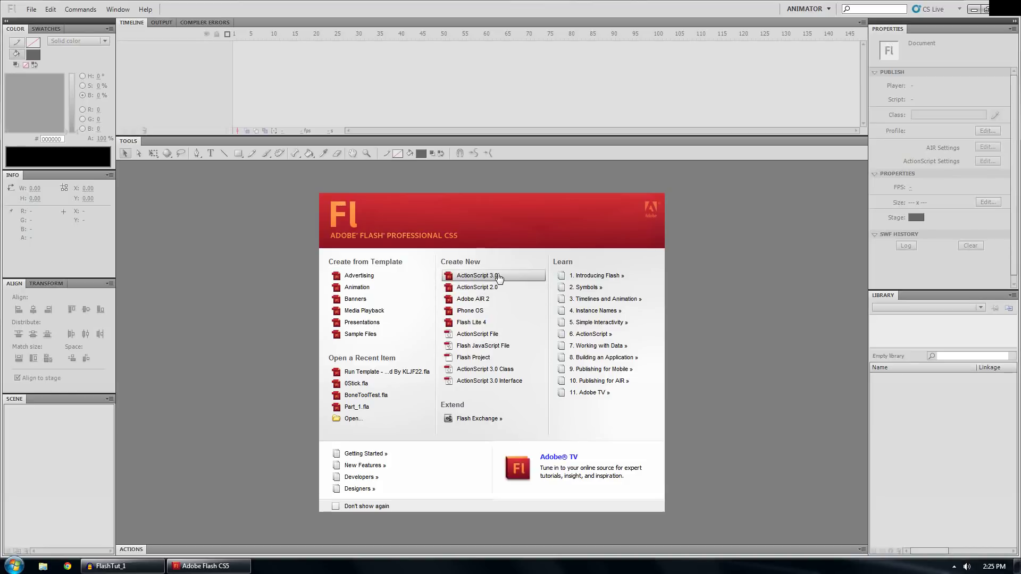
- Create a new ActionScript 3.0 document
left_click(497, 277)
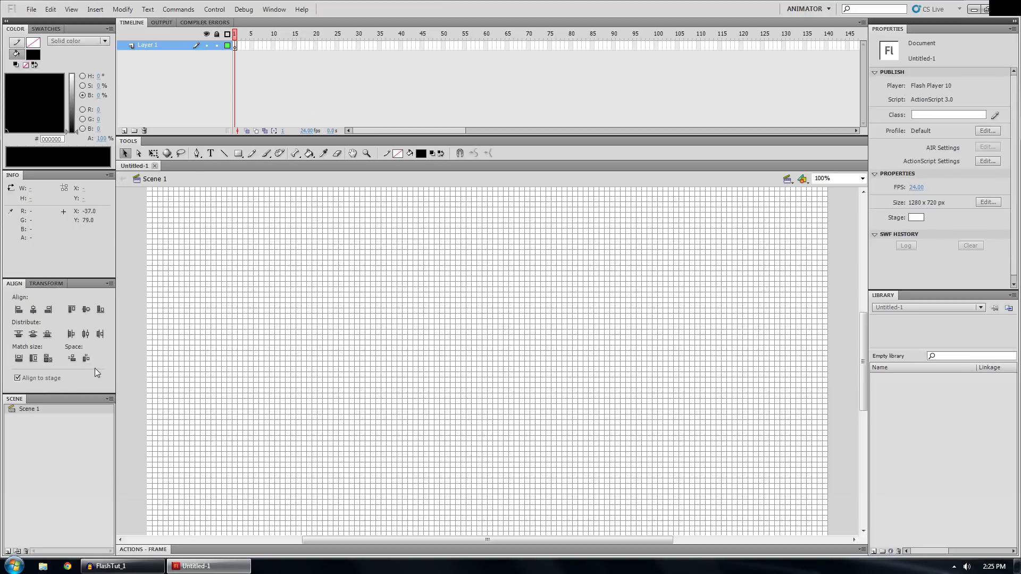
- Try the Classic and Designer workspaces and return to the Animator workspace
left_click(807, 9)
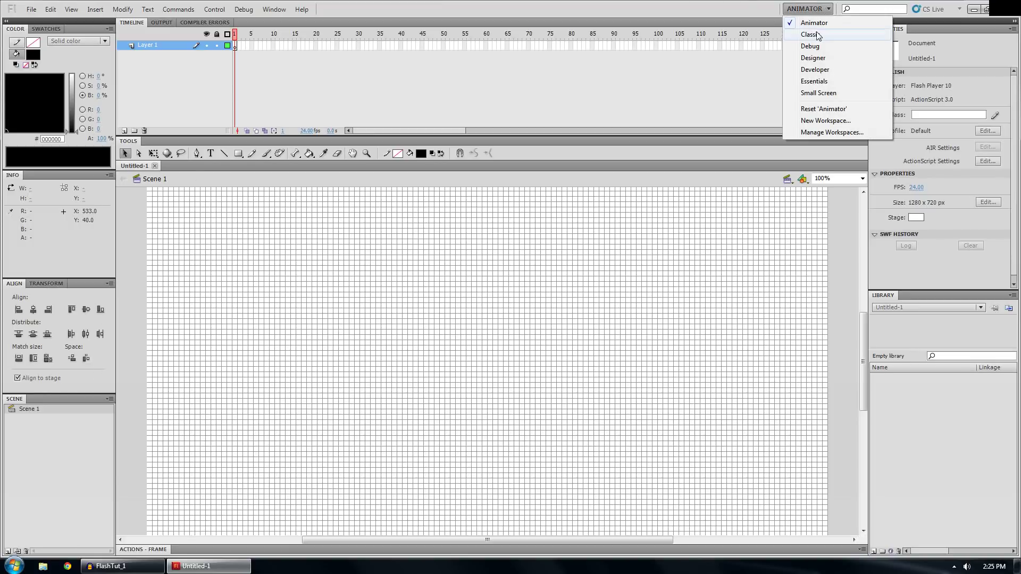
left_click(817, 23)
left_click(828, 10)
left_click(822, 35)
left_click(819, 9)
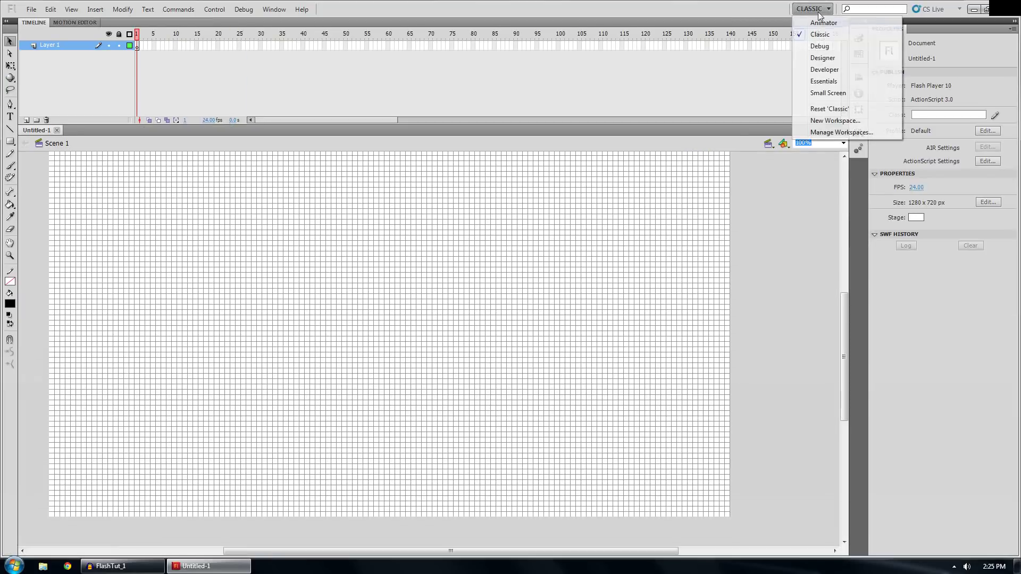
left_click(822, 58)
left_click(819, 9)
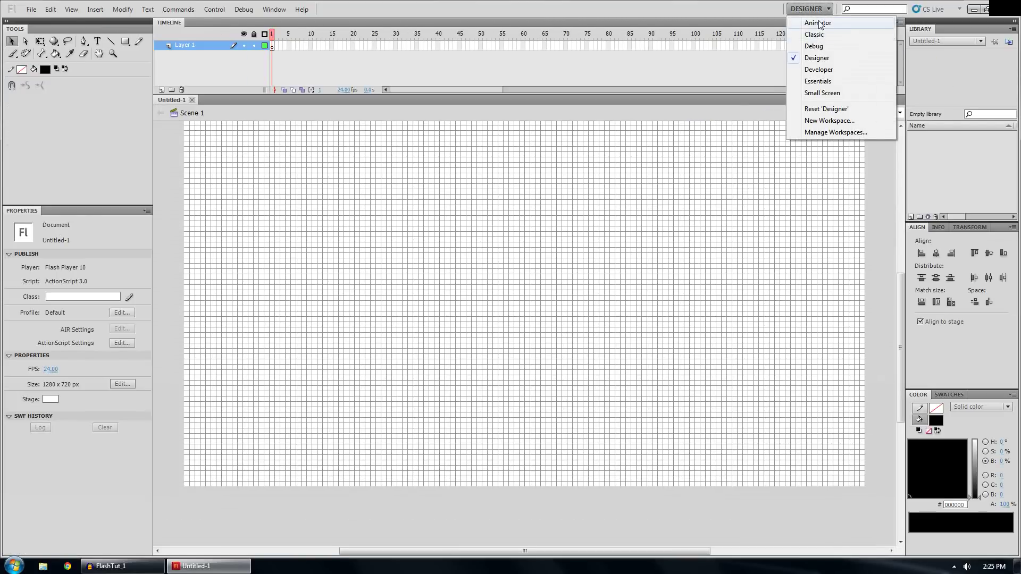
left_click(818, 23)
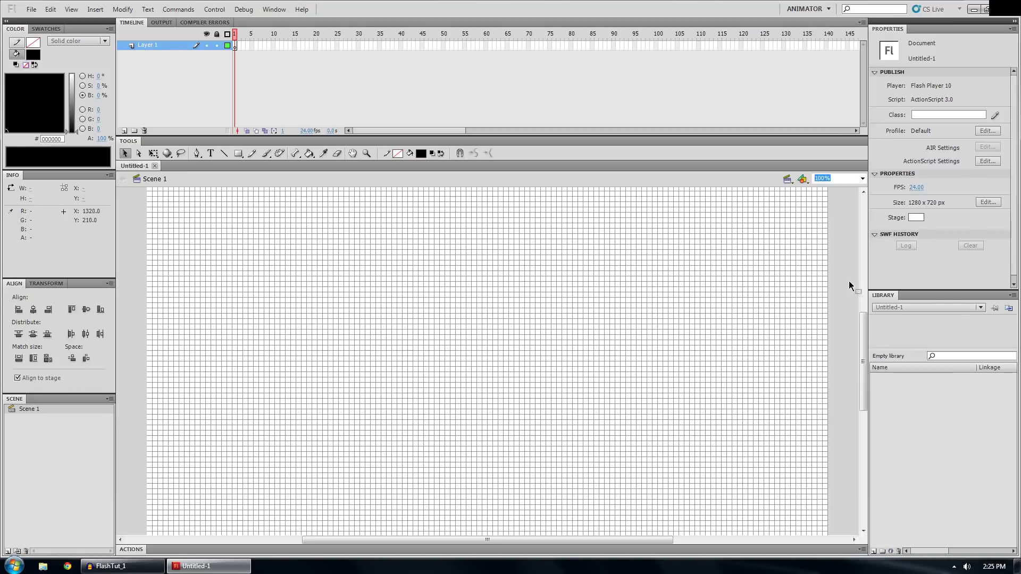
- Try docking the Library panel under the timeline and the Scene panel beside Actions, and restore the Animator workspace layout
left_click_drag(909, 295, 398, 136)
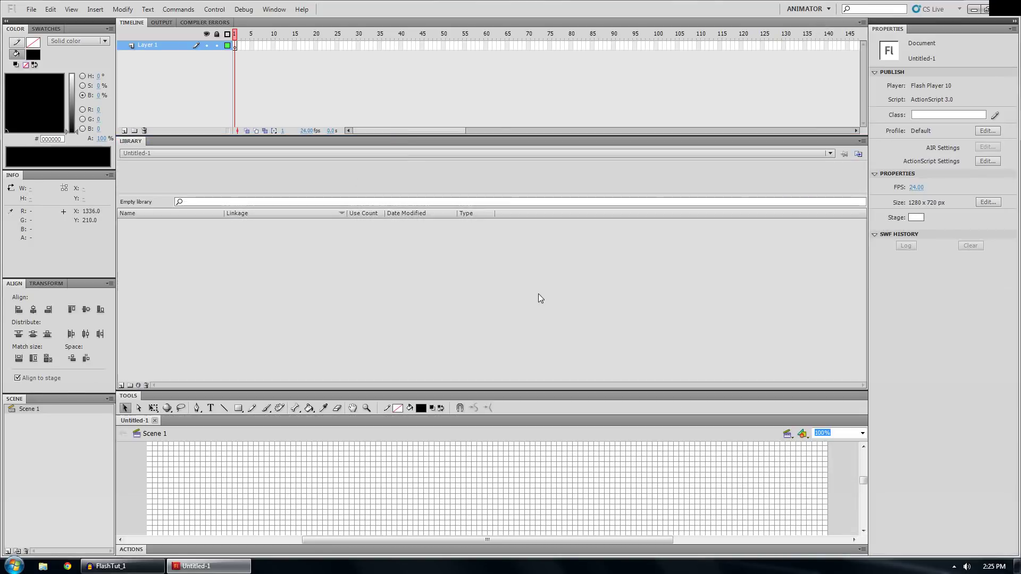
left_click_drag(21, 402, 418, 548)
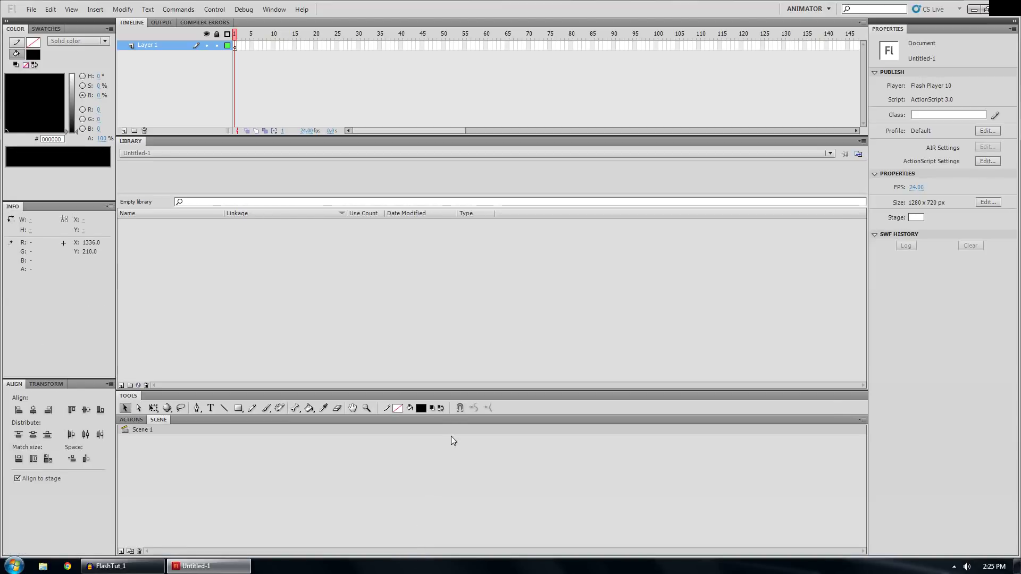
left_click_drag(475, 393, 467, 347)
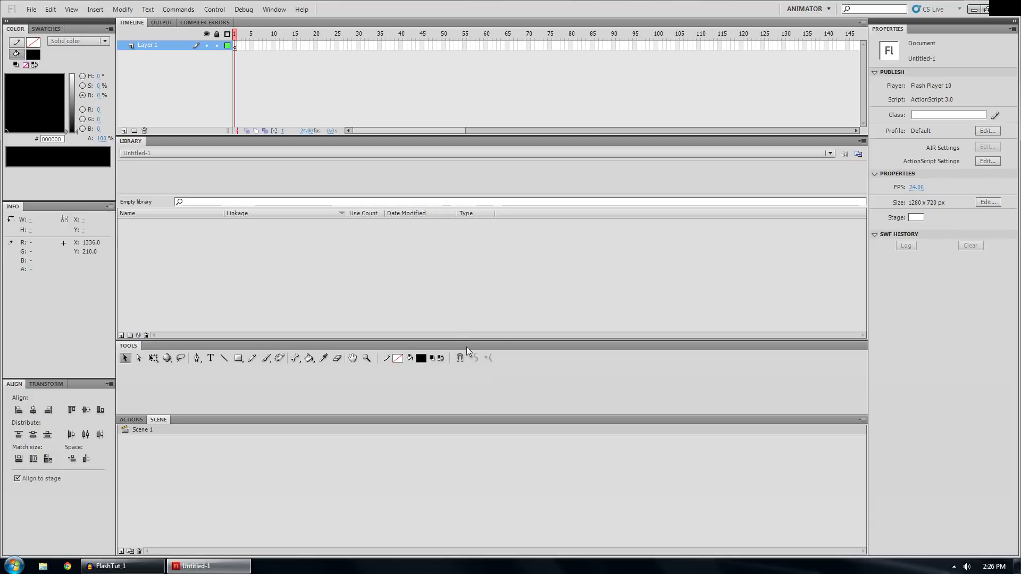
left_click_drag(470, 416, 470, 461)
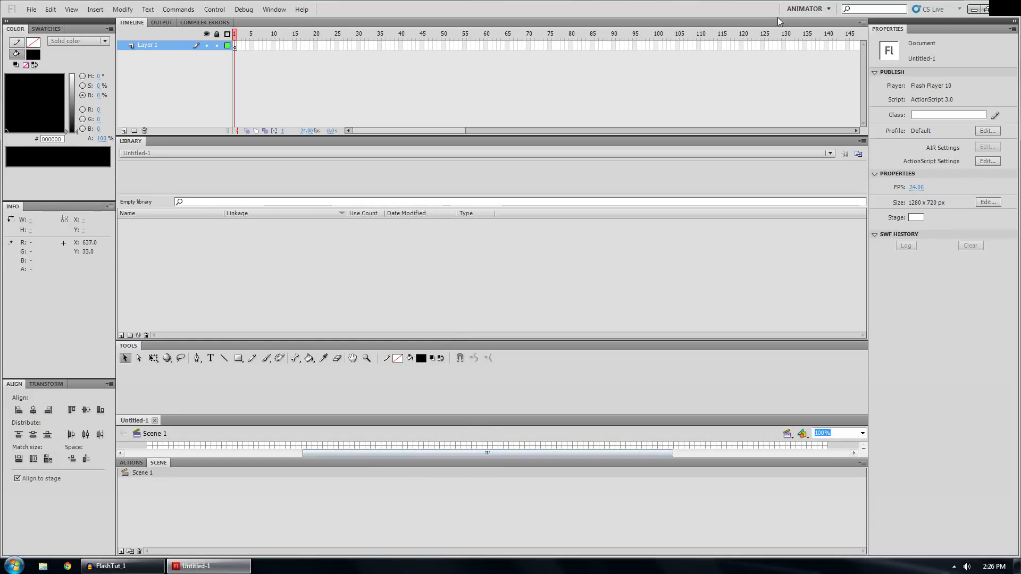
left_click(826, 9)
left_click(816, 23)
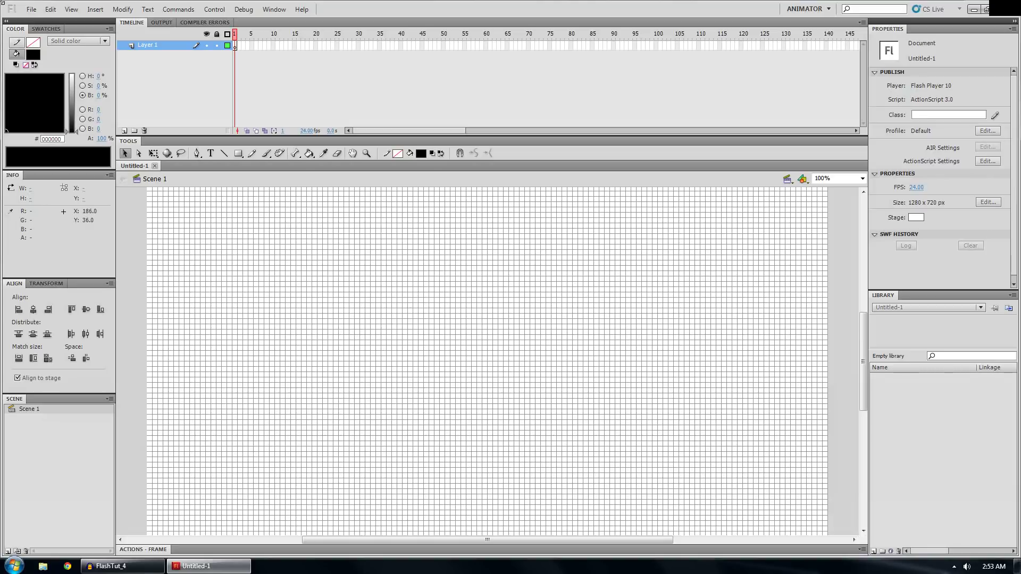
- Save the document to the Desktop as Flash_Tutorial_2.fla
left_click(32, 10)
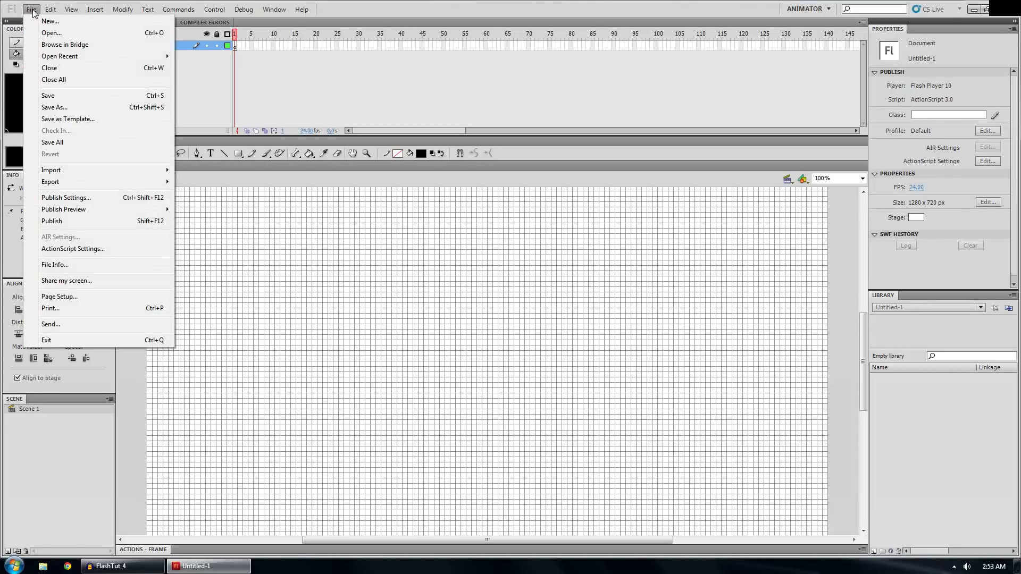
left_click(62, 110)
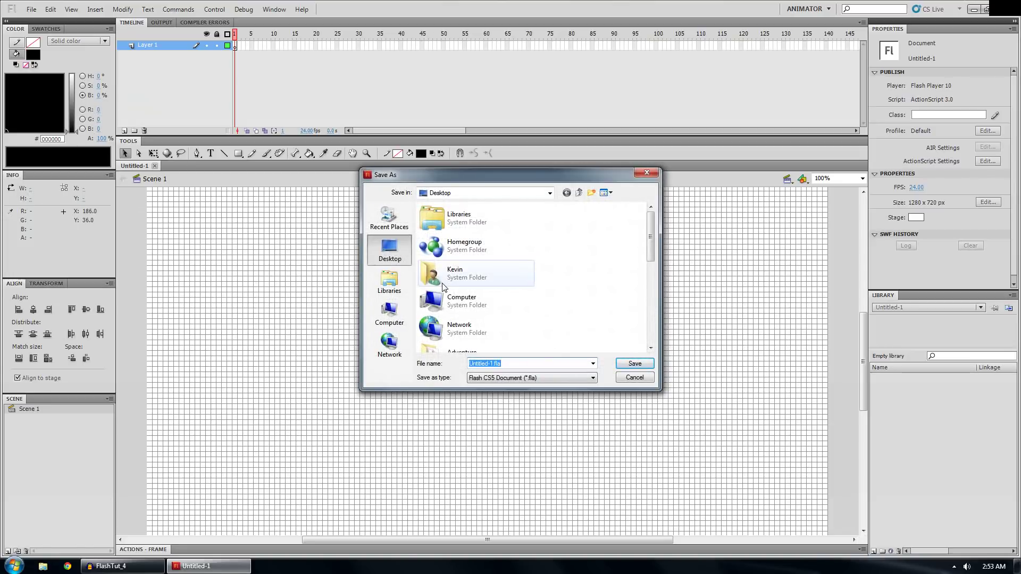
type("T")
key("BackSpace")
type("Fla")
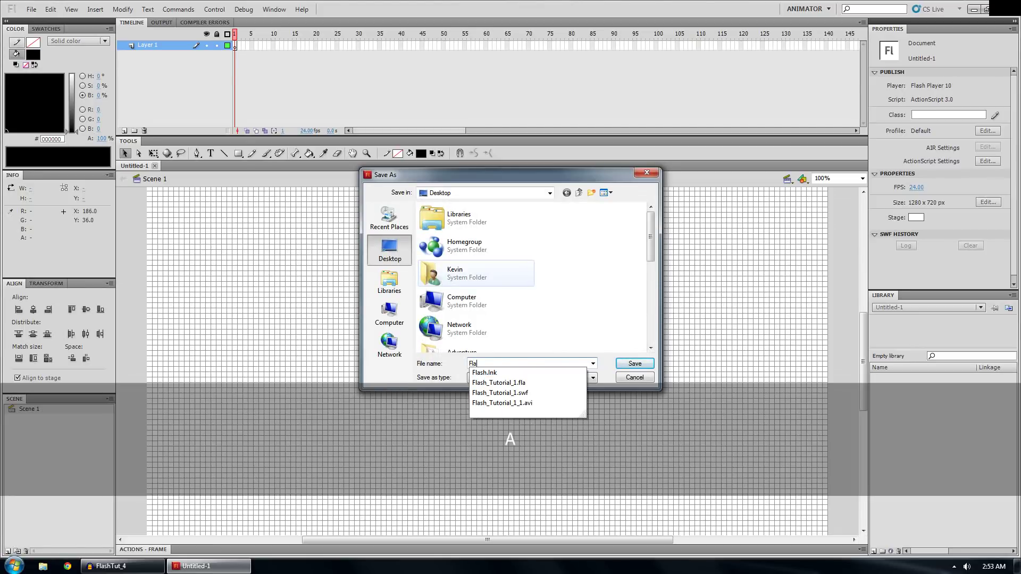
key("Down")
key("Down")
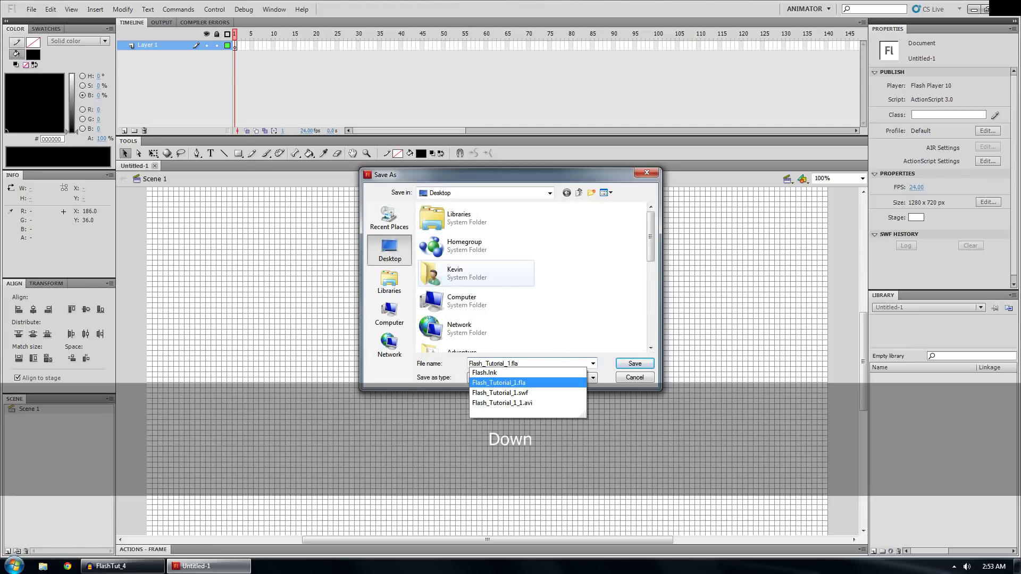
left_click(635, 363)
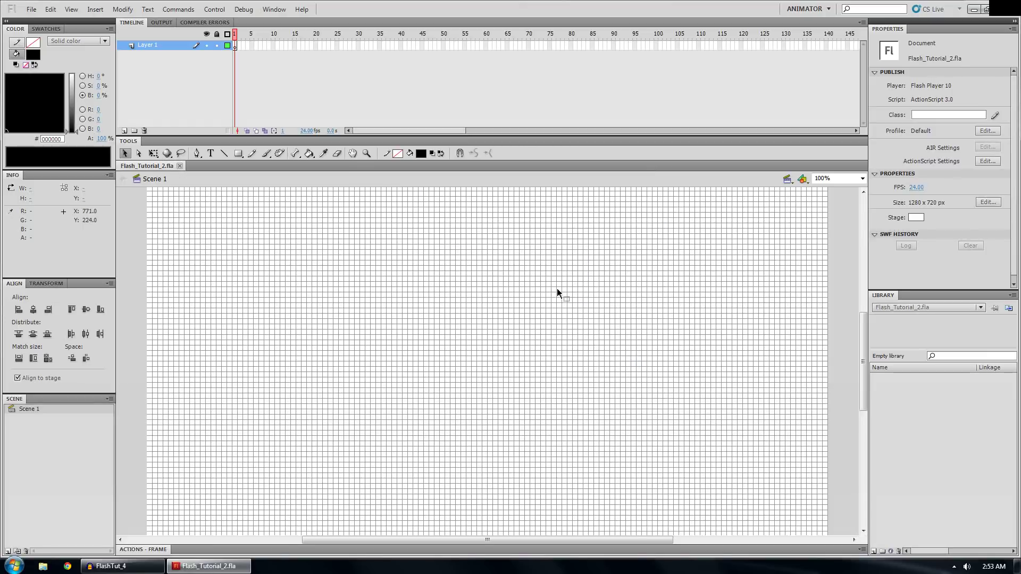
key("ctrl+s")
key("ctrl+s")
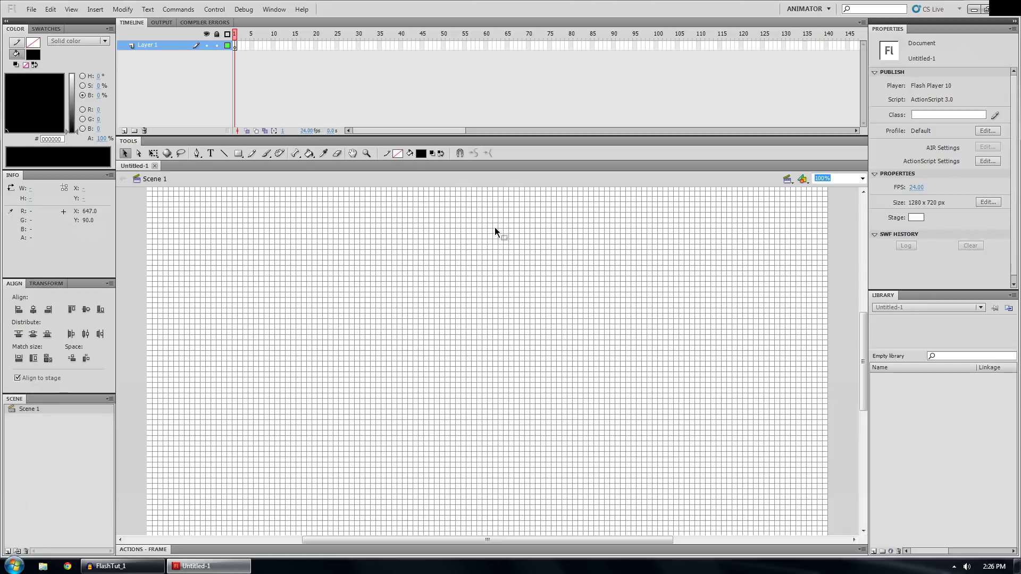
left_click_drag(221, 248, 599, 401)
key("space")
left_click_drag(391, 296, 385, 272)
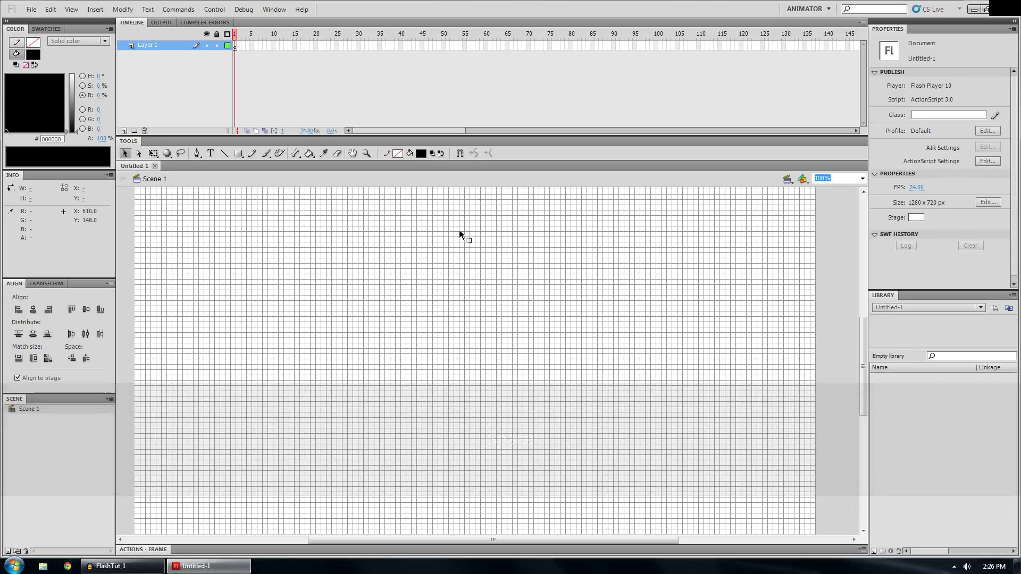
- Examine the stage dimensions, ruler units and frame rate in the document properties
right_click(460, 234)
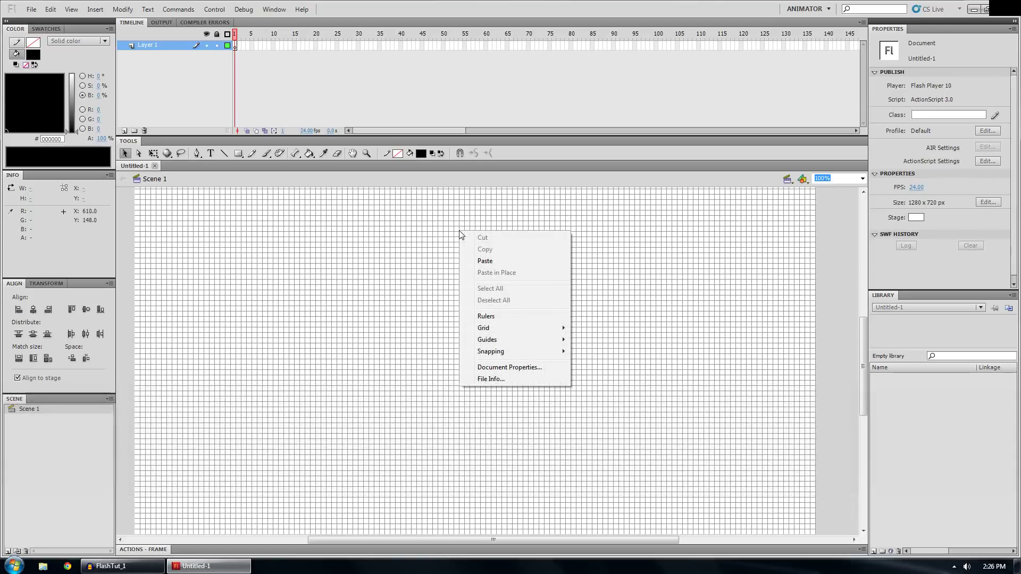
left_click(511, 368)
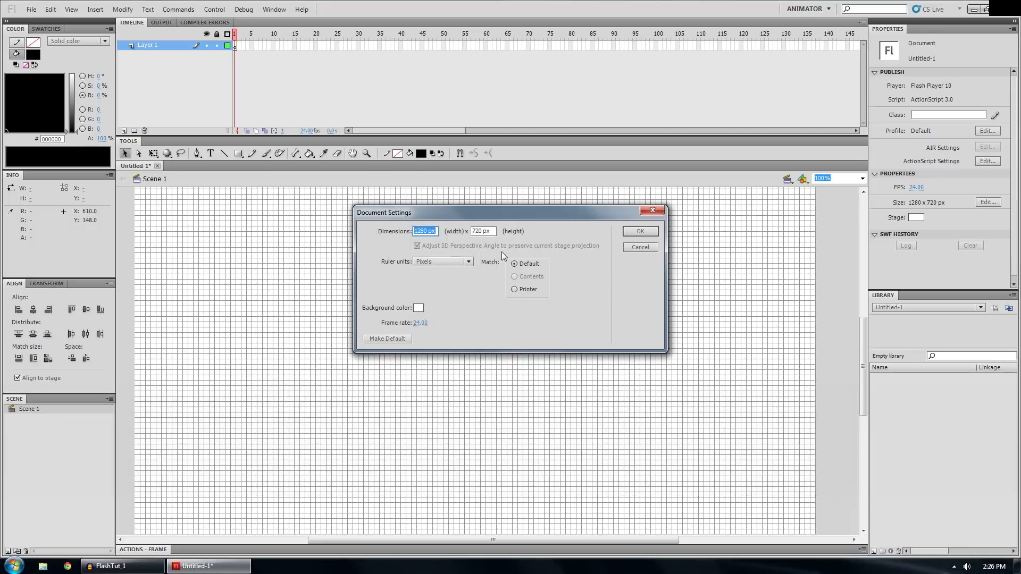
left_click(430, 231)
left_click_drag(429, 231, 414, 230)
left_click(492, 230)
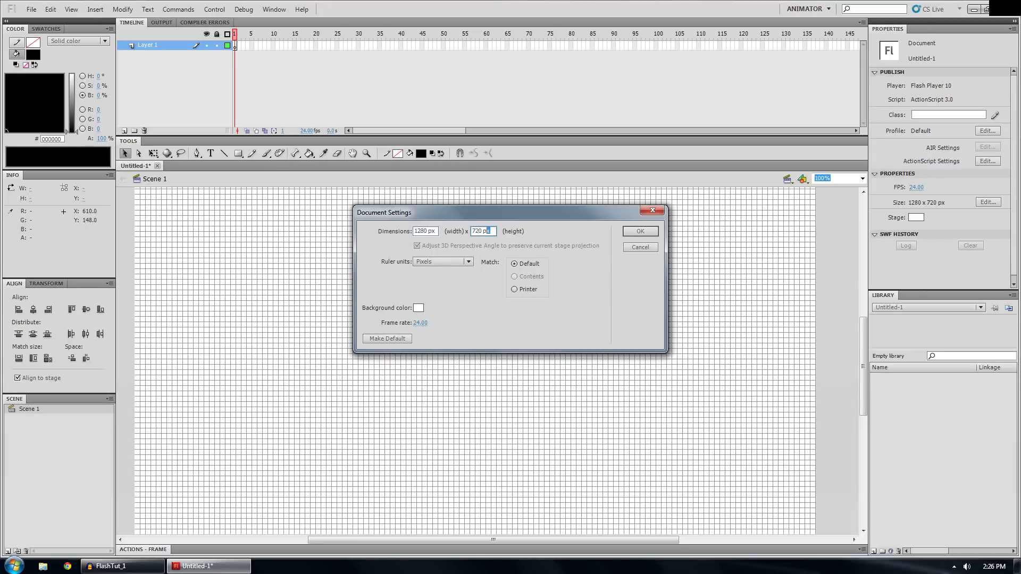
left_click(492, 231)
left_click(425, 231)
key("Tab")
key("End")
left_click(470, 262)
left_click(470, 263)
left_click(418, 324)
left_click(639, 235)
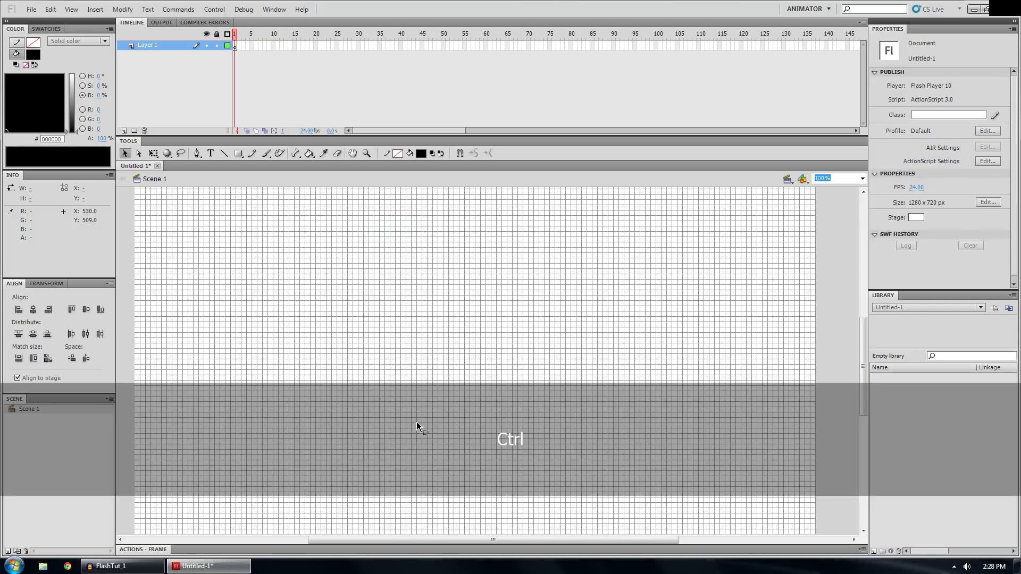
- Examine the grid's visibility, horizontal and vertical spacing, snapping and colour options in the grid settings
key("ctrl+alt+g")
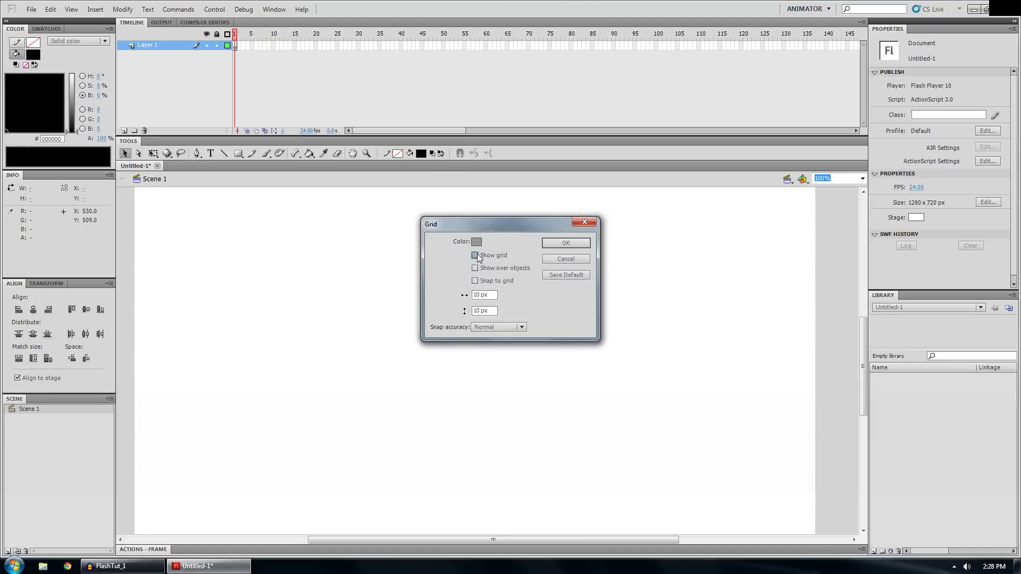
left_click(468, 296)
left_click(488, 295)
left_click_drag(490, 312, 472, 312)
left_click(488, 296)
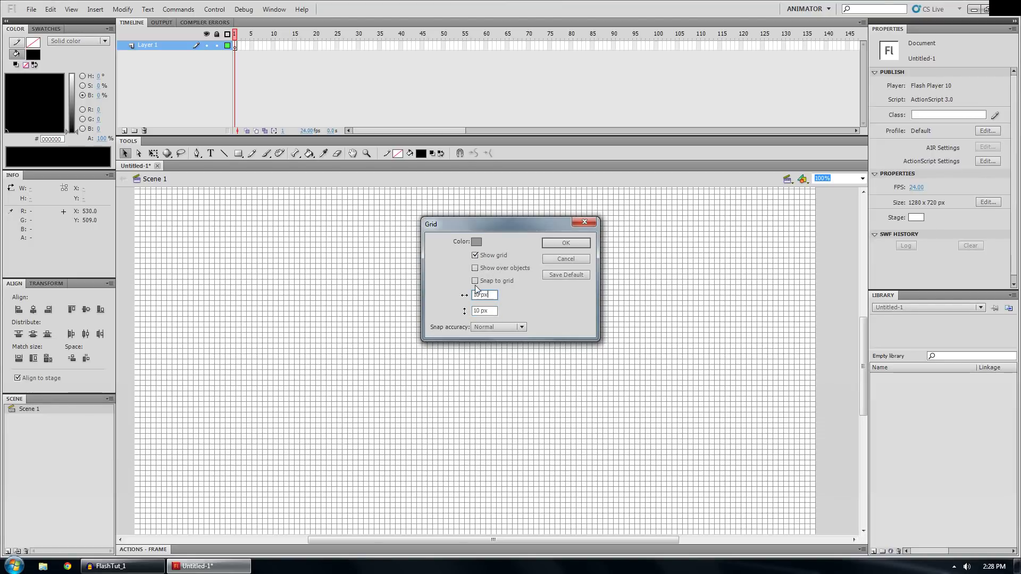
left_click(476, 282)
left_click(476, 280)
left_click(476, 242)
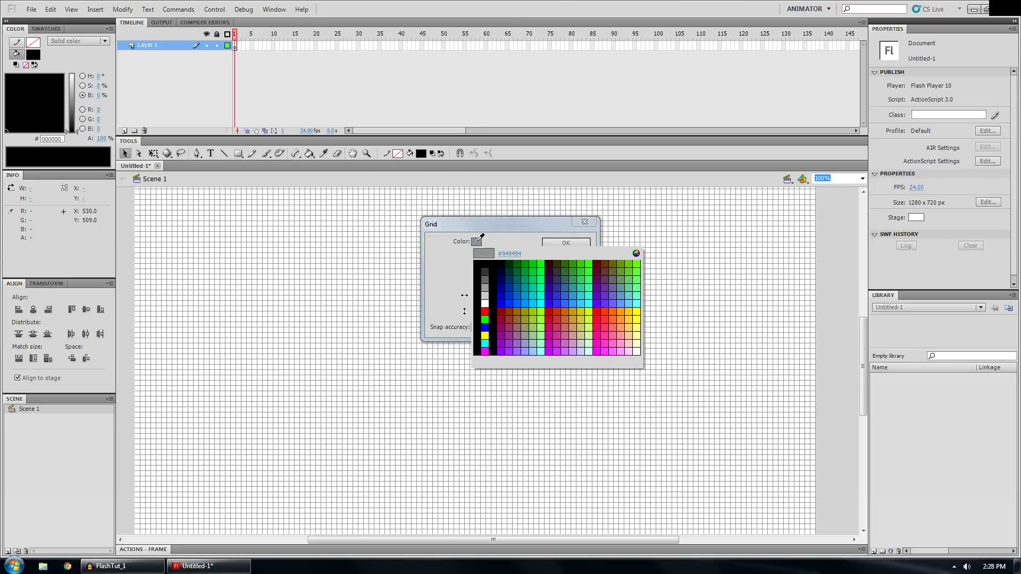
left_click(477, 242)
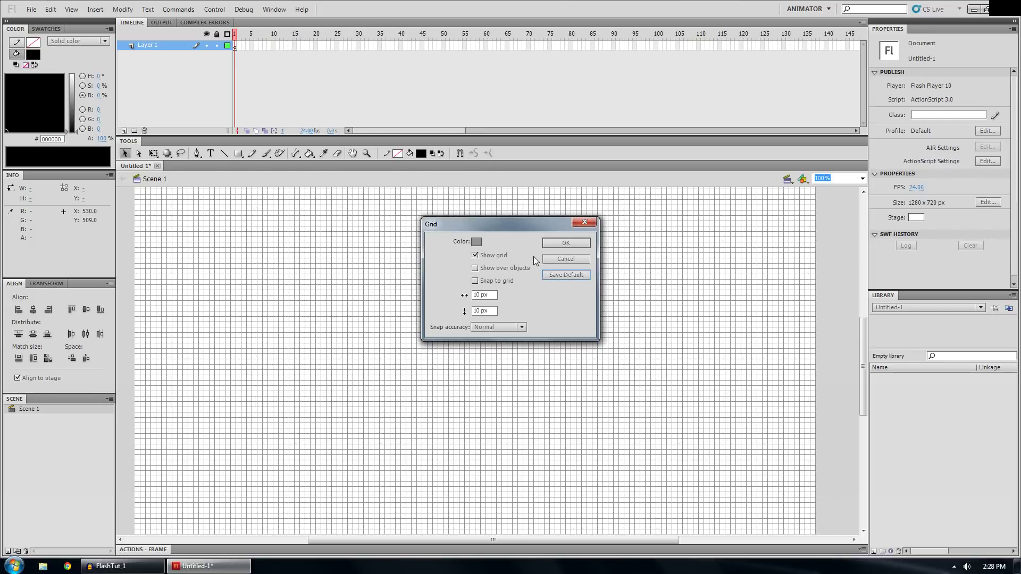
left_click(558, 243)
- Make the 1280 x 720 px document settings the default for new documents
right_click(349, 229)
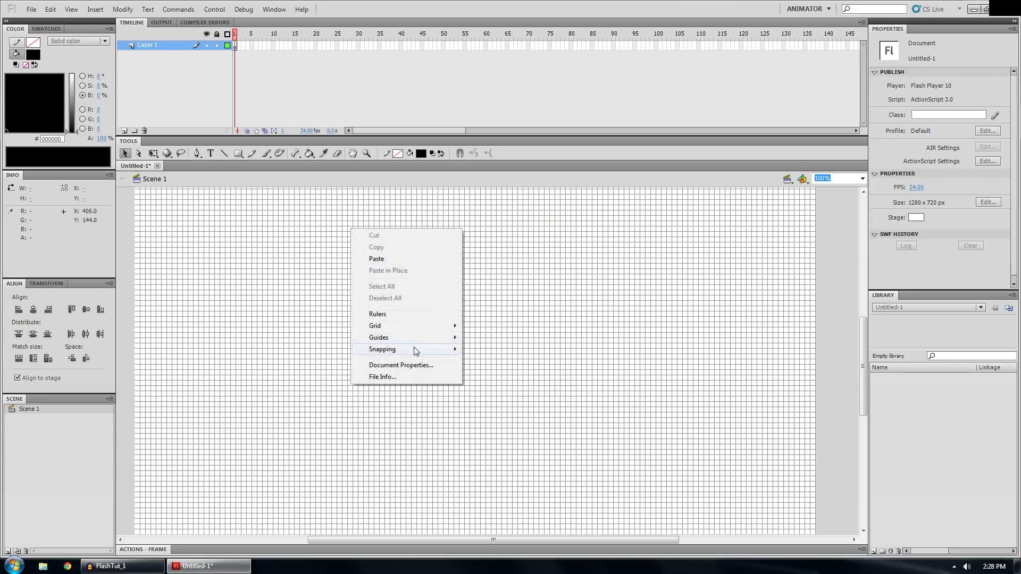
left_click(415, 368)
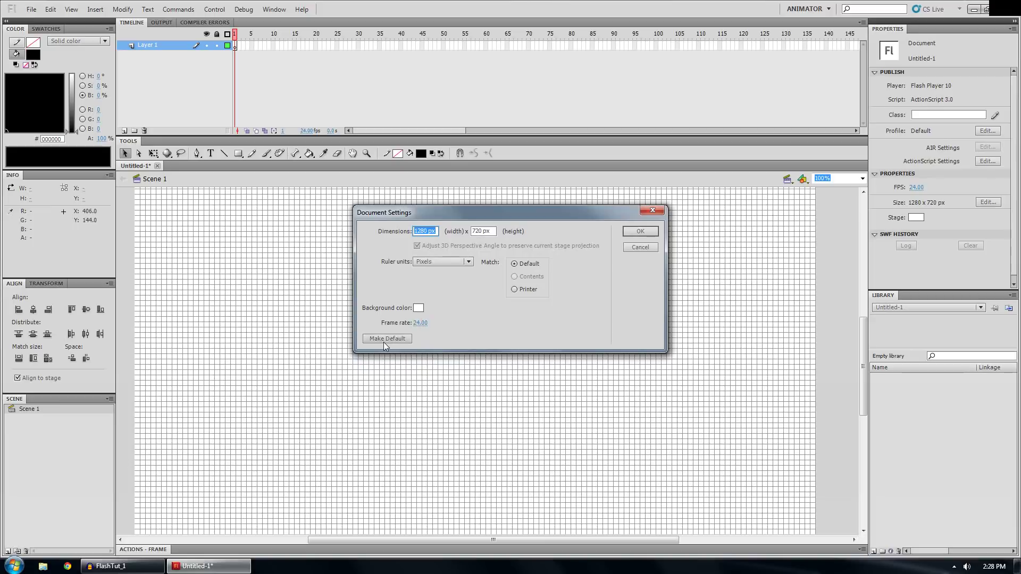
left_click(481, 231)
left_click(396, 341)
left_click(640, 232)
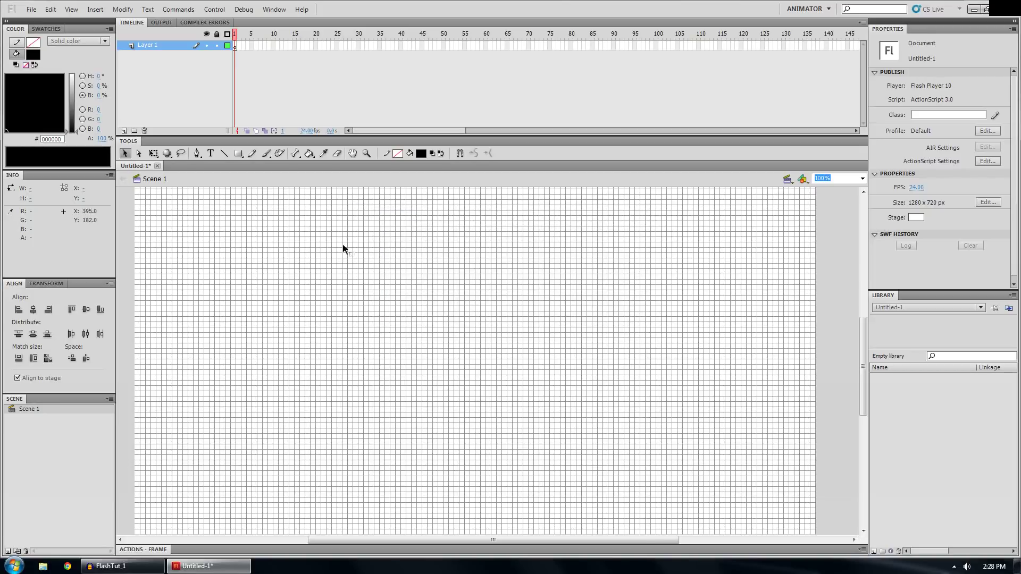
- Turn on Snap to Grid for the stage
key("space")
left_click_drag(333, 217, 326, 262)
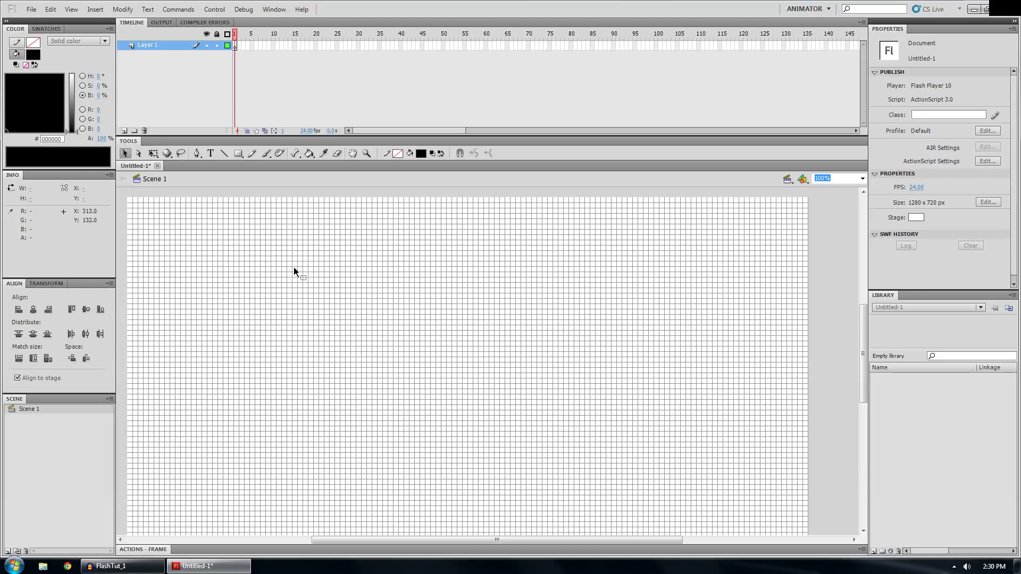
right_click(519, 259)
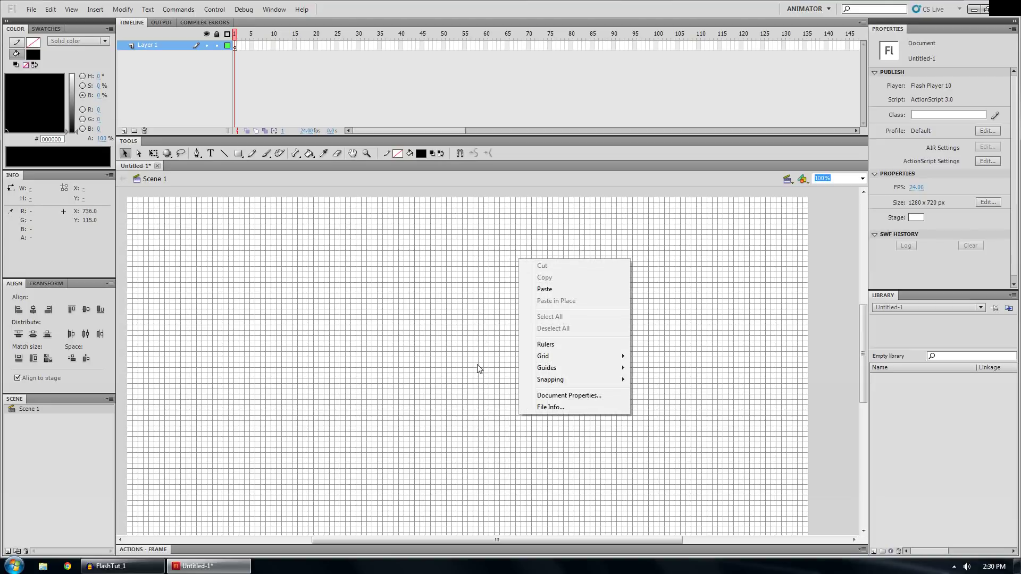
right_click(460, 267)
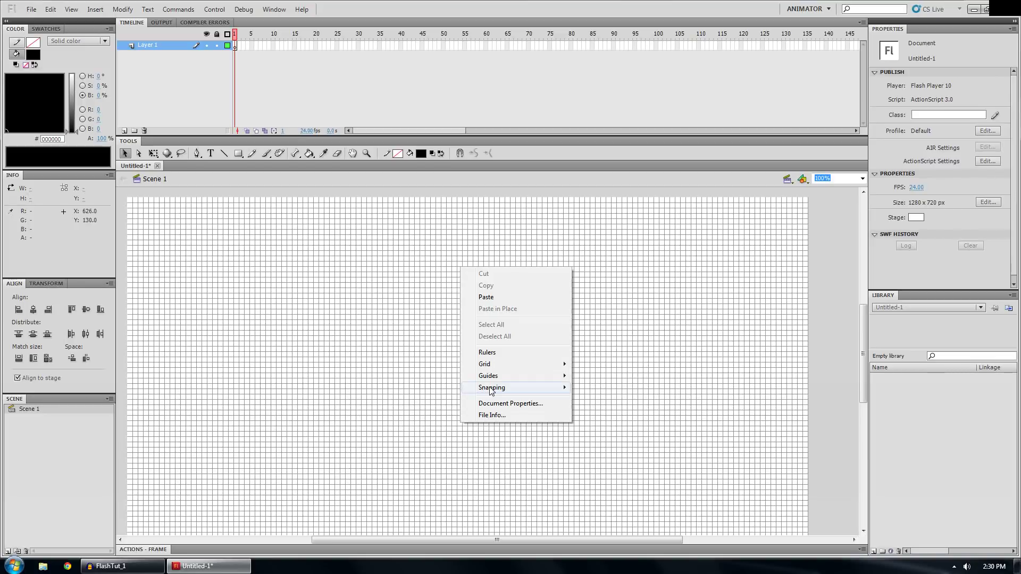
mouse_move(489, 389)
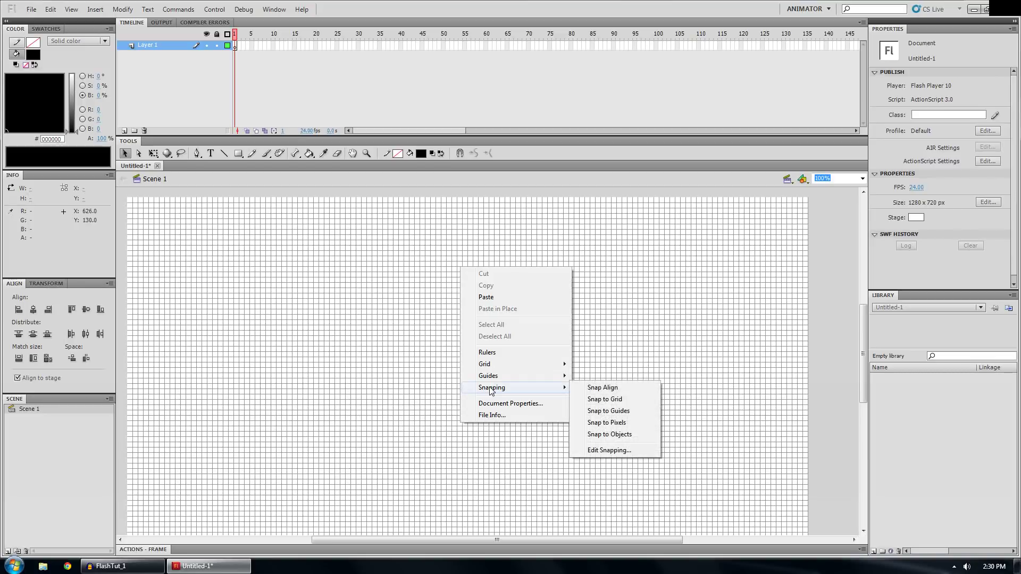
left_click(618, 399)
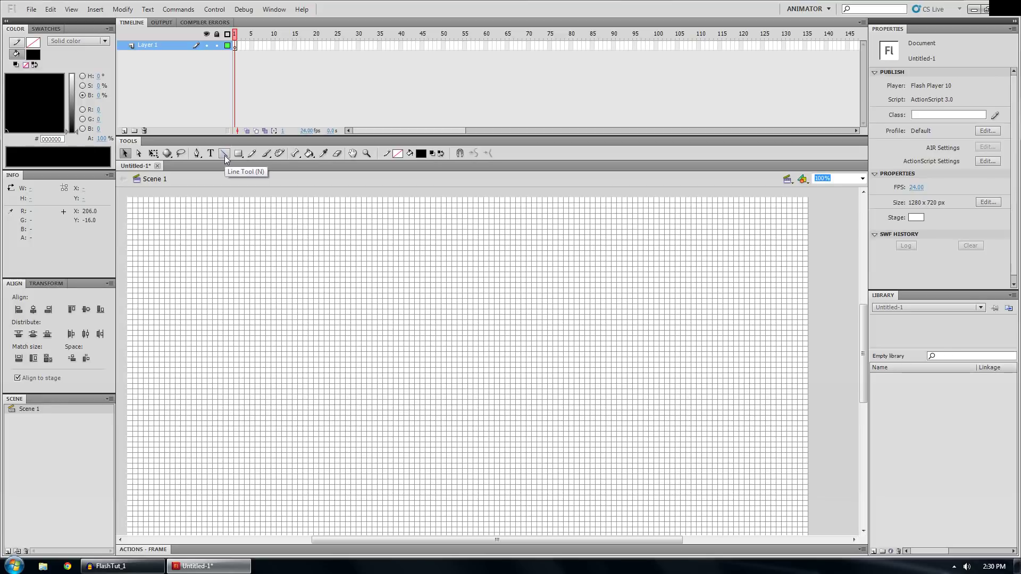
- Draw three diagonal test lines on the stage with the Line tool and undo them
key("n")
left_click_drag(414, 350, 505, 282)
left_click_drag(500, 373, 605, 298)
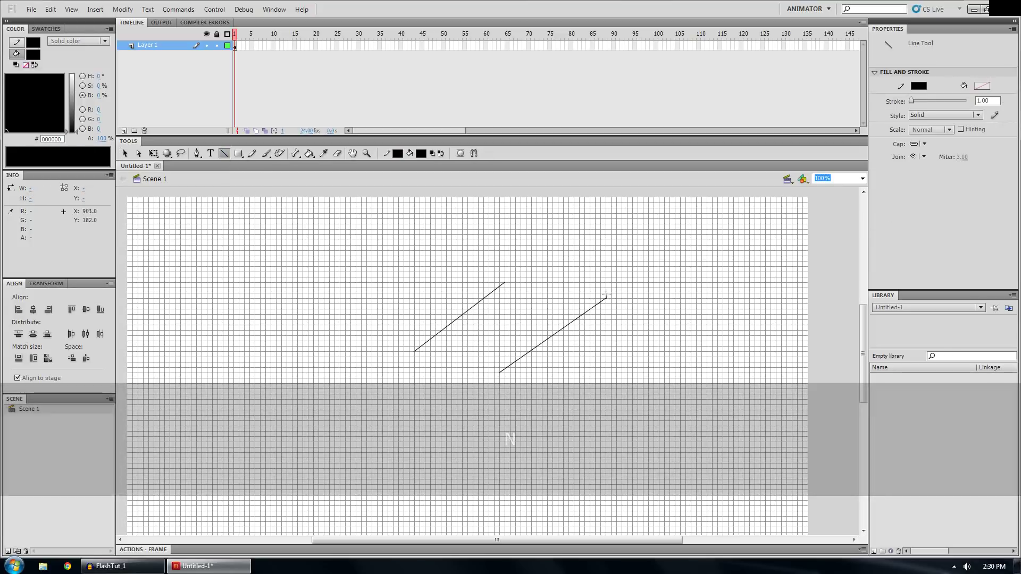
left_click_drag(507, 434, 406, 310)
key("ctrl+z")
key("ctrl+z")
key("ctrl+z")
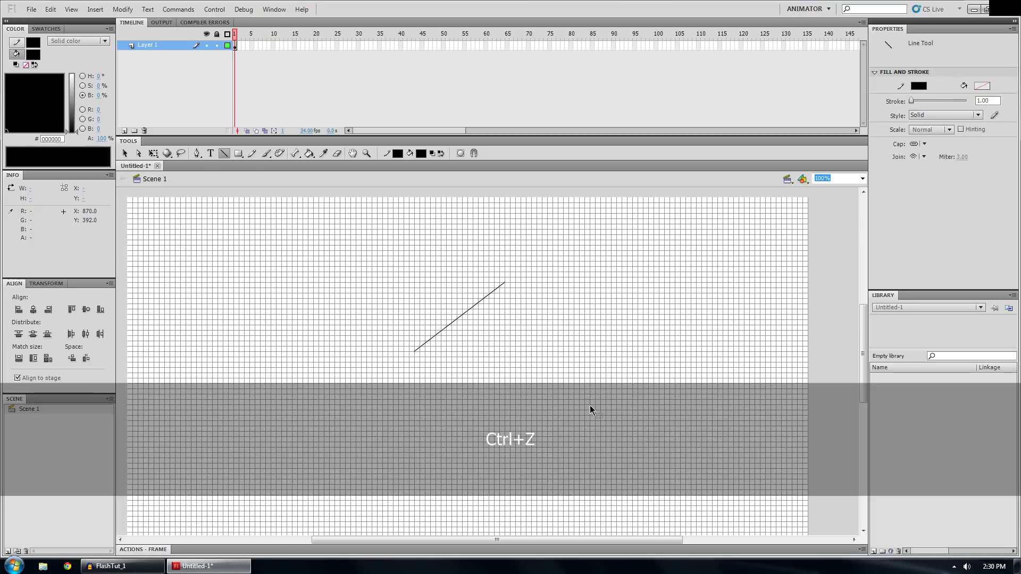
- Draw two more diagonal lines across the stage with grid snapping and undo them
left_click_drag(455, 363, 492, 317)
left_click_drag(514, 385, 349, 287)
key("ctrl+z")
key("ctrl+z")
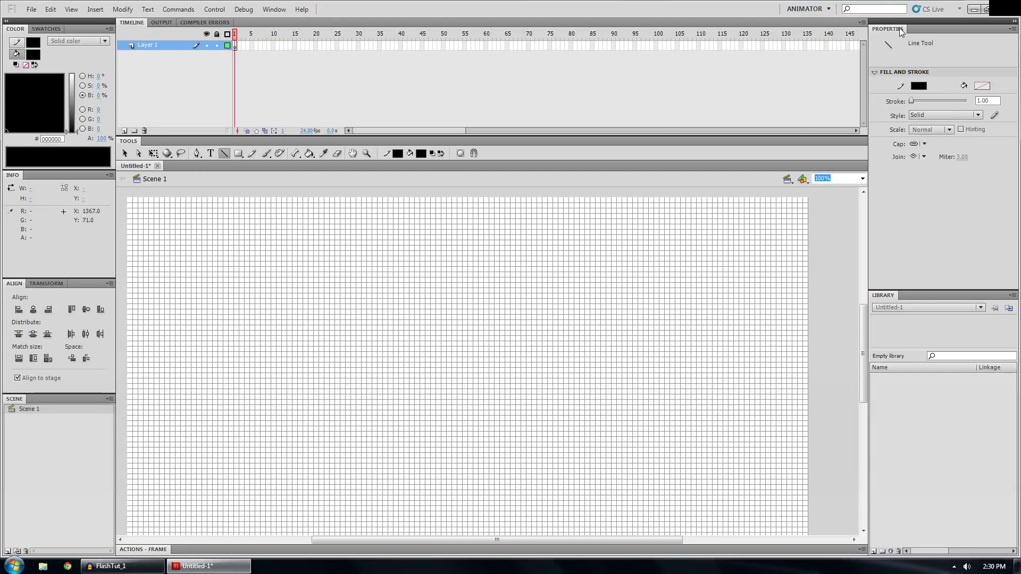
- Raise the Line tool's stroke to about 52.85, draw a thick black diagonal test line and undo it
left_click(274, 9)
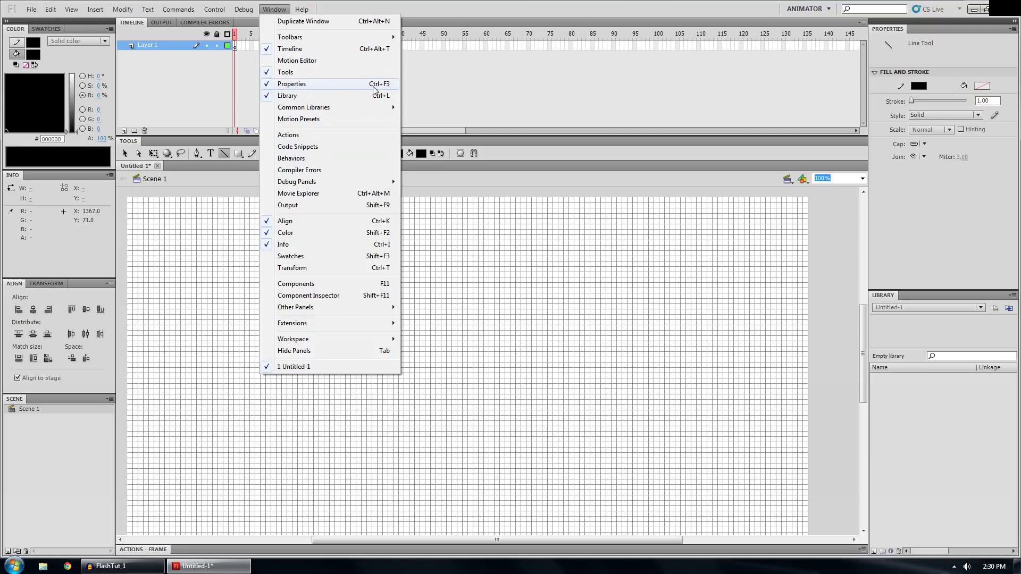
left_click(954, 42)
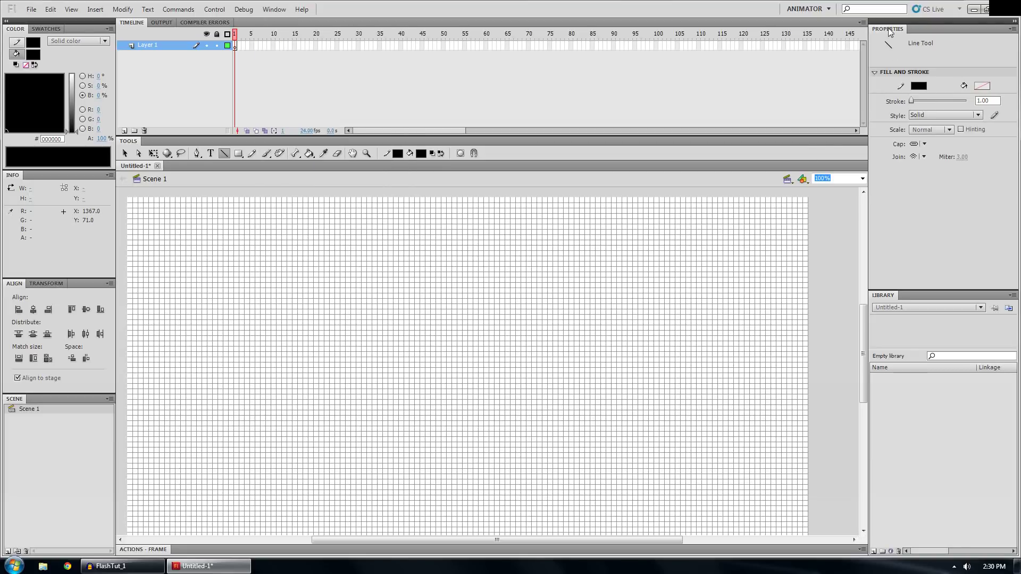
left_click(920, 87)
left_click(920, 87)
mouse_move(908, 101)
left_mouse_down()
mouse_move(936, 101)
mouse_move(926, 101)
left_mouse_up()
left_click_drag(317, 272, 555, 360)
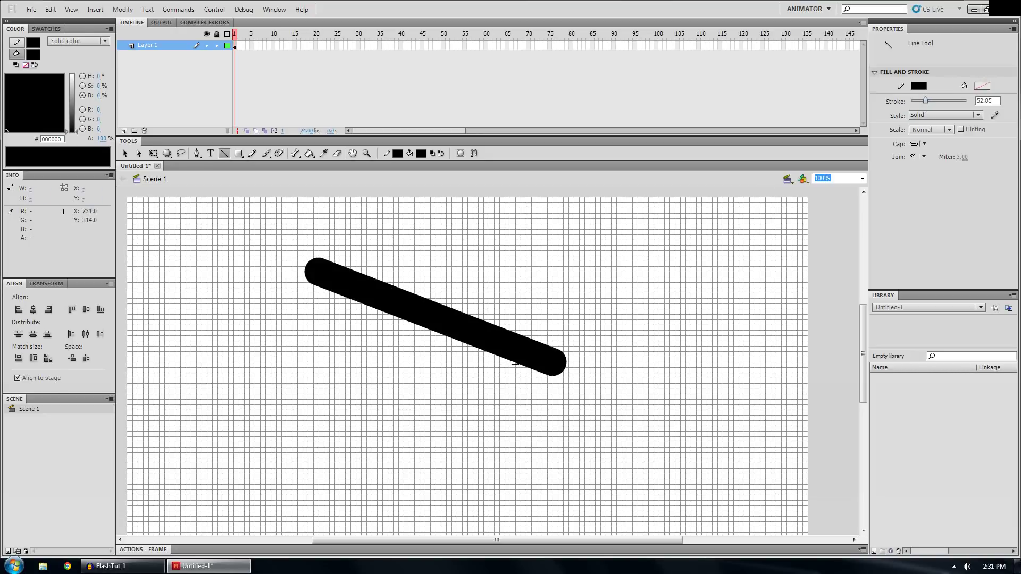
key("ctrl+z")
- Draw a diagonal test line near the middle of the stage with a stroke of 8
left_click(987, 101)
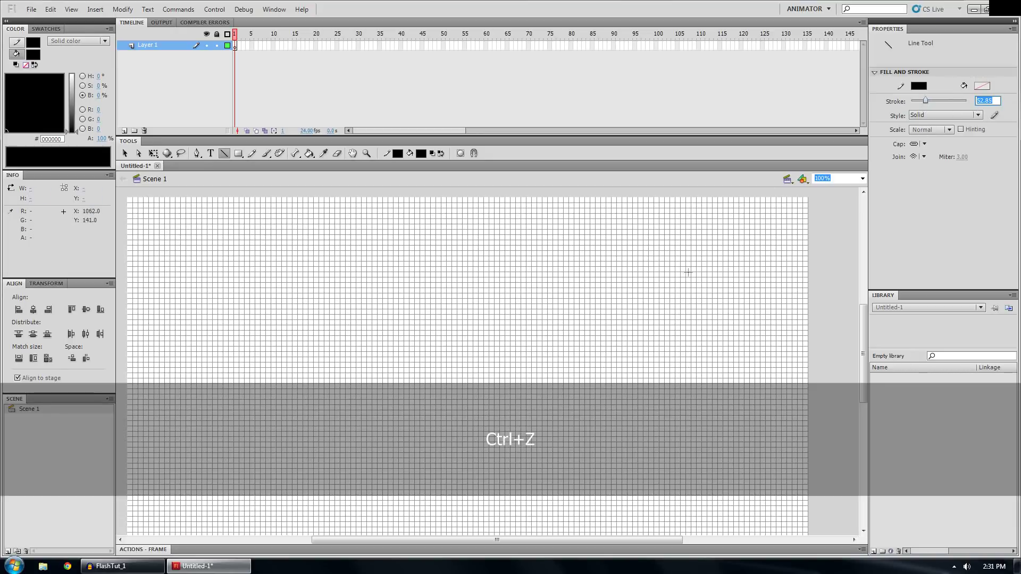
type("8")
left_click_drag(435, 282, 582, 340)
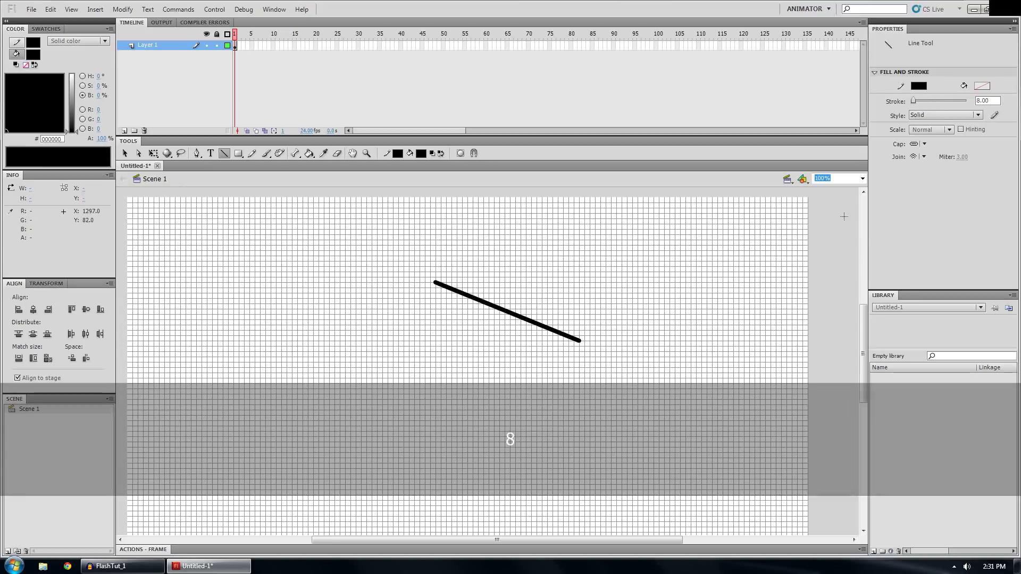
- Set the Line tool's stroke to 20
left_click(987, 101)
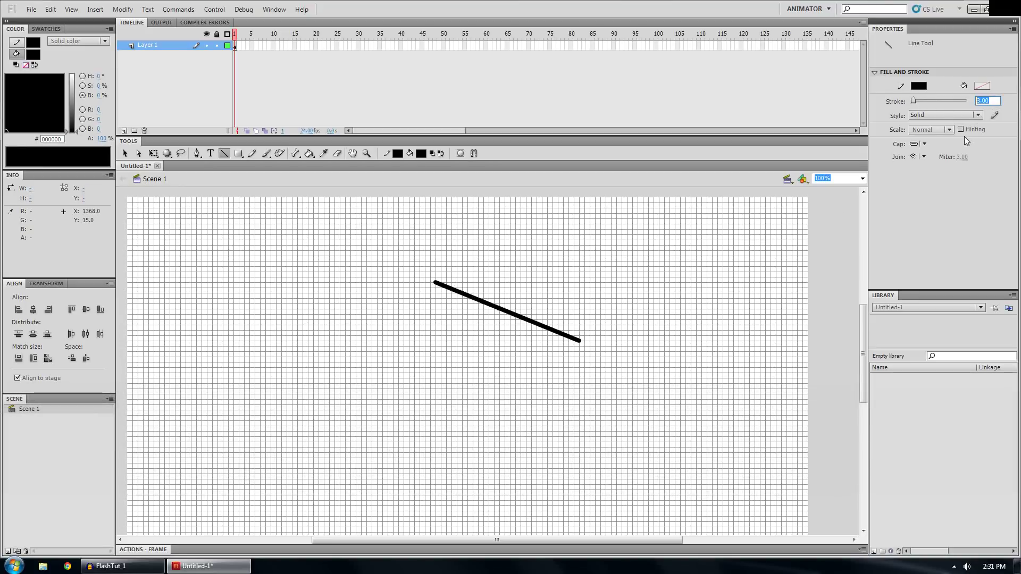
type("20")
key("Return")
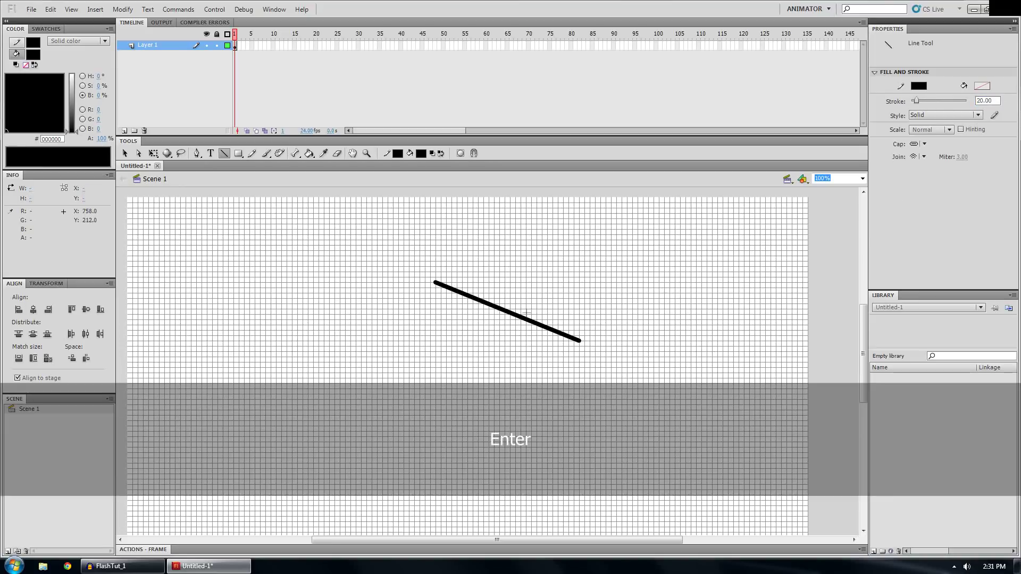
- Draw a long diagonal line crossing the thinner one, and delete both lines from the stage
mouse_move(382, 372)
left_mouse_down()
mouse_move(472, 344)
mouse_move(704, 232)
mouse_move(668, 250)
left_mouse_up()
left_click_drag(730, 434, 228, 201)
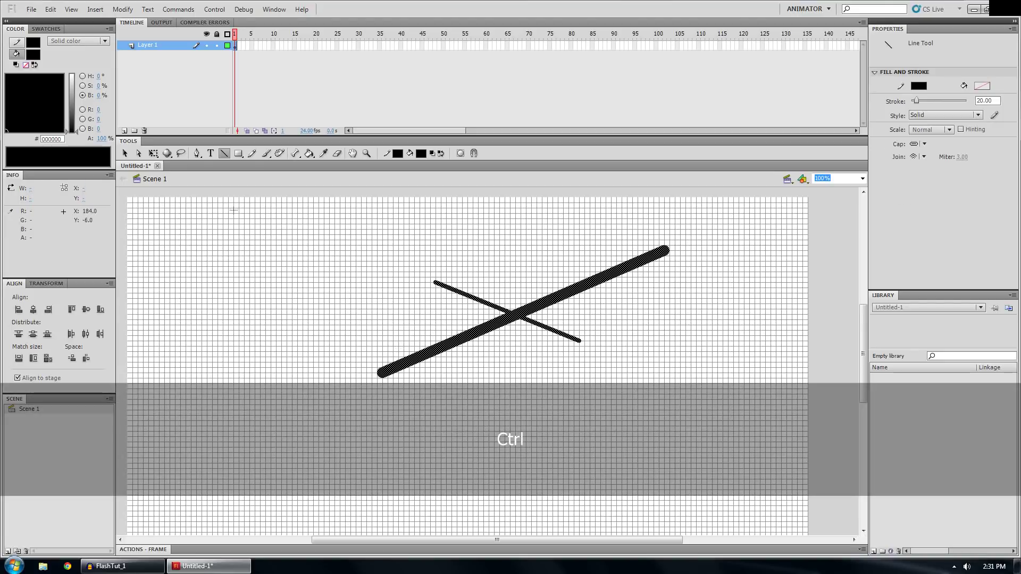
key("Delete")
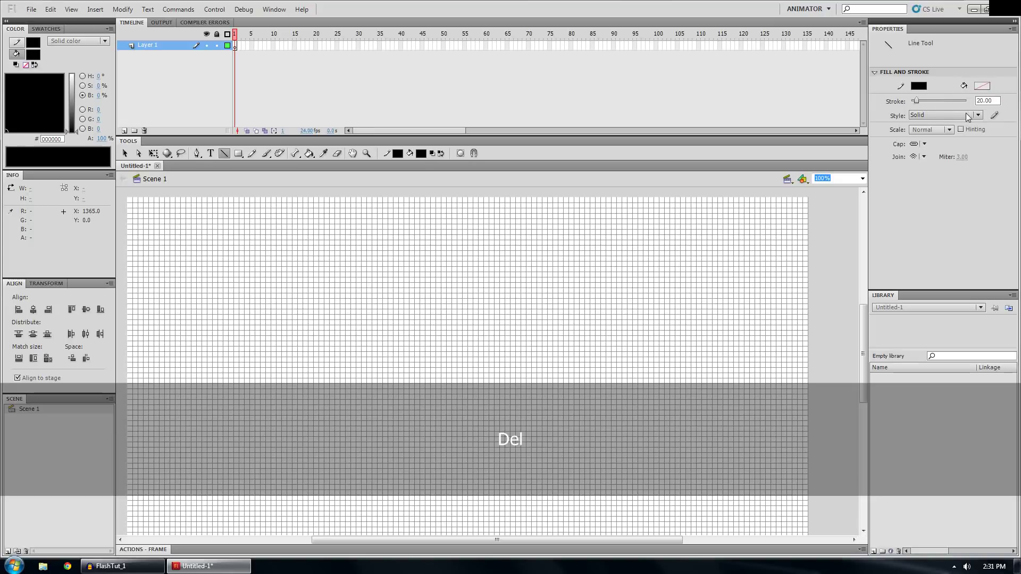
- Change the stroke style to Dashed, and draw and undo a short test line
left_click(979, 115)
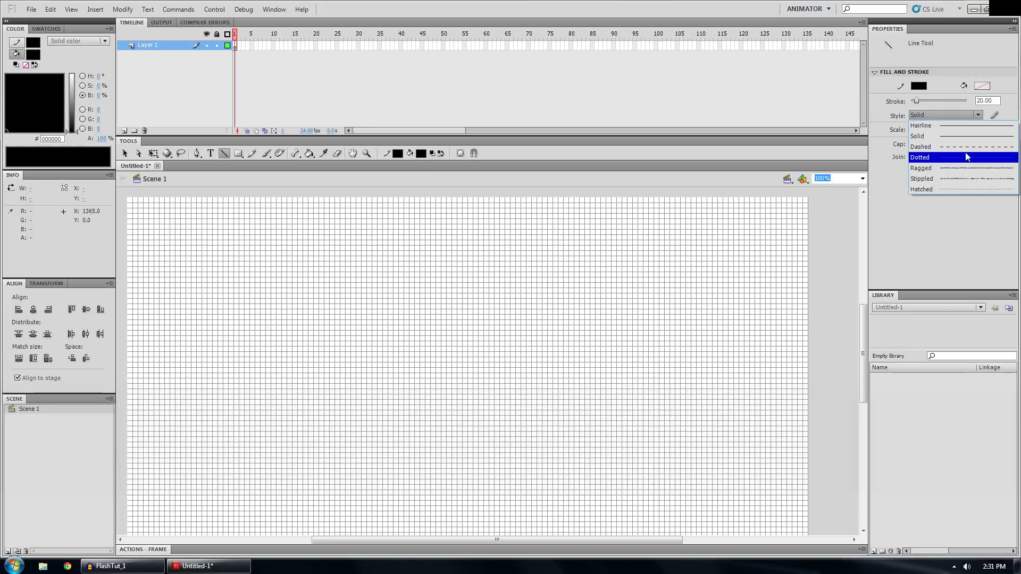
left_click(961, 145)
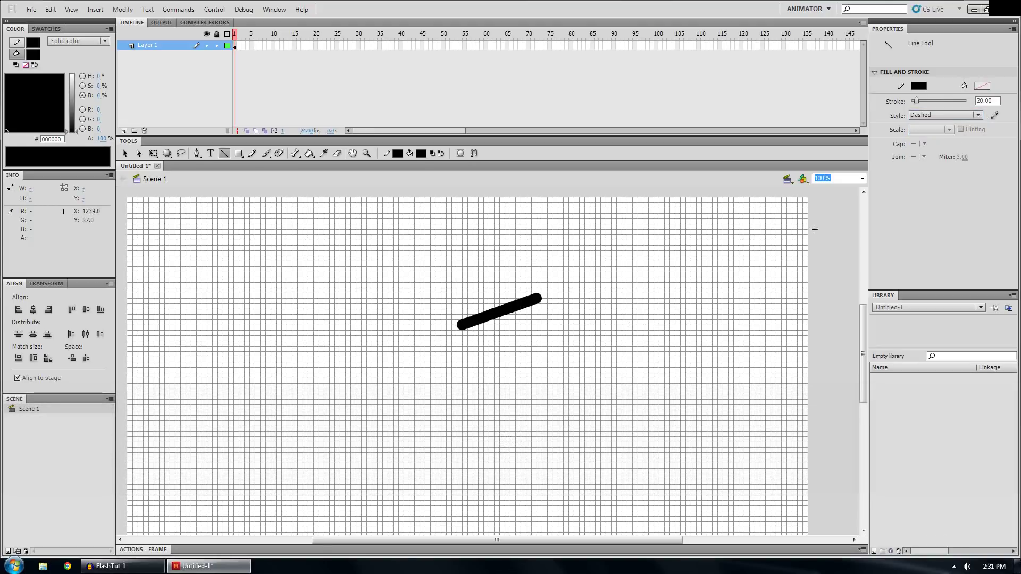
key("ctrl+z")
- Change the stroke style to Stippled, and draw and undo a diagonal test line
left_click(979, 115)
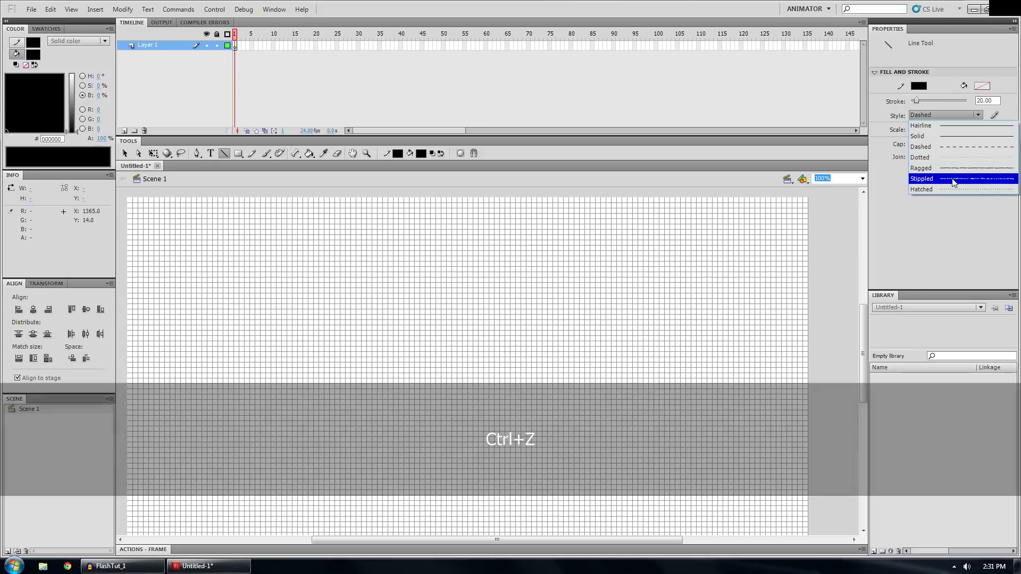
left_click(957, 176)
left_click_drag(349, 311, 237, 346)
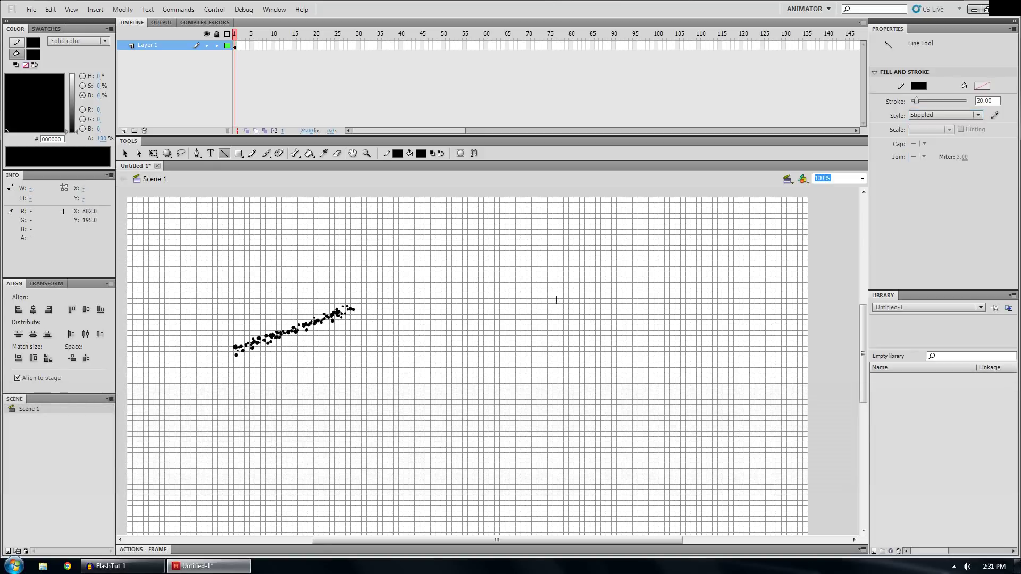
key("ctrl+z")
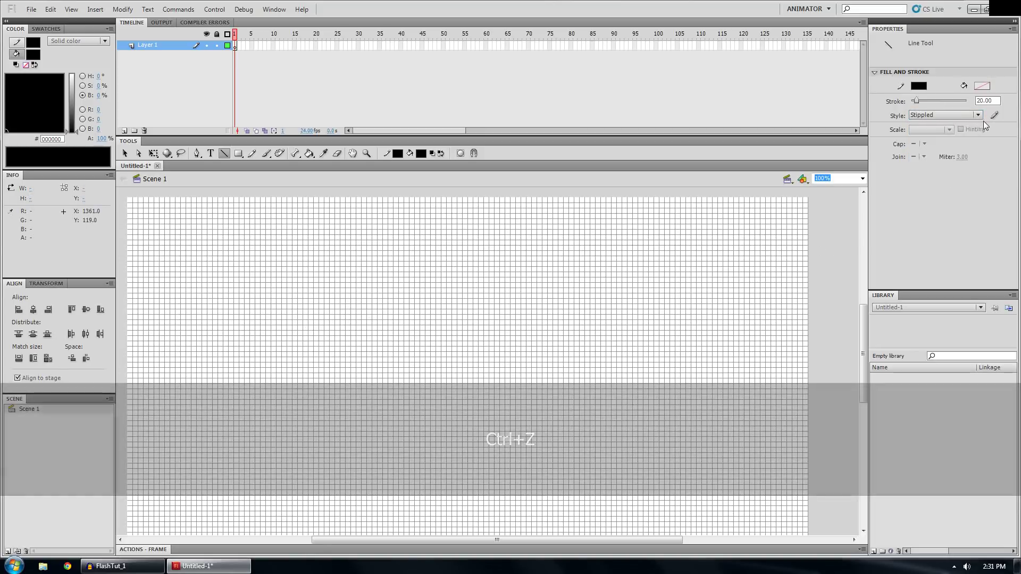
- Return the stroke style to Solid, and draw and undo a vertical test line
left_click(979, 115)
left_click(951, 140)
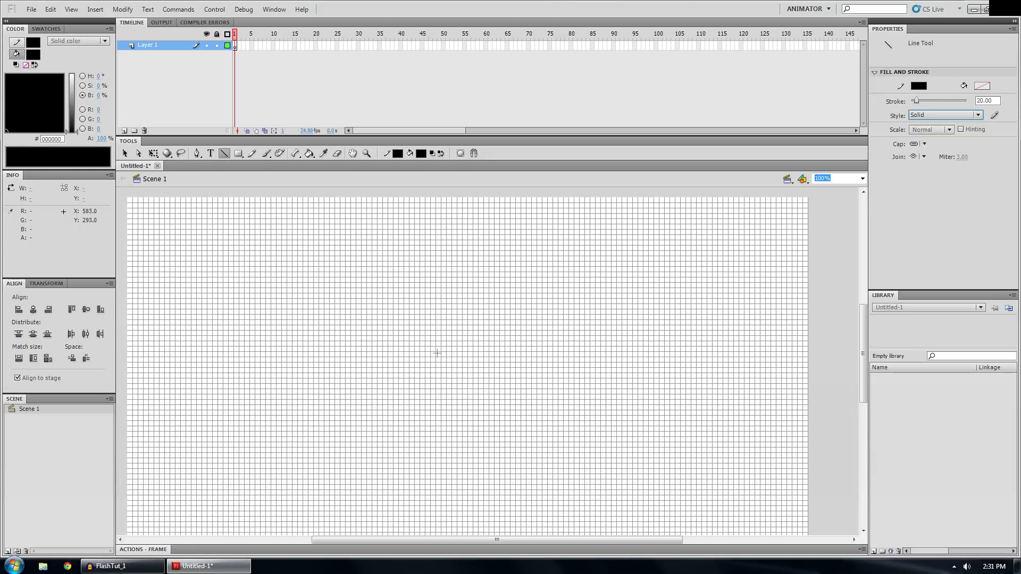
left_click_drag(436, 320, 435, 409)
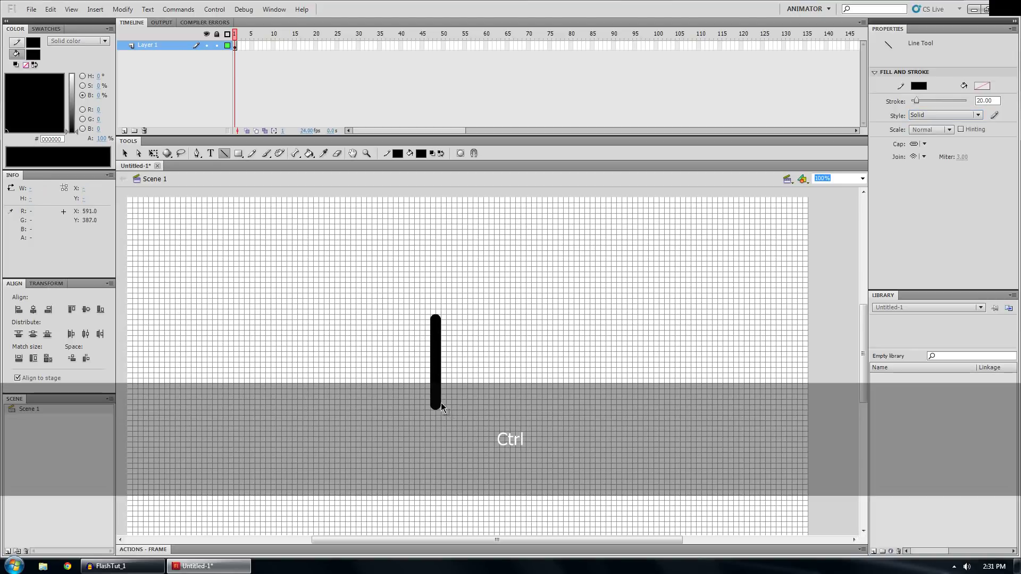
key("ctrl+z")
- Zoom in and out on different areas of the stage with the Zoom tool and pan across the grid at 181%
key("z")
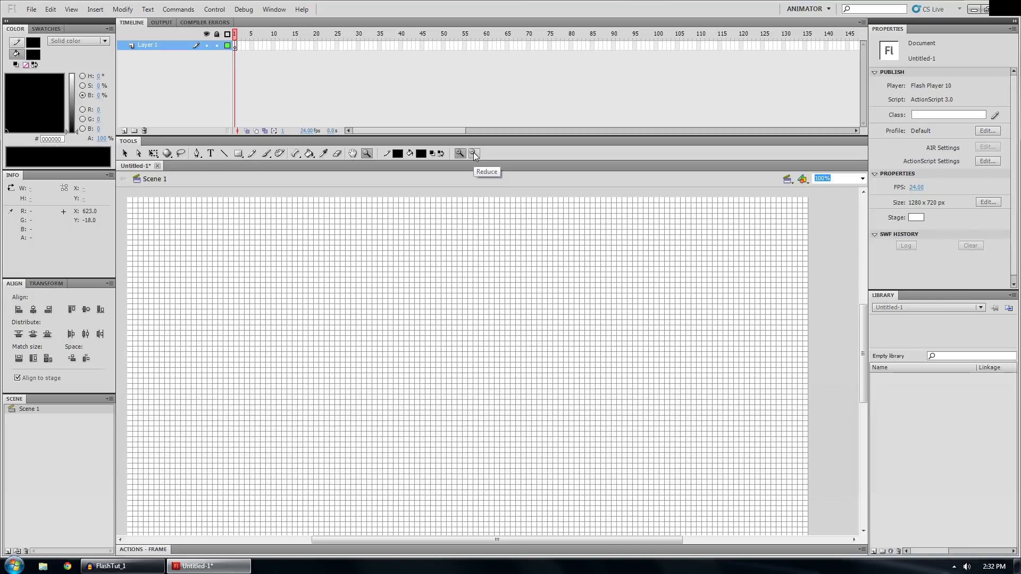
left_click(473, 153)
left_click_drag(166, 493, 380, 317)
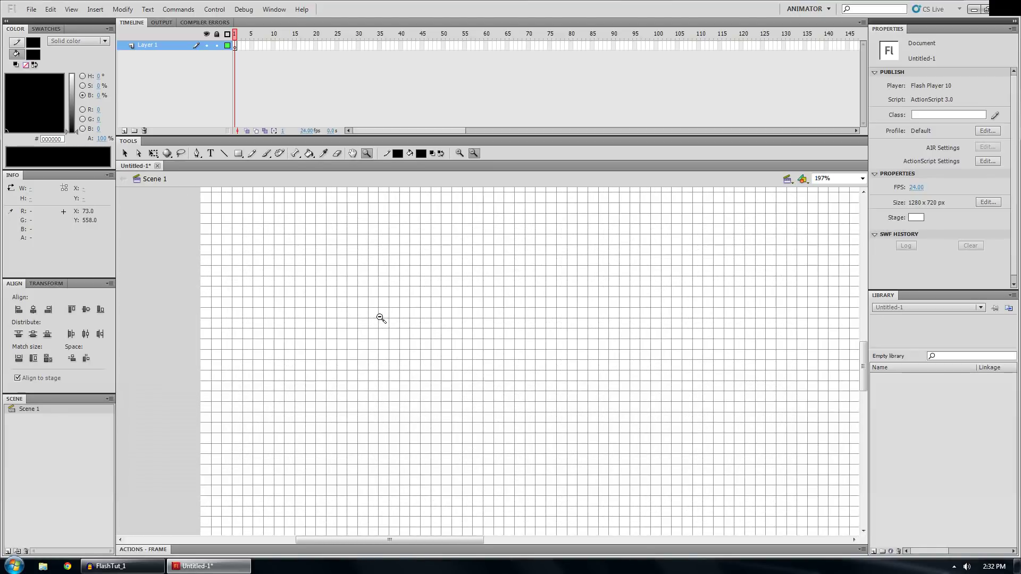
left_click(474, 155)
left_click(442, 369)
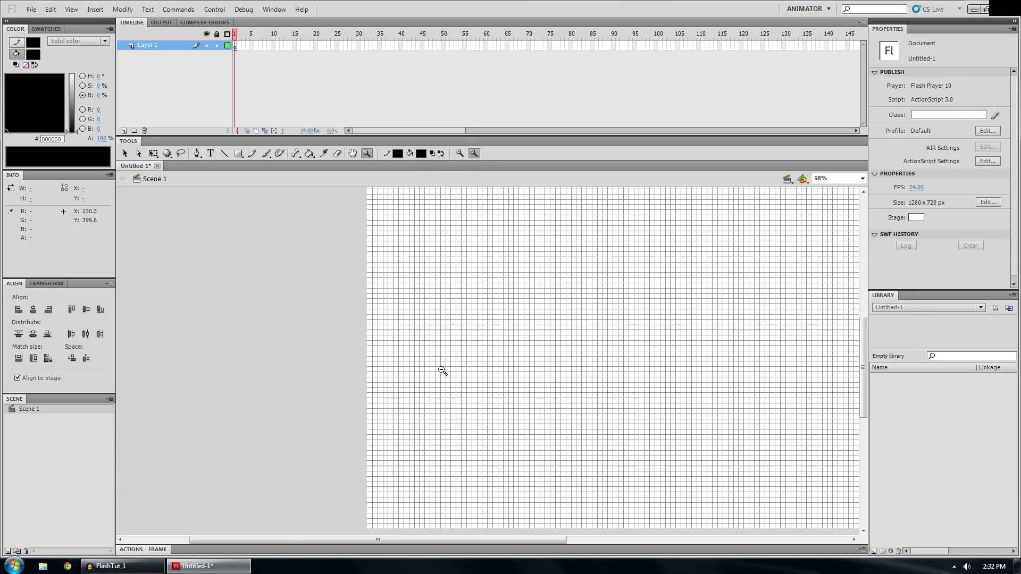
left_click(519, 369)
left_click_drag(281, 465, 677, 221)
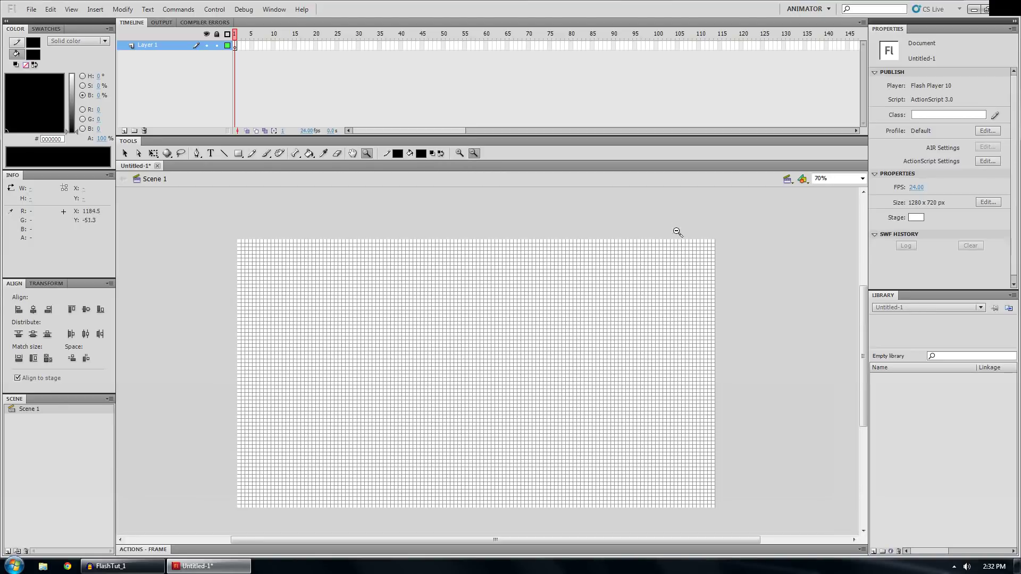
left_click_drag(401, 426, 583, 240)
left_click(460, 350)
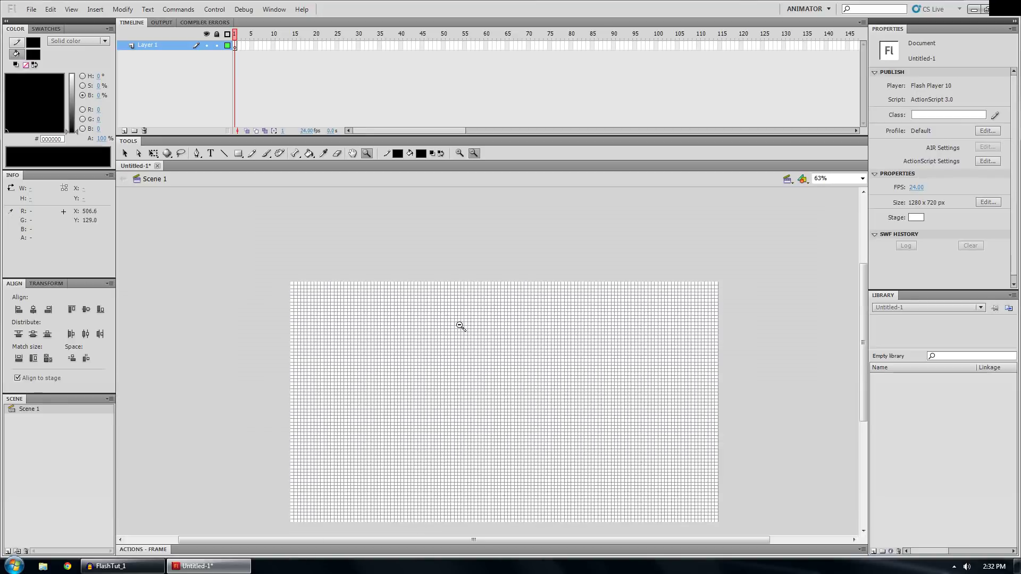
left_click(442, 362)
left_click_drag(336, 431, 454, 335)
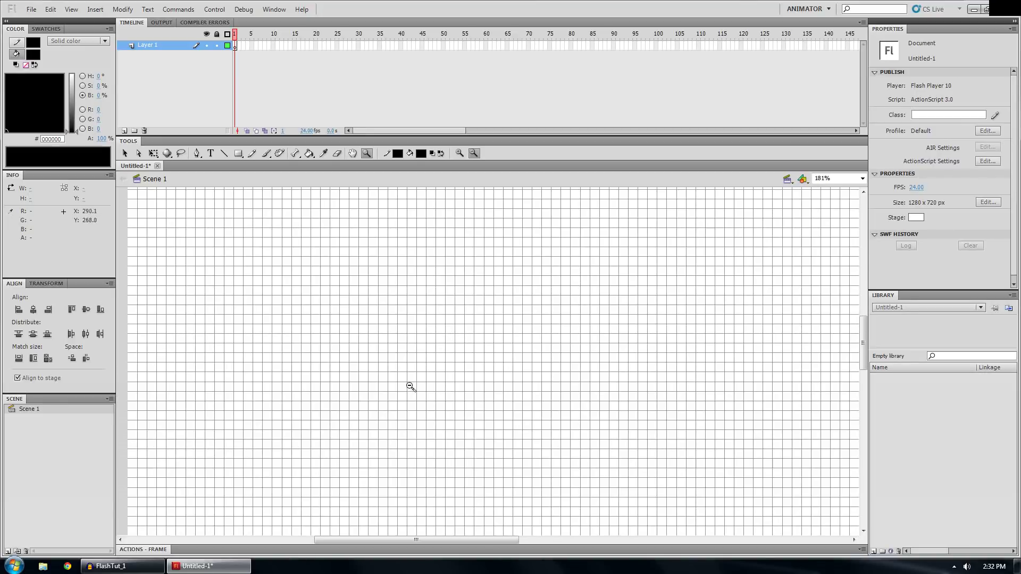
key("space")
left_click_drag(347, 278, 340, 337)
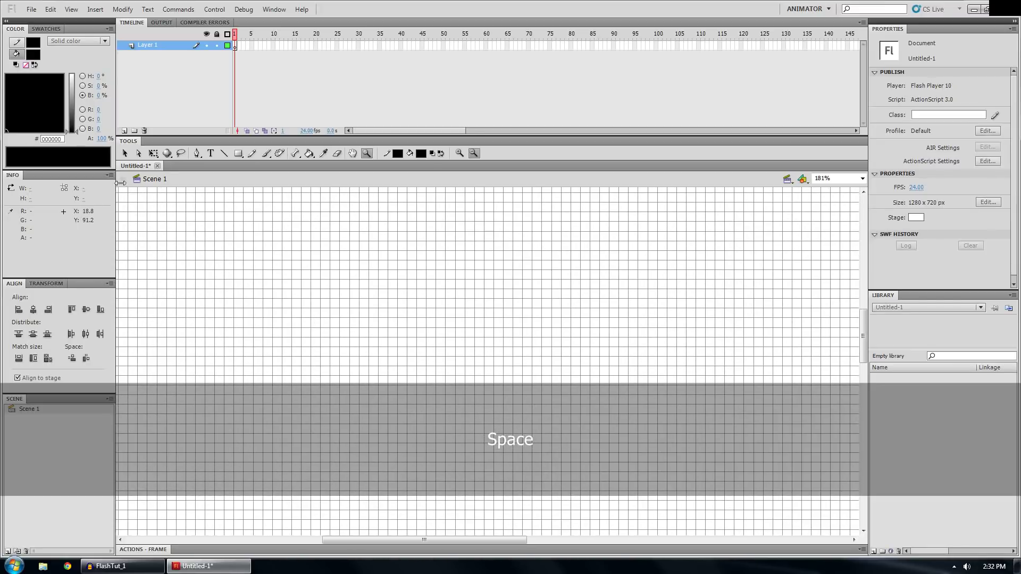
- Draw a stick figure's vertical body, two spread legs and two arms from the shoulder point with the Line tool
left_click(224, 153)
mouse_move(398, 300)
left_mouse_down()
mouse_move(397, 395)
mouse_move(435, 471)
left_mouse_up()
mouse_move(398, 395)
left_mouse_down()
mouse_move(358, 497)
mouse_move(368, 481)
left_mouse_up()
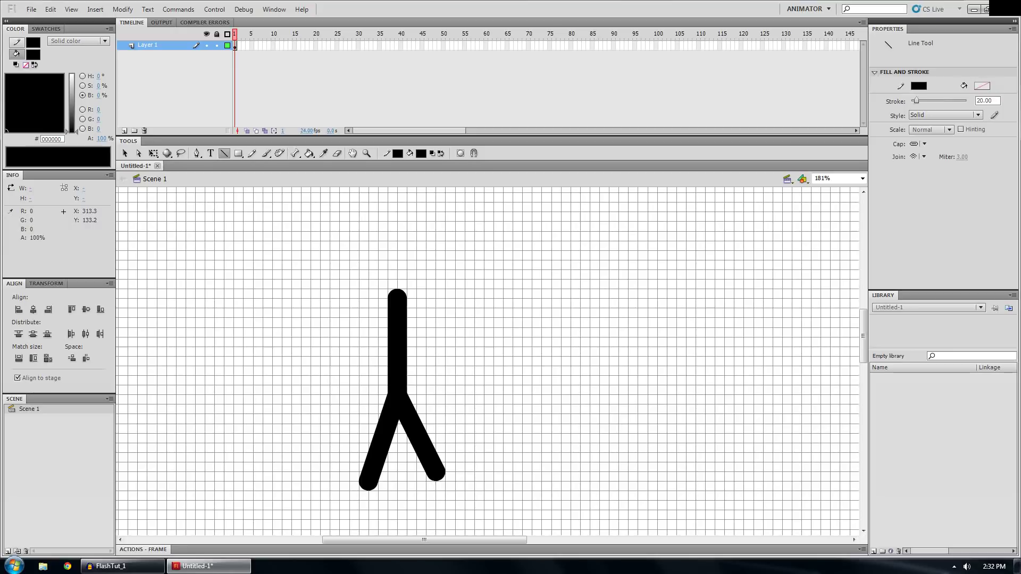
mouse_move(397, 296)
left_mouse_down()
mouse_move(445, 365)
mouse_move(475, 336)
left_mouse_up()
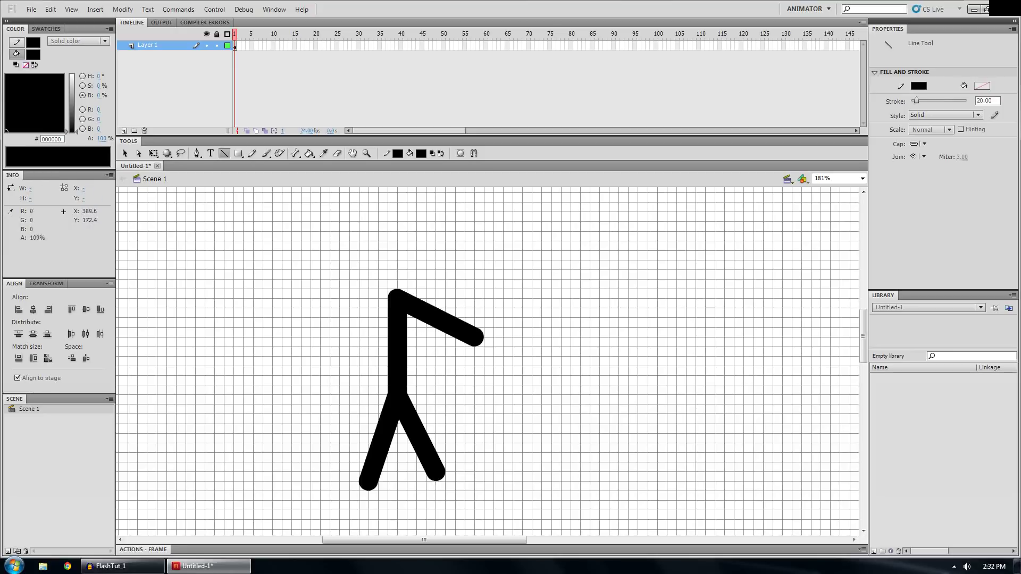
left_click_drag(397, 296, 310, 365)
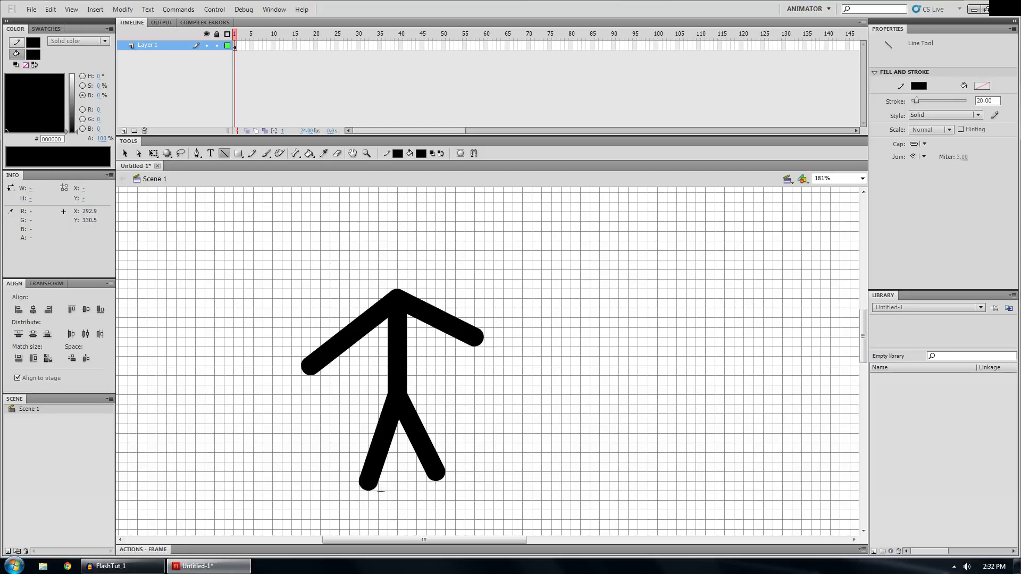
- Move the free ends of both arms inward and down so they hang close to the stick figure's body
key("ctrl")
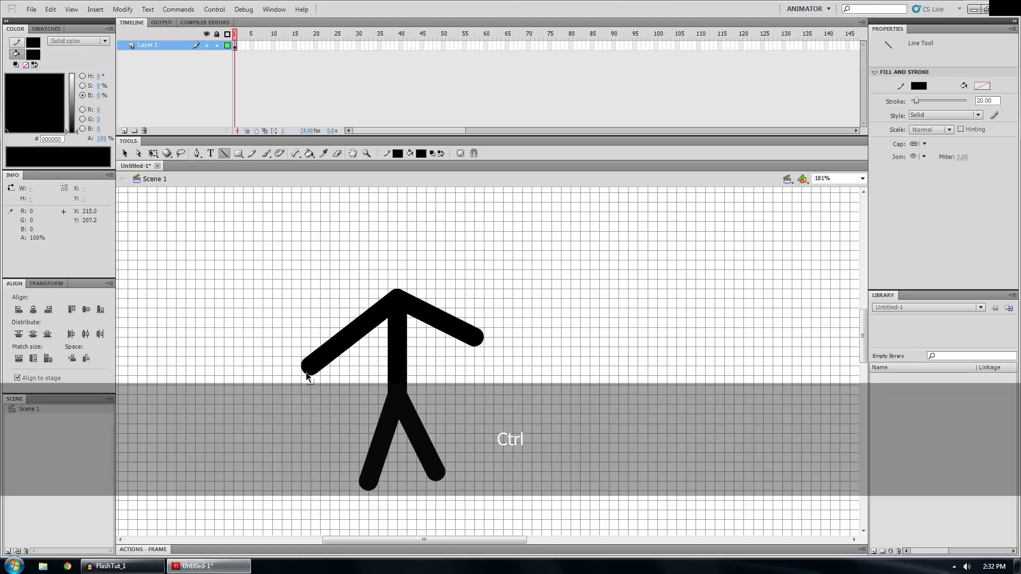
left_click_drag(308, 372, 349, 369)
left_click_drag(480, 340, 444, 369)
left_click_drag(355, 378, 368, 368)
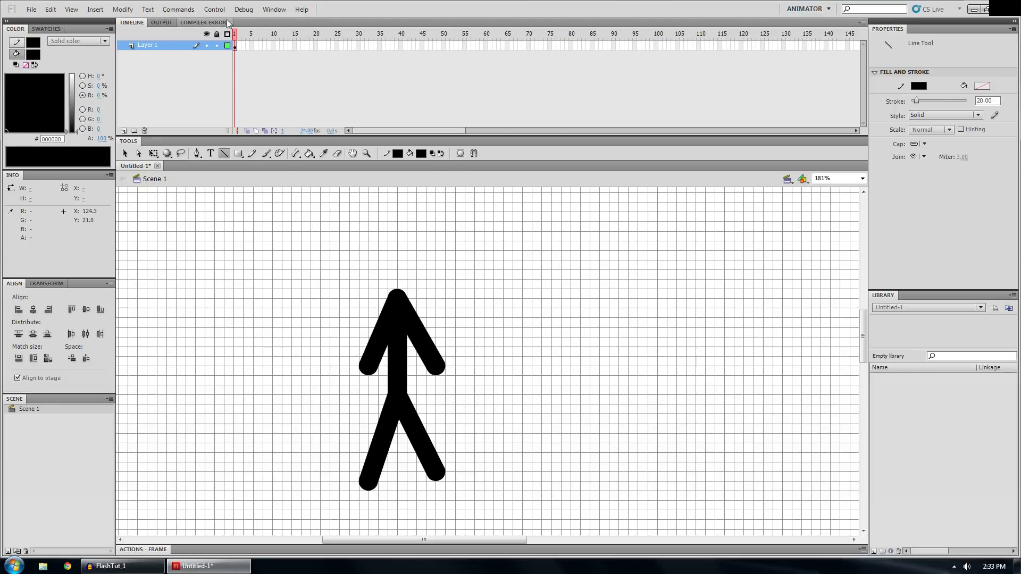
- Insert a new layer above Layer 1 in the timeline
left_click(274, 9)
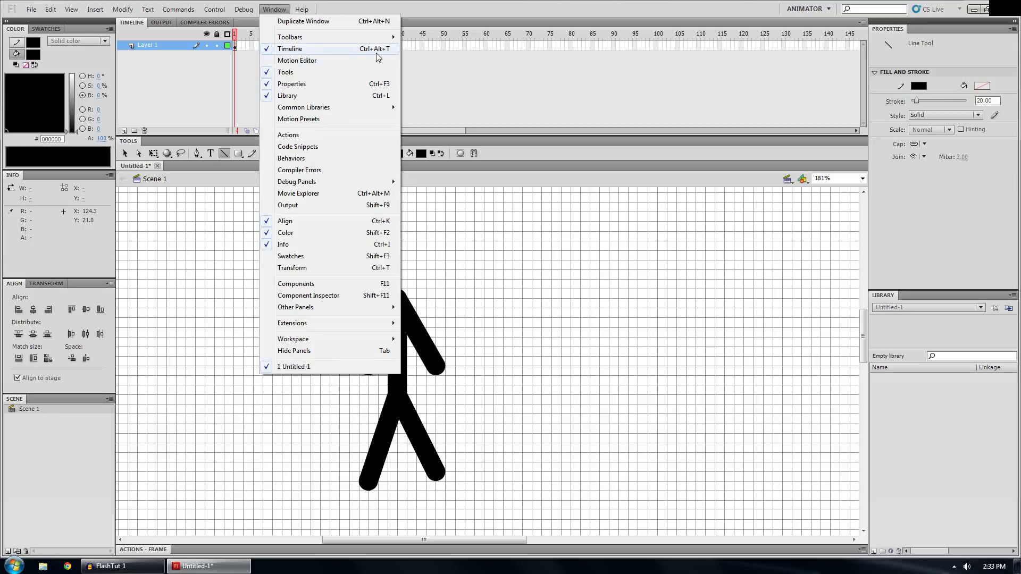
left_click(152, 81)
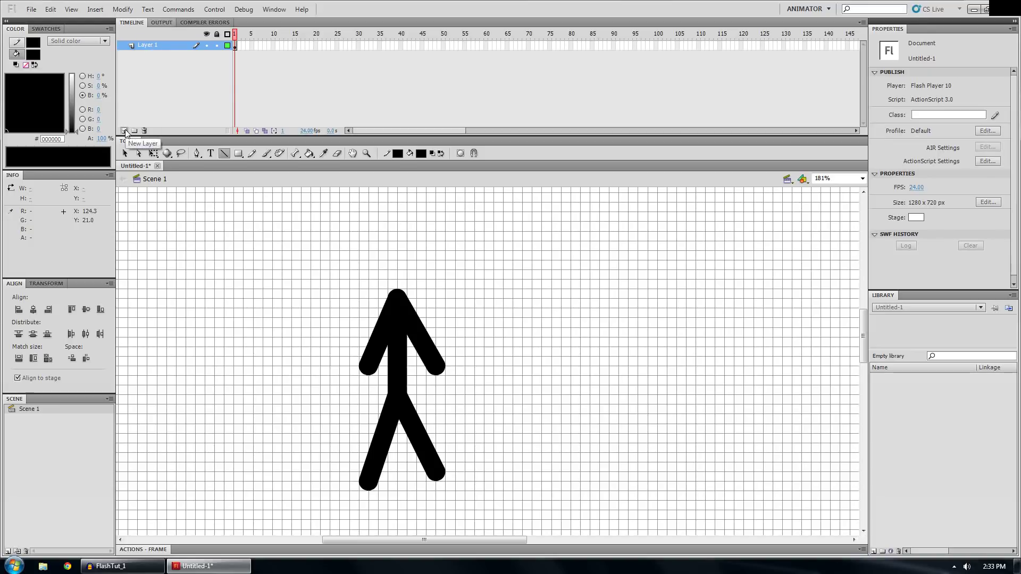
right_click(154, 45)
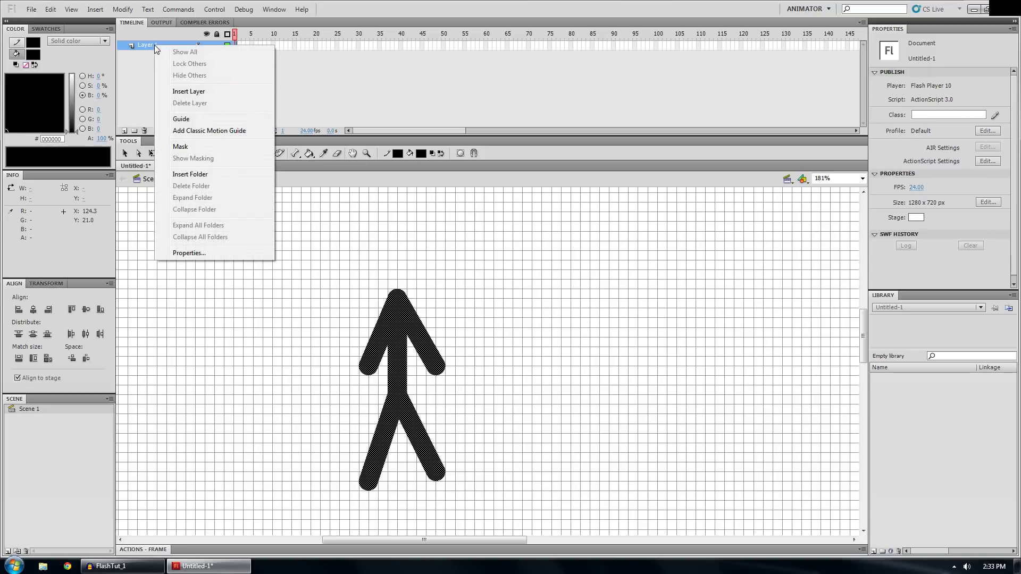
left_click(198, 93)
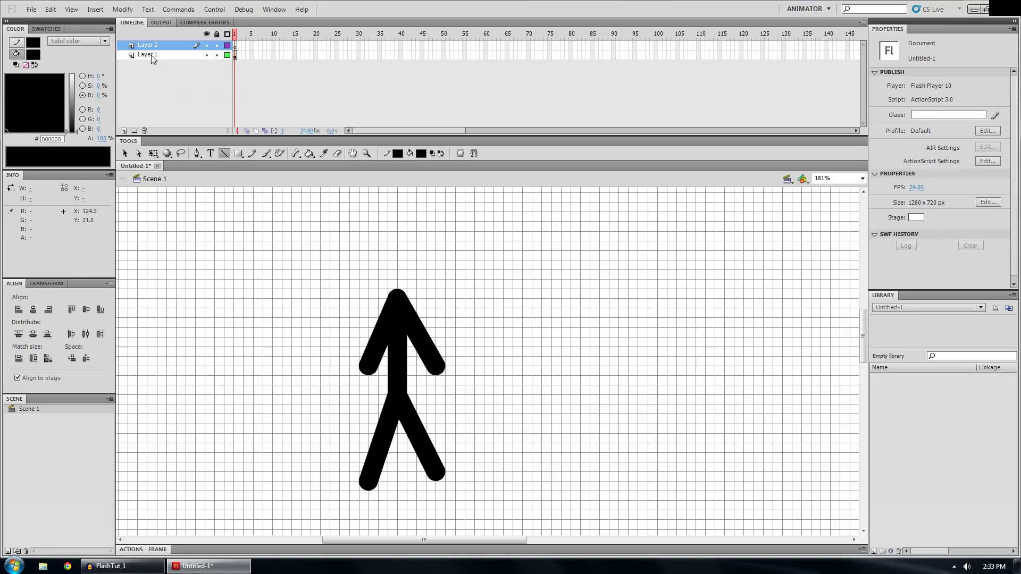
- Extend Layer 2 by inserting a frame at frame 12
left_click(151, 55)
left_click(153, 47)
left_click(180, 76)
right_click(280, 45)
left_click(306, 91)
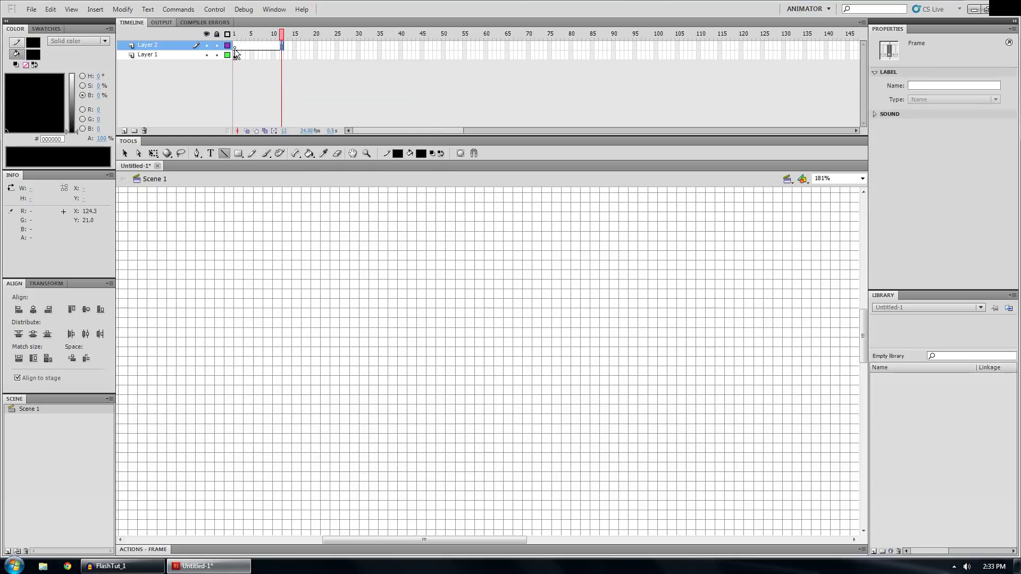
- Return to frame 1 and select the stick figure's keyframe on Layer 1
left_click(235, 49)
left_click(260, 34)
left_click(238, 55)
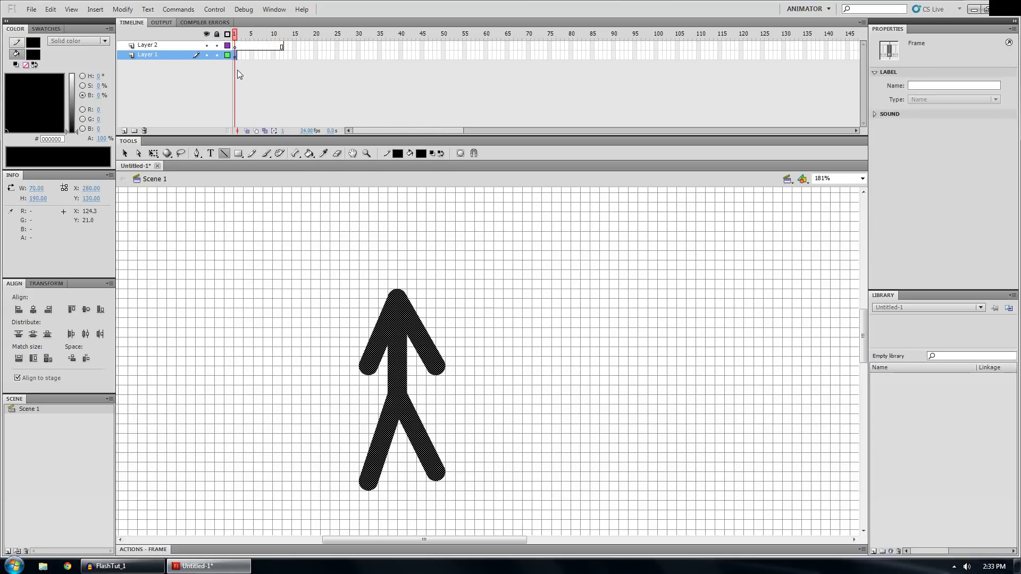
- Remove frames 1 to 12 from Layer 2, leaving a single blank keyframe, and select that keyframe
left_click(235, 46)
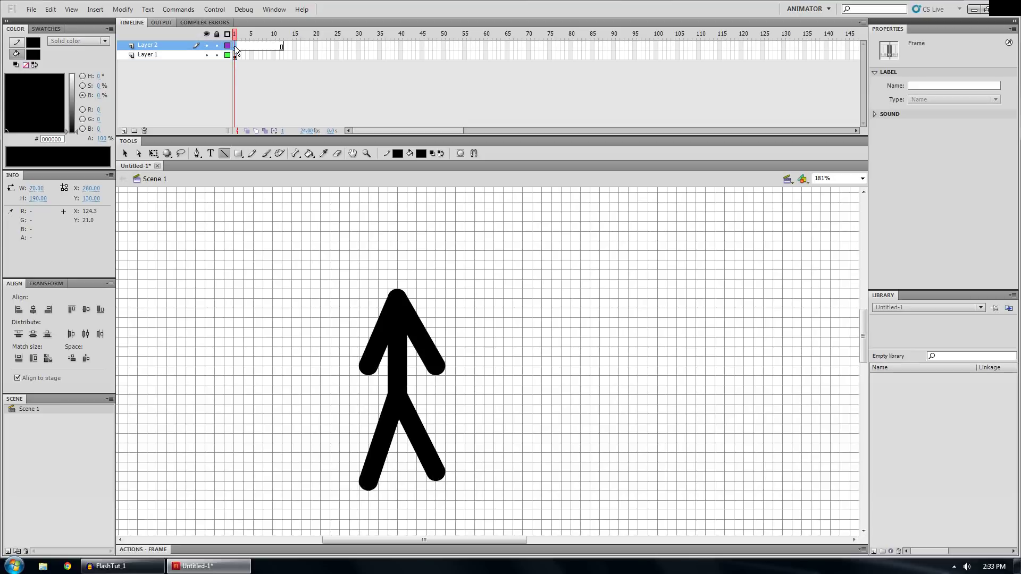
left_click_drag(237, 47, 281, 46)
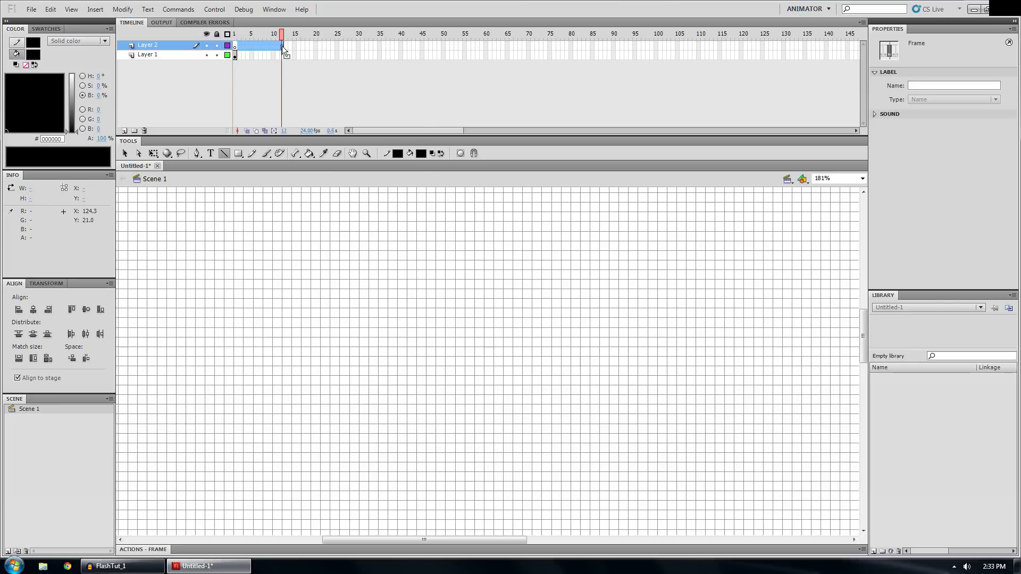
right_click(282, 46)
left_click(320, 103)
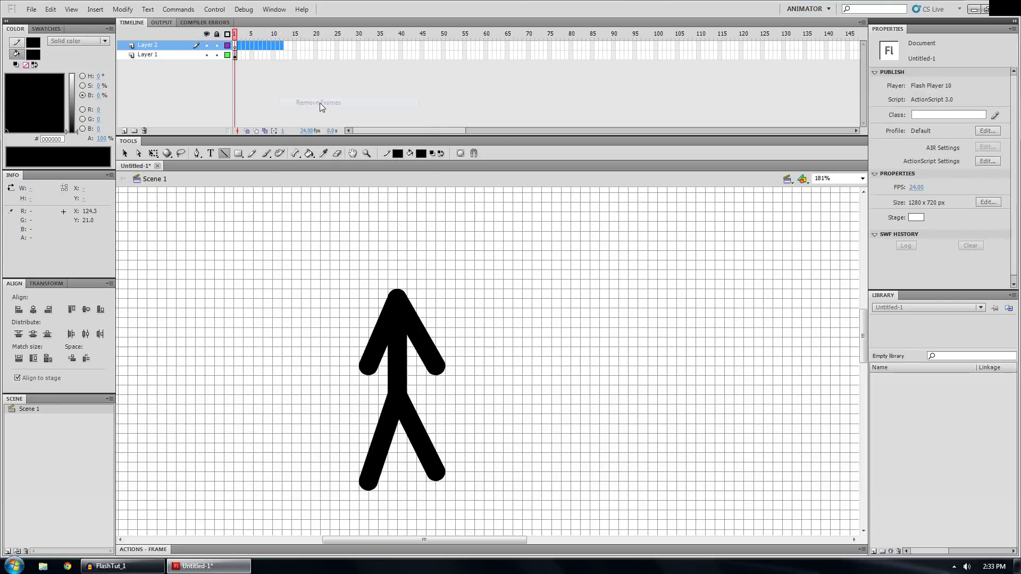
left_click(237, 46)
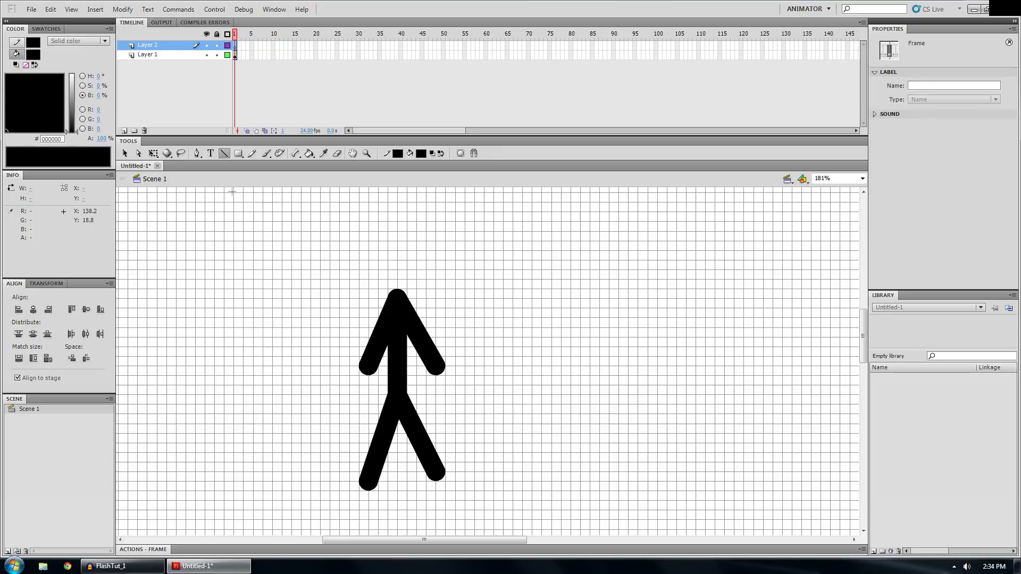
- Switch from the Rectangle Tool to the Oval Tool within the same tool group
left_click(238, 154)
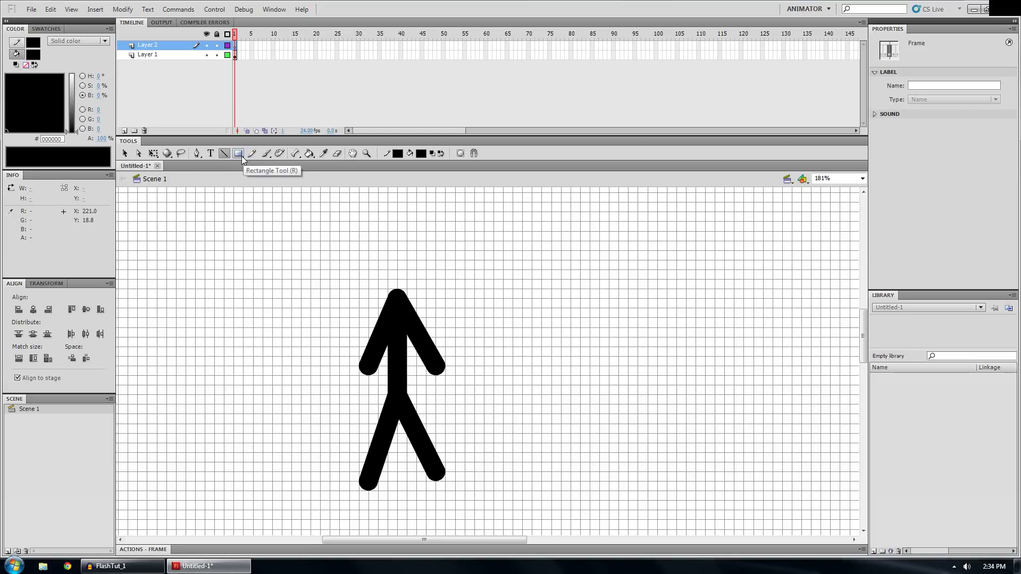
left_click(241, 155)
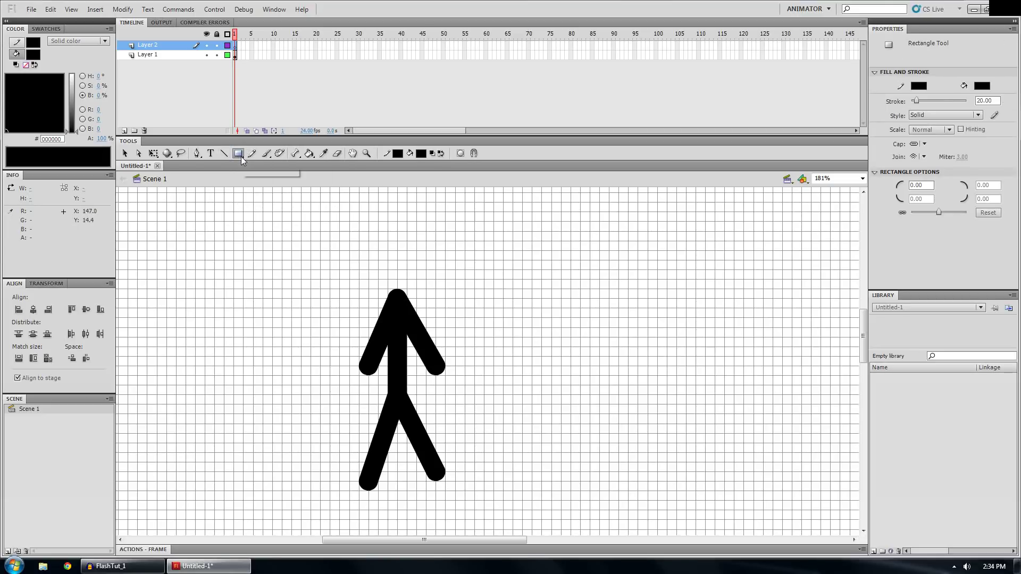
left_click(241, 158)
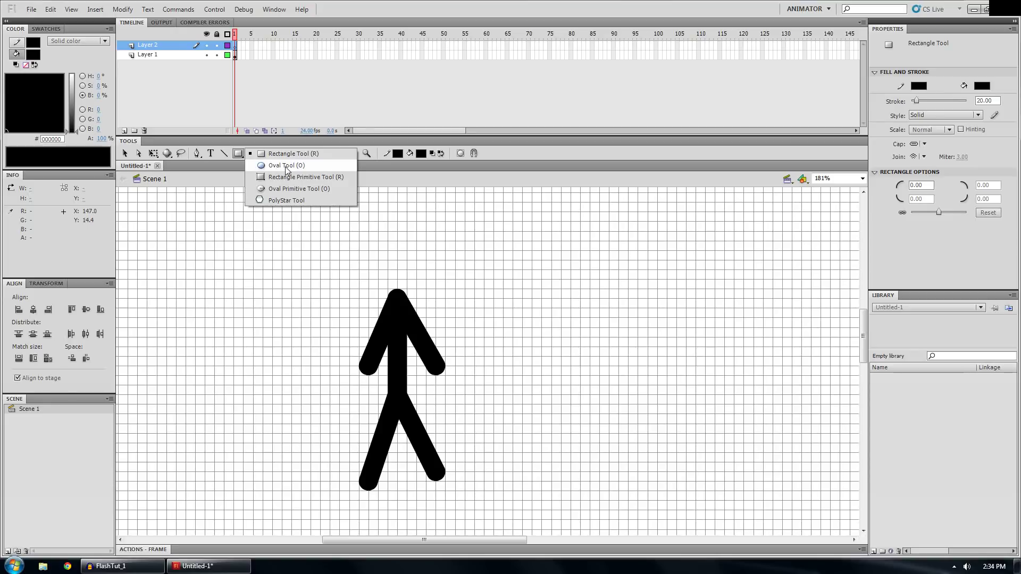
left_click(287, 166)
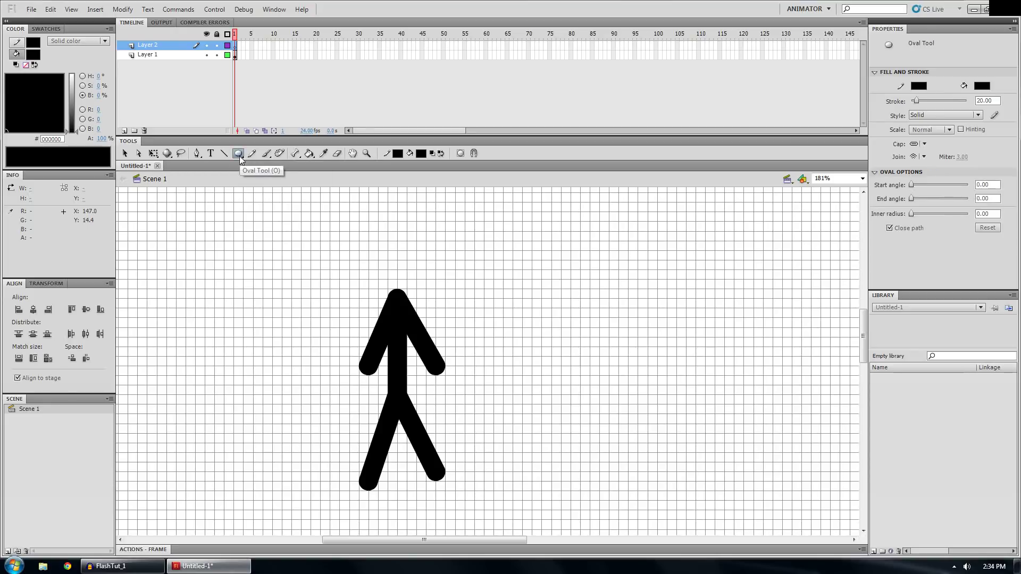
- Look at the variants grouped under the Brush and Paint Bucket tools and return to the Oval Tool
left_click(239, 155)
left_click(265, 162)
left_click(272, 158)
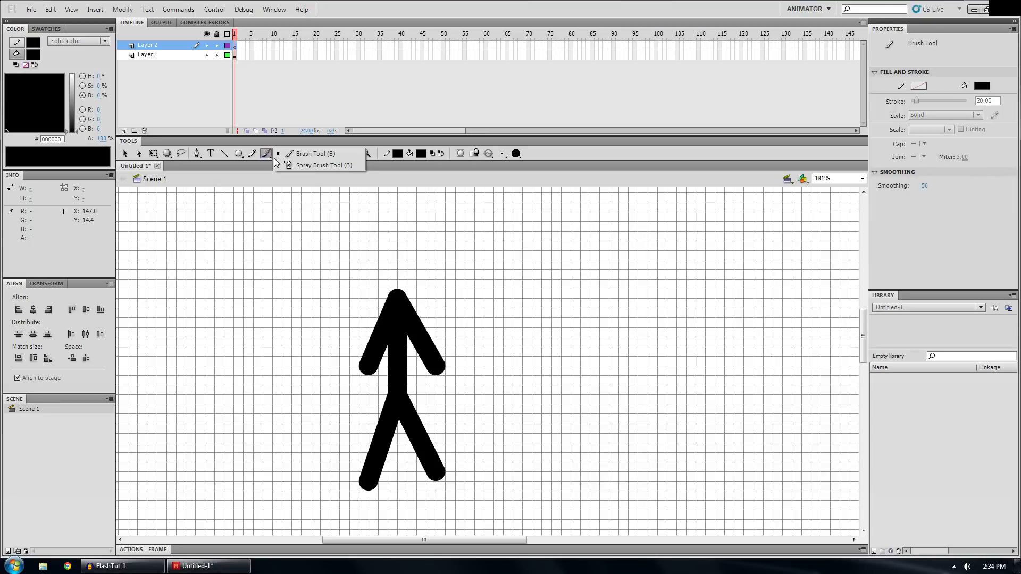
left_click(282, 154)
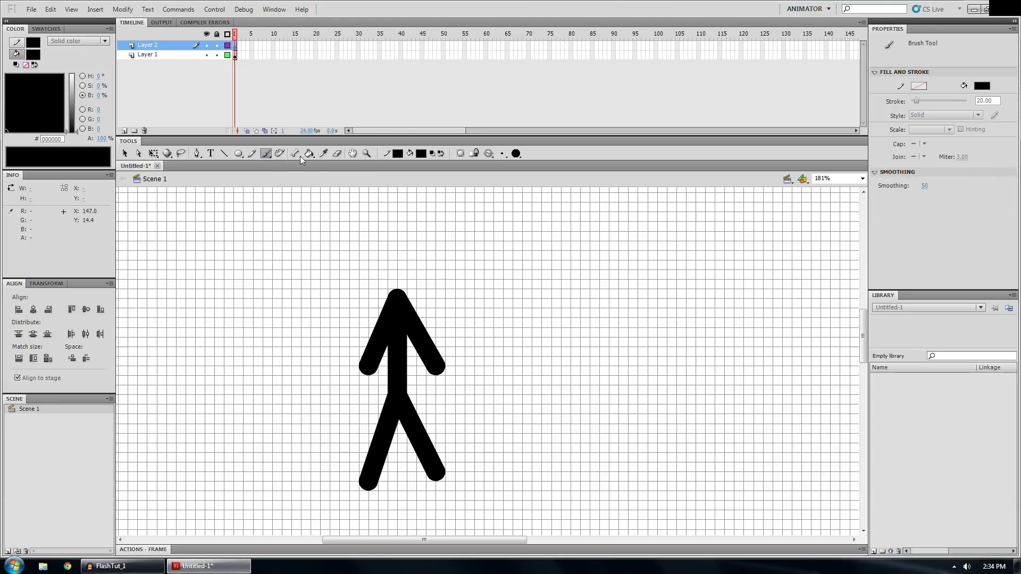
left_click(314, 160)
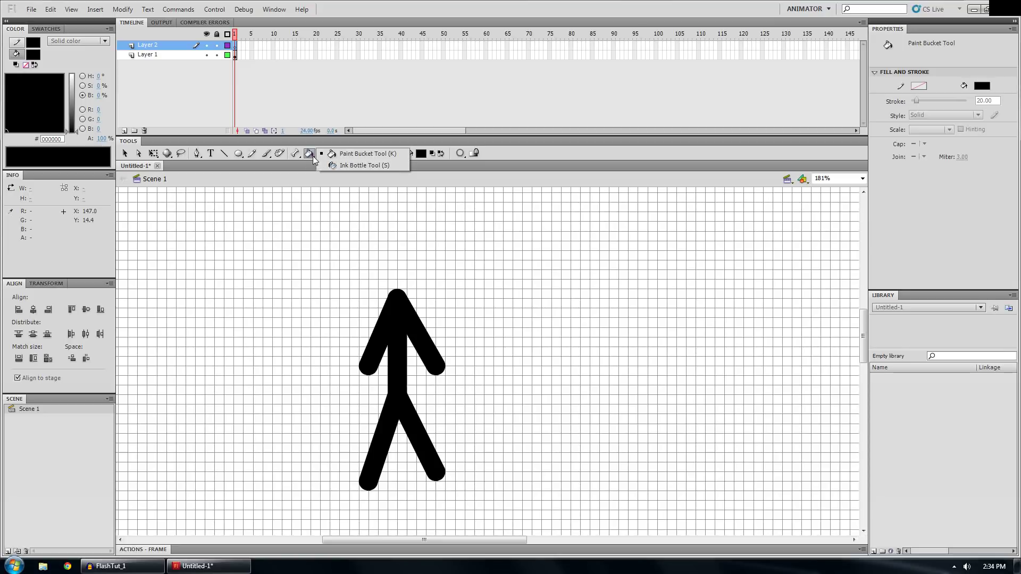
left_click(345, 154)
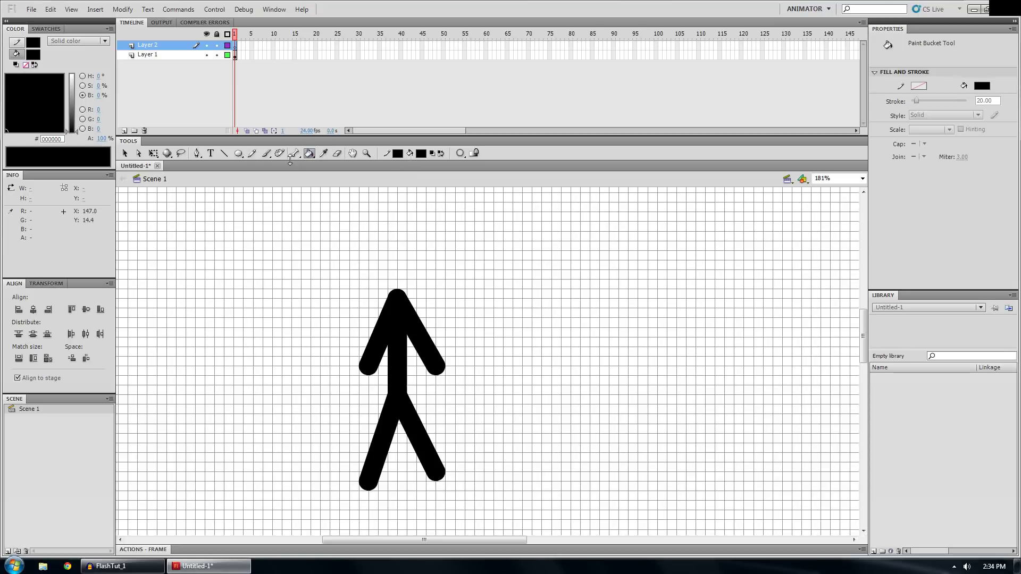
left_click(241, 154)
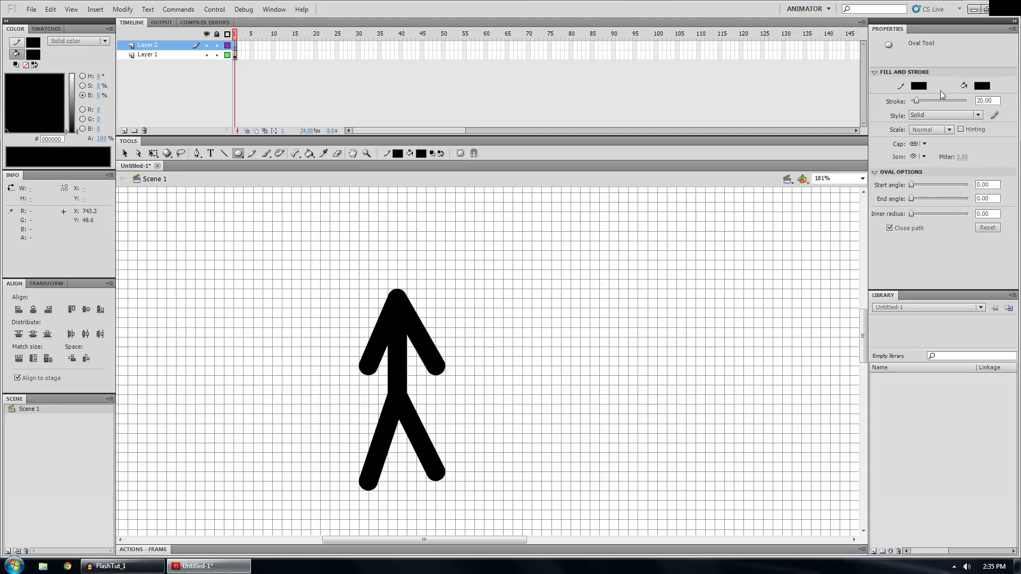
- Draw a trial outlined oval about 80 by 90 px, select its fill and its stroke separately, and undo it
left_click_drag(620, 242, 697, 328)
left_click(670, 277, "ctrl")
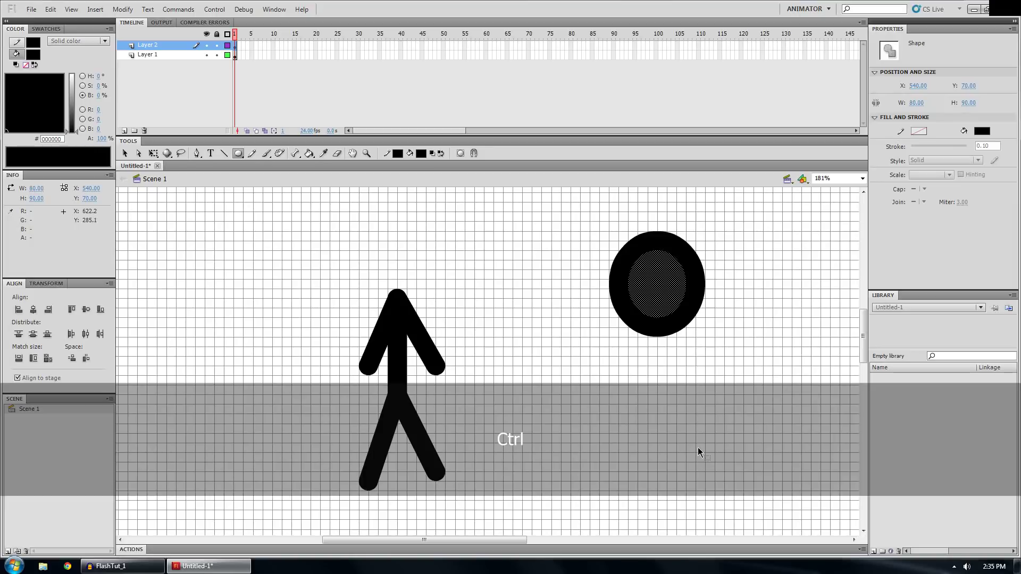
left_click(693, 294, "ctrl")
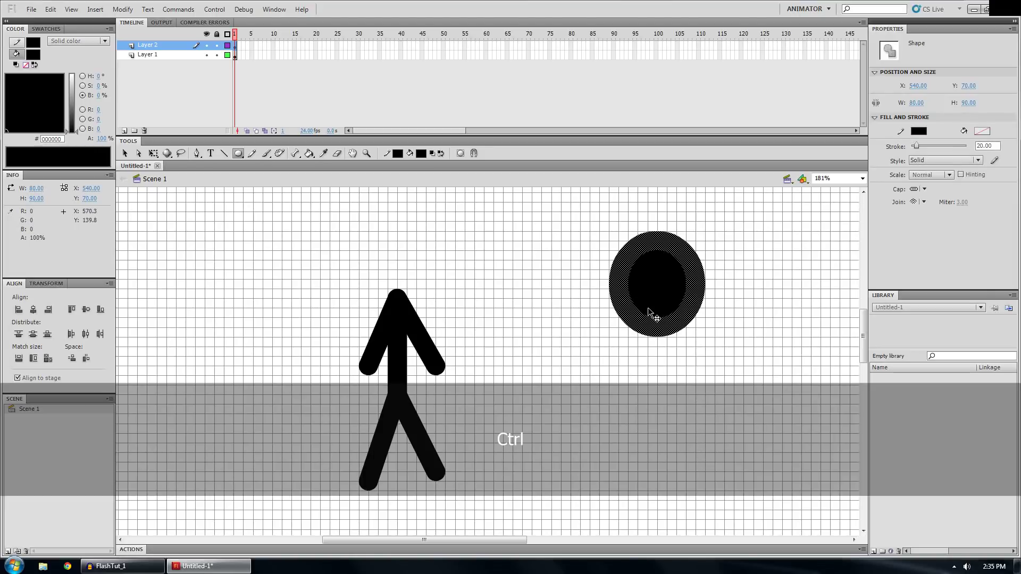
key("ctrl+z")
key("ctrl+z")
key("ctrl+z")
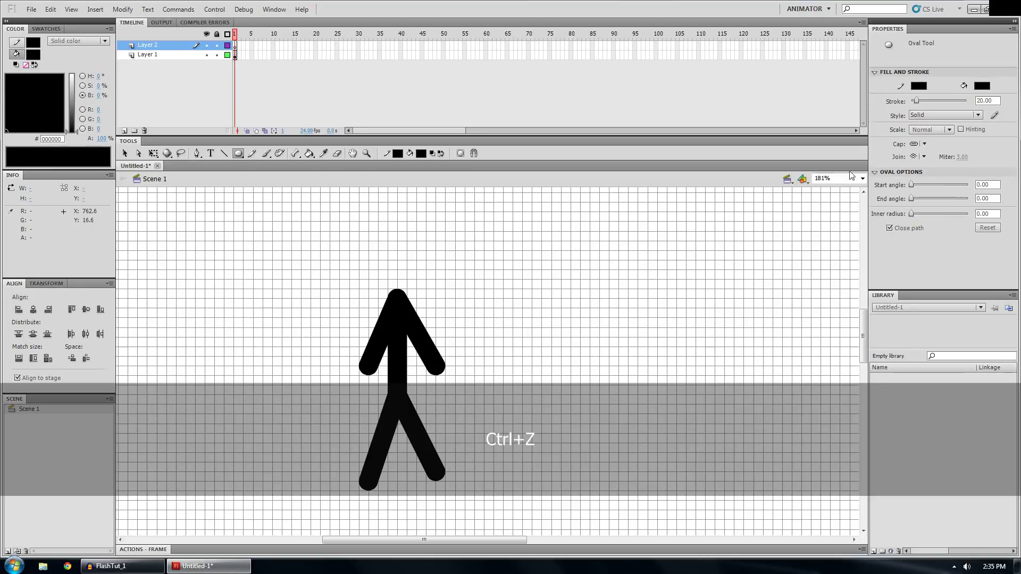
- Set the Oval Tool's stroke colour to none
left_click(918, 86)
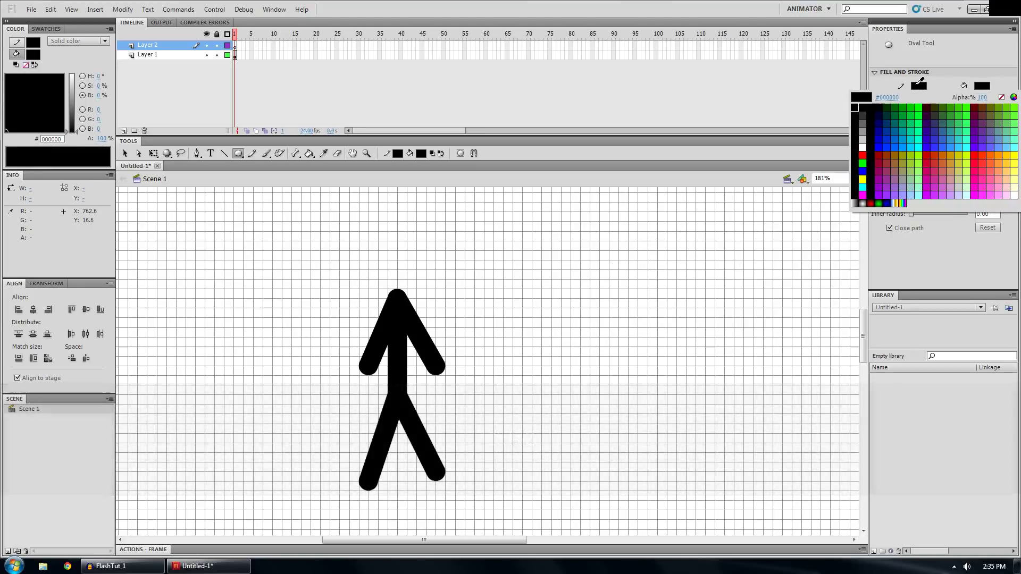
left_click(1001, 98)
- Draw a trial oval without an outline, about 50 by 90 px, select it and undo it
left_click_drag(590, 251, 638, 337)
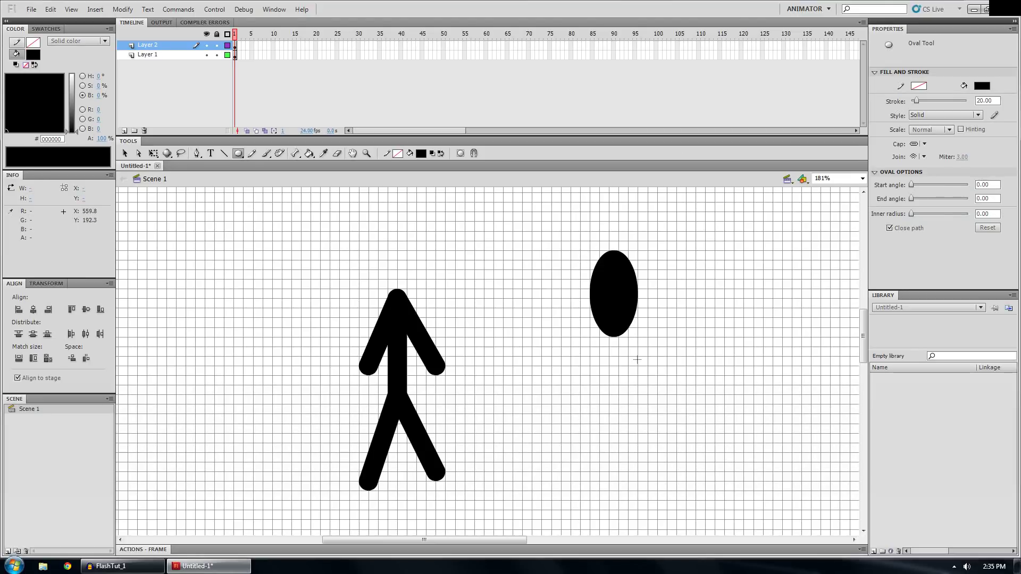
left_click(632, 296, "ctrl")
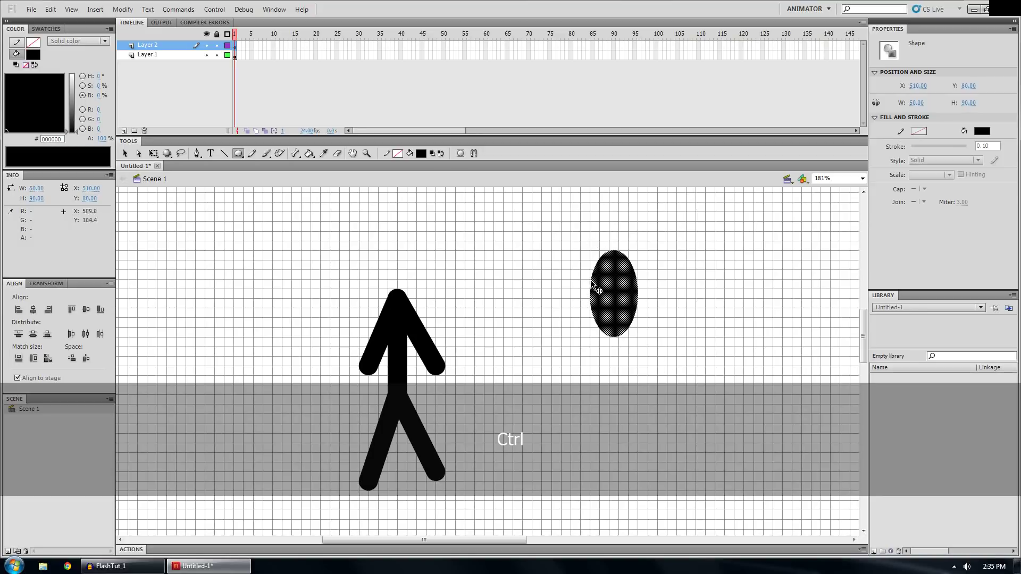
key("ctrl+z")
key("ctrl+z")
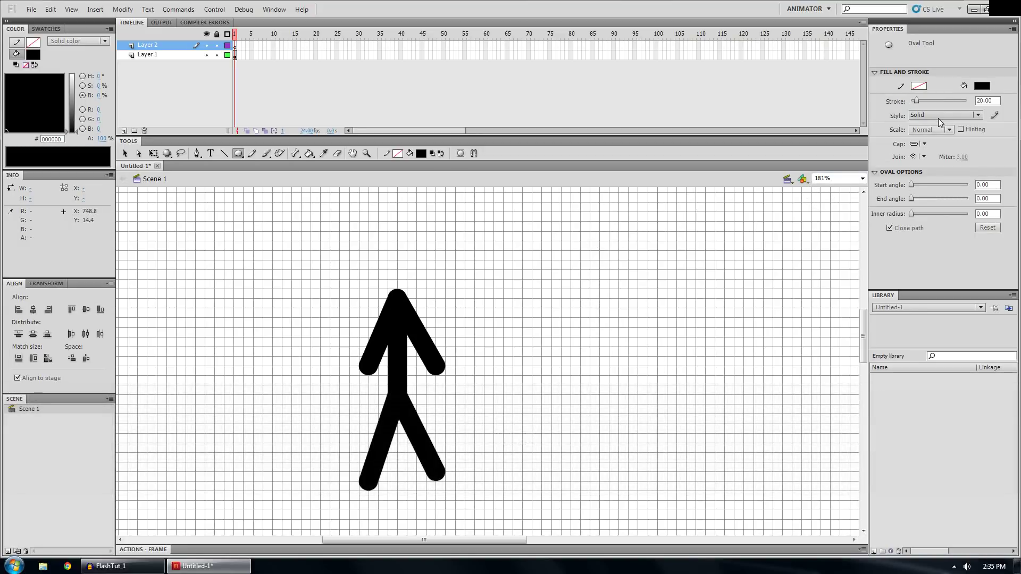
- Choose a black fill and draw a perfect circle about 60 by 60 px on Layer 2, to the upper right of the stick figure
left_click(984, 87)
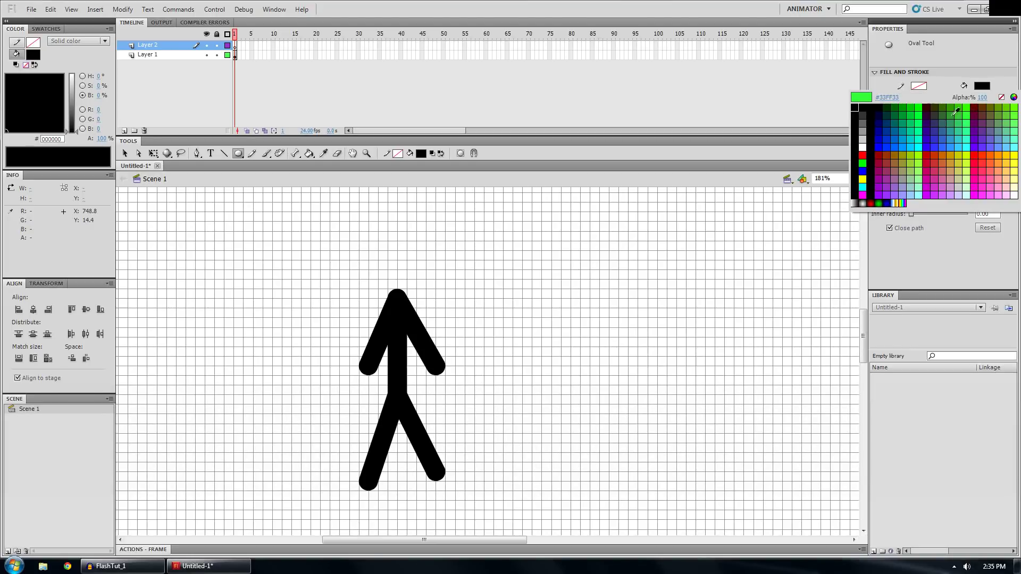
left_click(856, 111)
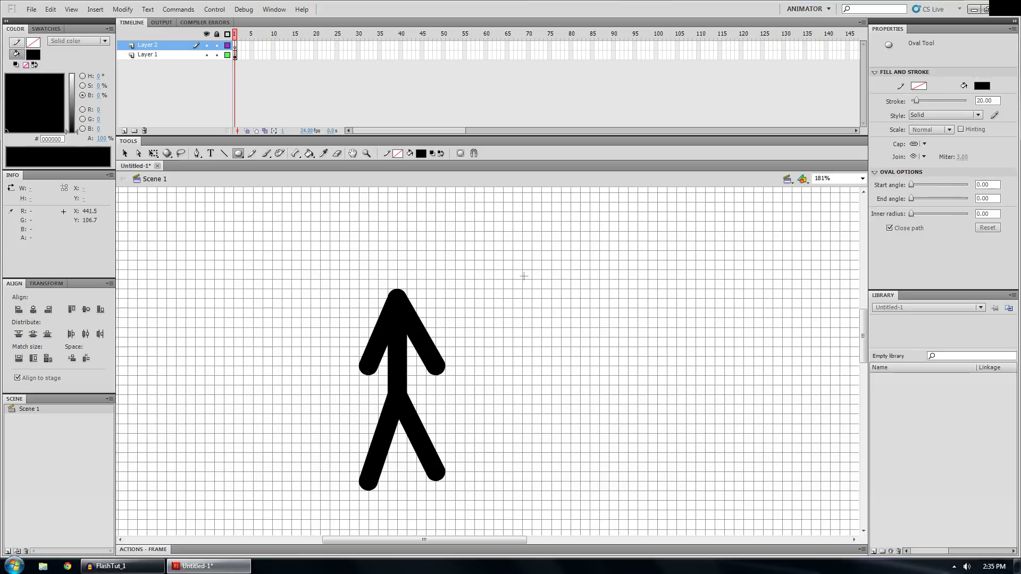
left_click_drag(532, 253, 590, 308)
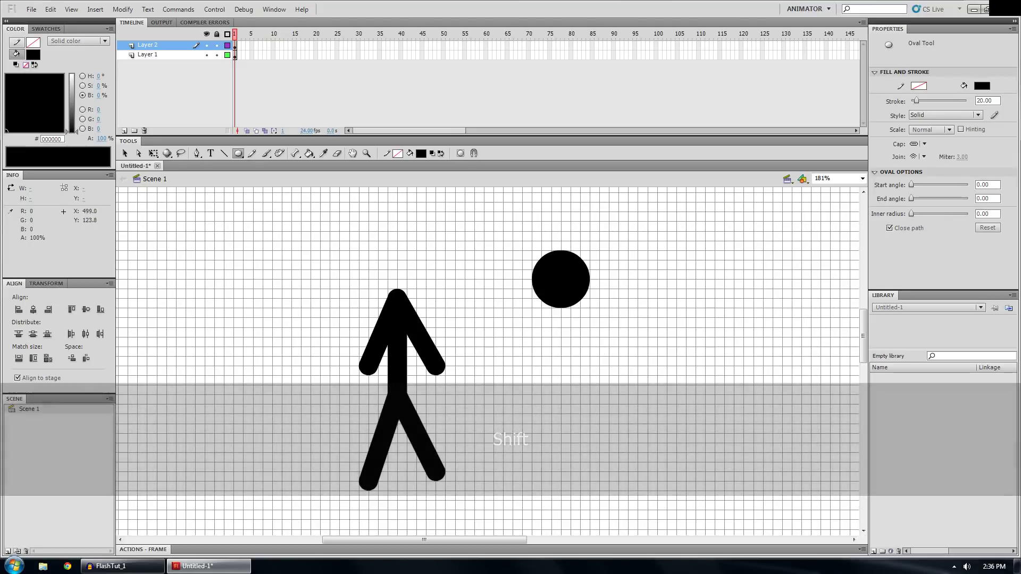
mouse_move(564, 276)
left_mouse_down()
mouse_move(405, 275)
mouse_move(565, 276)
left_mouse_up()
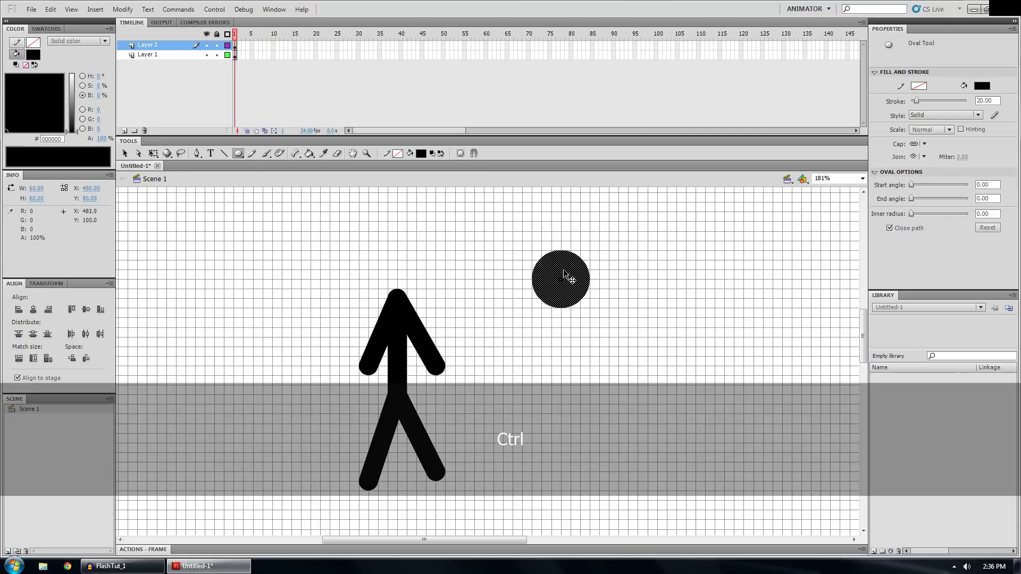
left_click(641, 322, "ctrl")
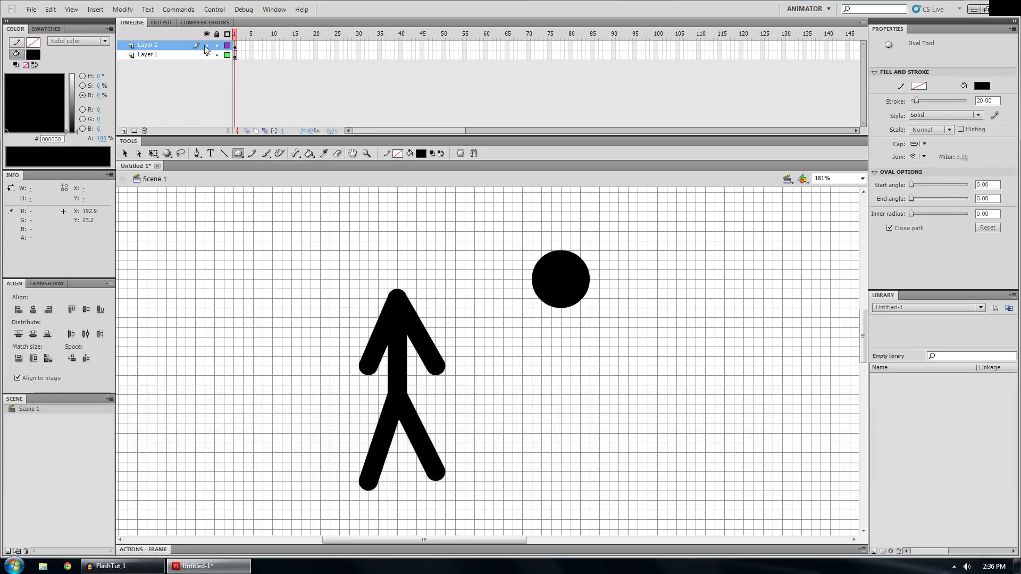
- Rename Layer 2 as Head
double_click(151, 46)
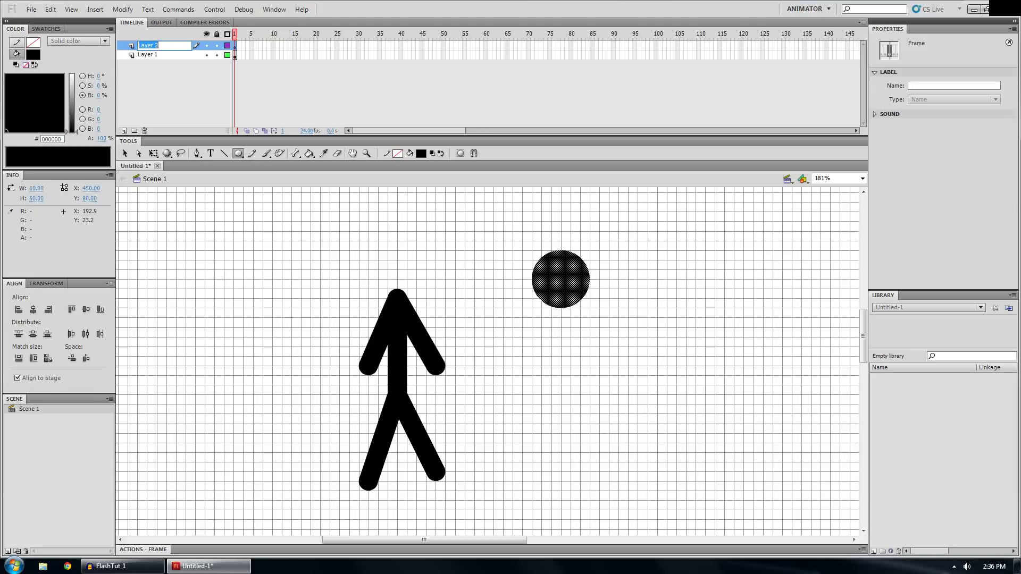
type("Head")
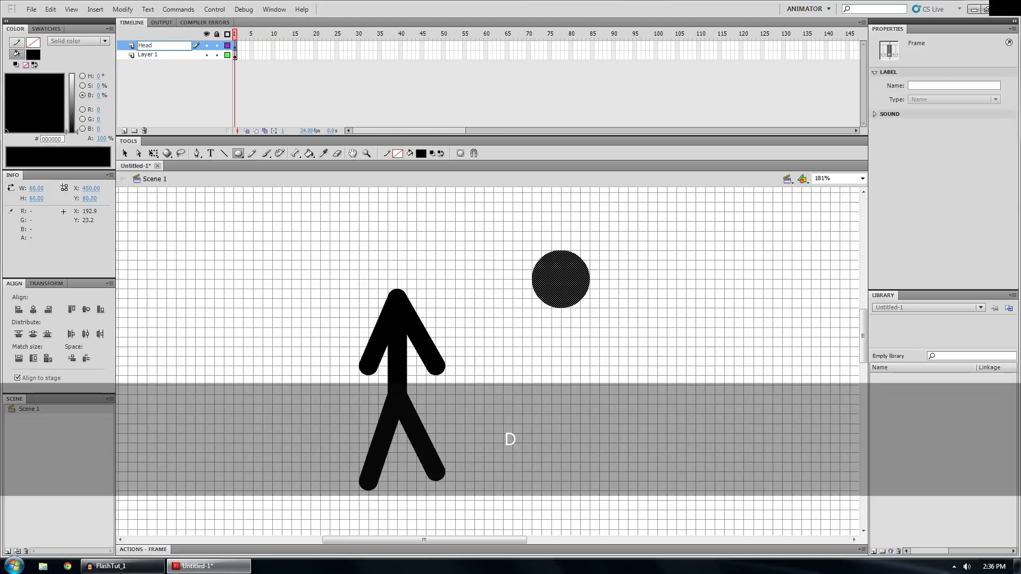
key("Return")
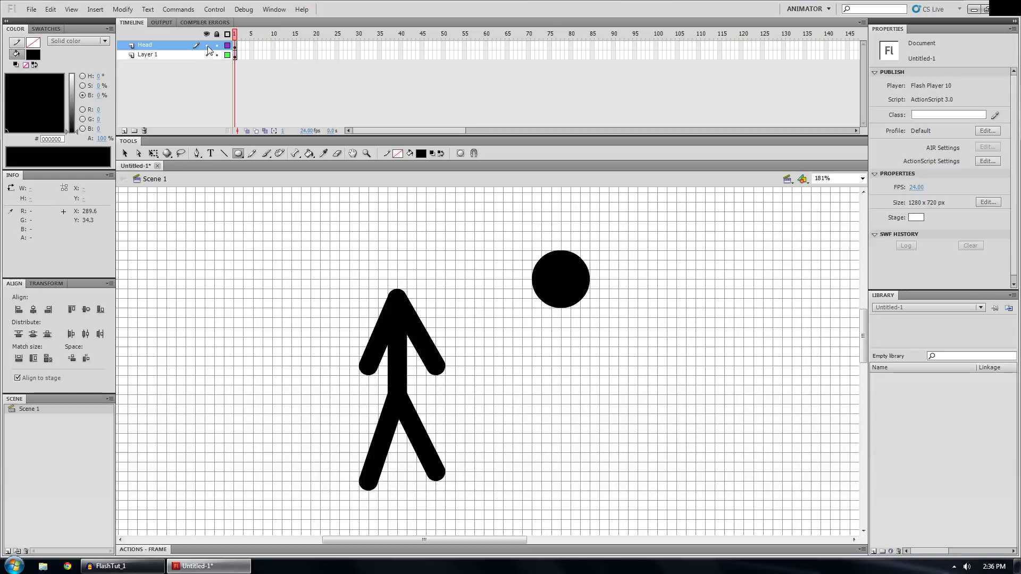
- Try out hiding and showing the Head layer and locking and unlocking it
left_click(207, 45)
left_click(207, 46)
left_click(208, 47)
left_click(208, 48)
left_click(208, 47)
left_click(208, 47)
left_click(125, 154)
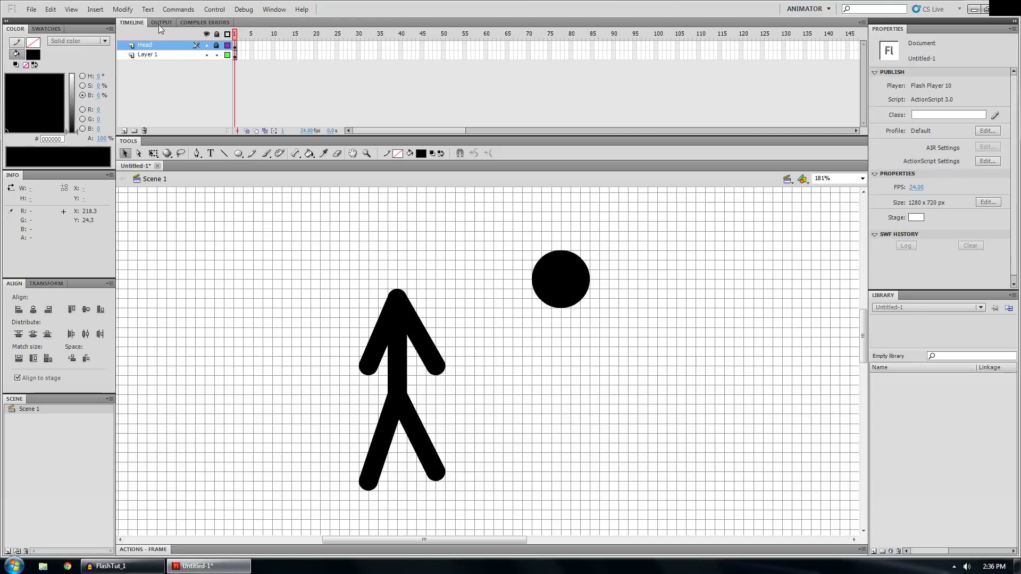
left_click(217, 46)
- Select the circle on the Head layer with the Free Transform Tool
left_click(154, 155)
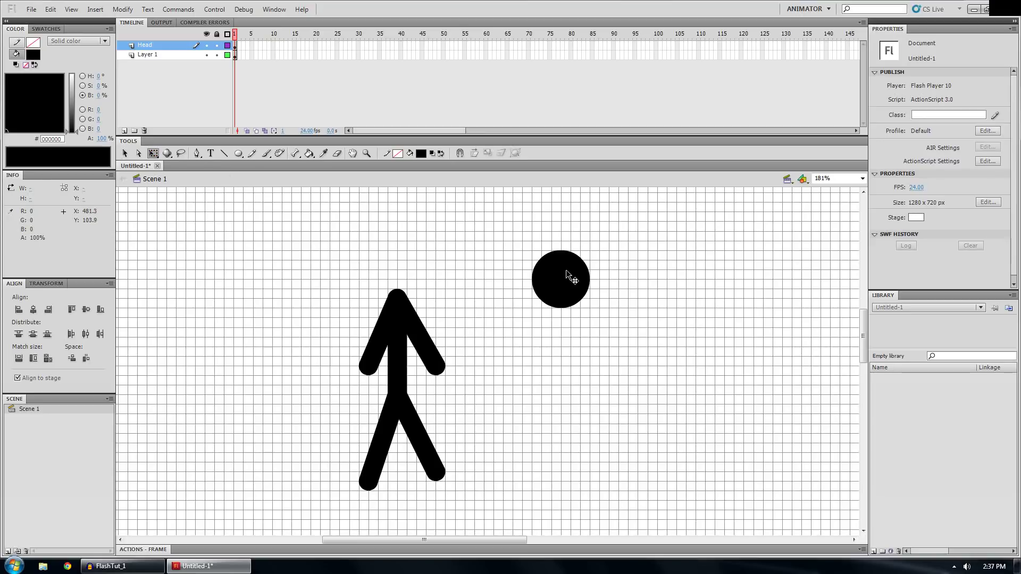
left_click(568, 275)
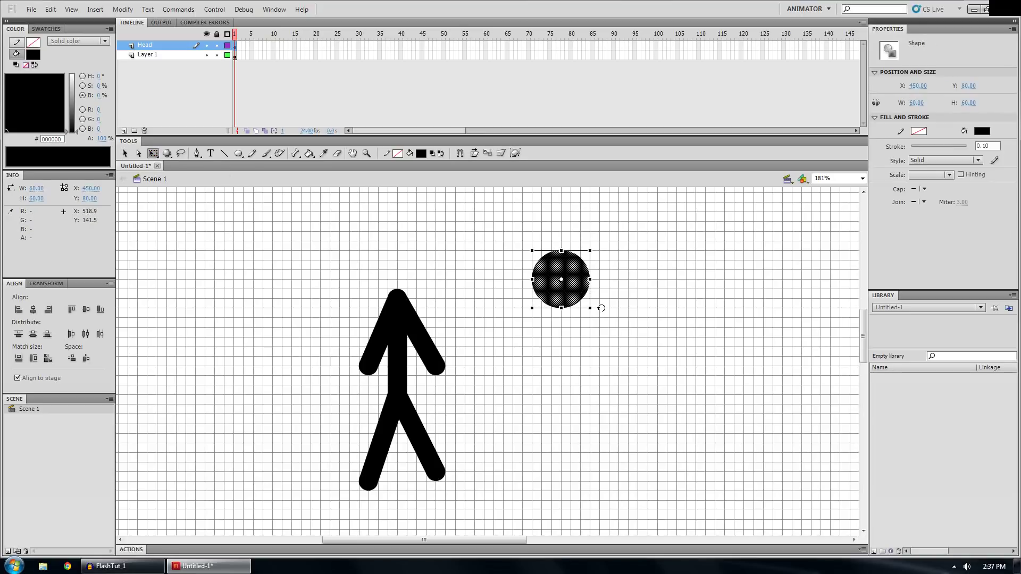
- Try rotating the circle and stretching it into an ellipse about 120 px wide and 60 px high
left_click_drag(601, 312, 505, 269)
key("ctrl+z")
left_click(579, 289)
left_click_drag(589, 279, 564, 244)
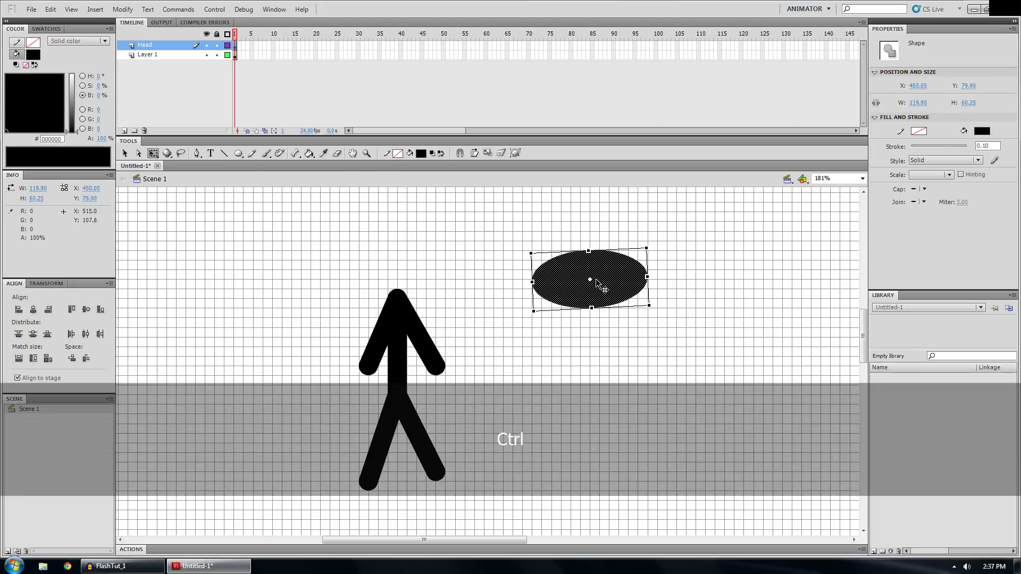
key("ctrl+z")
- Move the ellipse's pivot point to its left edge, try rotating it from there, and undo back to the original circle
left_click_drag(590, 280, 532, 279)
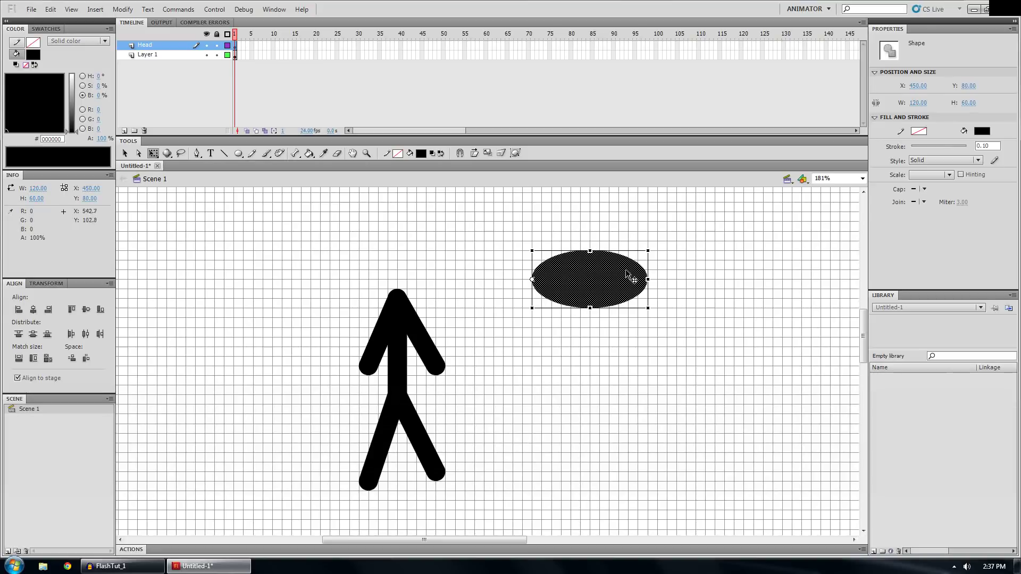
left_click_drag(660, 249, 587, 280)
key("ctrl+z")
key("ctrl+z")
key("ctrl+z")
key("ctrl+z")
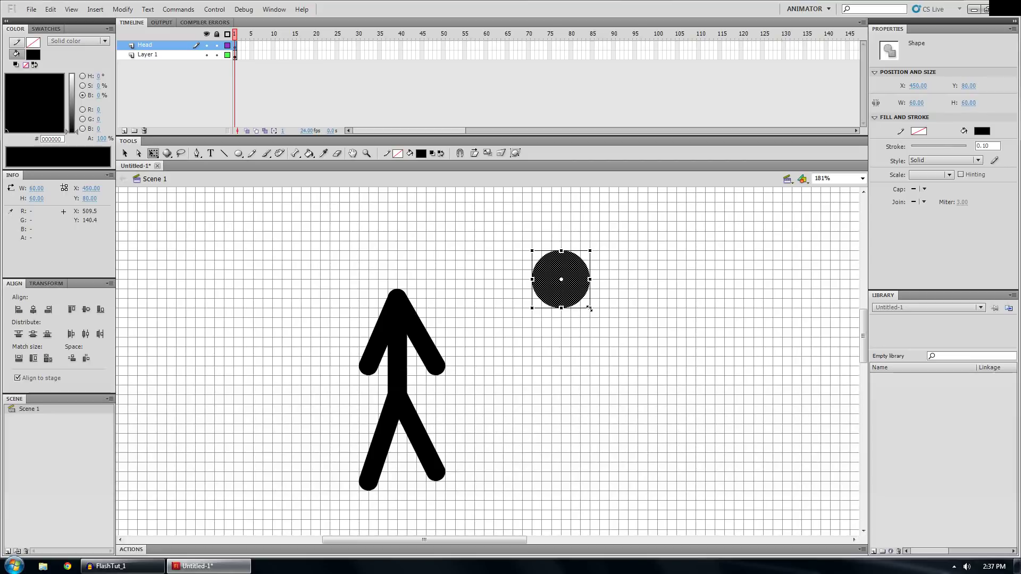
- Scale the circle down proportionally to 50 by 50 px
mouse_move(589, 308)
left_mouse_down()
mouse_move(659, 378)
mouse_move(597, 313)
mouse_move(628, 366)
mouse_move(700, 410)
mouse_move(662, 367)
mouse_move(582, 376)
mouse_move(659, 463)
mouse_move(658, 413)
mouse_move(567, 290)
mouse_move(651, 370)
mouse_move(757, 272)
mouse_move(786, 354)
mouse_move(700, 314)
mouse_move(712, 354)
mouse_move(751, 379)
mouse_move(580, 292)
mouse_move(588, 296)
left_mouse_up()
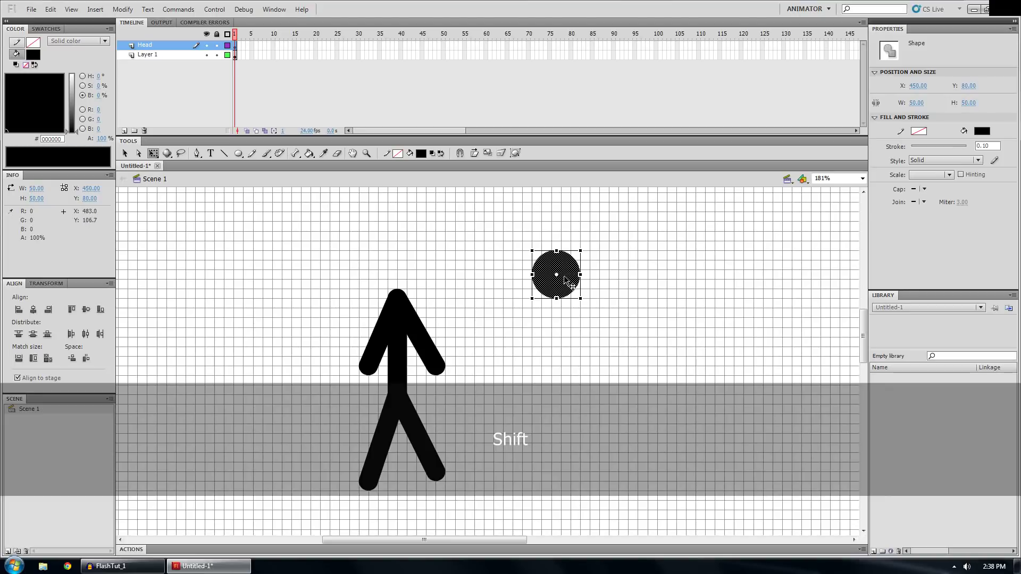
- Place the circle on top of the stick figure's torso as its head and turn off Snap to Grid
left_click_drag(562, 292, 407, 286)
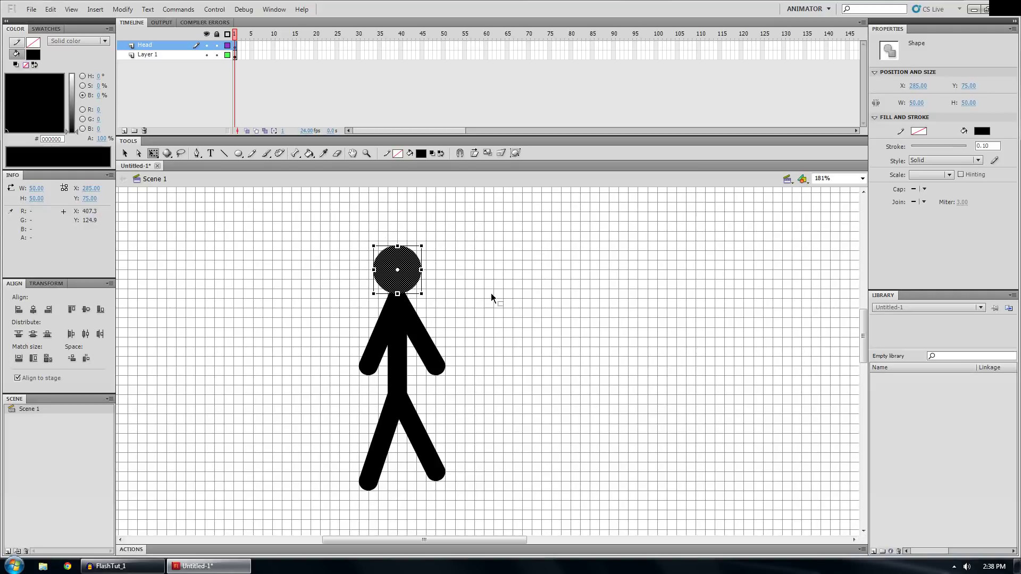
right_click(471, 257)
mouse_move(545, 379)
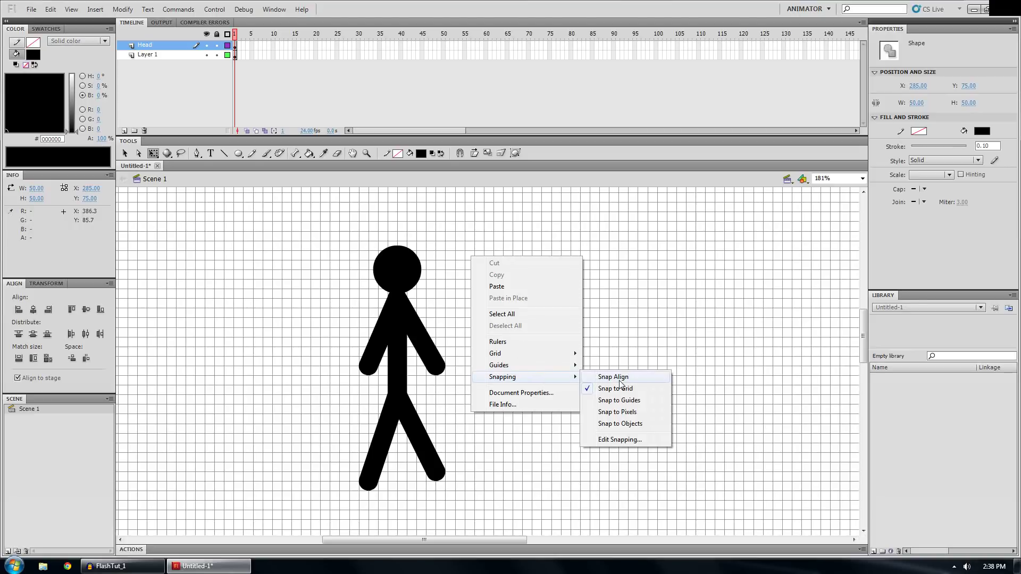
left_click(617, 388)
- Enlarge the head proportionally to about 54 by 54 px
left_click(410, 290)
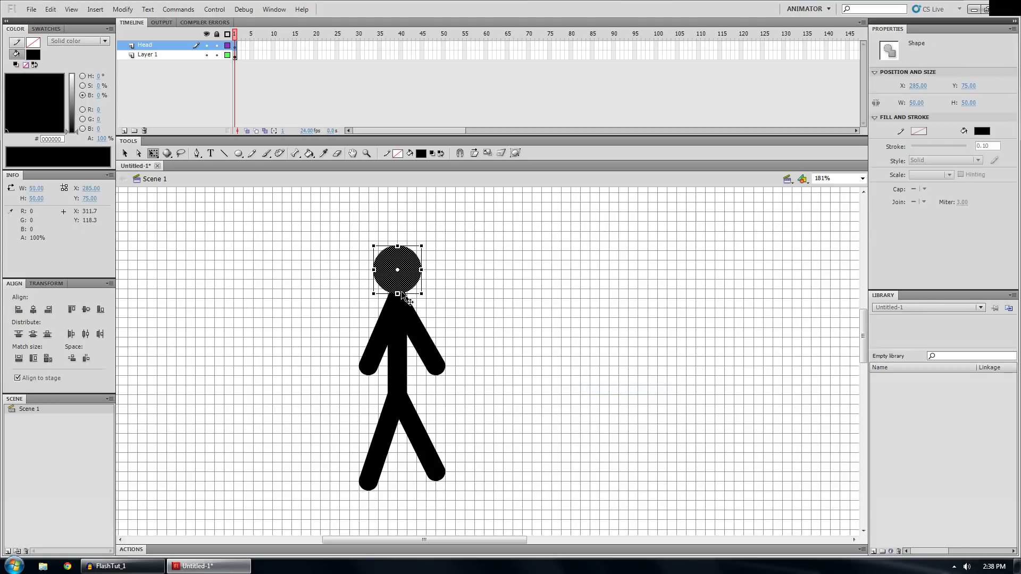
left_click_drag(421, 295, 411, 290)
left_click(504, 333)
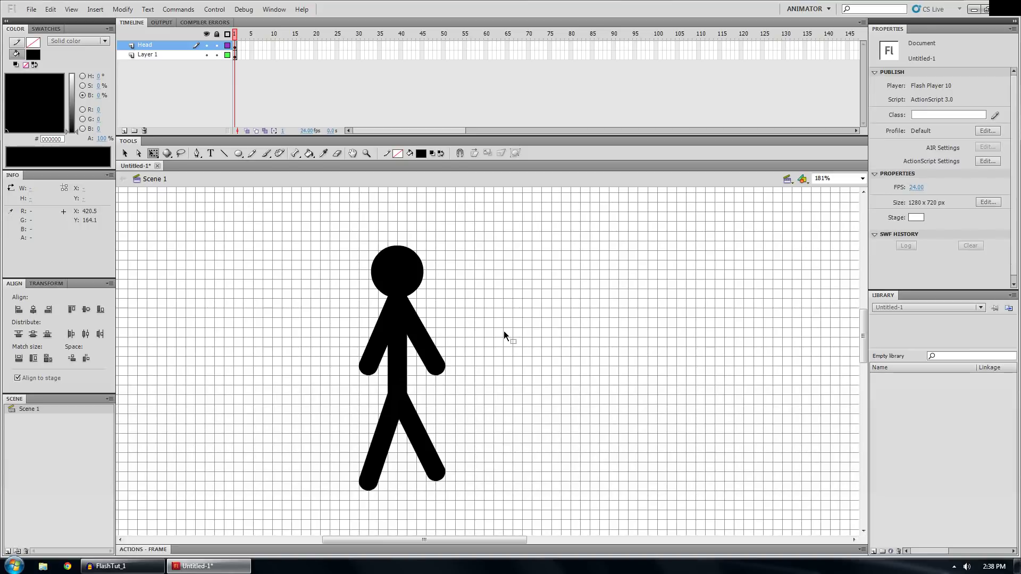
left_click(403, 274)
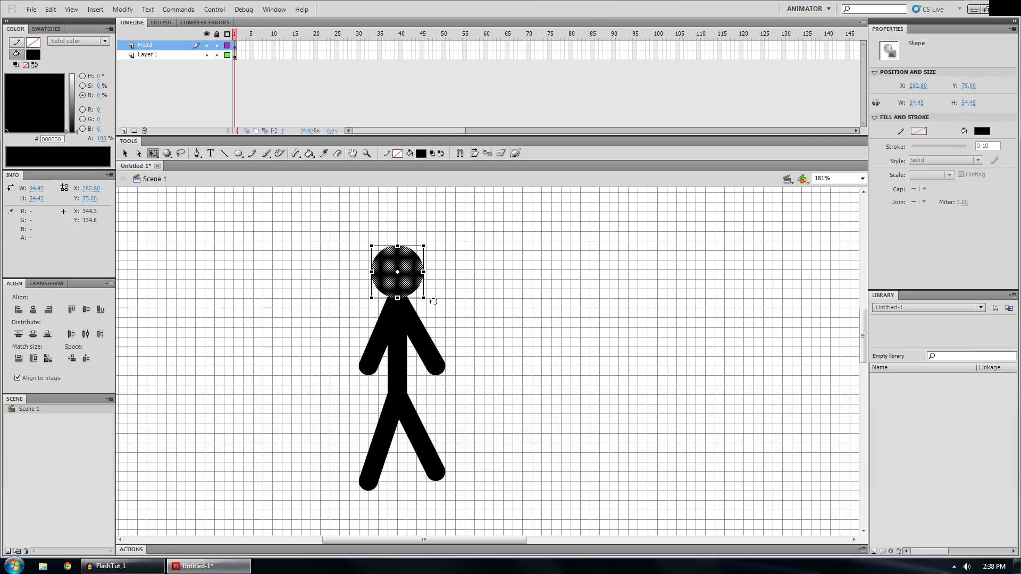
left_click(471, 305)
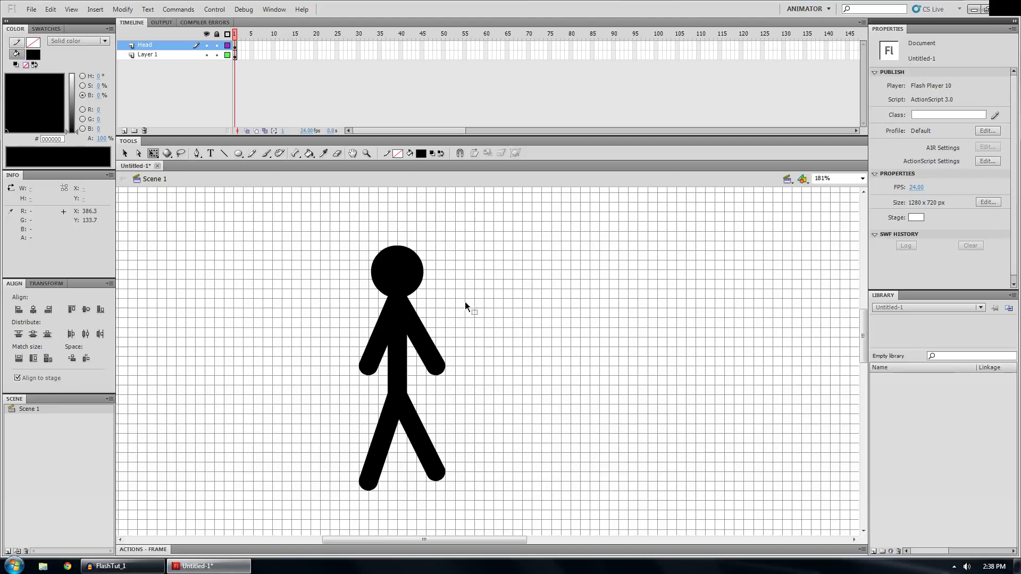
- Reselect the head and shift it slightly to the left on the torso, to about X 281, Y 75.5
left_click(416, 277)
left_click(471, 303)
left_click(416, 276)
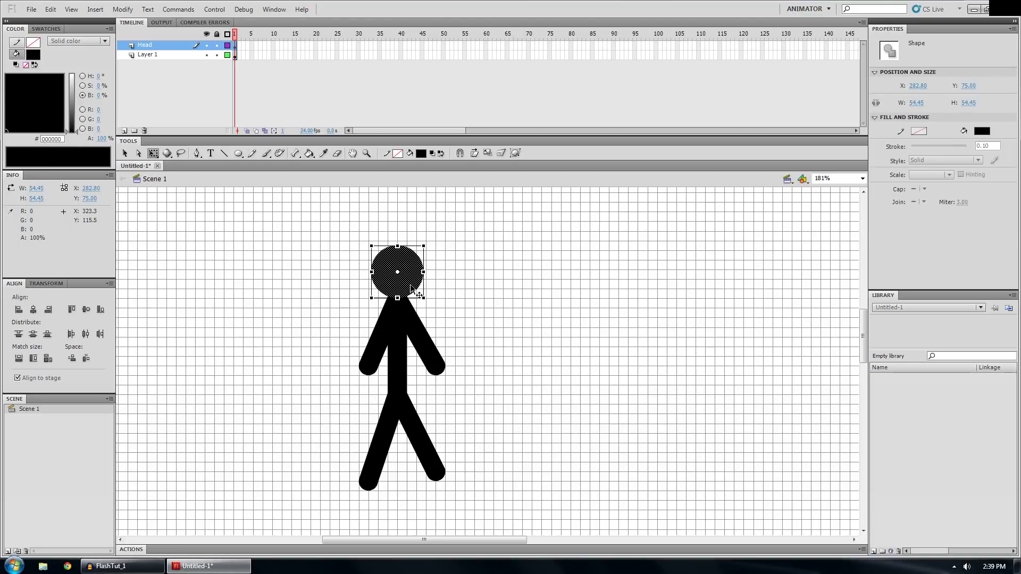
left_click_drag(411, 286, 411, 287)
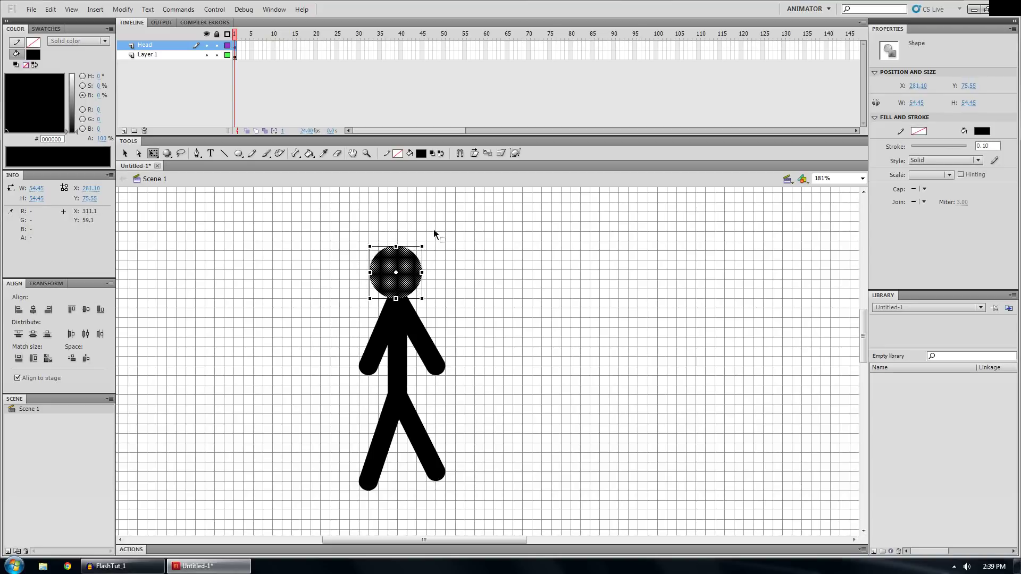
- Nudge the head in all directions in small and large increments, settling it at about X 281, Y 75
key("Right")
key("Right")
key("Right")
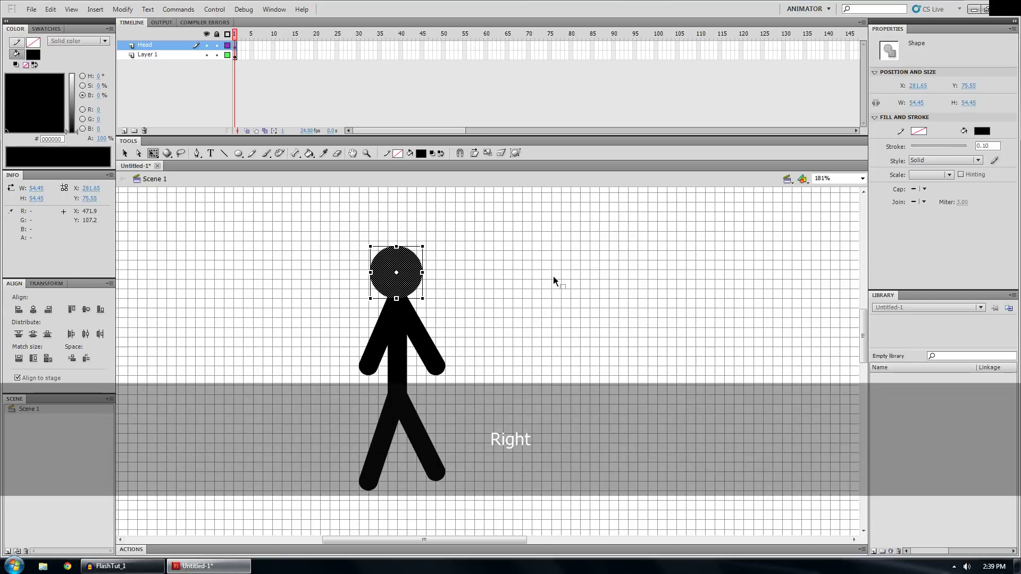
key("Left")
key("Left")
key("Left")
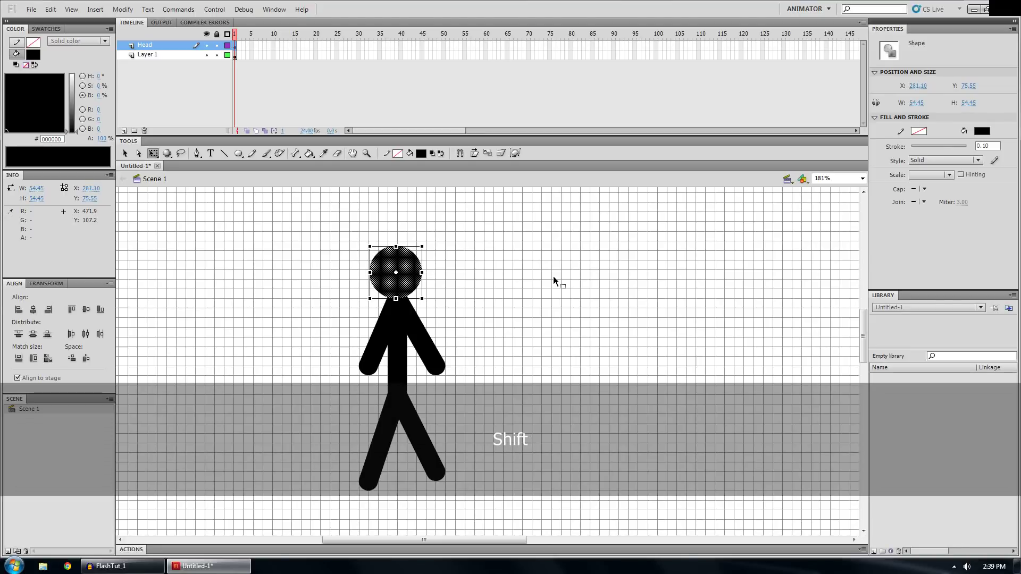
key("shift+Right")
key("shift+Right")
key("shift+Left")
key("shift+Left")
key("shift+Left")
key("shift+Left")
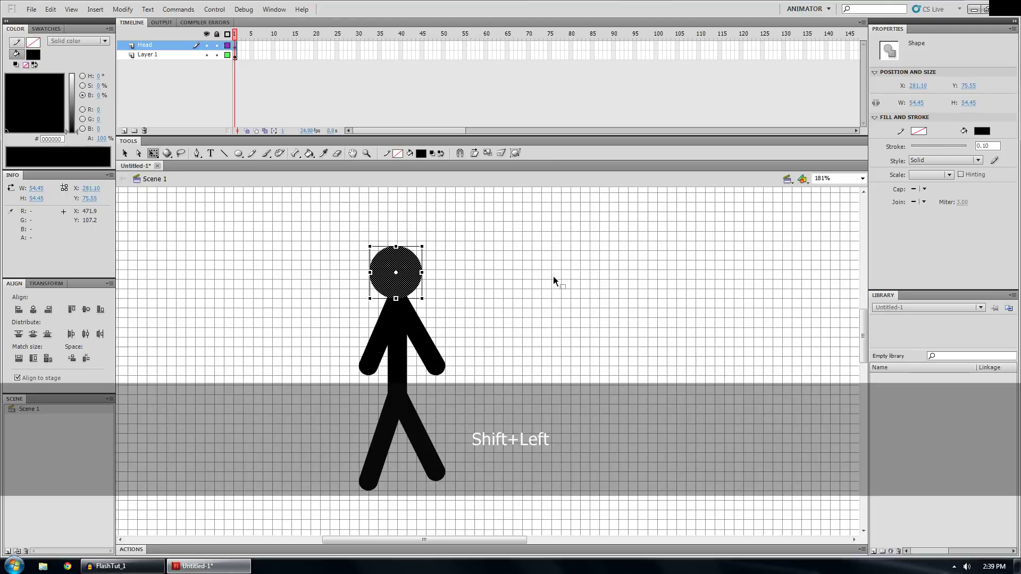
key("shift+Up")
key("shift+Up")
key("shift+Right")
key("shift+Right")
key("shift+Down")
key("Down")
key("Down")
key("Down")
key("Down")
key("Down")
key("Down")
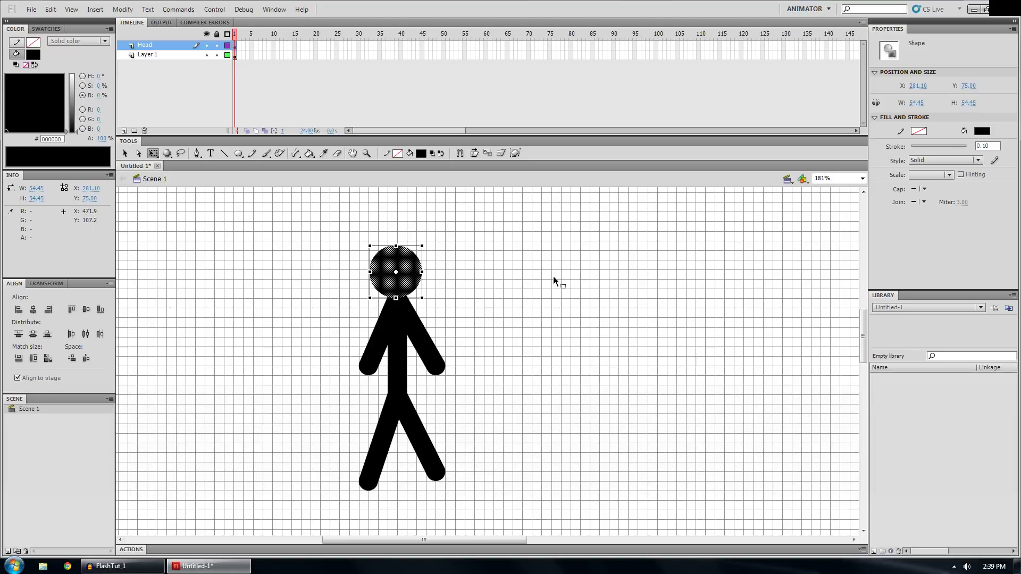
- Lock the Head layer and make Layer 1 the active layer
left_click(216, 46)
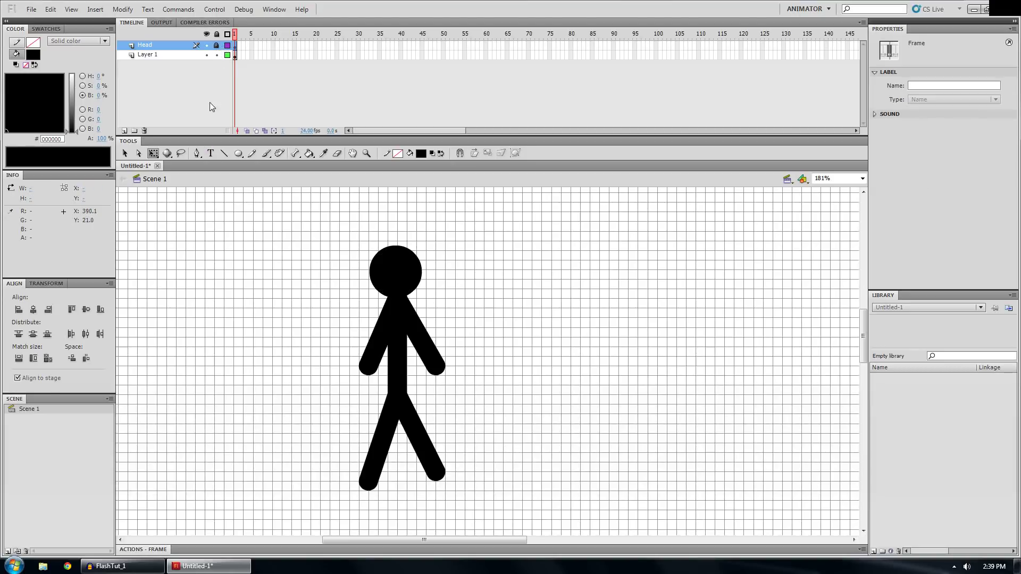
left_click(424, 250)
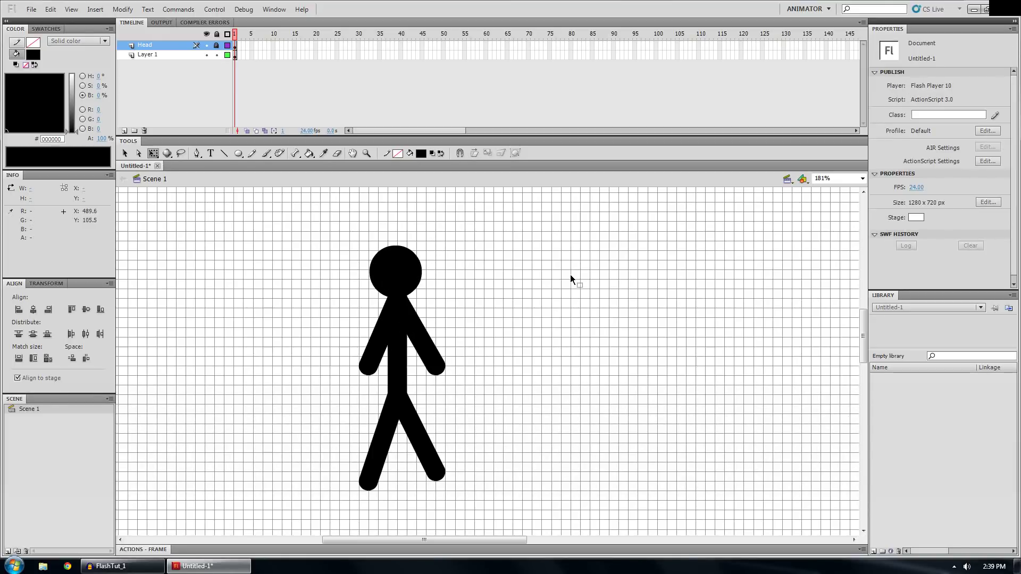
left_click(156, 55)
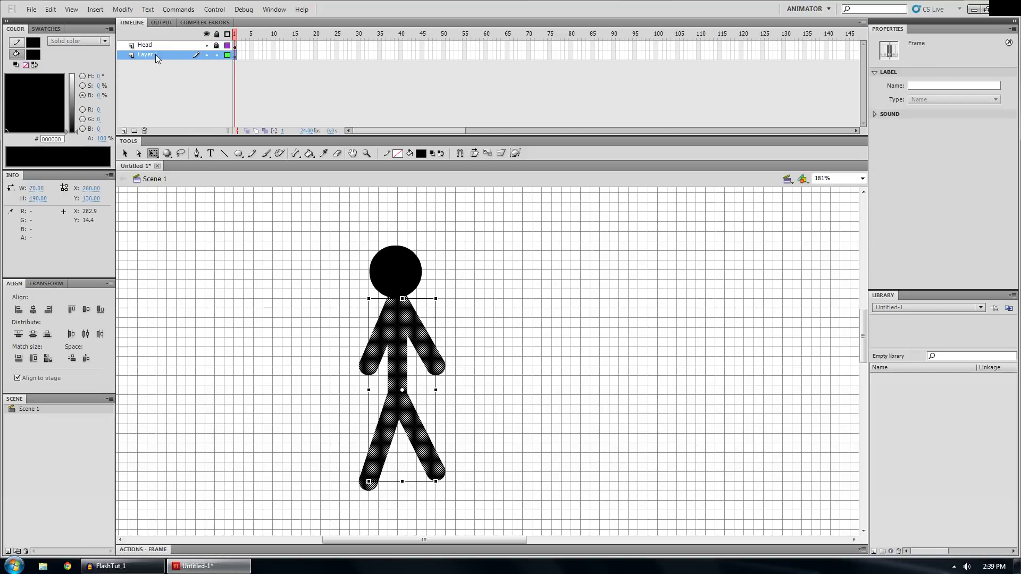
- Select the arms and legs one at a time to check that each is a separate line
left_click(471, 365)
left_click(435, 350)
left_click(374, 343)
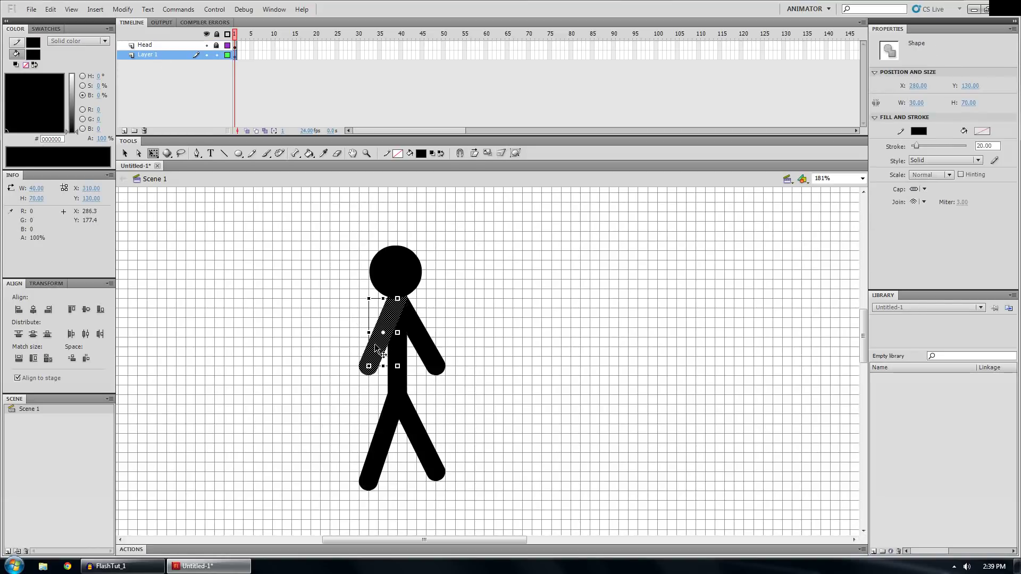
left_click(414, 438)
left_click(388, 433)
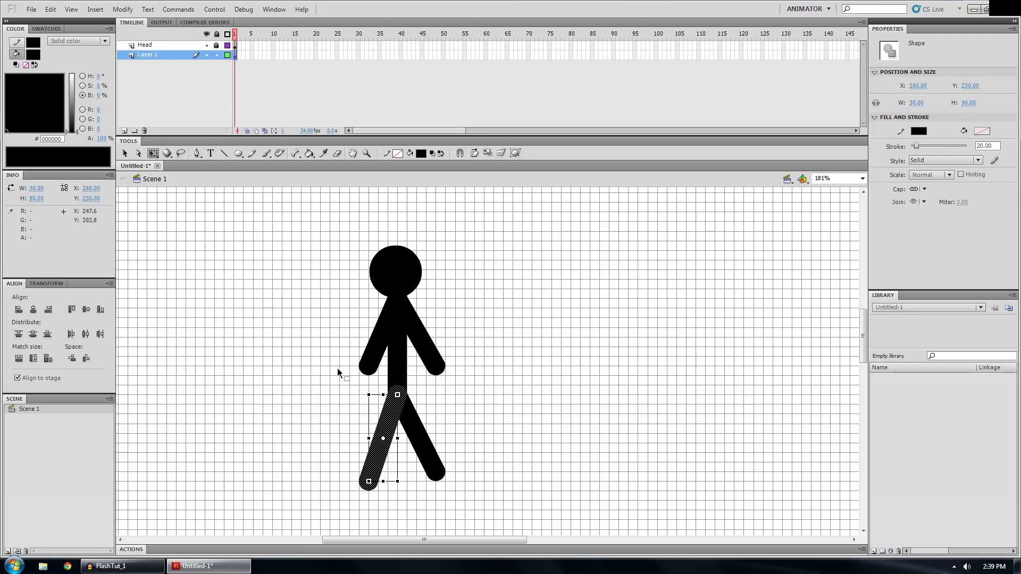
left_click(479, 338)
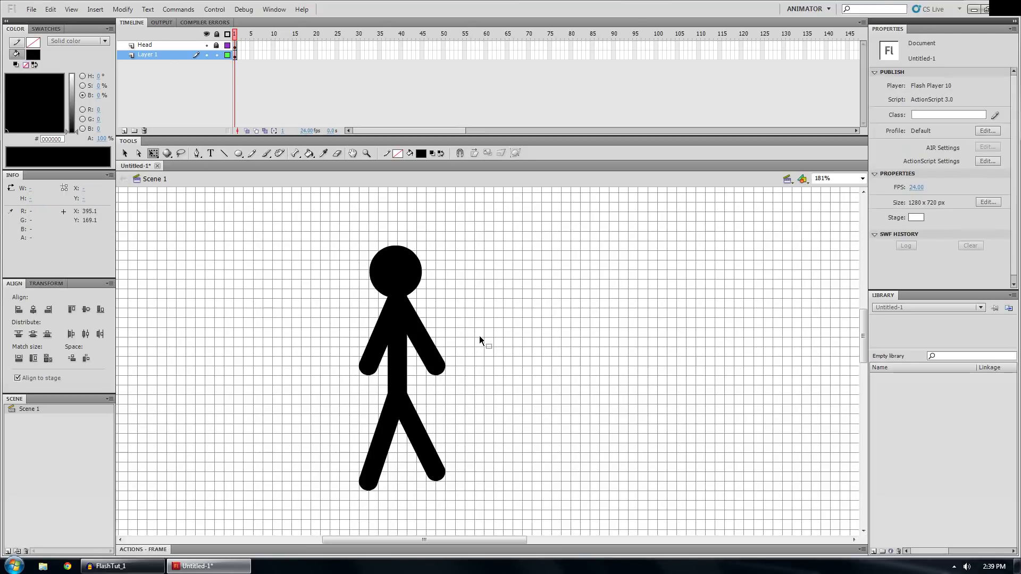
- Move both arms about 30 px outward from the torso with the Selection Tool
left_click(125, 154)
left_click(380, 343)
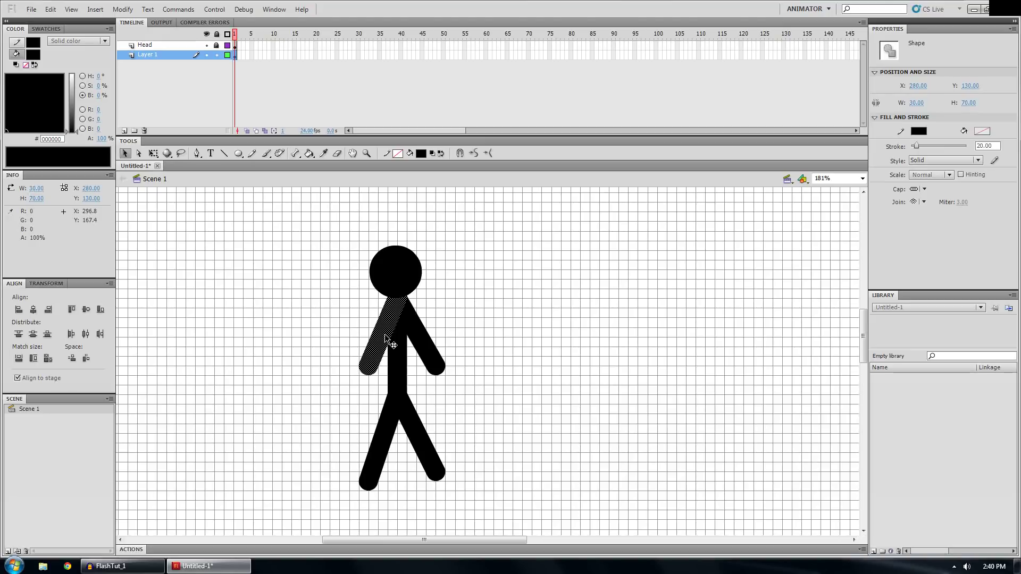
left_click_drag(384, 333, 356, 333)
left_click_drag(426, 343, 430, 359)
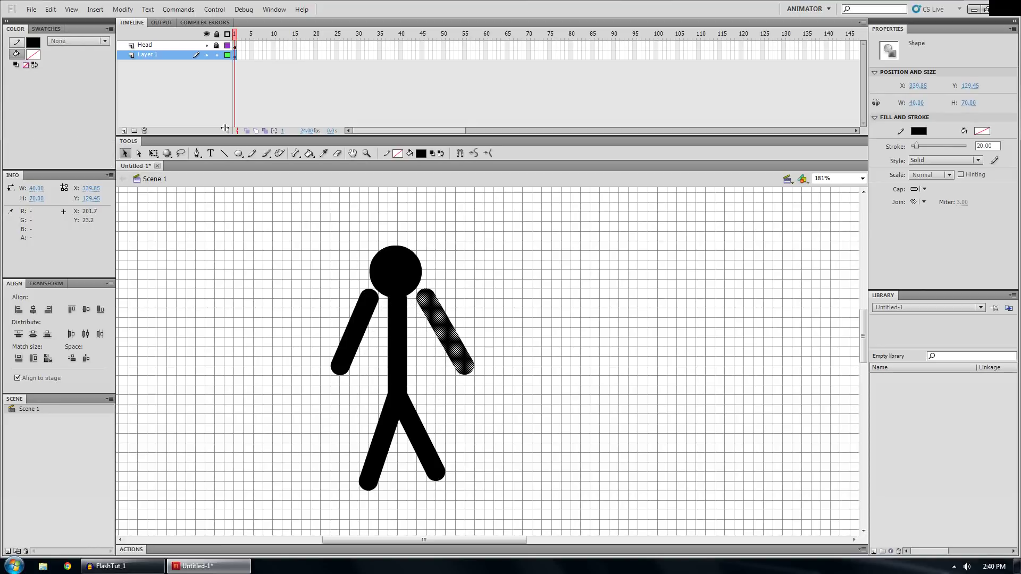
- Hide the Head layer and move both legs outward so that they are detached from the torso
left_click(206, 45)
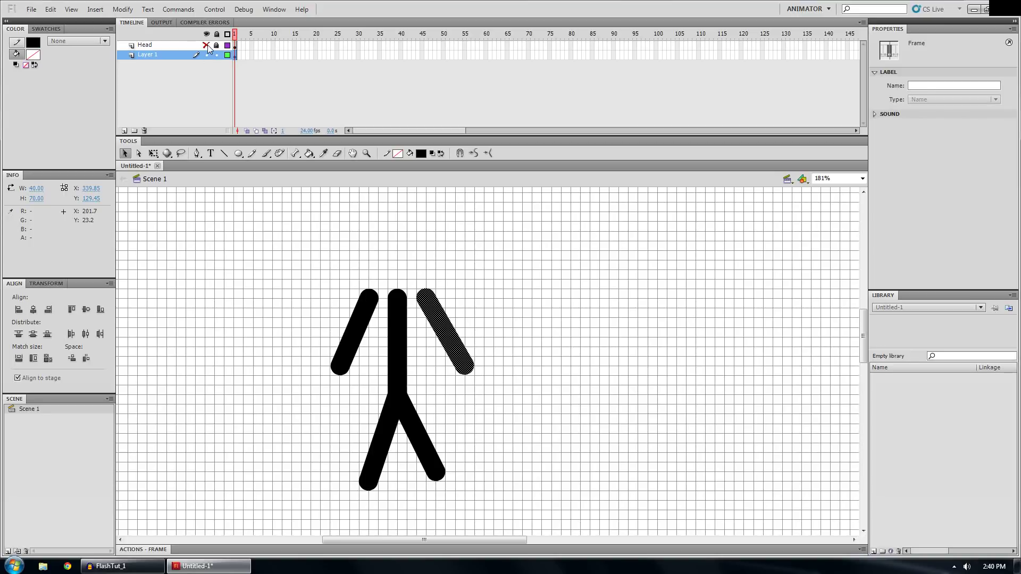
left_click(389, 450)
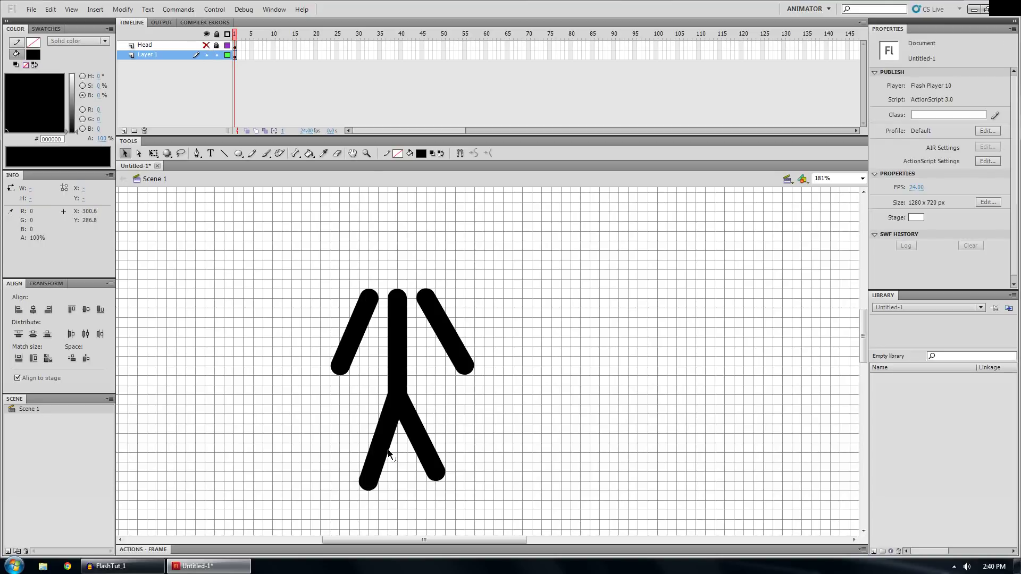
left_click(417, 427)
mouse_move(415, 434)
left_mouse_down()
mouse_move(445, 439)
mouse_move(367, 425)
left_mouse_up()
left_click(382, 433)
left_click(429, 447)
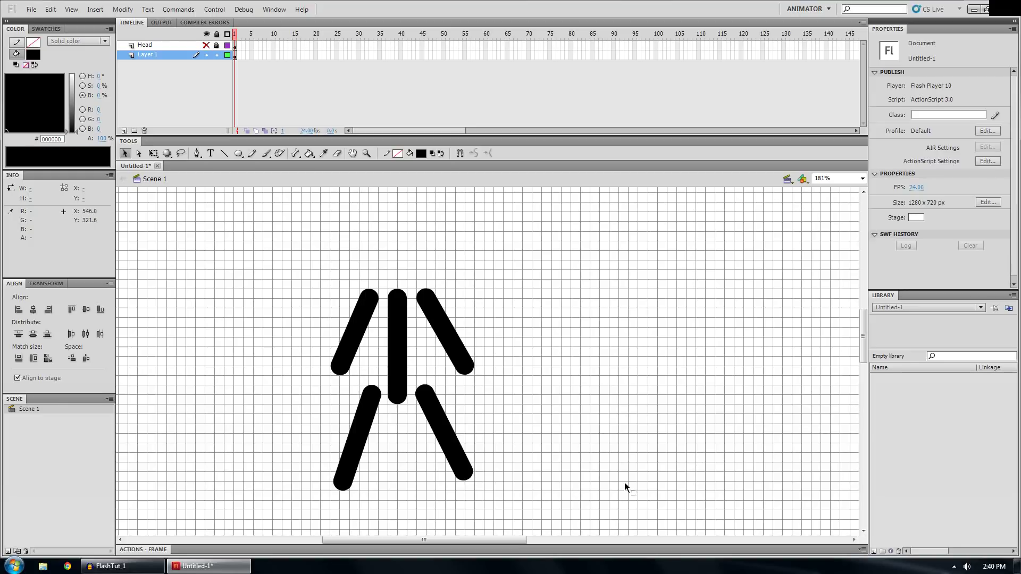
- Select all the body parts and distribute them to separate layers
key("ctrl+a")
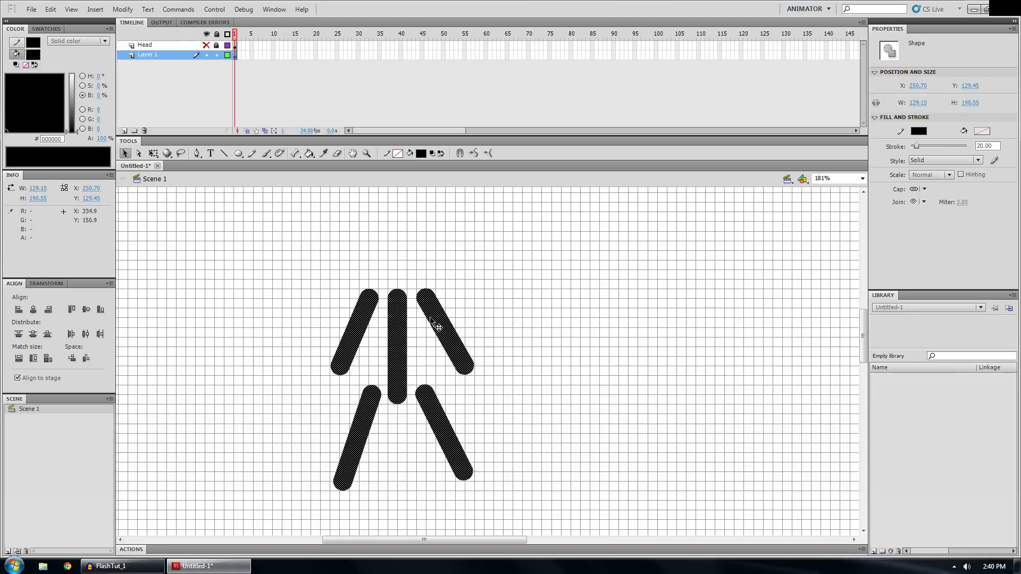
right_click(397, 329)
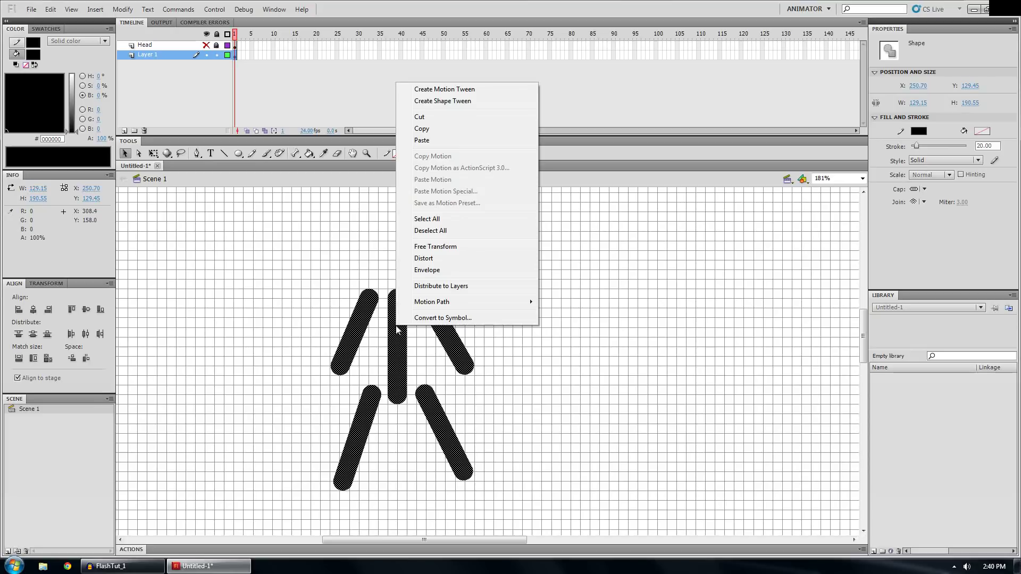
left_click(431, 287)
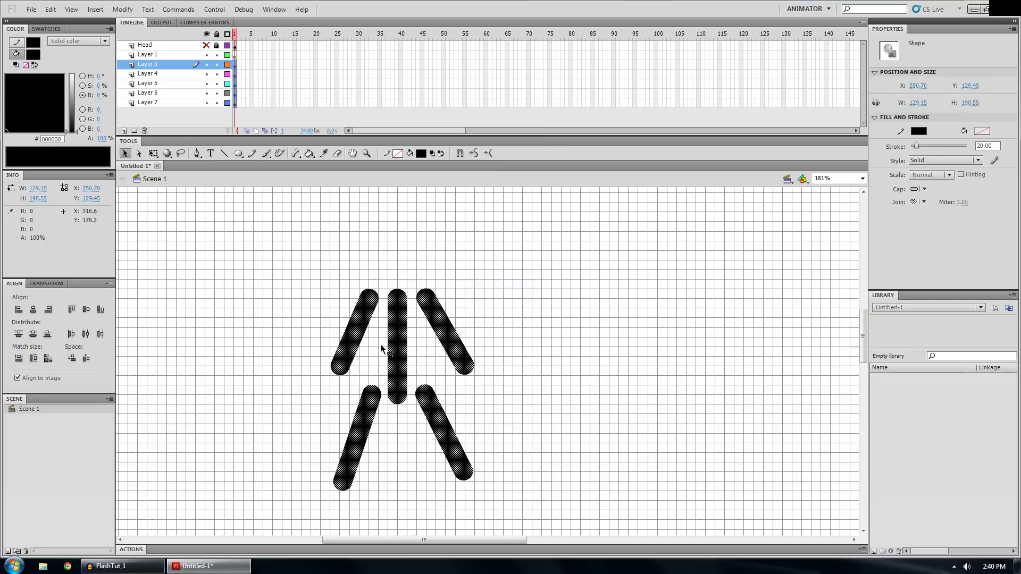
- Select the newly created layers one by one to examine which body part each contains
left_click(157, 100)
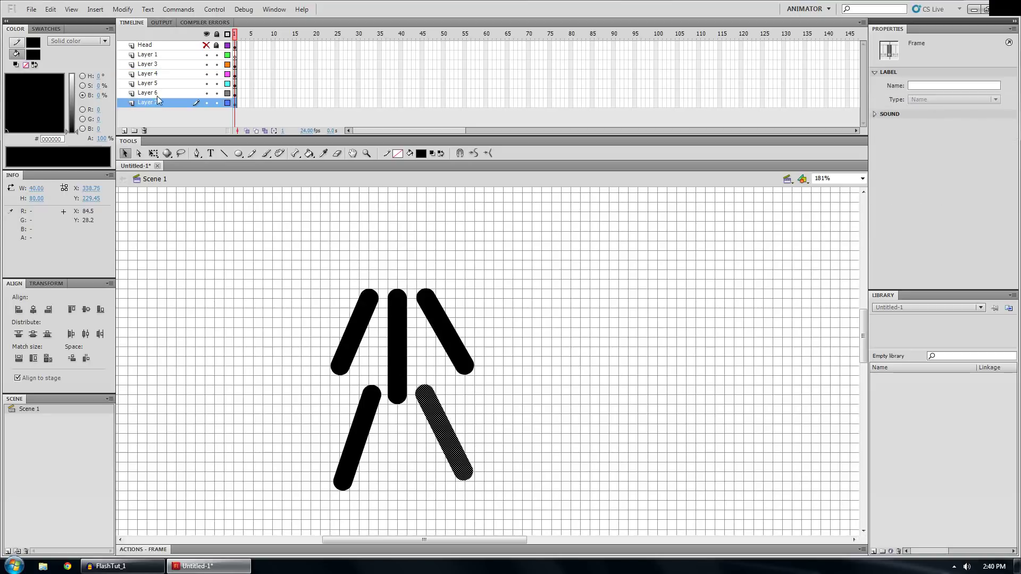
left_click(157, 64)
left_click(158, 84)
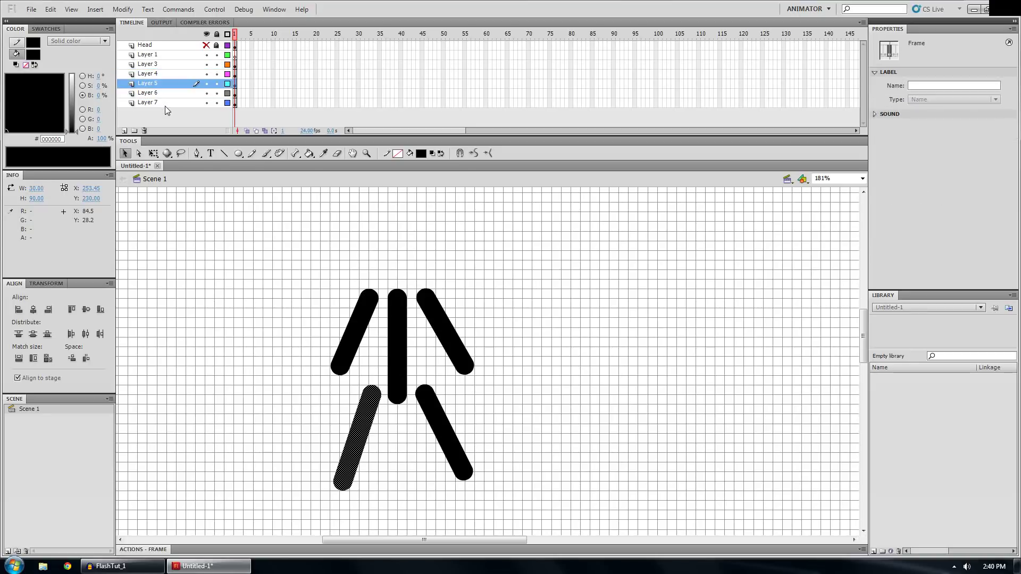
double_click(169, 103)
left_click(162, 94)
left_click(158, 84)
left_click(156, 65)
left_click(156, 73)
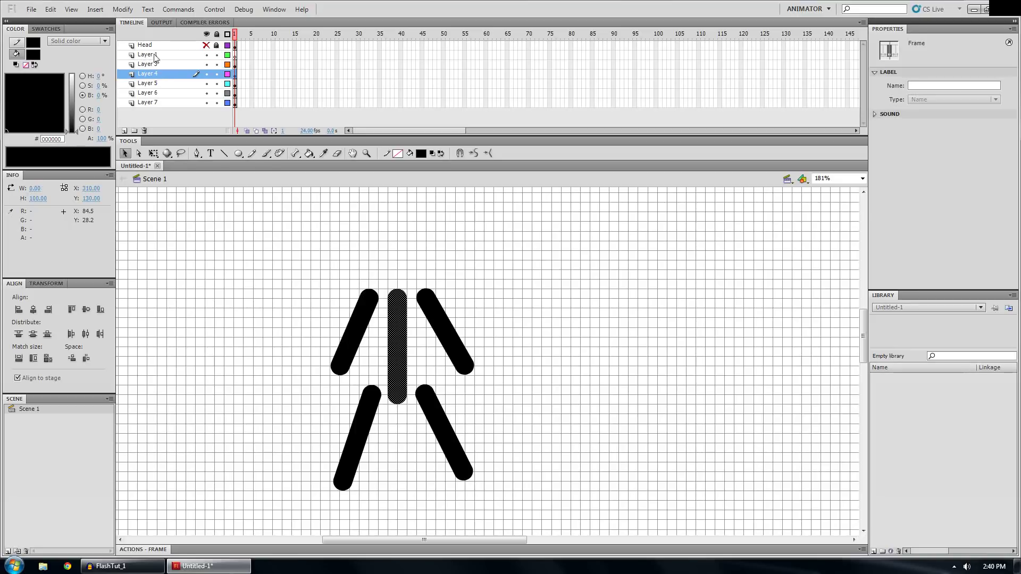
- Delete the empty Layer 1
left_click(234, 55)
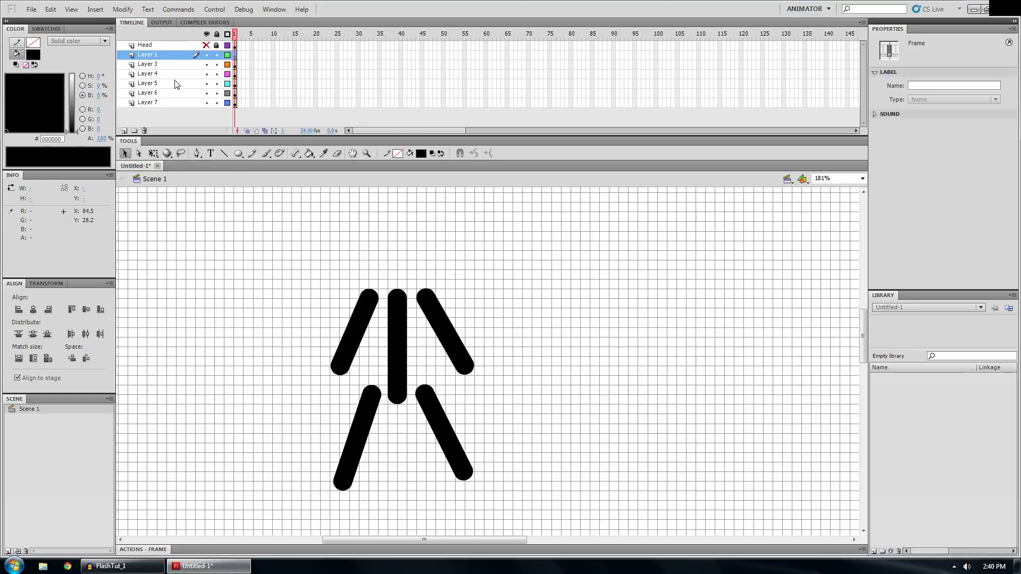
right_click(148, 55)
left_click(182, 115)
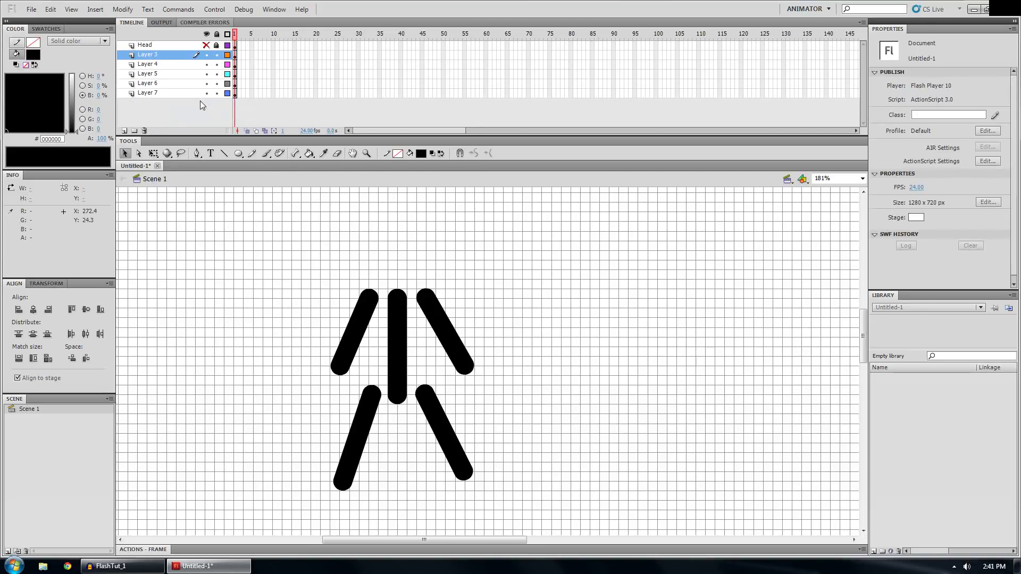
- Go through Layers 3 to 7 to identify the limb or torso on each remaining layer
left_click(155, 65)
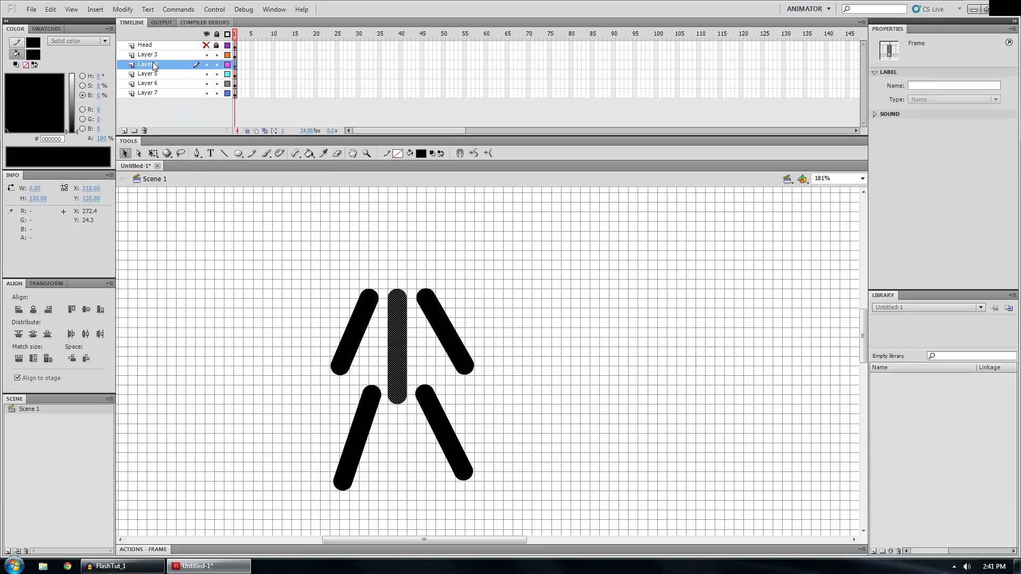
left_click(154, 54)
left_click(161, 66)
left_click(161, 75)
left_click(157, 83)
left_click(158, 92)
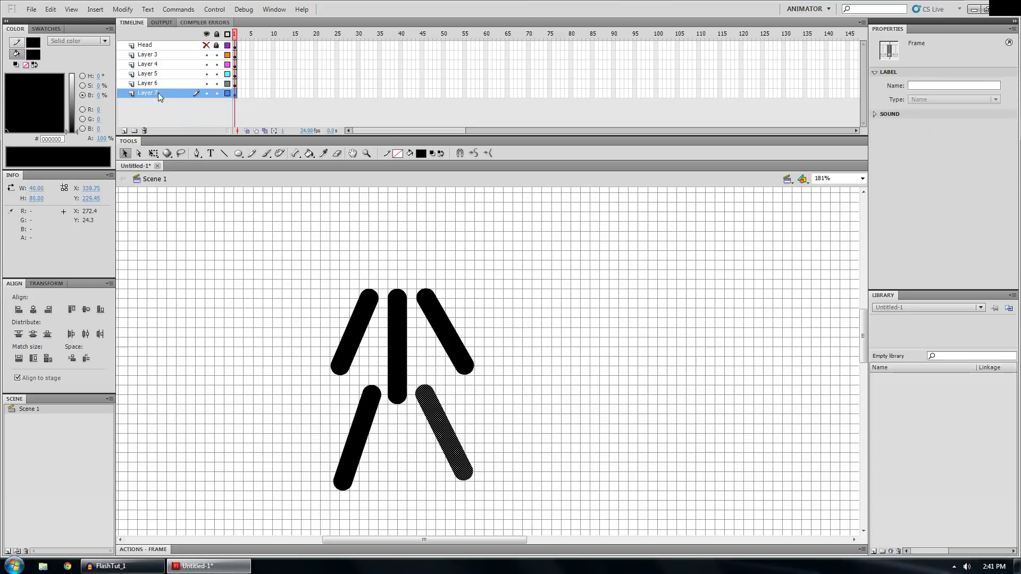
- Rename Layer 3, which holds the left arm, as "Left arm"
left_click(155, 55)
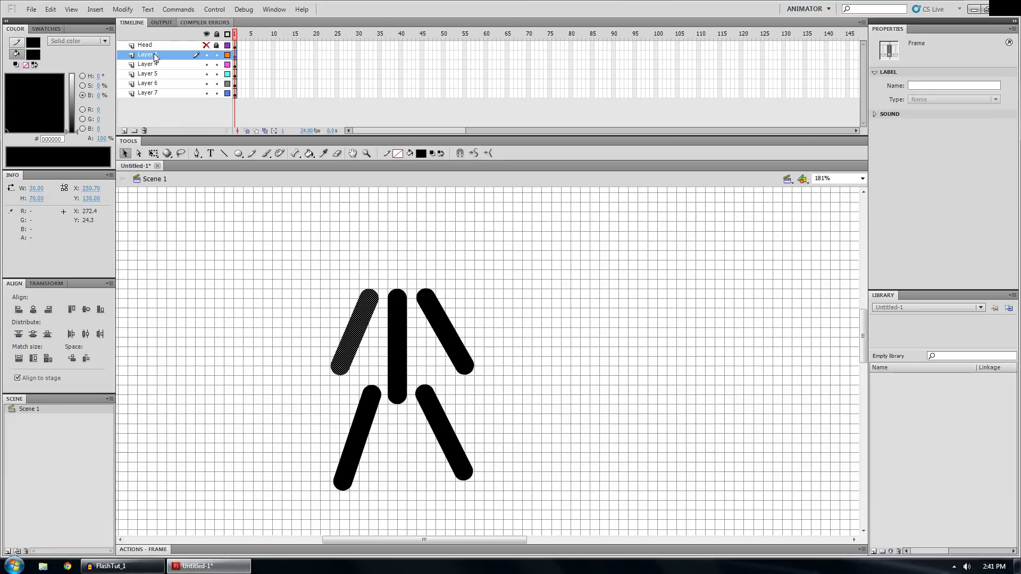
left_click(205, 56)
left_click(204, 57)
double_click(154, 56)
type("Left ")
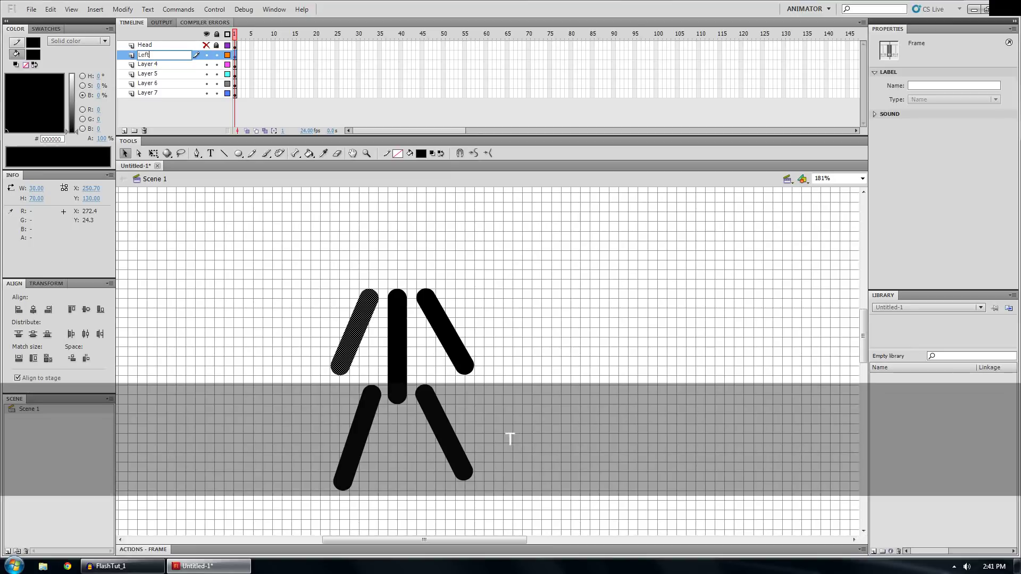
type("arm")
key("Return")
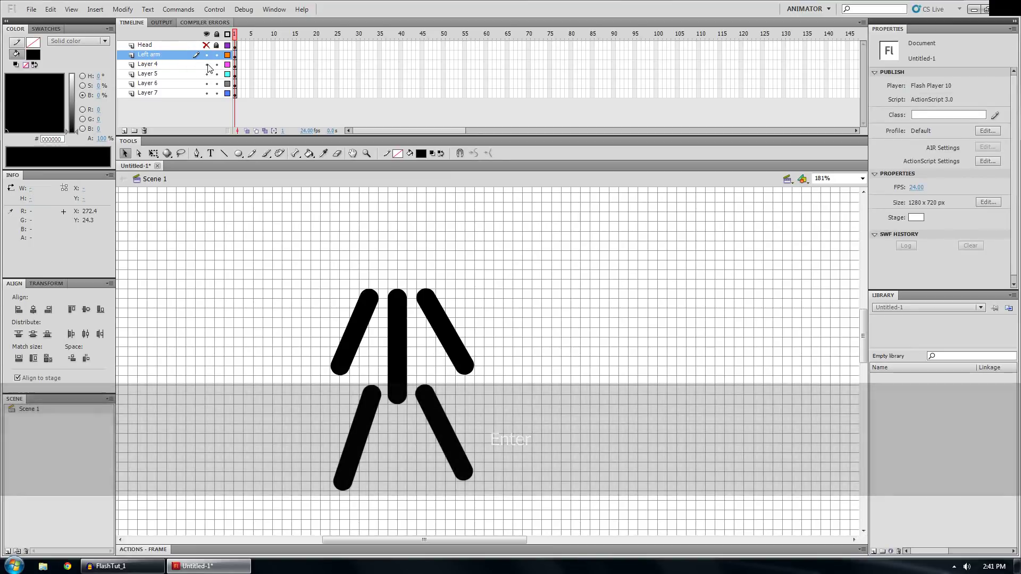
- Check which part Layer 4 holds by toggling its visibility, and rename the layer as "Body"
left_click(207, 64)
left_click(207, 64)
left_click(207, 65)
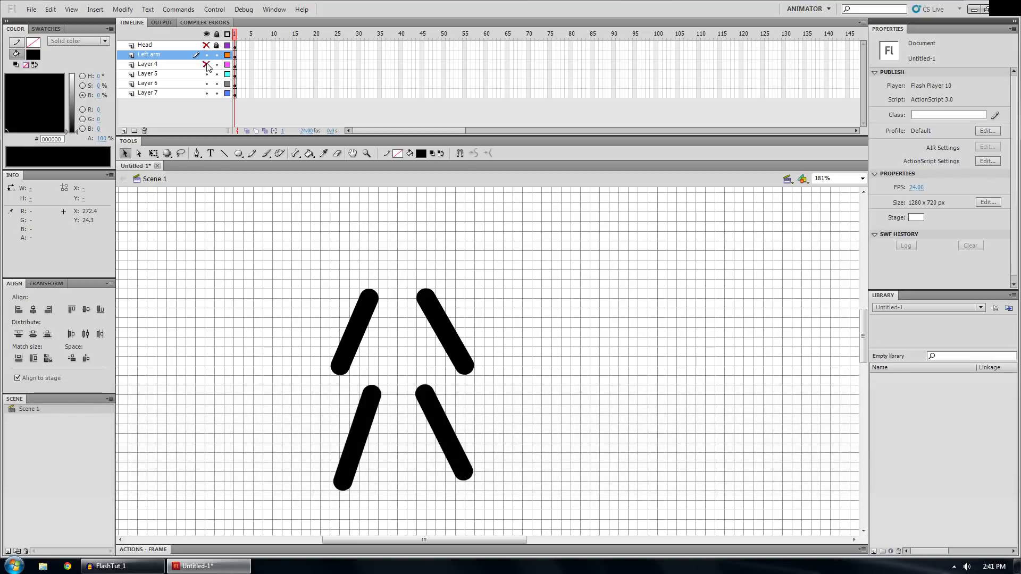
left_click(207, 64)
left_click(205, 64)
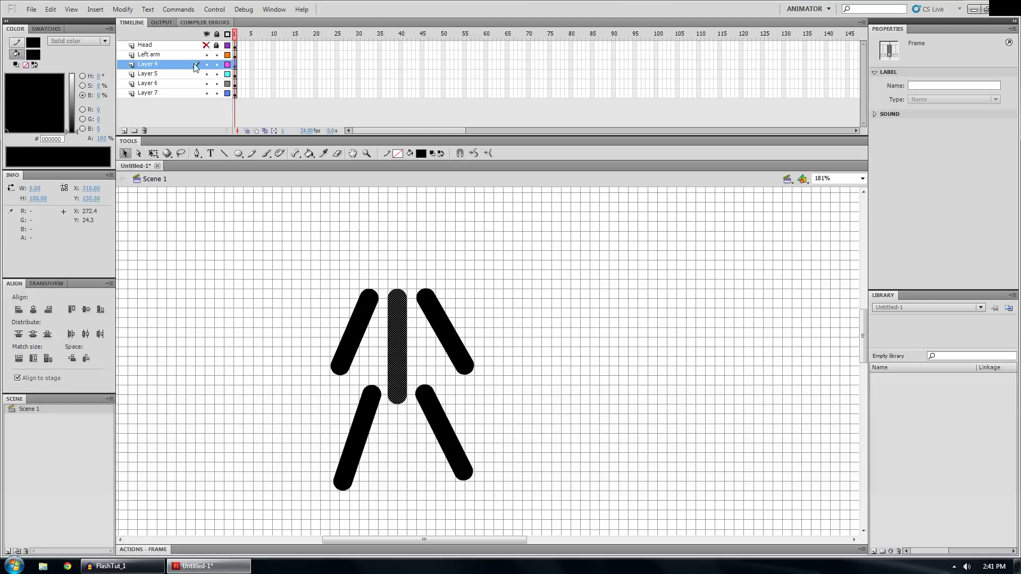
double_click(147, 64)
key("shift")
type("Body")
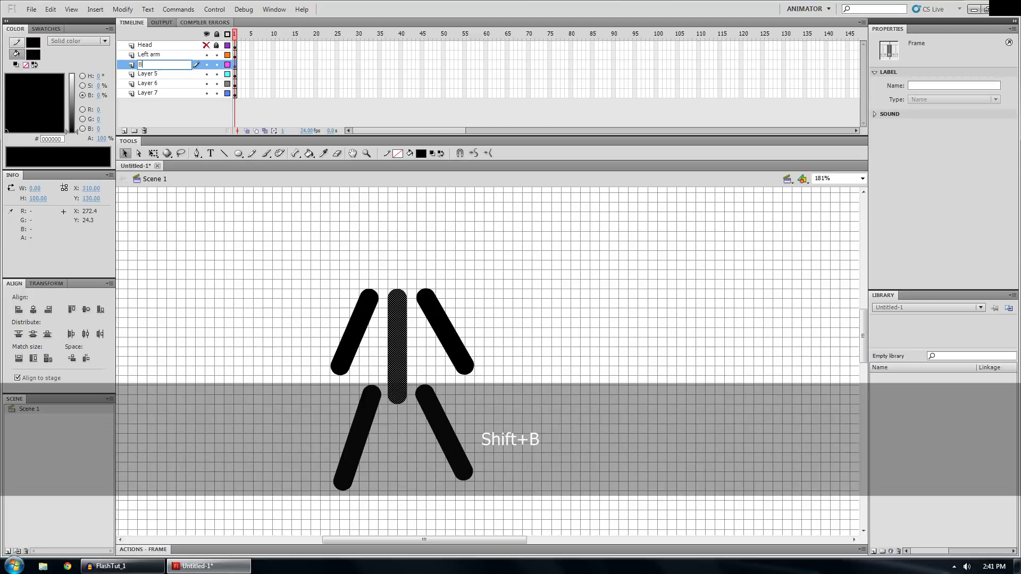
key("Return")
- Check Layer 5 by toggling its visibility, and rename the layer as "Left leg"
left_click(207, 74)
left_click(207, 74)
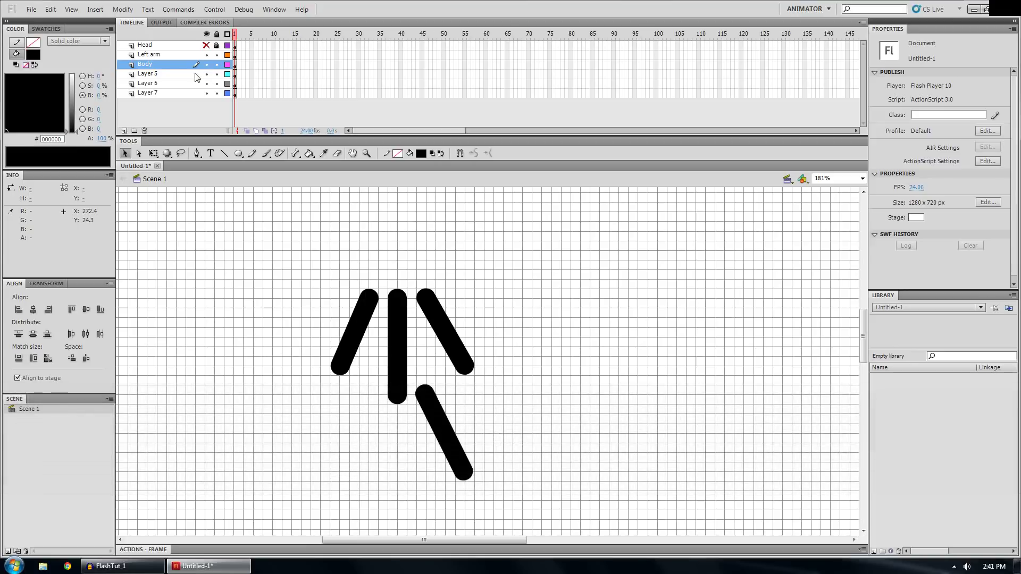
double_click(148, 74)
key("shift")
type("Left l")
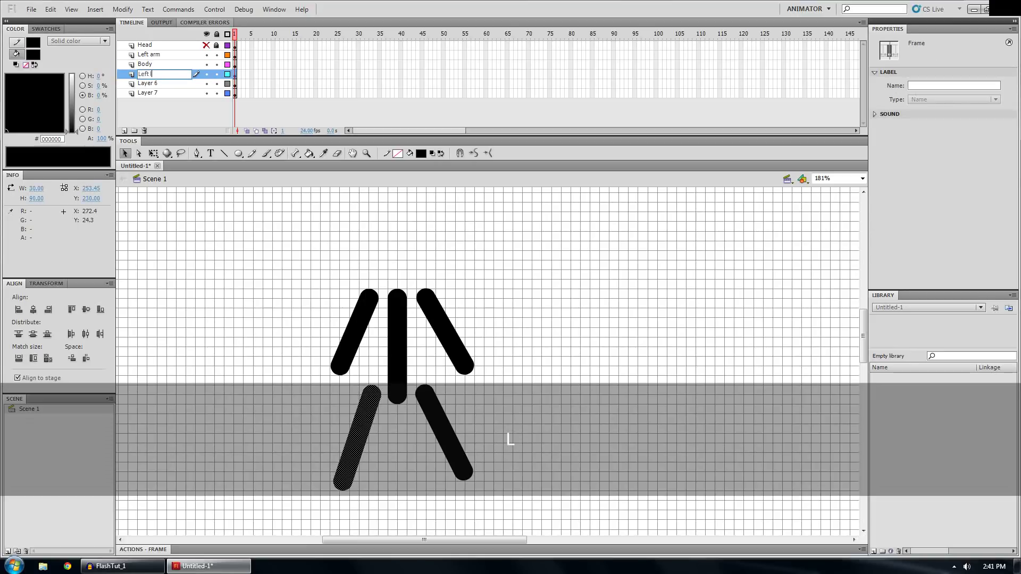
type("eg")
key("Return")
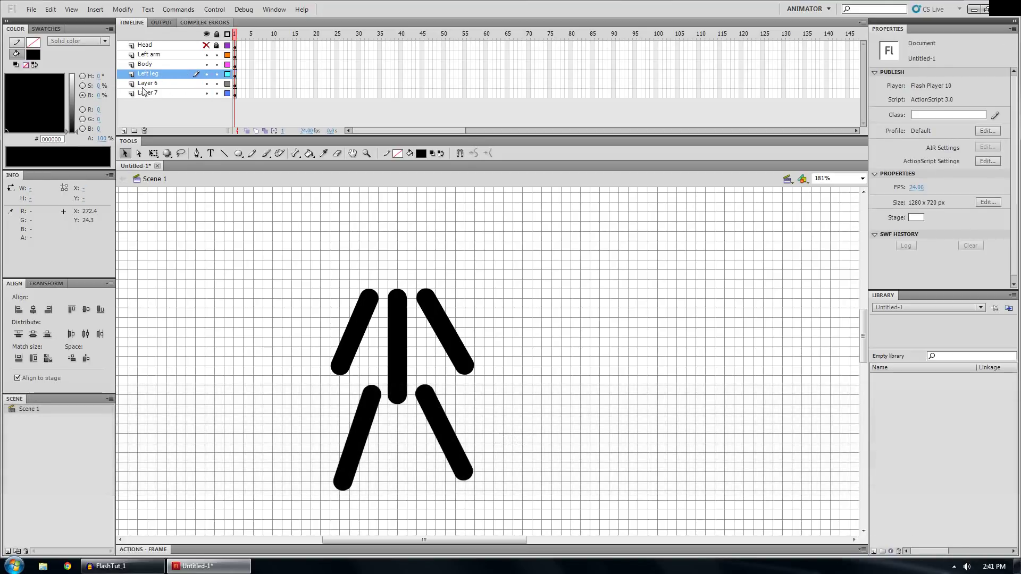
- Rename Layer 6, which holds the right arm, as "Right arm"
double_click(147, 83)
type("Rioght")
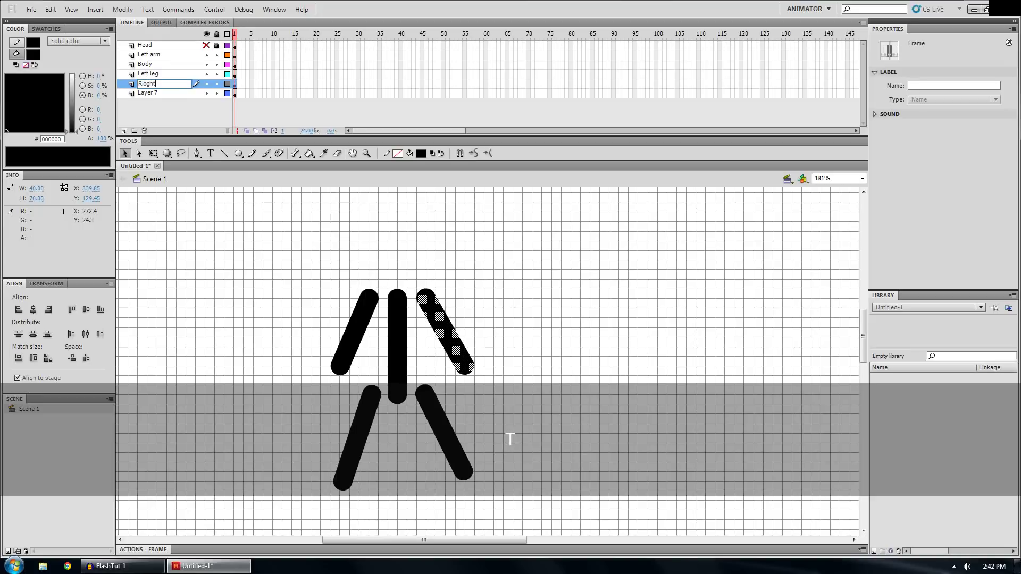
key("BackSpace")
type("ght arm")
key("Return")
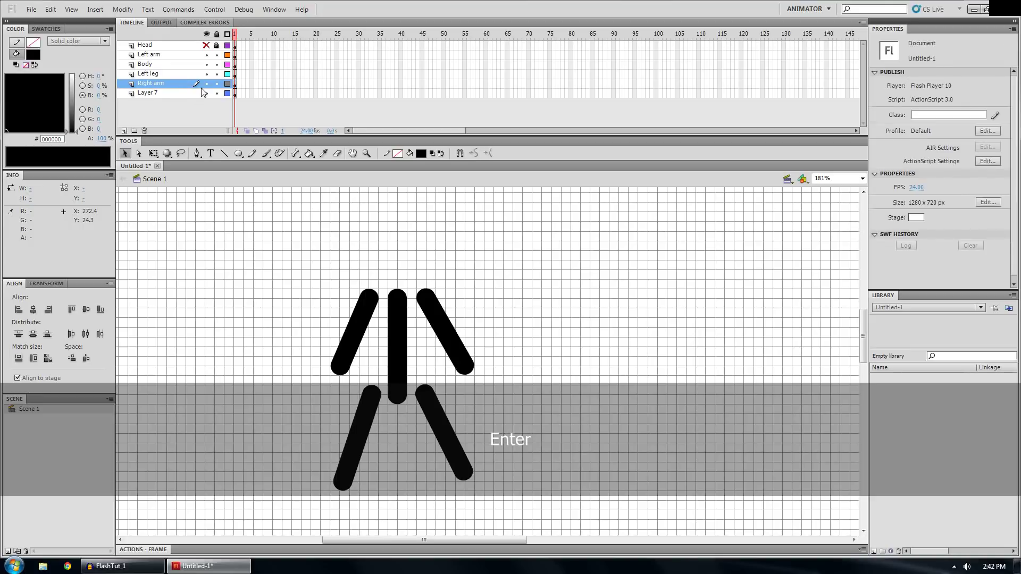
- Rename Layer 7, which holds the remaining leg, as "Right leg"
double_click(159, 94)
type("Right")
type(" lef")
type("g")
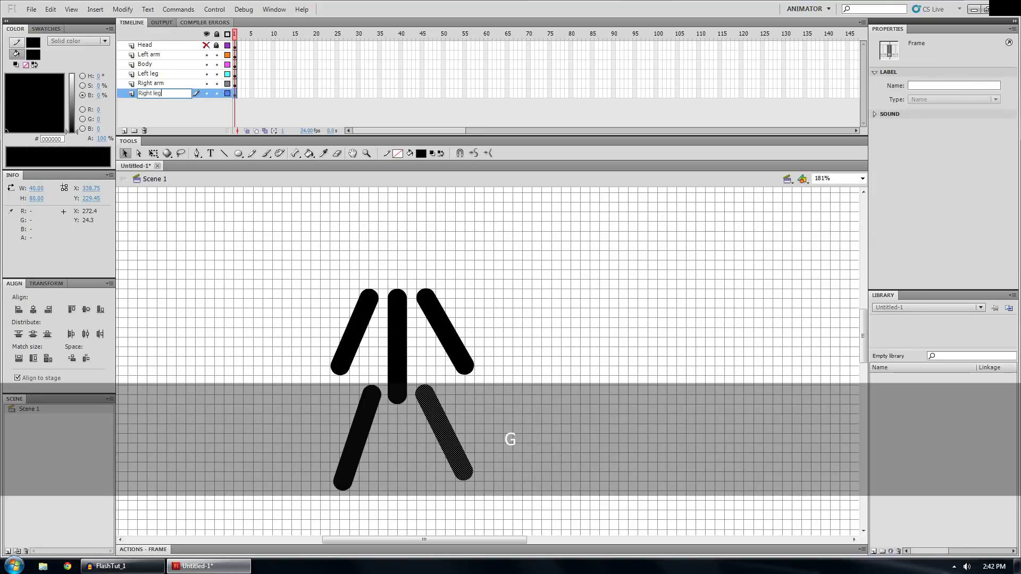
left_click(208, 236)
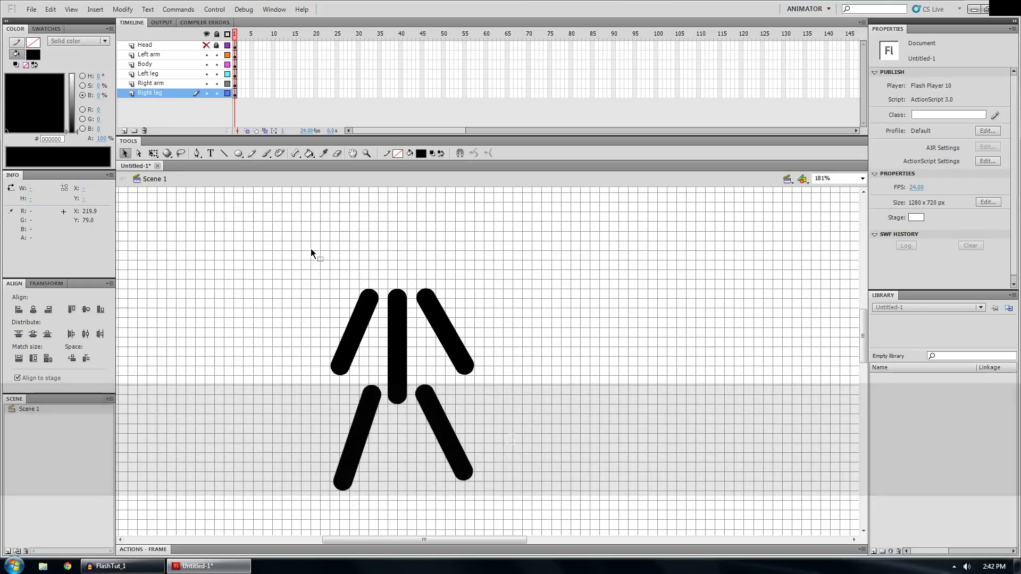
- Select the renamed layers one by one to check that each name matches its body part on the stage
left_click_drag(206, 211, 569, 518)
left_click(535, 435)
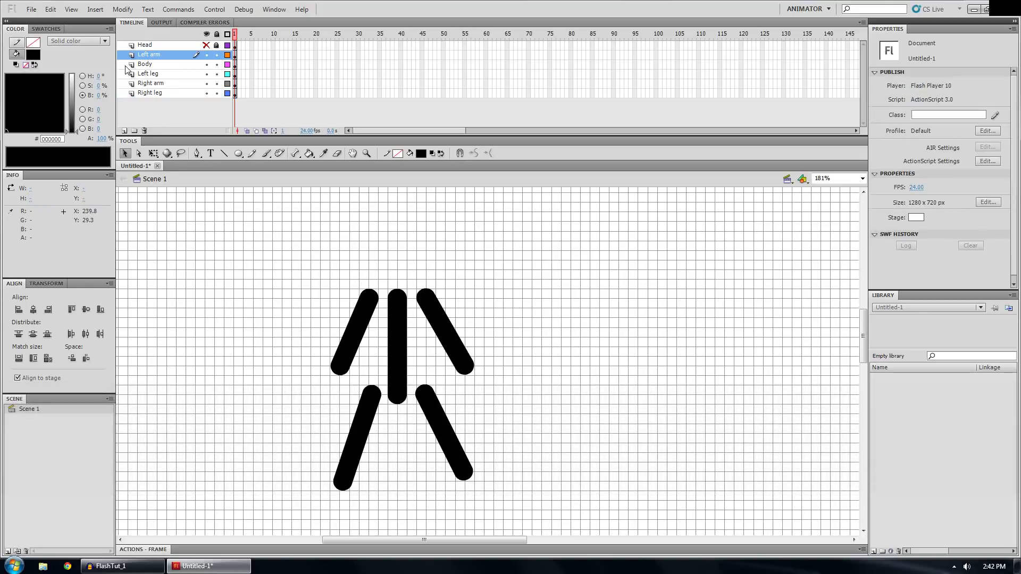
left_click(155, 64)
left_click(158, 74)
left_click(160, 83)
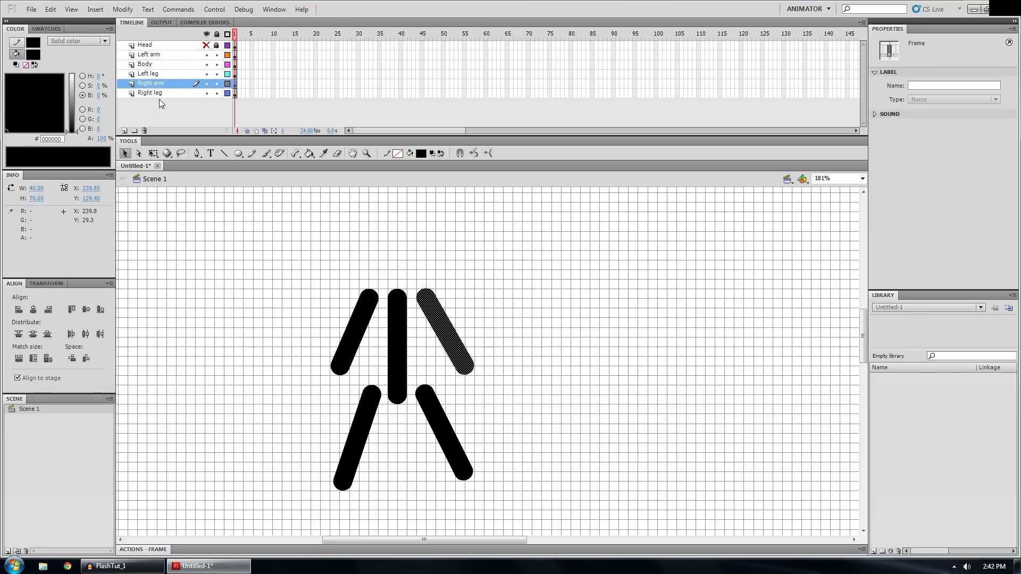
left_click(159, 95)
left_click(157, 85)
left_click(155, 73)
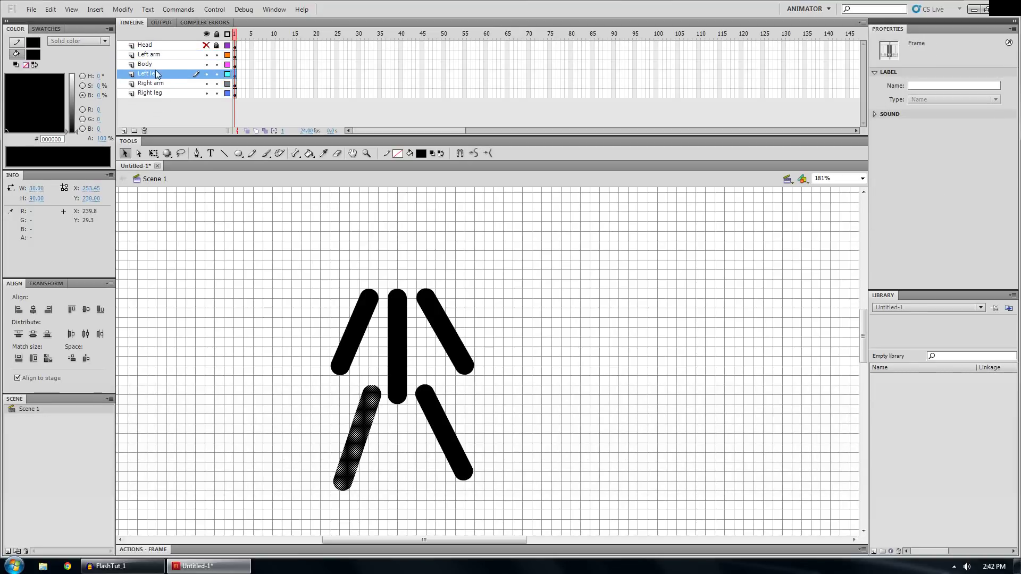
left_click(164, 64)
left_click(249, 257)
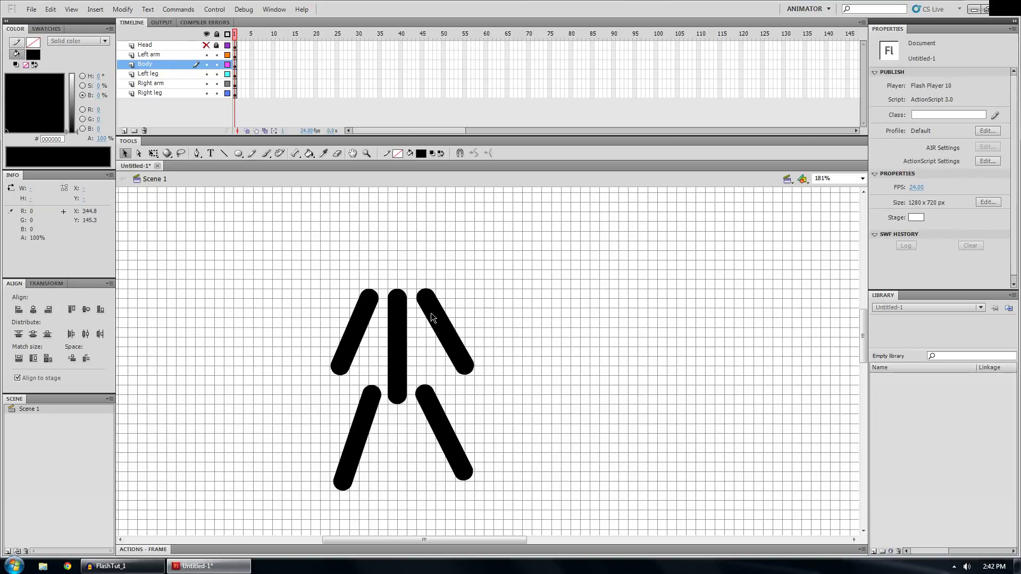
- Try nudging the right arm sideways toward the torso, and undo the nudges
left_click(417, 299)
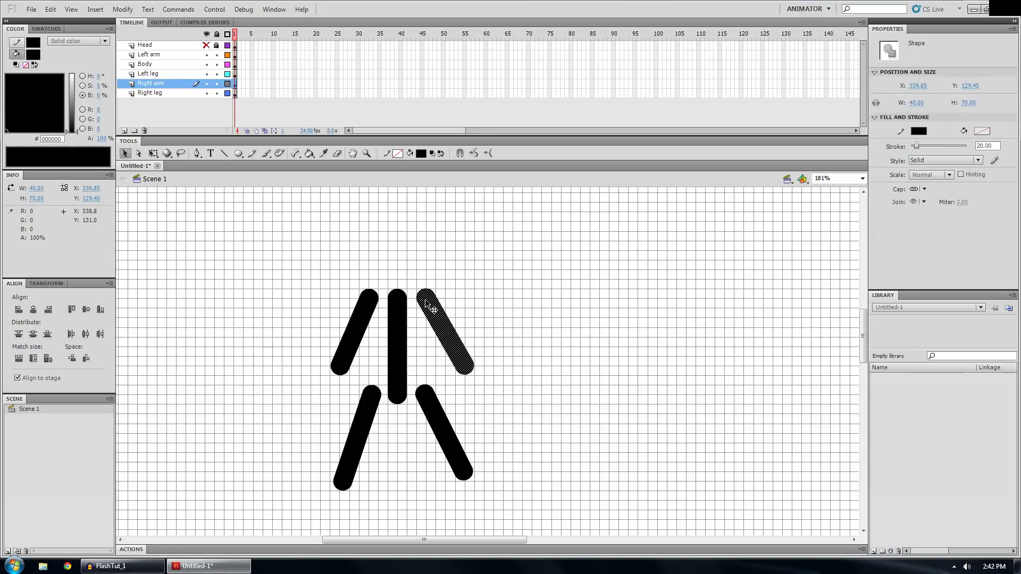
key("Left")
key("shift+Left")
key("shift+Left")
key("shift+Left")
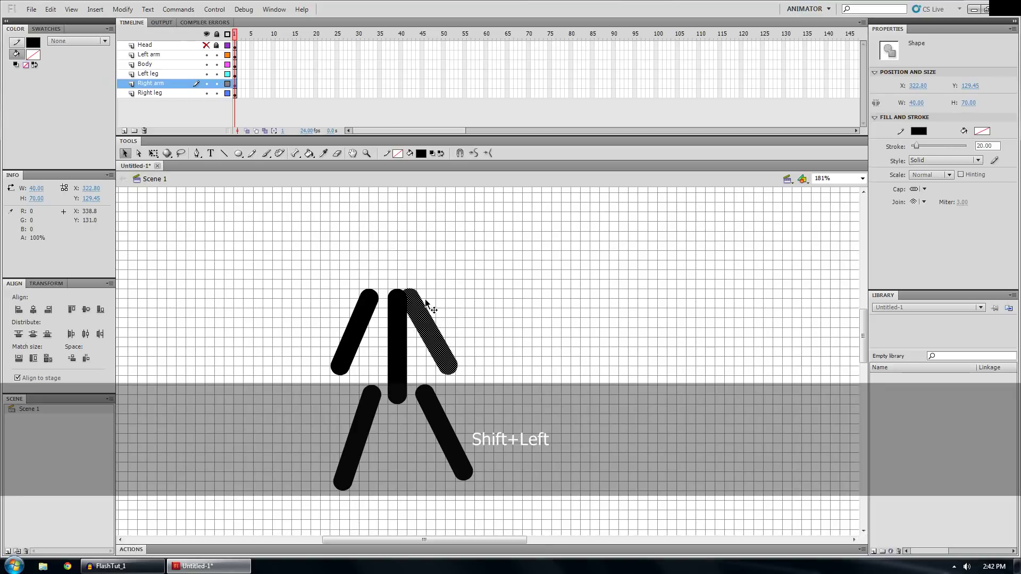
key("ctrl+z")
key("ctrl+z")
key("ctrl+z")
key("ctrl+z")
- Move the right arm and the left arm so their upper ends meet at the top of the torso
left_click_drag(425, 302, 265, 296)
left_click_drag(339, 369, 261, 388)
key("ctrl+z")
key("ctrl+z")
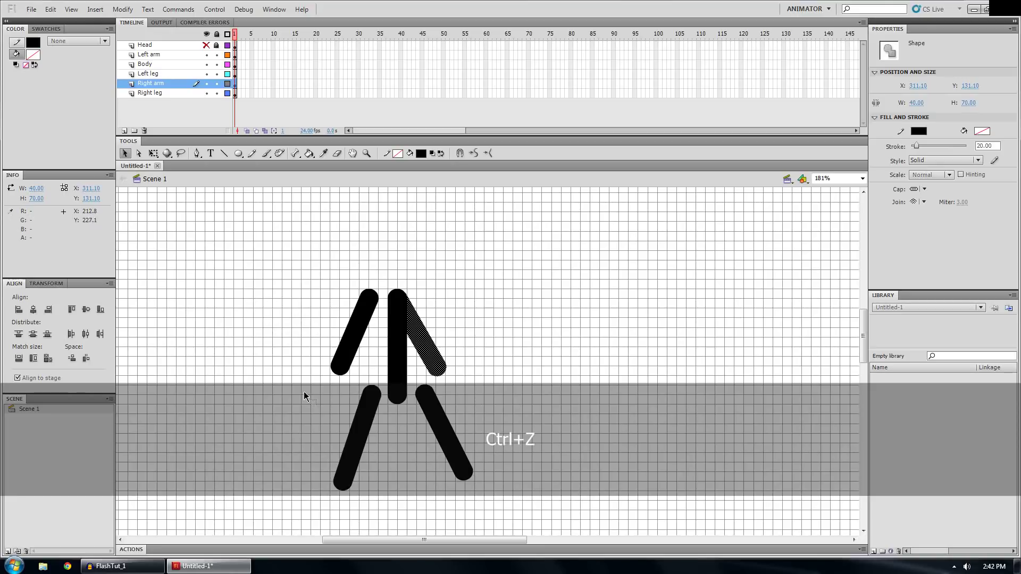
left_click(349, 333)
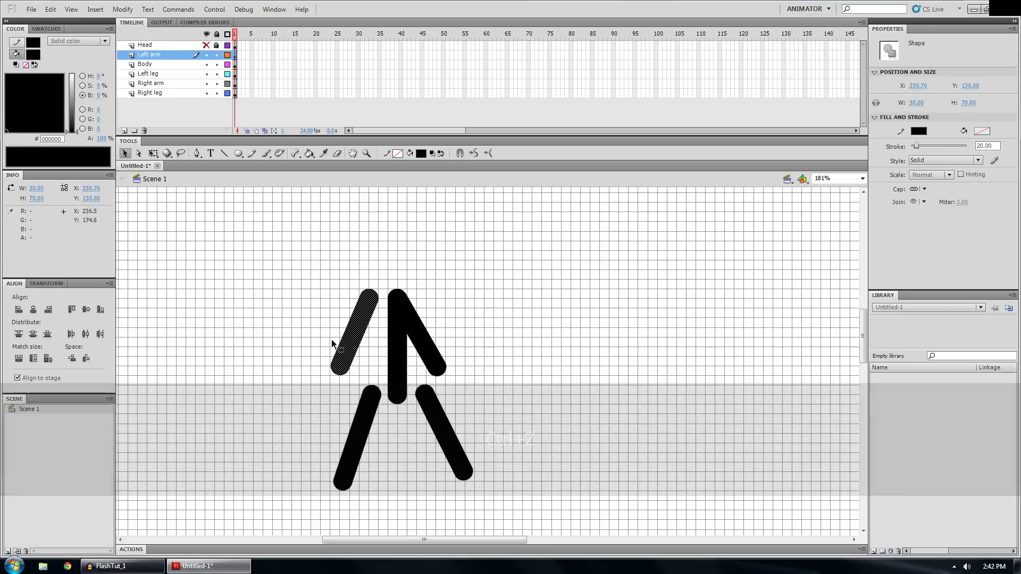
left_click_drag(360, 330, 390, 326)
- Move the right leg and the left leg so their upper ends meet at the bottom of the torso
left_click(430, 407)
left_click_drag(444, 426, 386, 417)
left_click(362, 418)
left_click(540, 391)
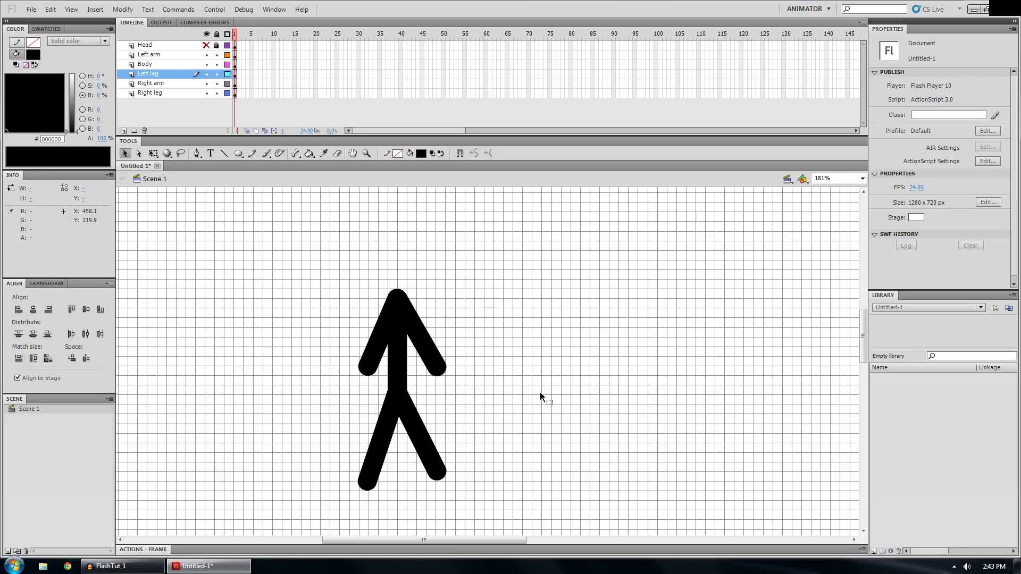
- Show and unlock the Head layer
left_click(206, 44)
left_click(216, 45)
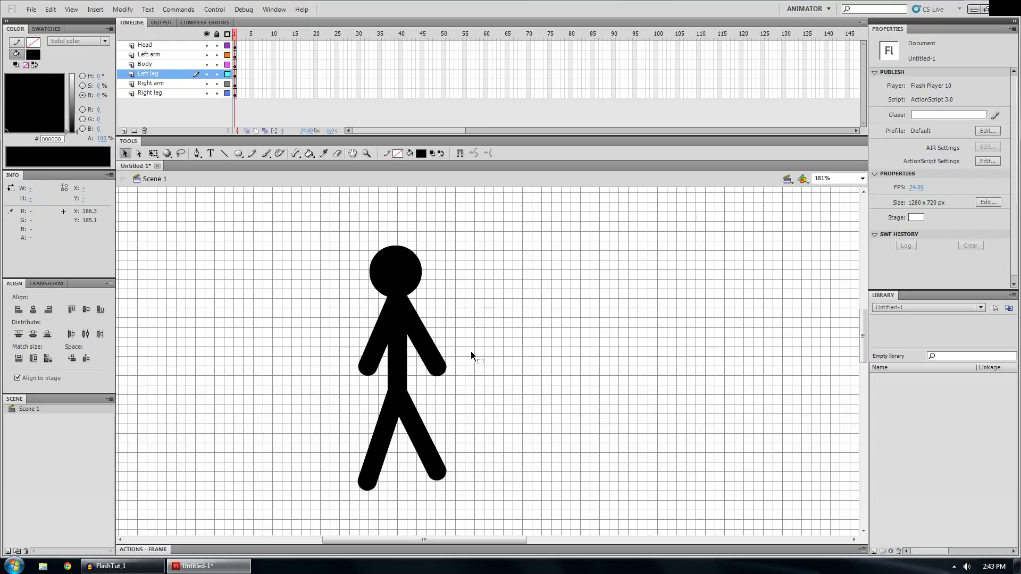
- Reshape the right limbs by their free ends, bringing the foot inward and stretching the arm out horizontally
left_click_drag(437, 368, 455, 321)
left_click_drag(449, 464, 428, 485)
left_click_drag(452, 330, 455, 351)
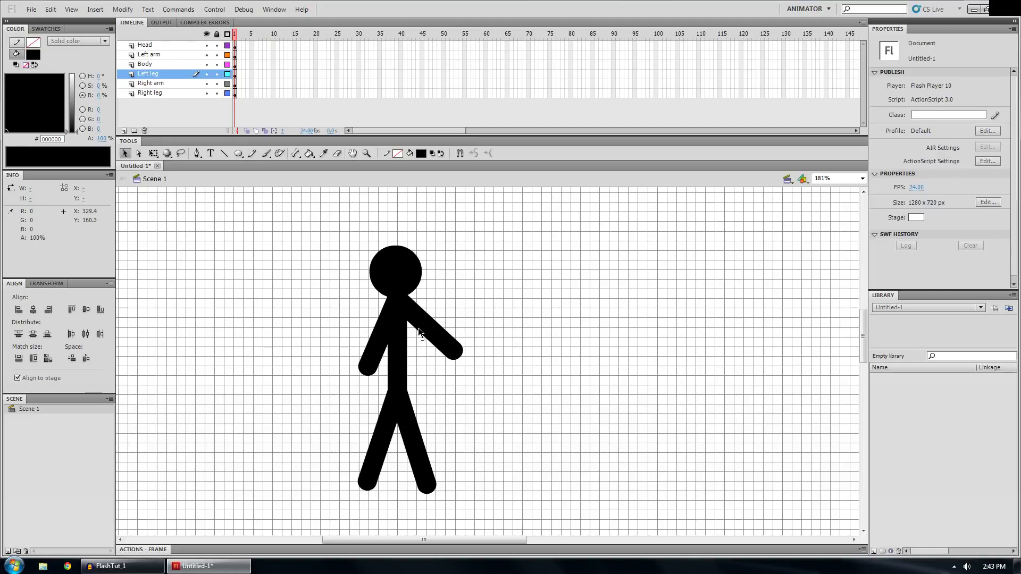
left_click_drag(457, 357, 484, 308)
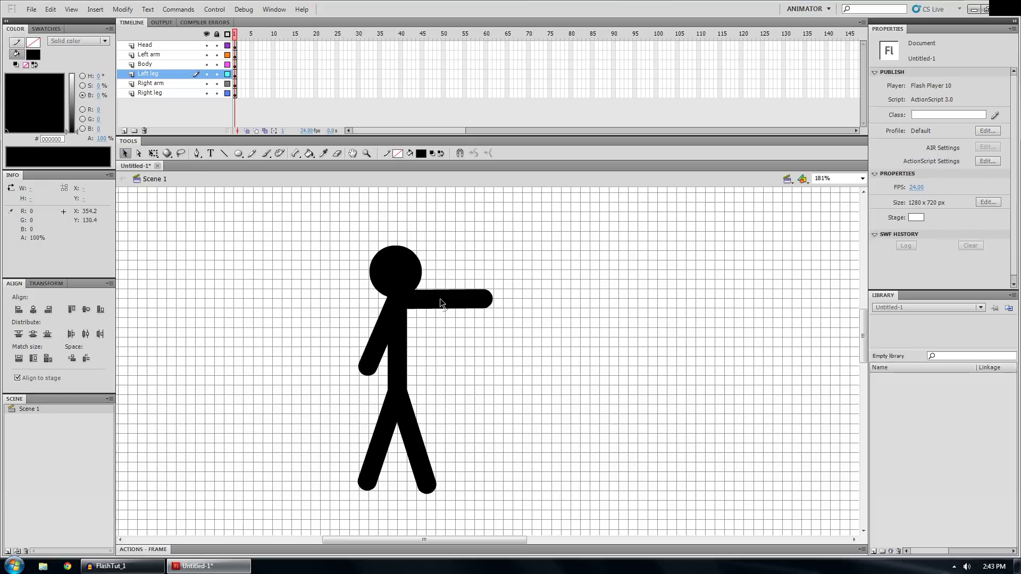
- Bend the right arm, both legs and the left arm by pulling a corner point out of each limb's middle
key("ctrl")
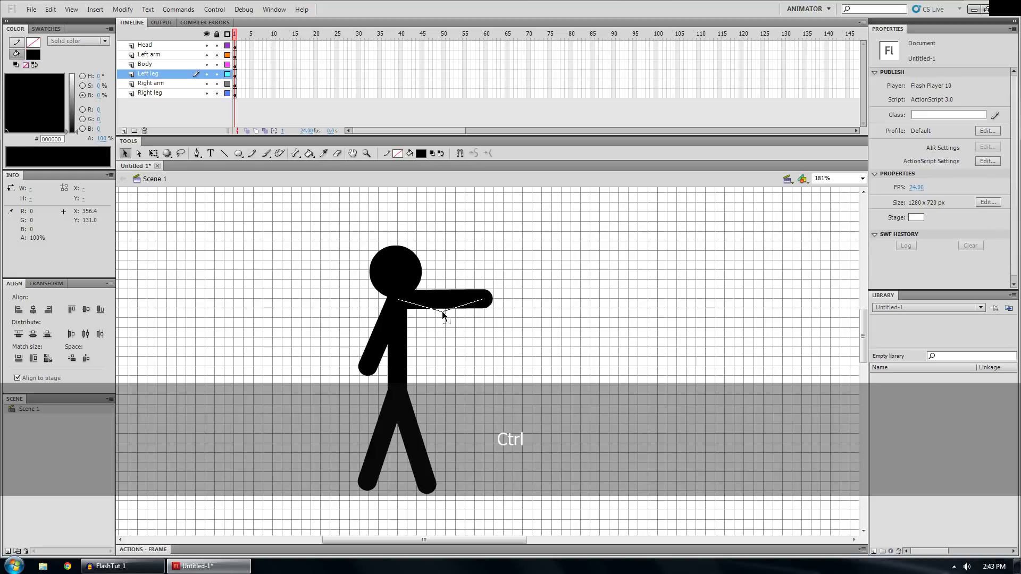
left_click_drag(442, 302, 443, 317)
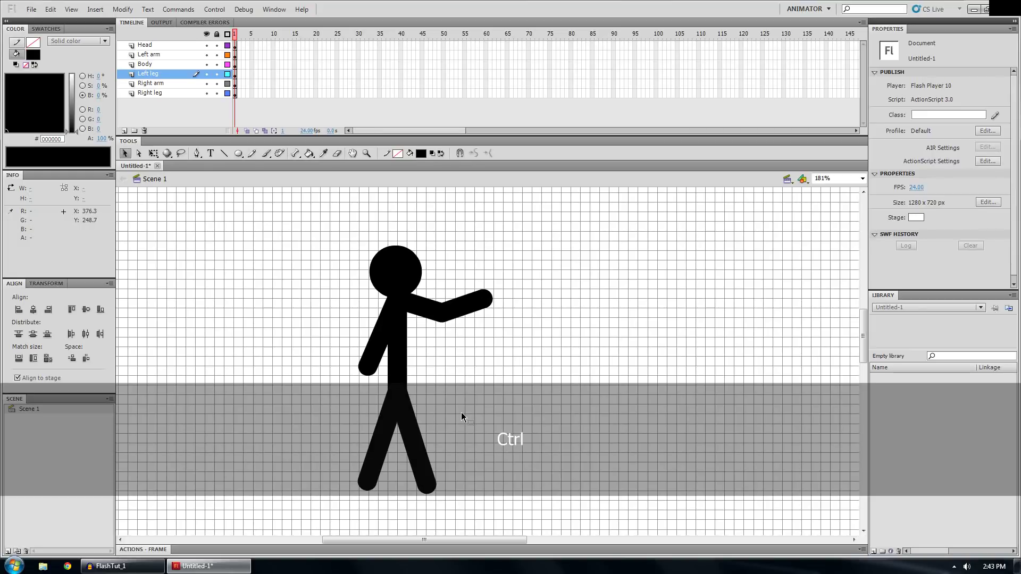
mouse_move(415, 444)
left_mouse_down()
mouse_move(424, 438)
mouse_move(371, 435)
left_mouse_up()
left_click_drag(385, 337, 372, 326)
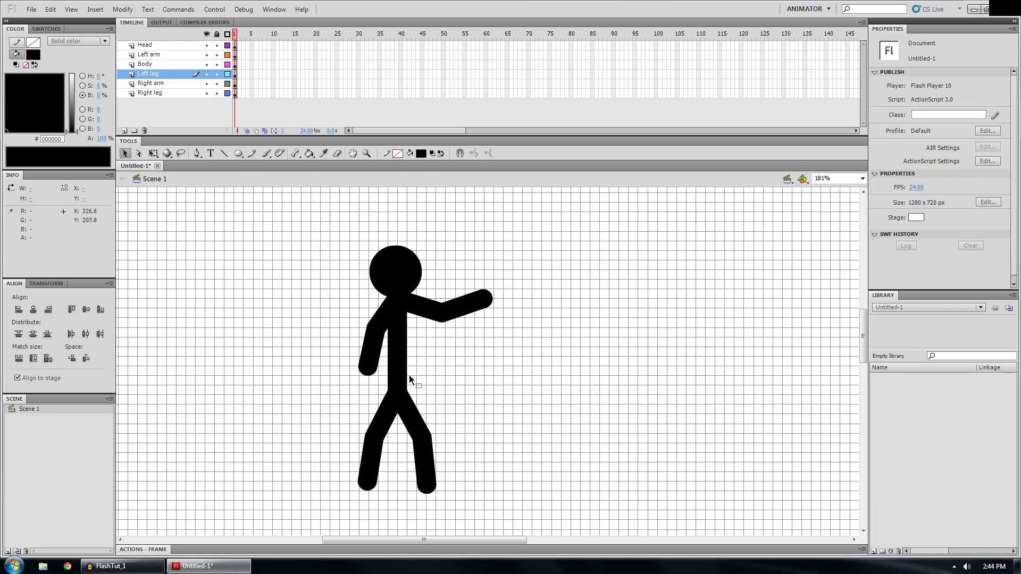
- Select the torso and the individual segments of the bent right arm to examine how the lines are divided
left_click(398, 350)
left_click(435, 338)
left_click(395, 344)
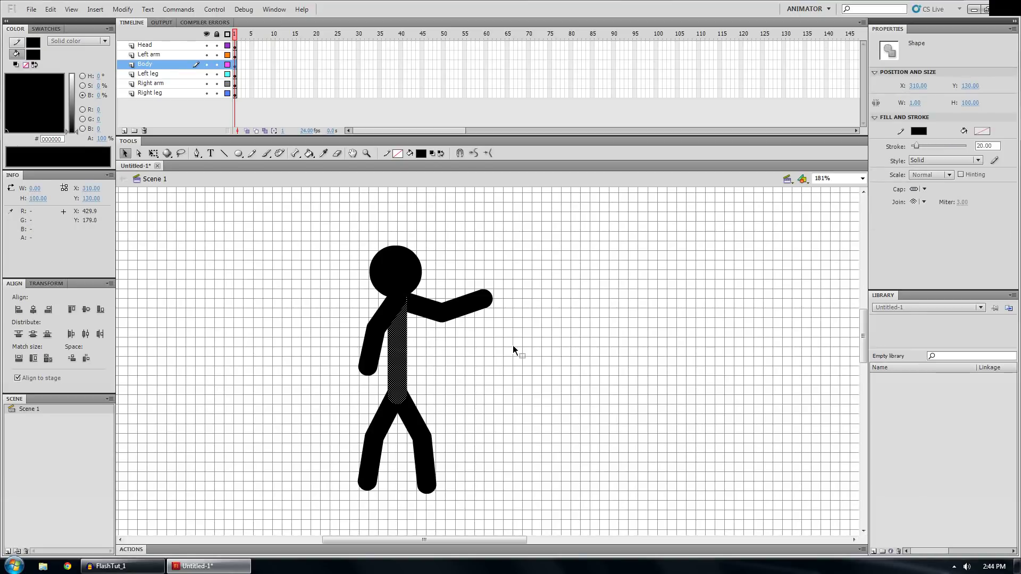
left_click(512, 347)
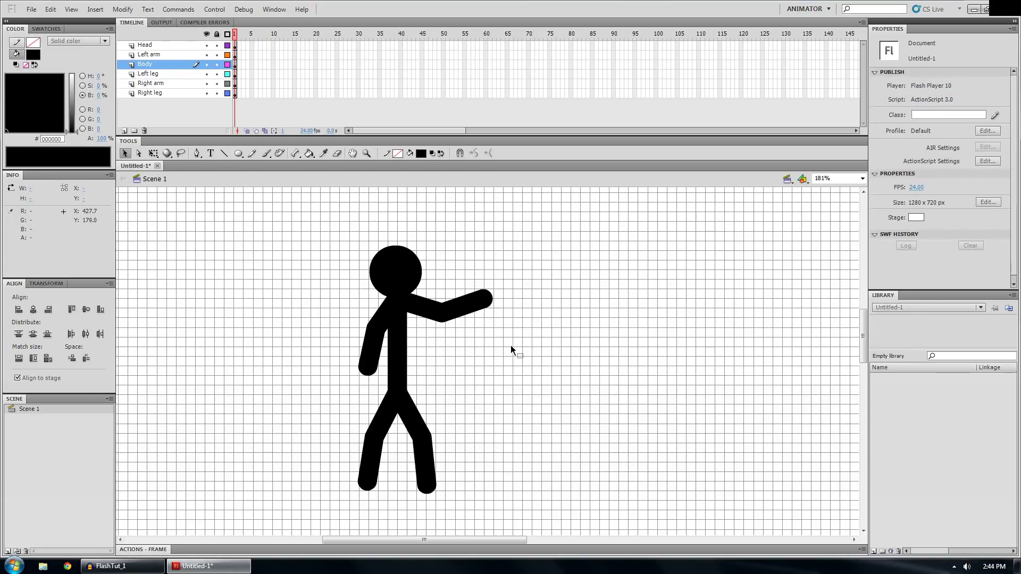
left_click(437, 316)
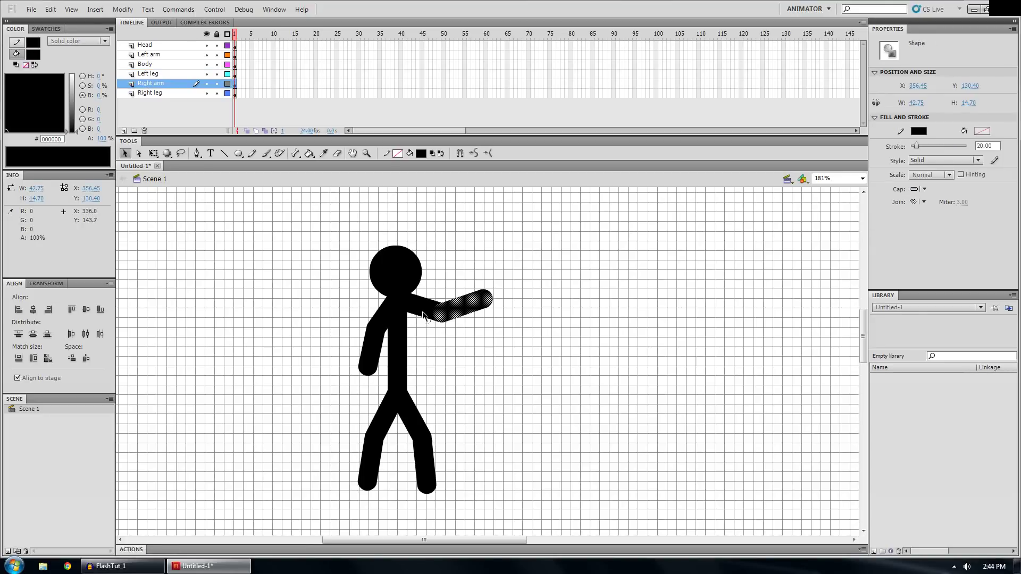
left_click(425, 308)
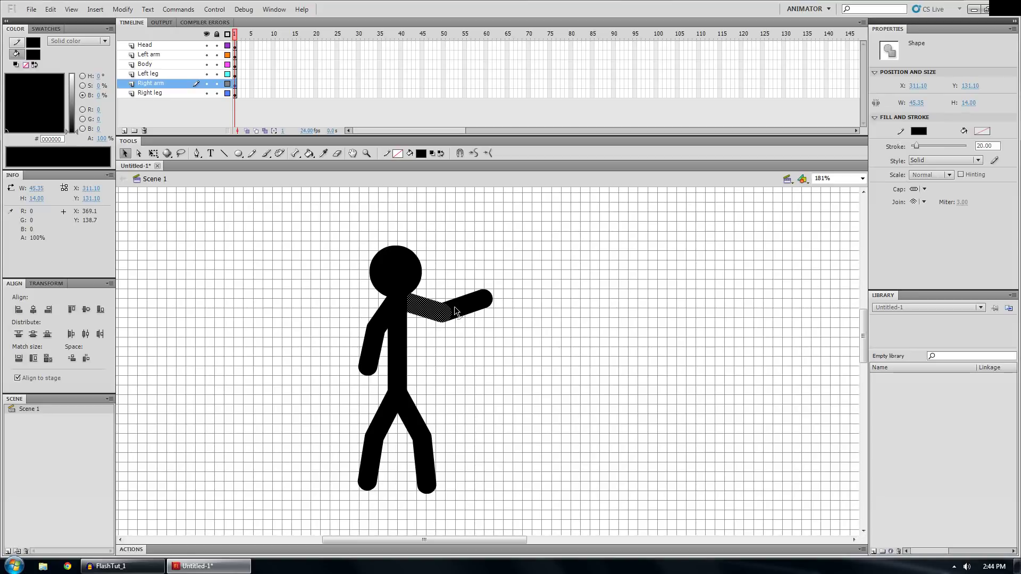
left_click(466, 308)
left_click(421, 316)
left_click(412, 338)
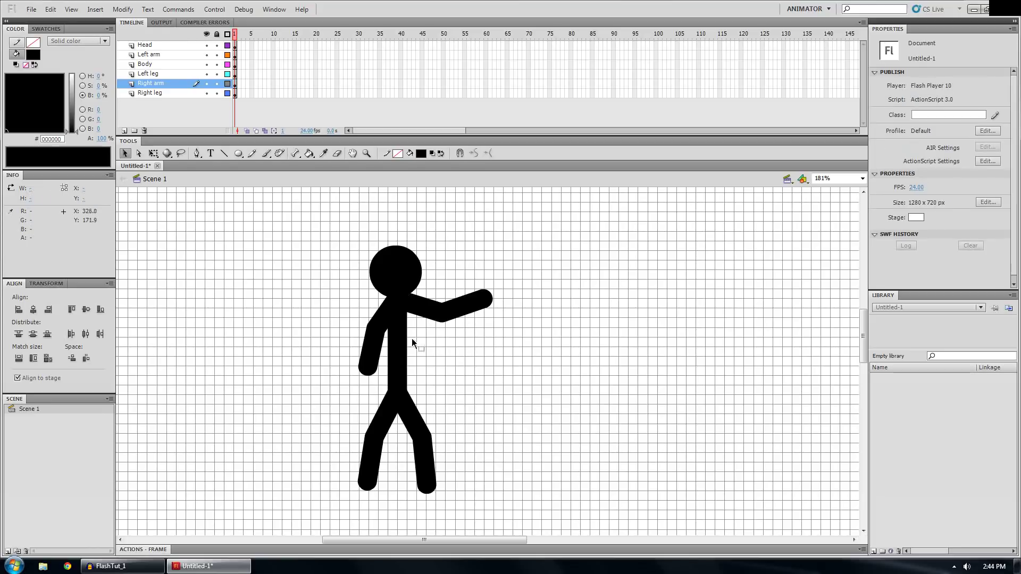
- Move the left arm, the right arm and the head away from the torso so the body parts are separated
left_click(385, 317)
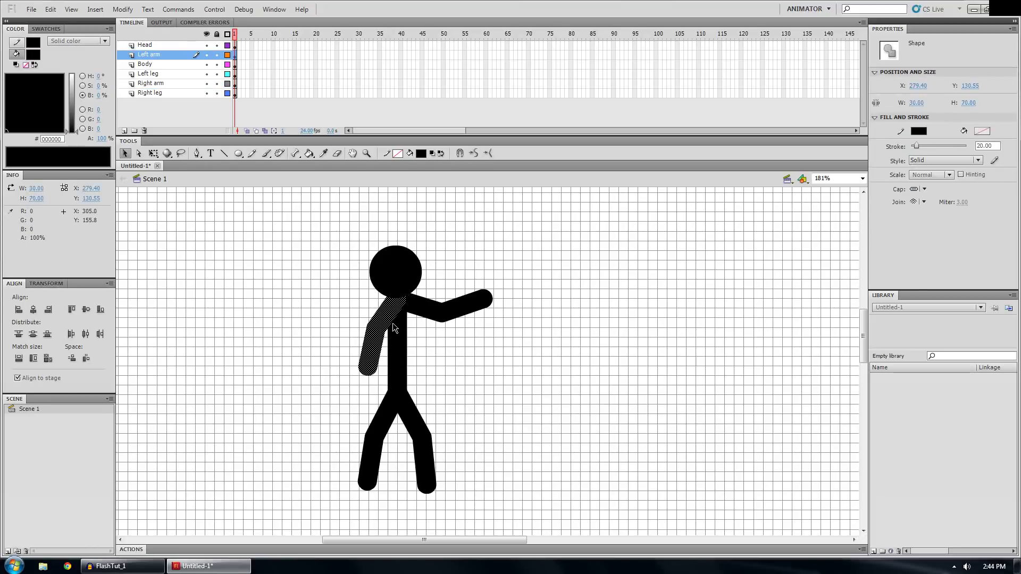
left_click_drag(388, 315, 358, 314)
left_click(424, 322)
left_click(425, 312)
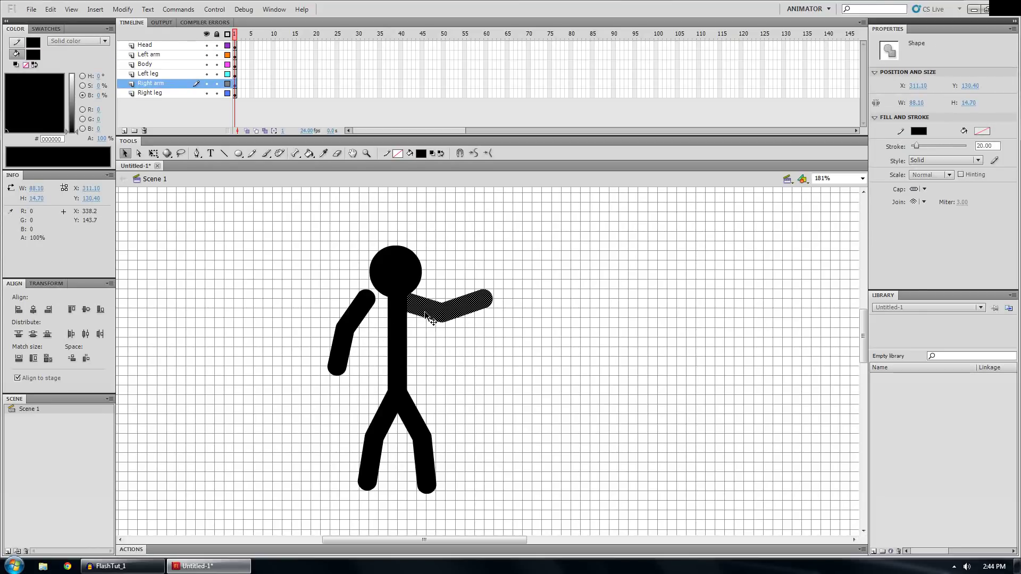
left_click_drag(424, 311, 467, 311)
left_click(428, 282)
left_click_drag(403, 277, 401, 252)
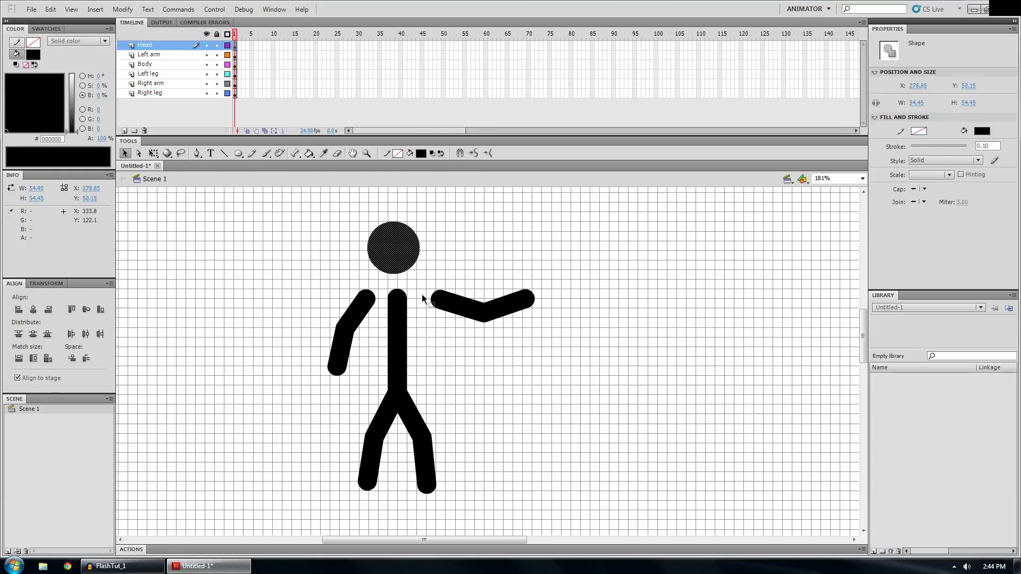
- Lean the torso forward by reshaping its upper end and middle, and place the head over its upper end
left_click(410, 314)
mouse_move(405, 303)
left_mouse_down()
mouse_move(380, 335)
mouse_move(417, 333)
mouse_move(414, 301)
mouse_move(398, 321)
left_mouse_up()
left_click_drag(402, 359, 399, 367)
left_click_drag(398, 242, 426, 281)
- Move the right arm onto the upper torso and place the Body layer beneath all other layers
left_click_drag(488, 312, 443, 330)
left_click(484, 353)
left_click(408, 330)
left_click(429, 334)
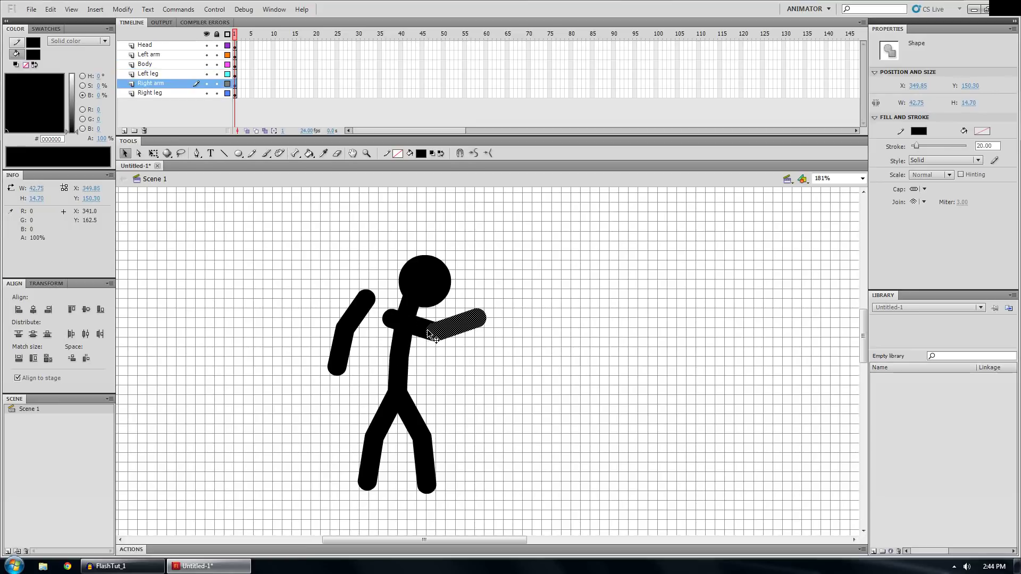
left_click(403, 321, "shift")
left_click(147, 65)
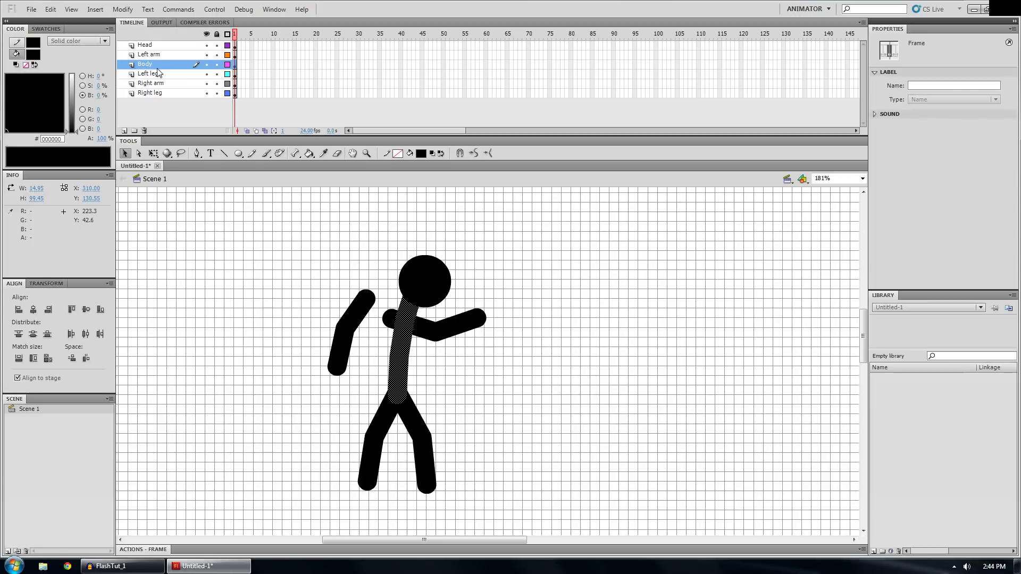
left_click_drag(149, 65, 152, 101)
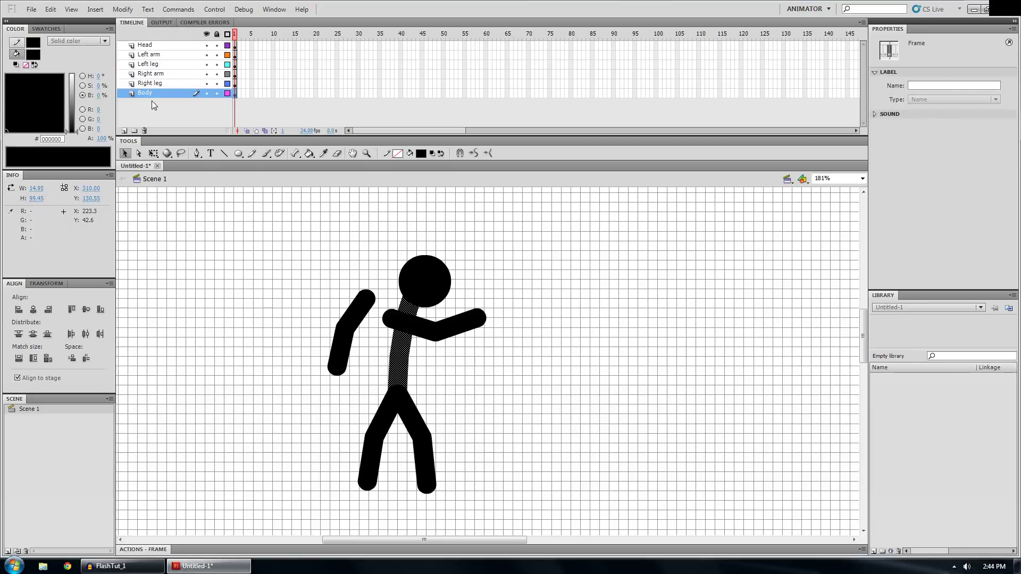
- Attach the right arm and the left arm to the upper end of the torso, just under the head
left_click_drag(437, 329, 447, 318)
left_click(353, 320)
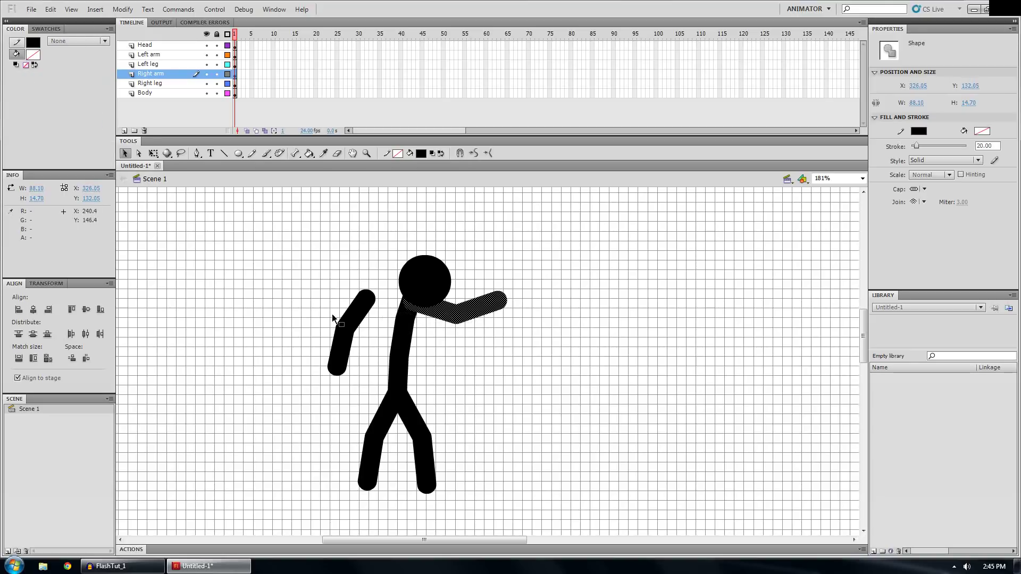
left_click_drag(353, 320, 392, 318)
left_click(345, 300)
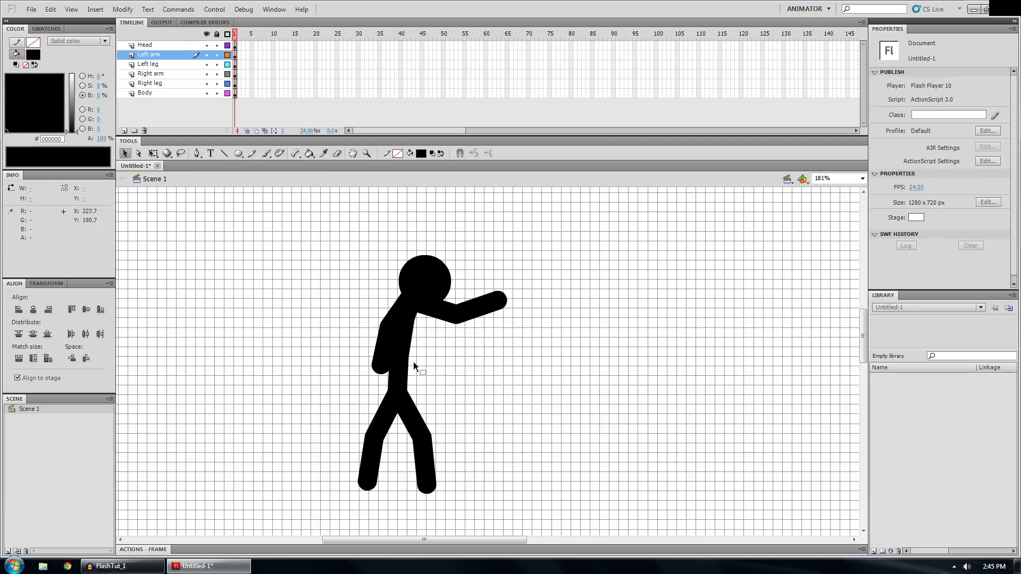
- Pull the left arm, the right arm and the head off the leaning torso again to expose its upper end
left_click(395, 327)
left_click_drag(395, 327, 346, 321)
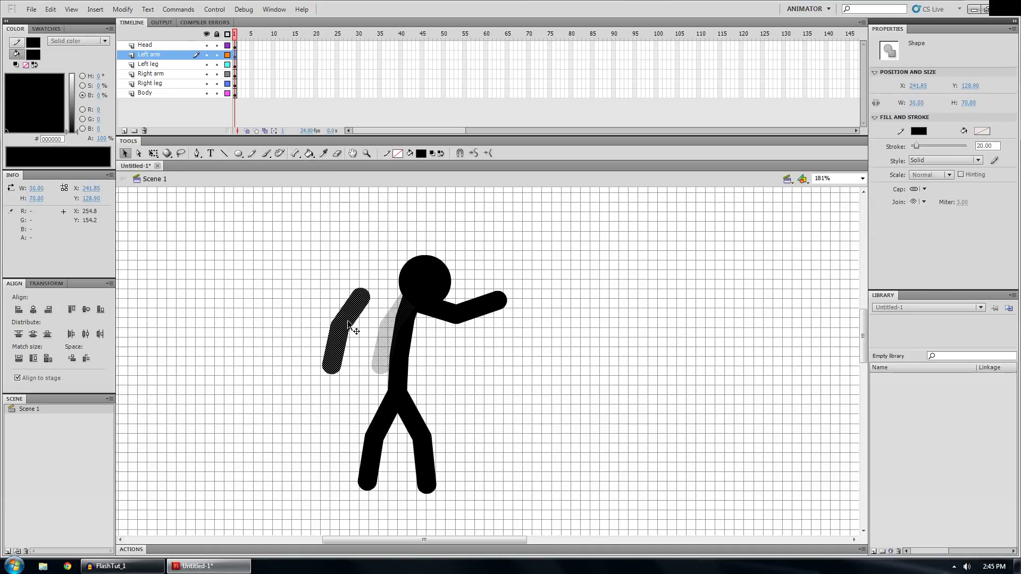
left_click(457, 314)
left_click_drag(457, 315, 526, 321)
left_click(416, 290)
left_click_drag(416, 289, 417, 255)
left_click(437, 315)
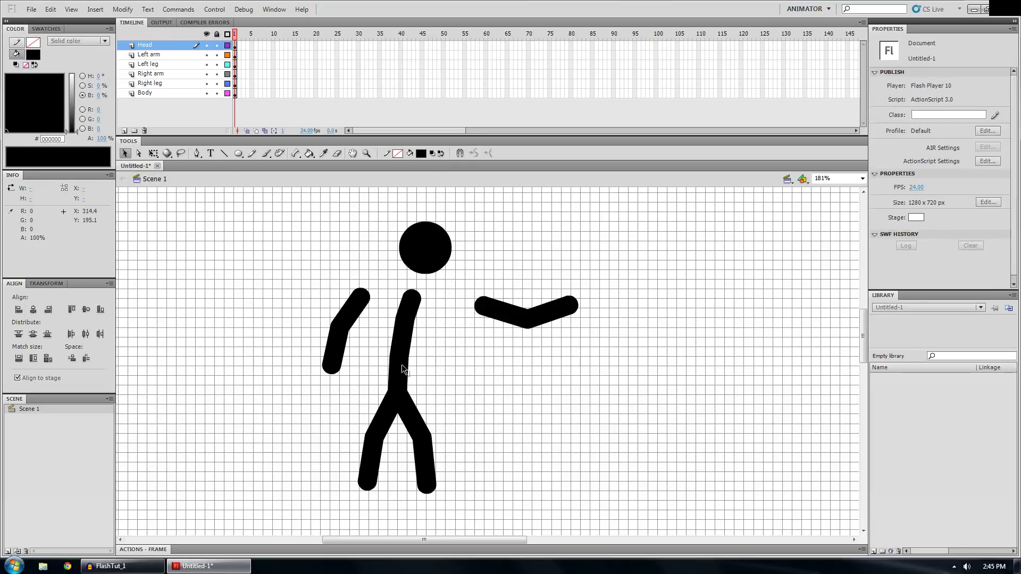
- Shorten the torso by lowering its upper end, and reshape the upper back into a slight forward lean
left_click(414, 303)
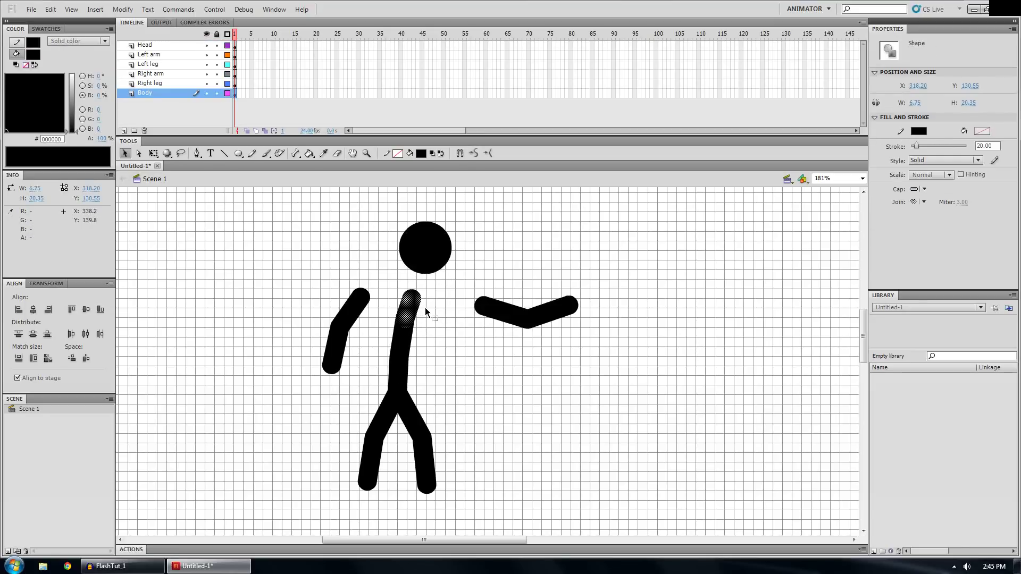
left_click(425, 308)
left_click_drag(428, 318, 404, 337)
left_click_drag(400, 377, 400, 377)
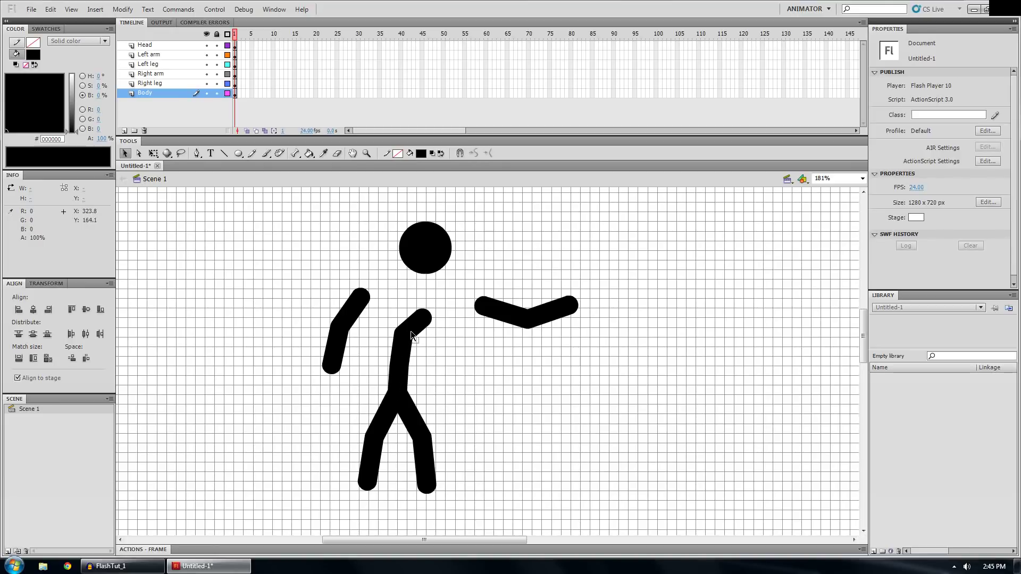
left_click_drag(406, 341, 414, 319)
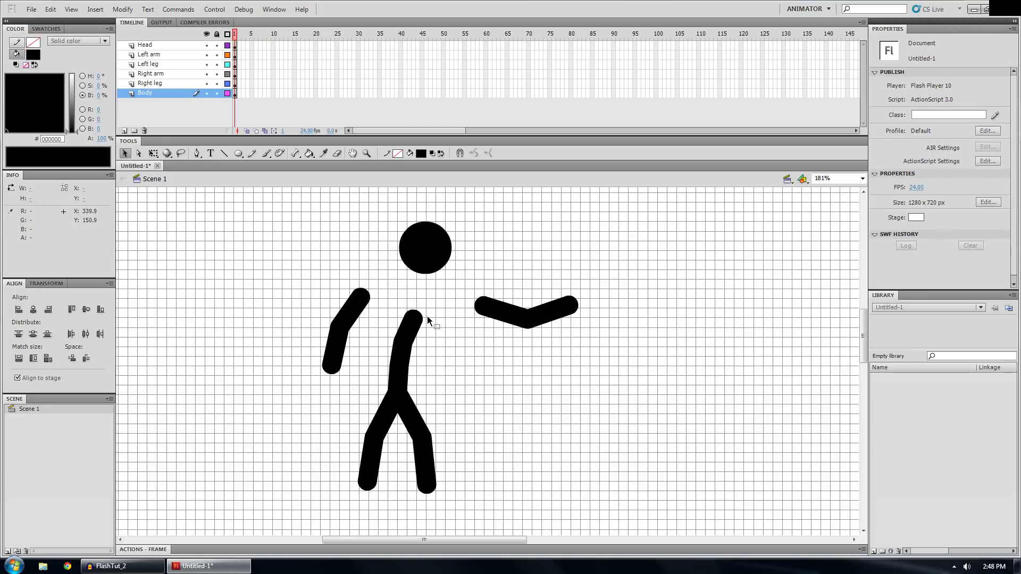
left_click_drag(423, 322, 421, 311)
- Reattach the head, the right arm and the left arm to the upper end of the shortened torso
left_click_drag(434, 252, 436, 299)
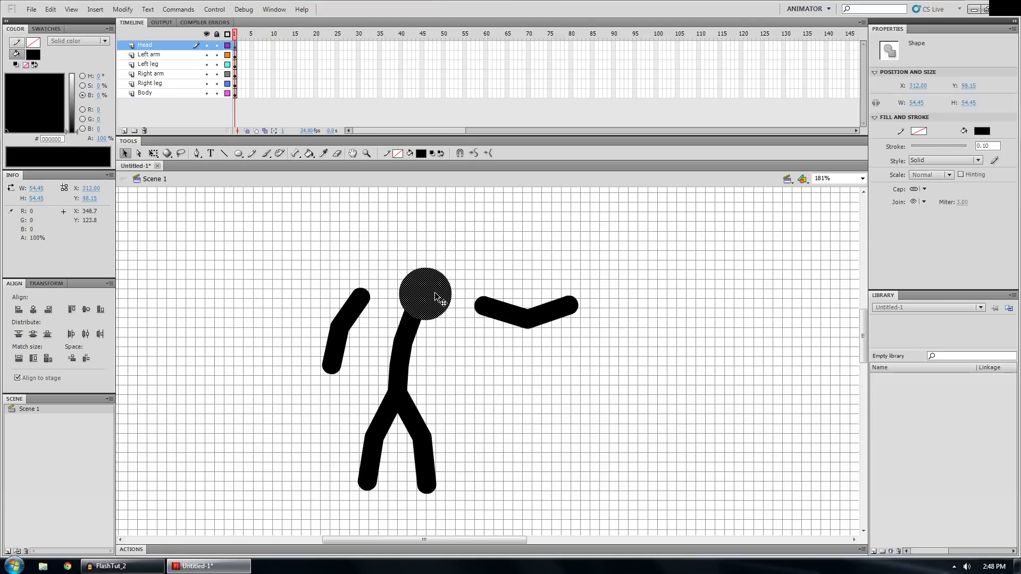
left_click(499, 314)
left_click_drag(551, 320, 480, 329)
left_click(476, 344)
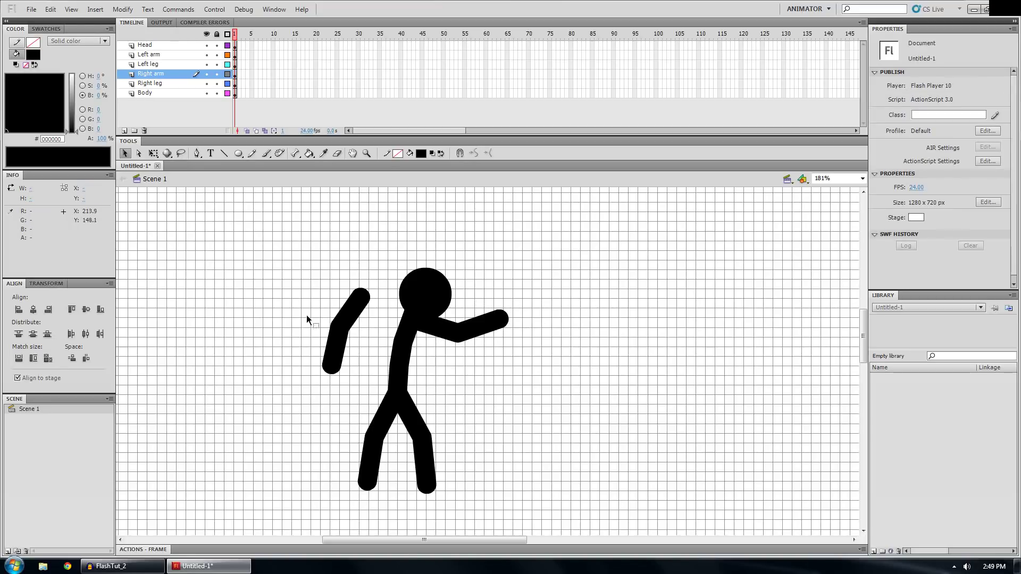
left_click(341, 325)
left_click_drag(341, 324, 394, 334)
left_click(376, 326)
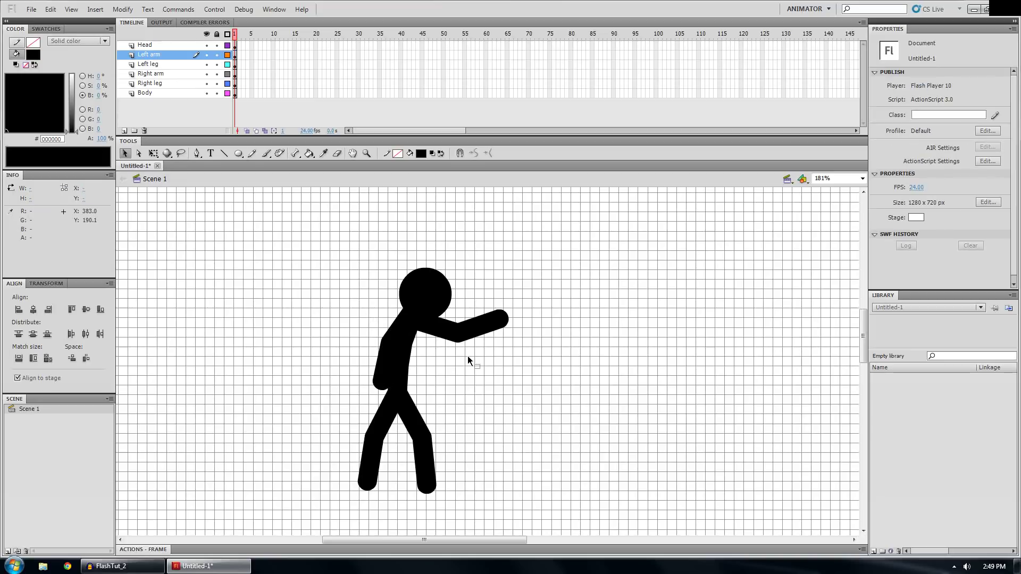
- Lower the right forearm diagonally and straighten both legs by moving their knees and the right foot
left_click_drag(492, 325, 455, 362)
left_click_drag(362, 444, 382, 435)
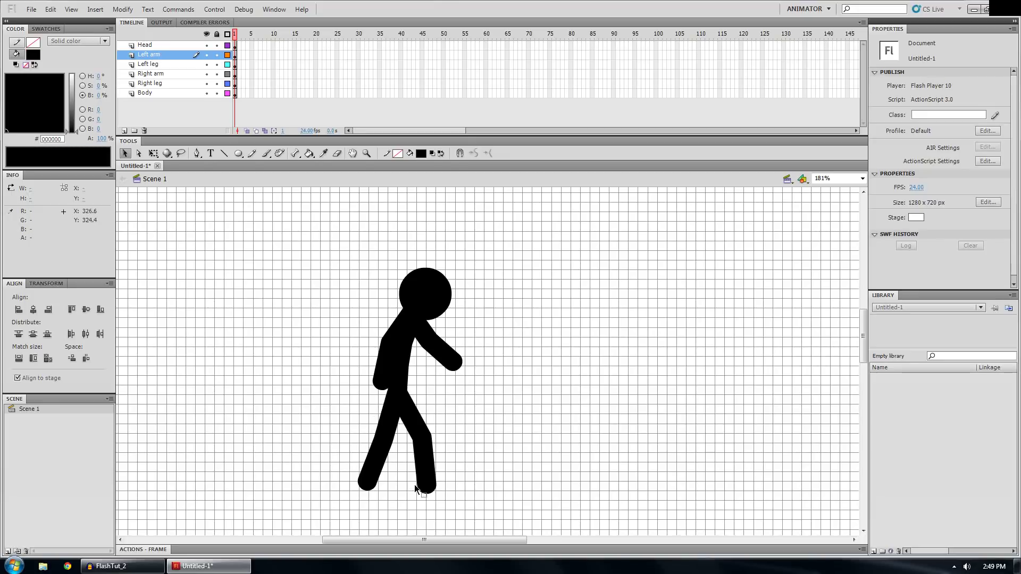
left_click_drag(423, 486, 424, 490)
left_click_drag(425, 439, 418, 445)
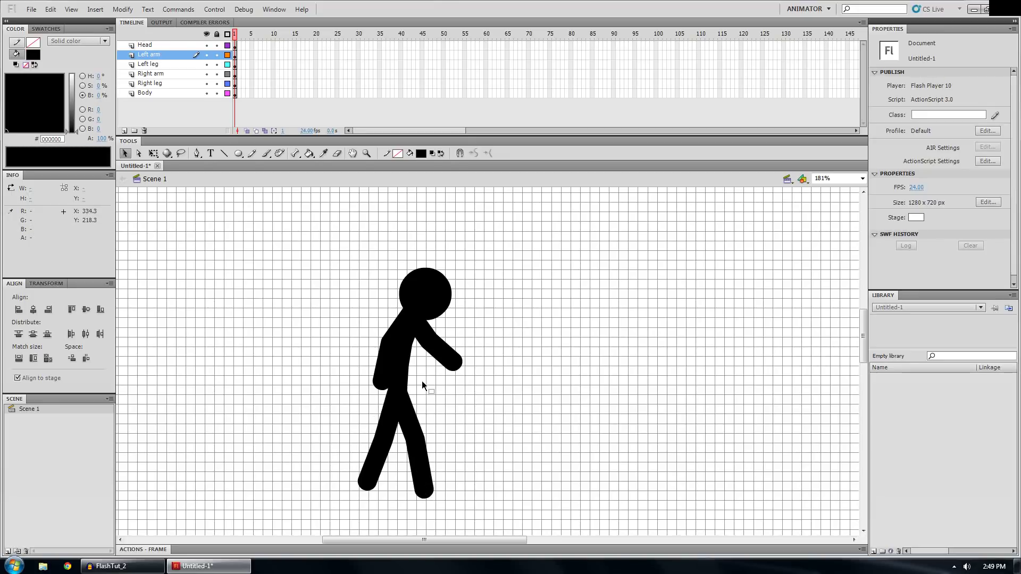
- Swing the left hand slightly back and lower the right hand so both arms hang beside the torso
left_click_drag(389, 346, 386, 341)
left_click(385, 341)
left_click(340, 336)
left_click_drag(375, 385, 371, 382)
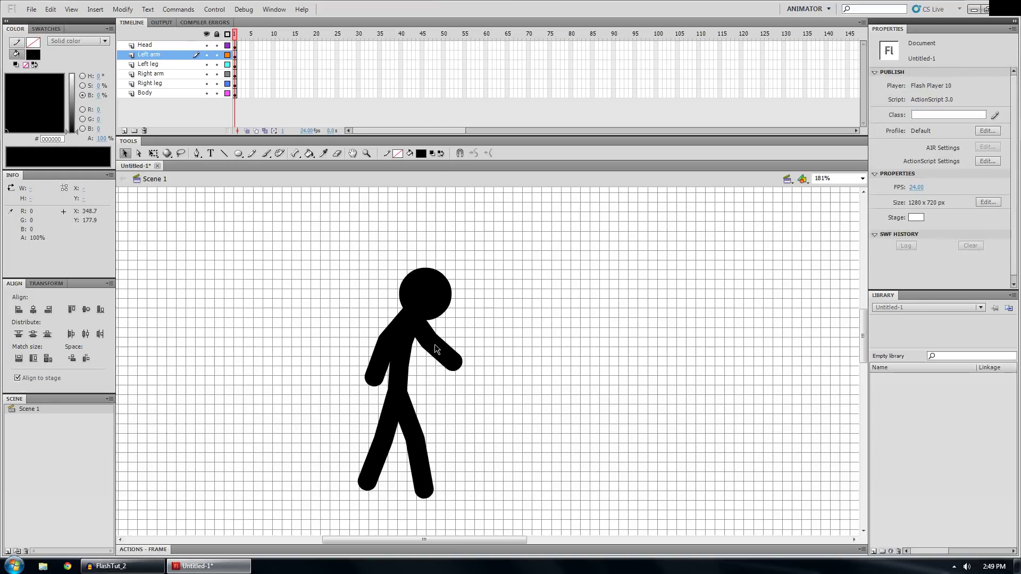
left_click_drag(420, 351, 440, 383)
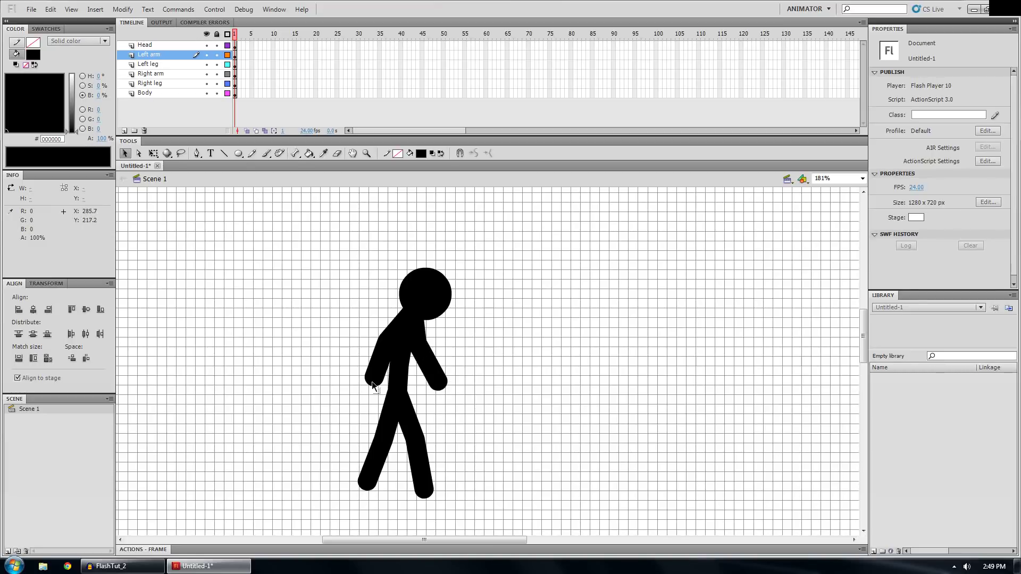
left_click_drag(368, 384, 366, 387)
- Adjust the right knee and foot, checking the right foot's height against the left foot
left_click_drag(414, 442, 418, 443)
left_click_drag(423, 492, 424, 487)
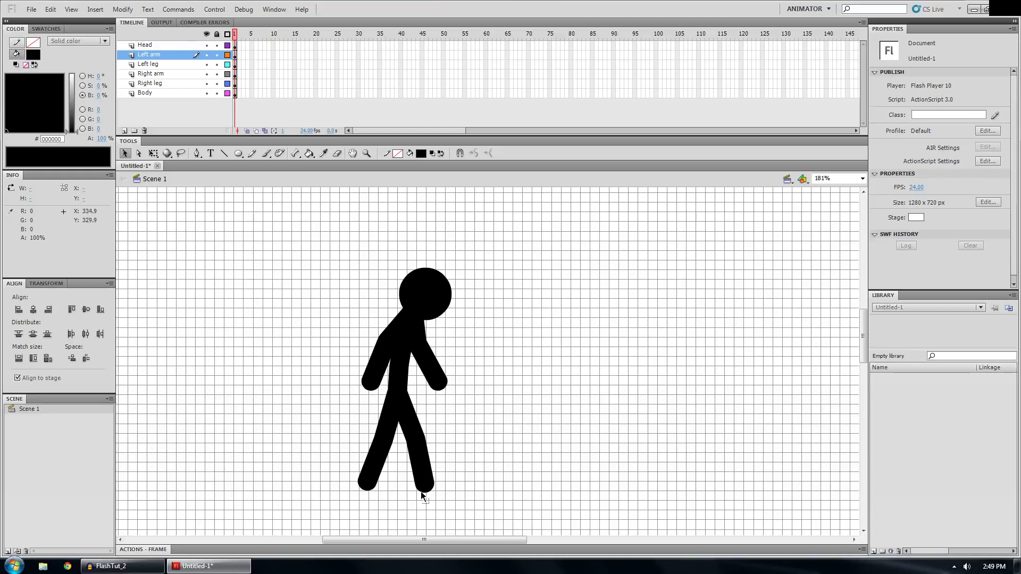
left_click(369, 487)
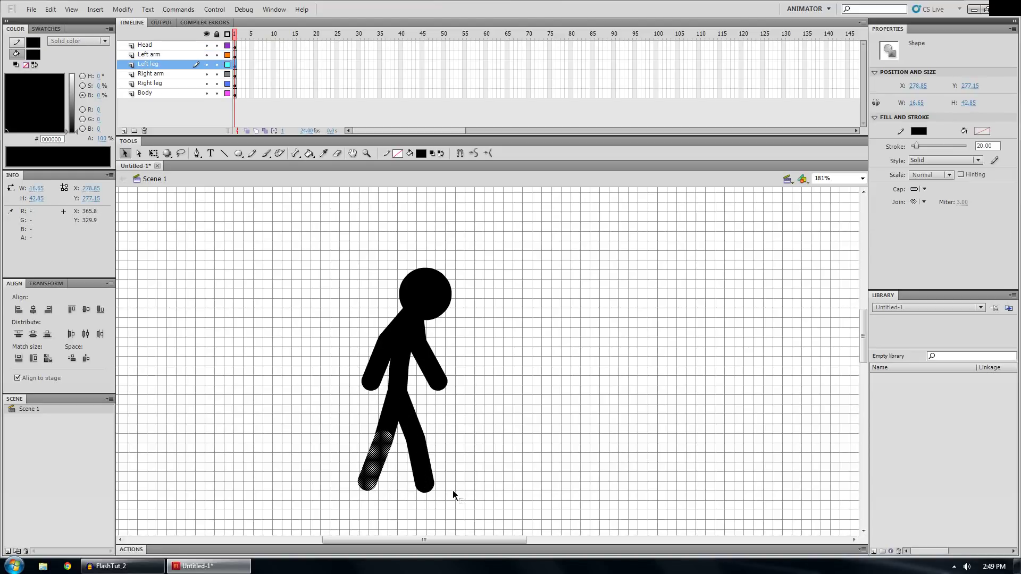
left_click(416, 514)
left_click_drag(425, 493, 426, 491)
left_click_drag(331, 522, 409, 494)
left_click_drag(330, 494, 460, 498)
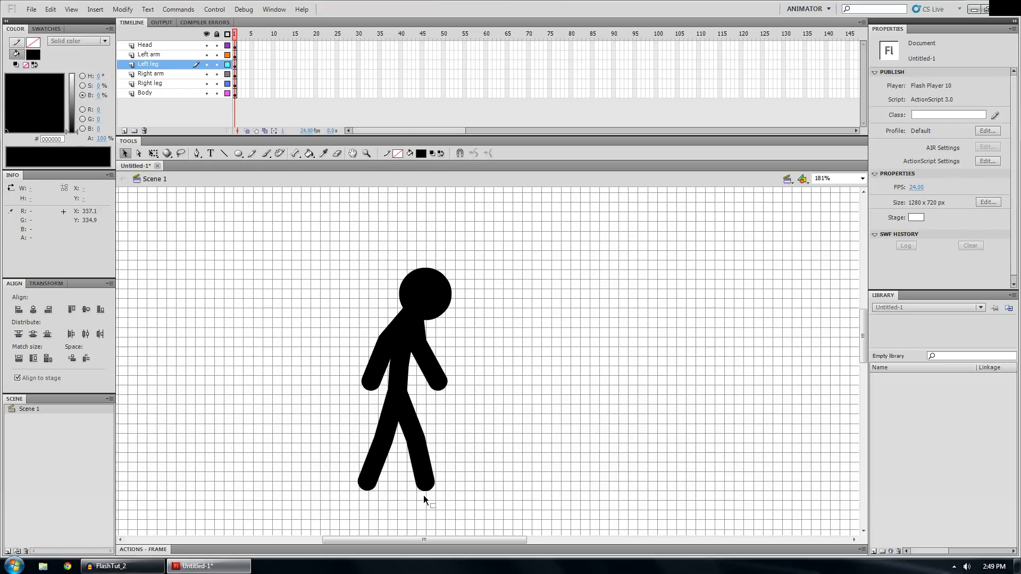
mouse_move(426, 486)
left_mouse_down()
mouse_move(445, 502)
mouse_move(432, 495)
left_mouse_up()
- Select the whole stick figure and move it down near the lower-left corner of the stage
key("space")
left_click_drag(308, 383, 411, 361)
left_click_drag(402, 222, 588, 499)
key("space")
left_click_drag(372, 420, 399, 278)
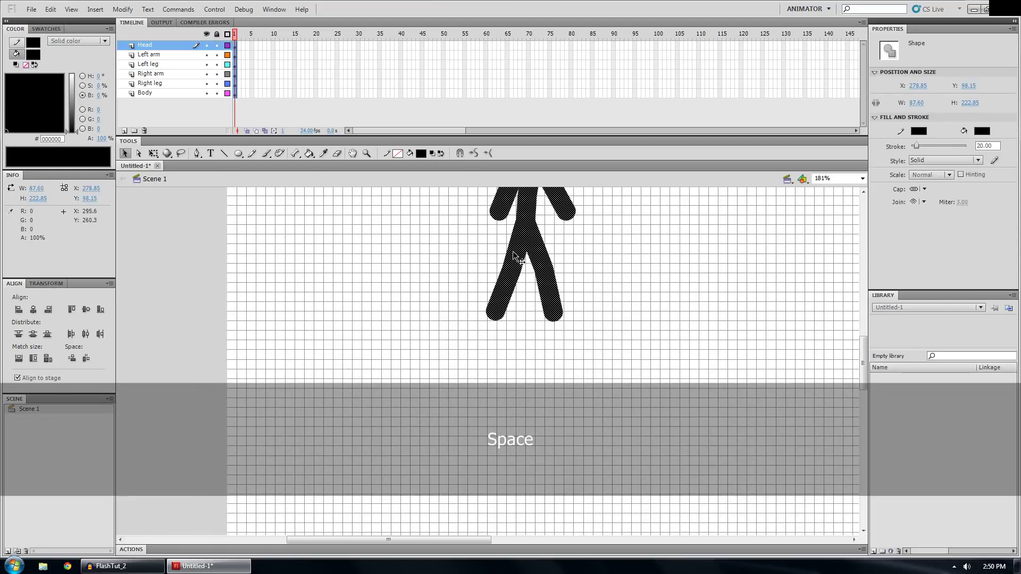
left_click_drag(526, 239, 411, 401)
key("space")
left_click_drag(390, 456, 324, 372)
left_click(271, 312)
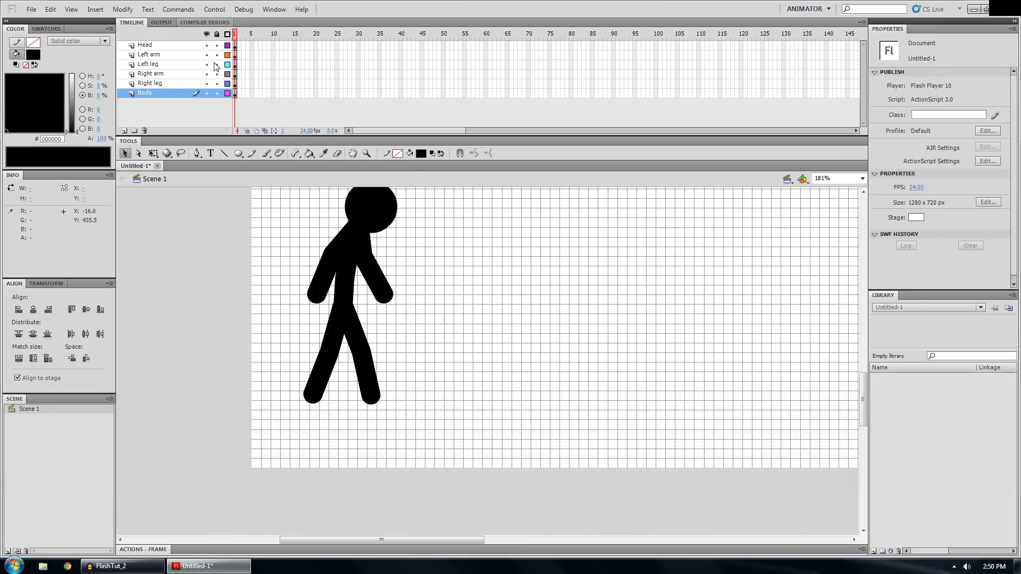
- Lock all the body-part layers and insert a new layer named Background beneath the Body layer
left_click(217, 34)
right_click(149, 93)
left_click(178, 138)
left_click_drag(157, 93, 153, 110)
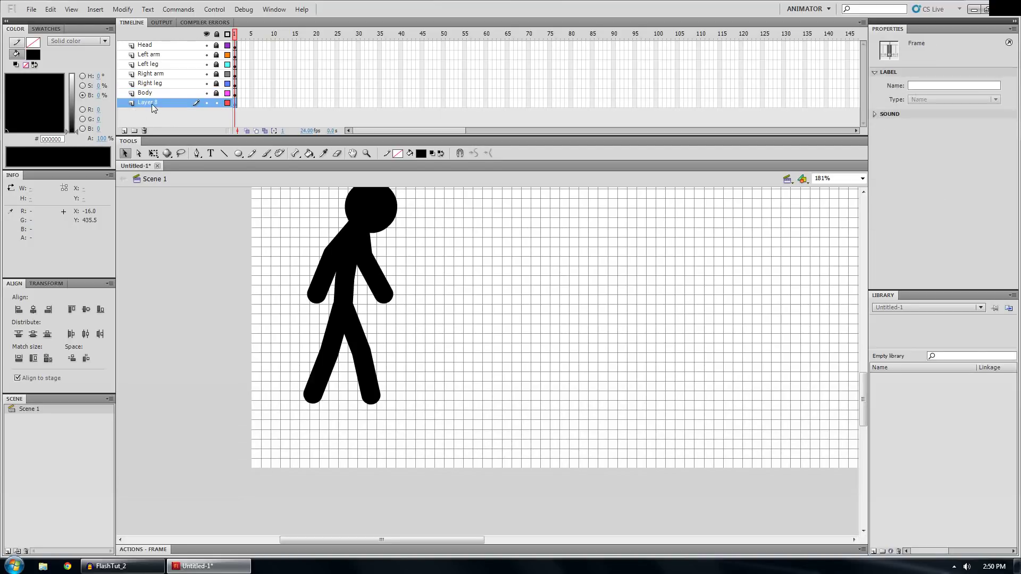
double_click(151, 103)
type("Backg")
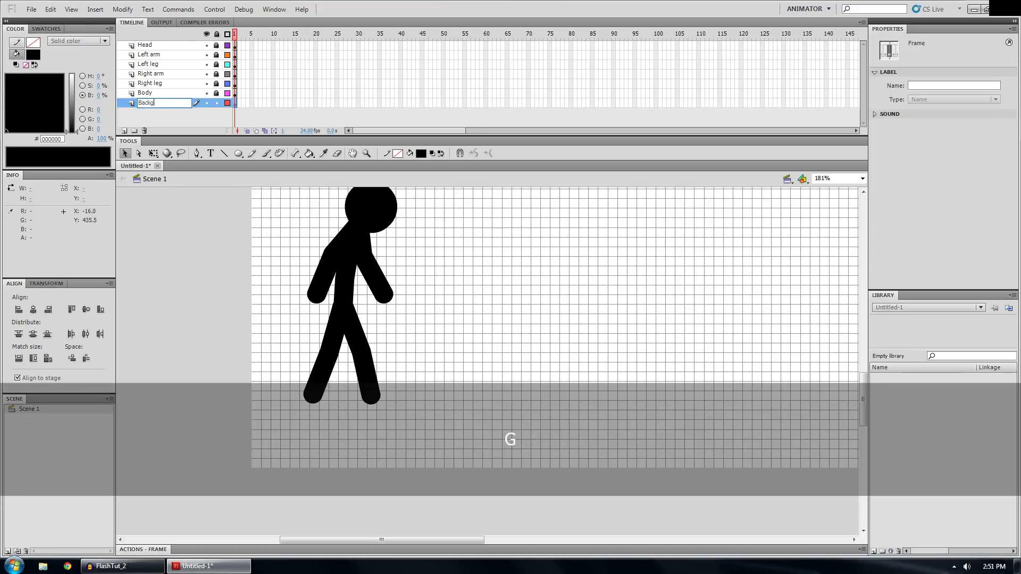
type("round")
key("Return")
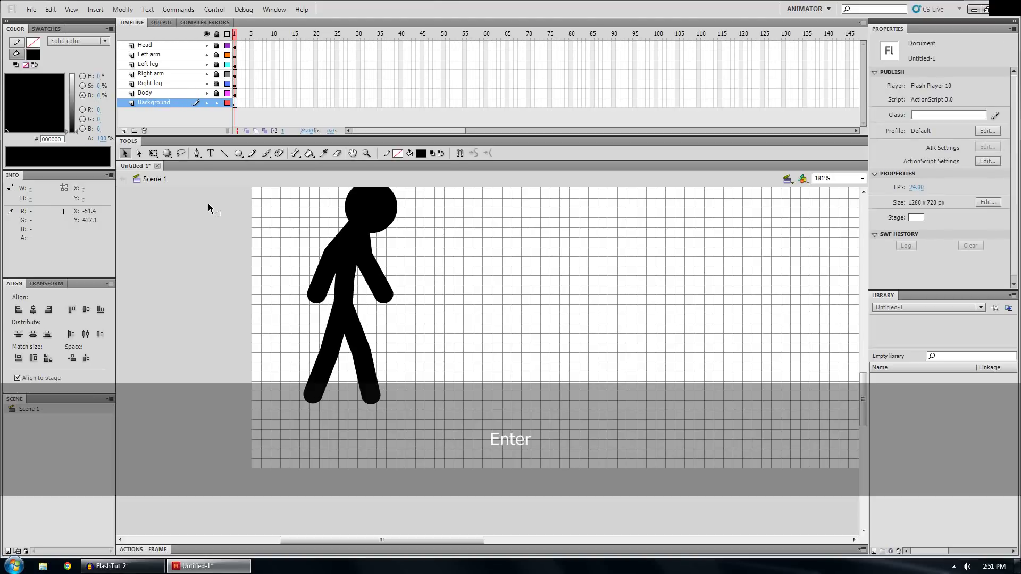
- Activate the Rectangle tool, enable Snap to Grid and check the snapping options
left_click(239, 154)
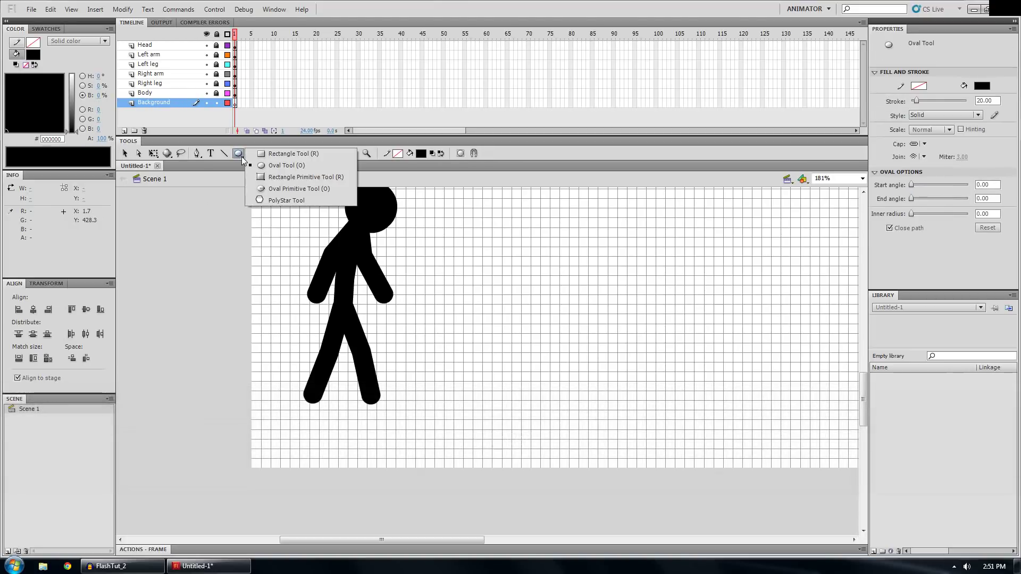
left_click(260, 154)
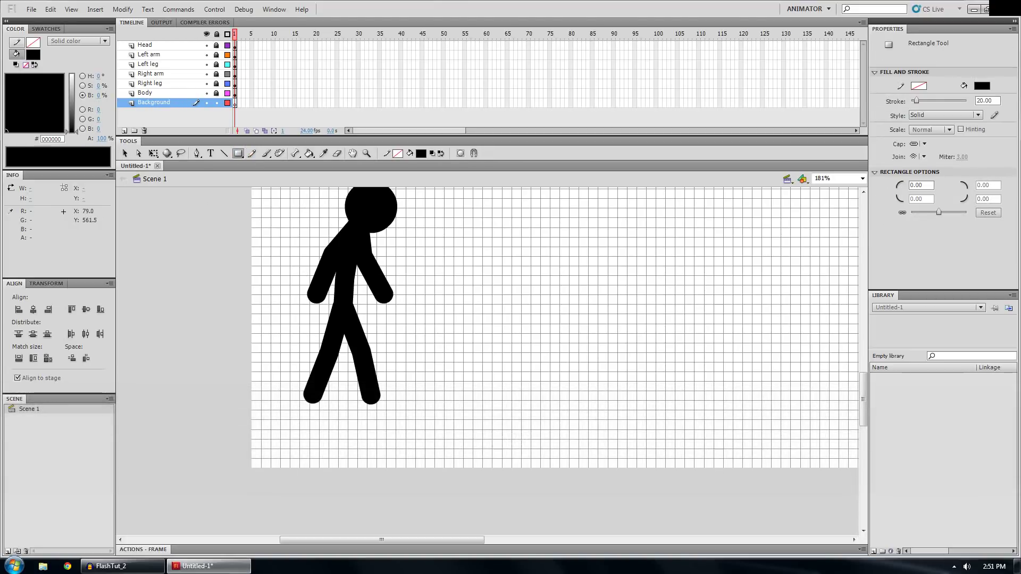
right_click(450, 271)
mouse_move(531, 393)
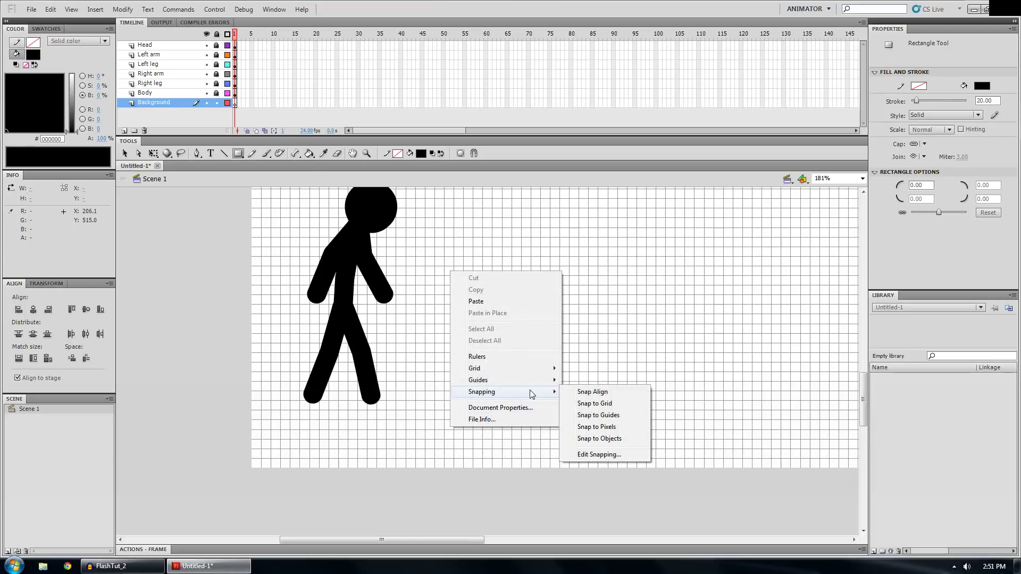
left_click(606, 407)
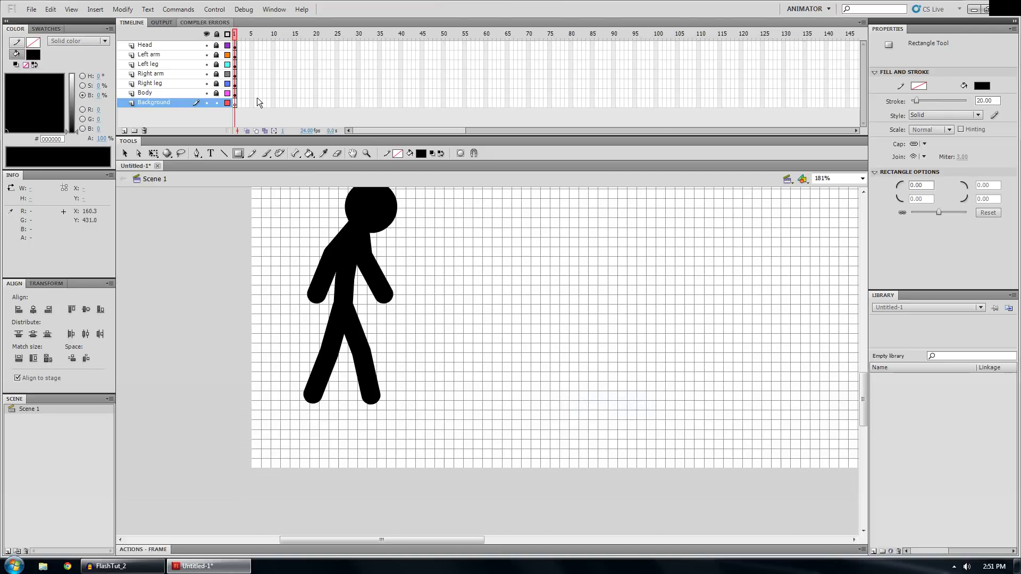
right_click(496, 244)
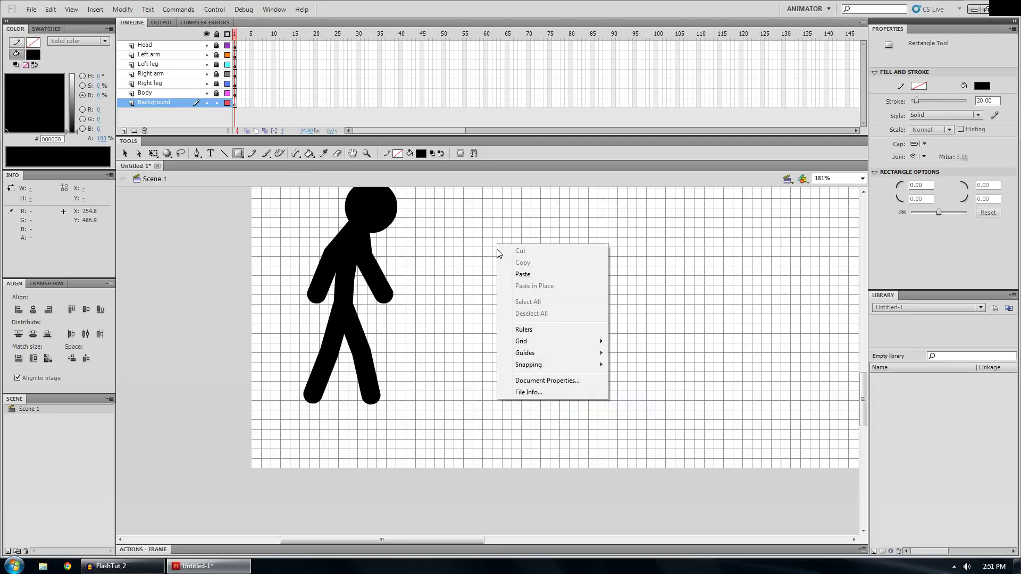
mouse_move(564, 371)
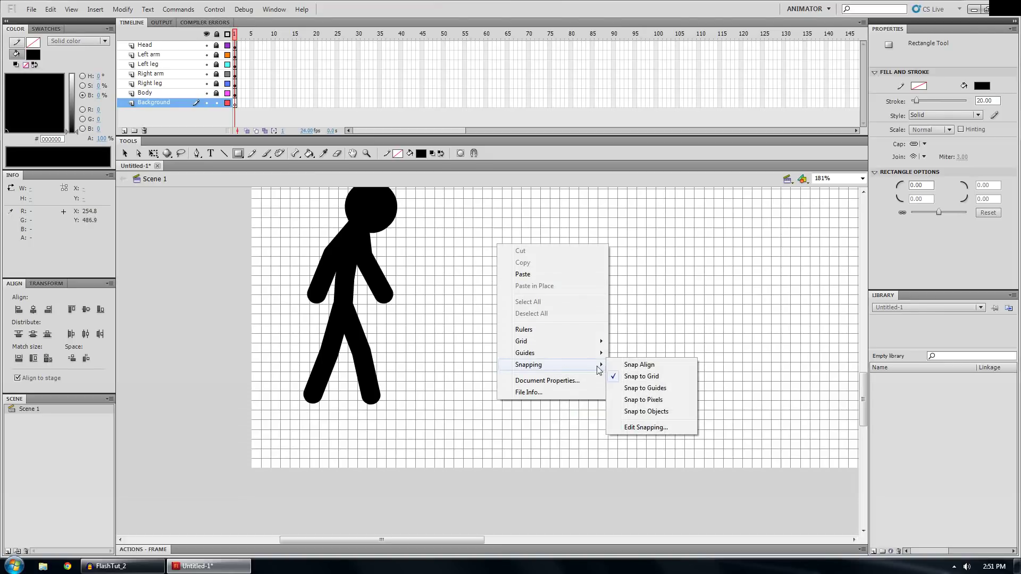
left_click(707, 245)
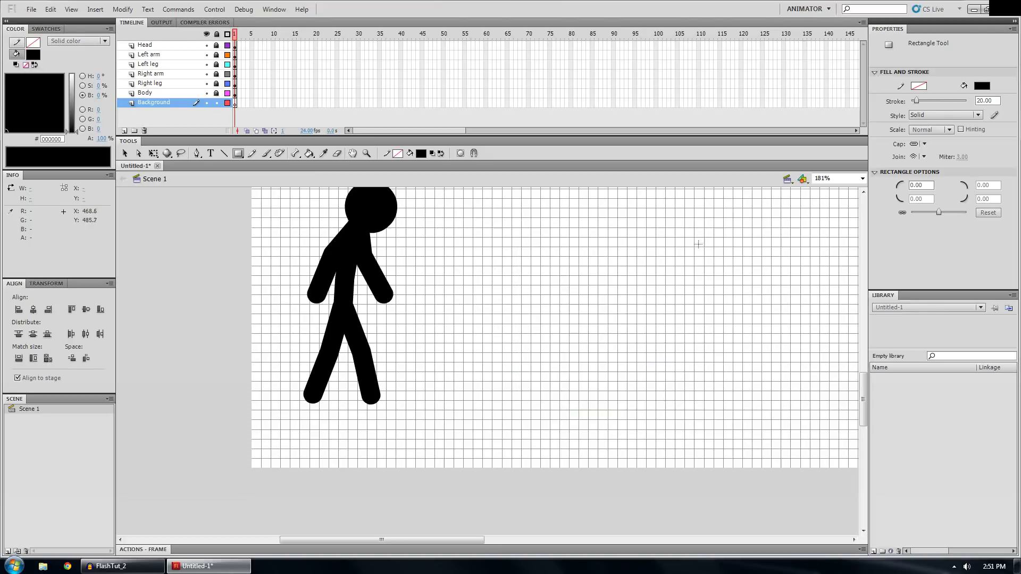
- Draw a light grey #CCCCCC ground rectangle, about 1380 by 140 px, across the stage's lower edge just under the figure's feet
left_click(984, 88)
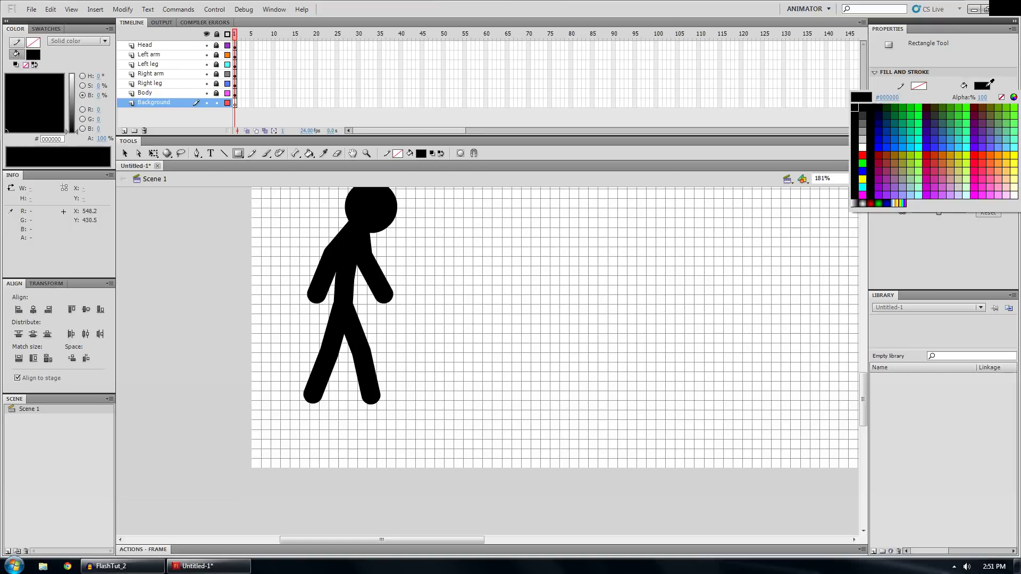
left_click(863, 137)
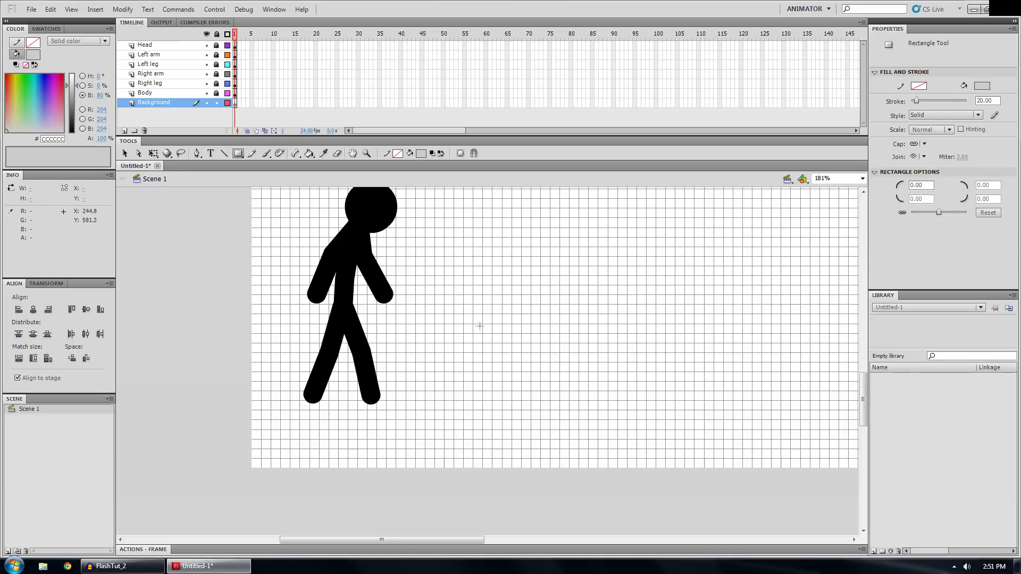
key("z")
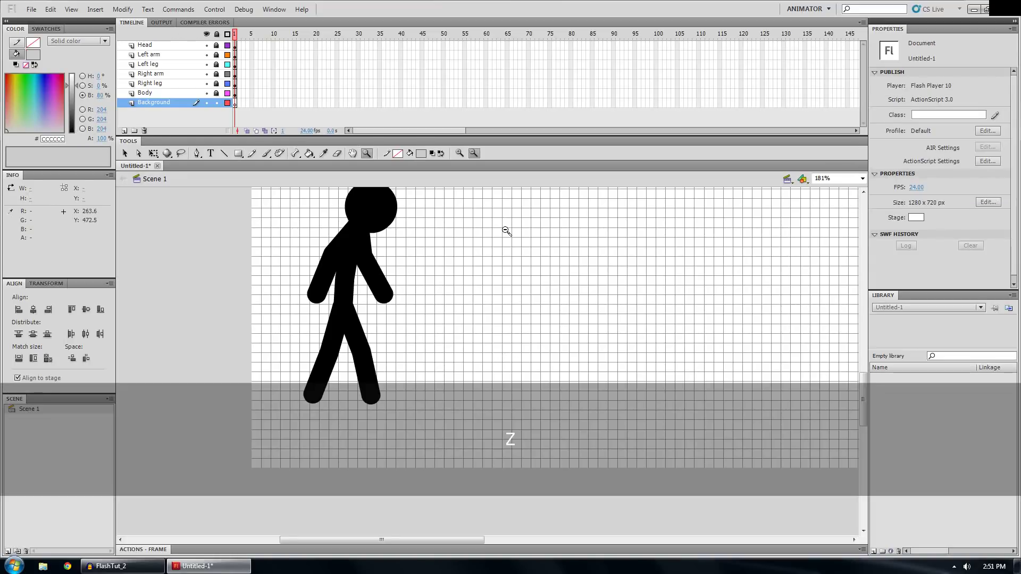
left_click(506, 222, "alt")
key("space")
left_click_drag(598, 385, 437, 383)
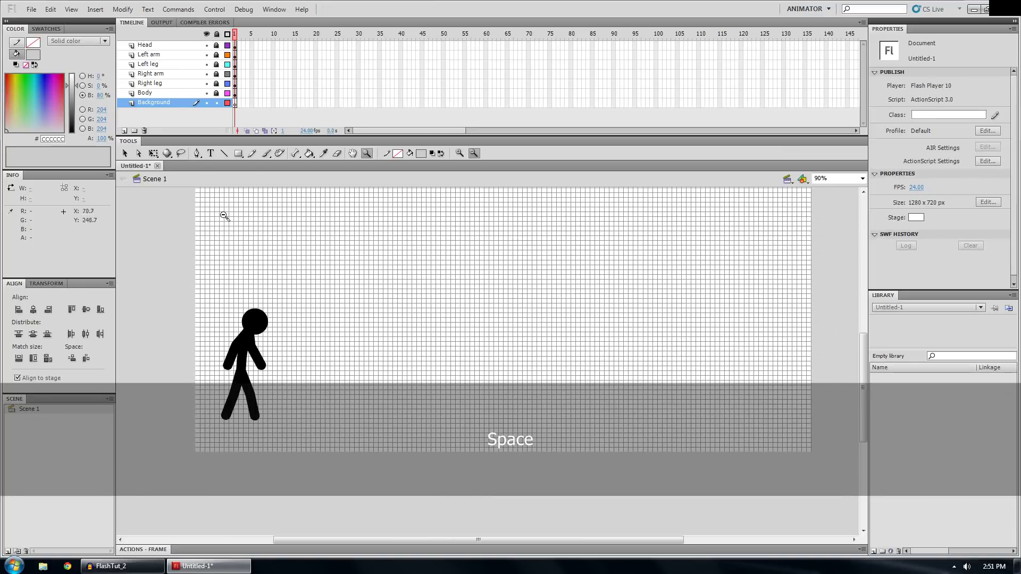
left_click(238, 155)
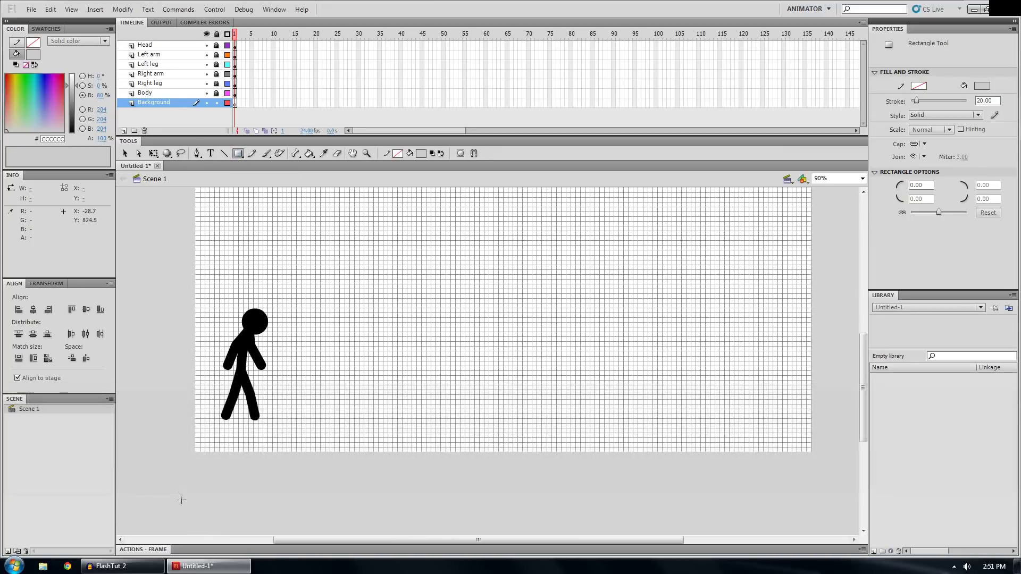
left_click_drag(171, 486, 835, 418)
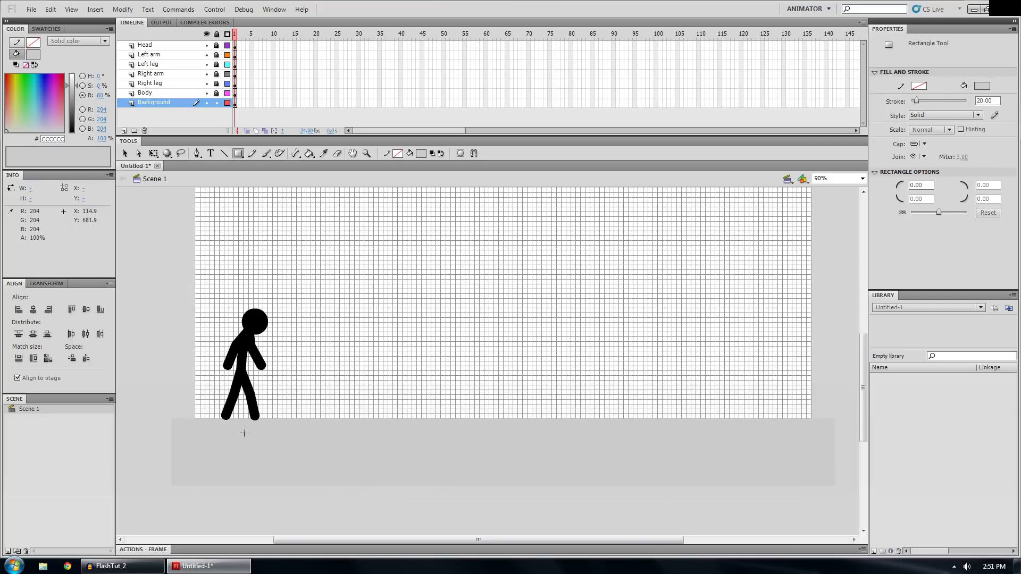
- Select the ground rectangle's left end, try a light grey brush stroke beside the stage and undo it
key("ctrl")
left_click_drag(152, 399, 191, 501)
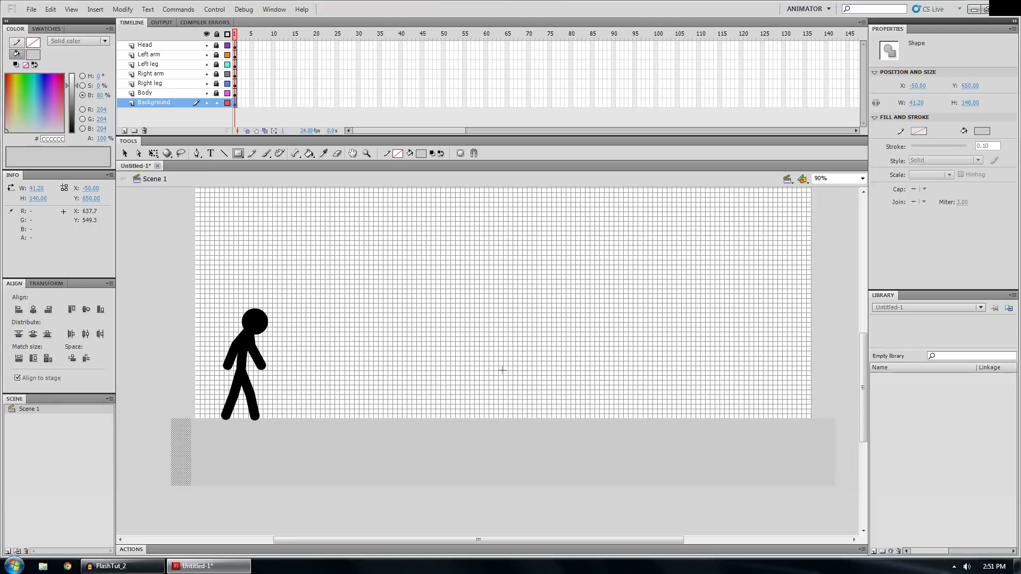
key("b")
left_click_drag(139, 321, 156, 248)
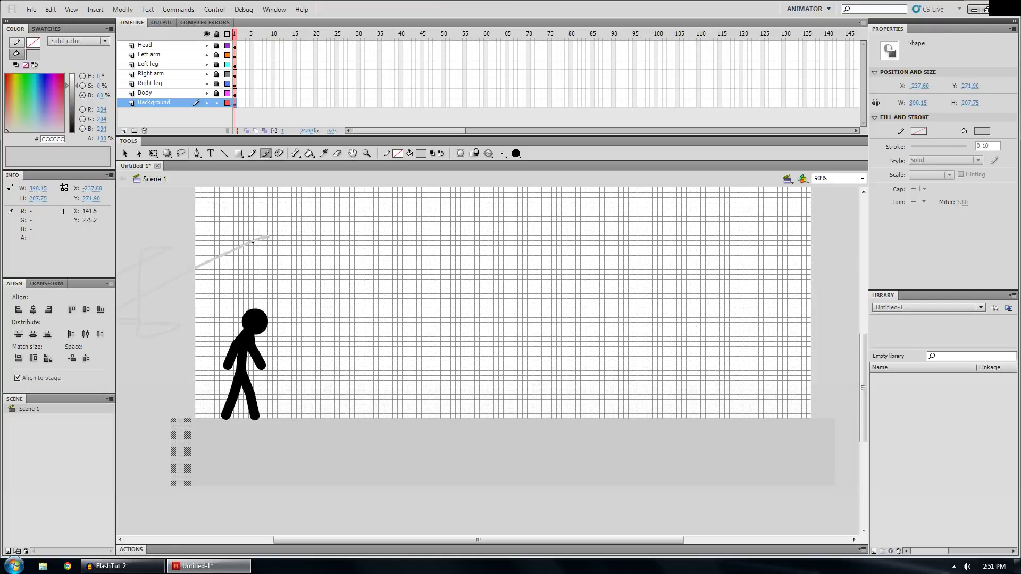
key("ctrl+z")
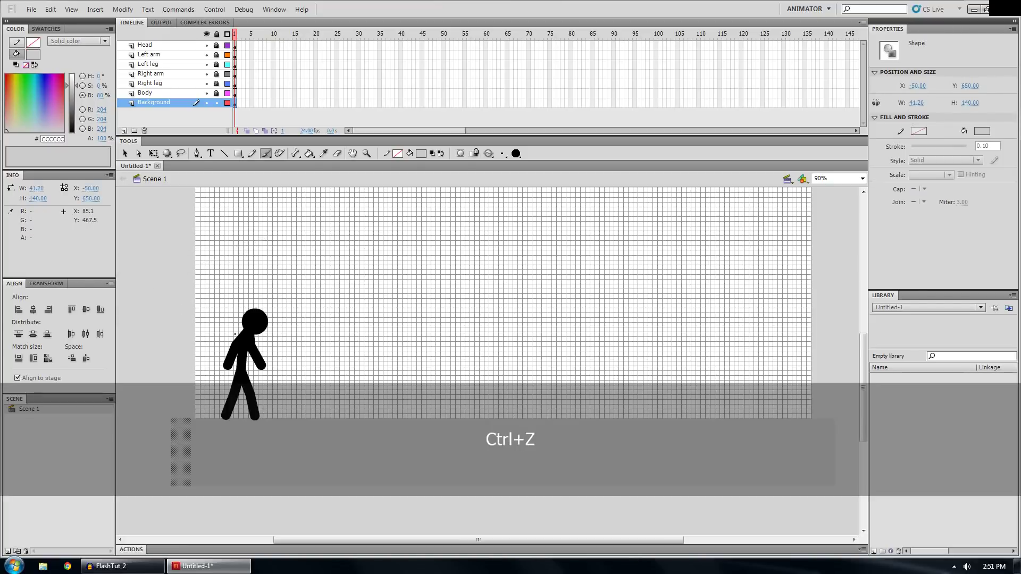
left_click(159, 256, "ctrl")
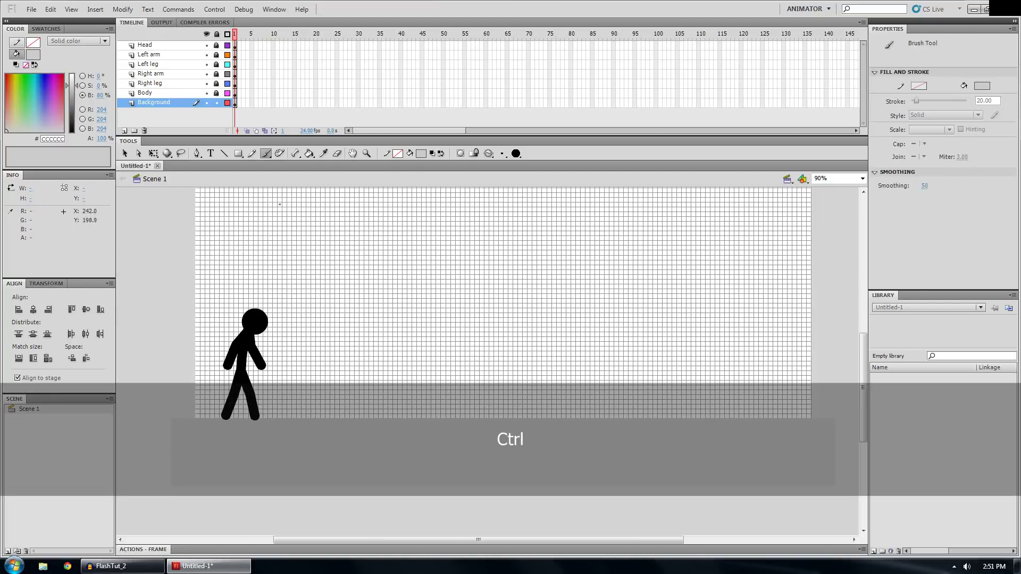
- Try a blue #297FCC brush stroke beside the stage, undo it and restore the light grey #CCCCCC fill
left_click_drag(154, 262, 149, 235)
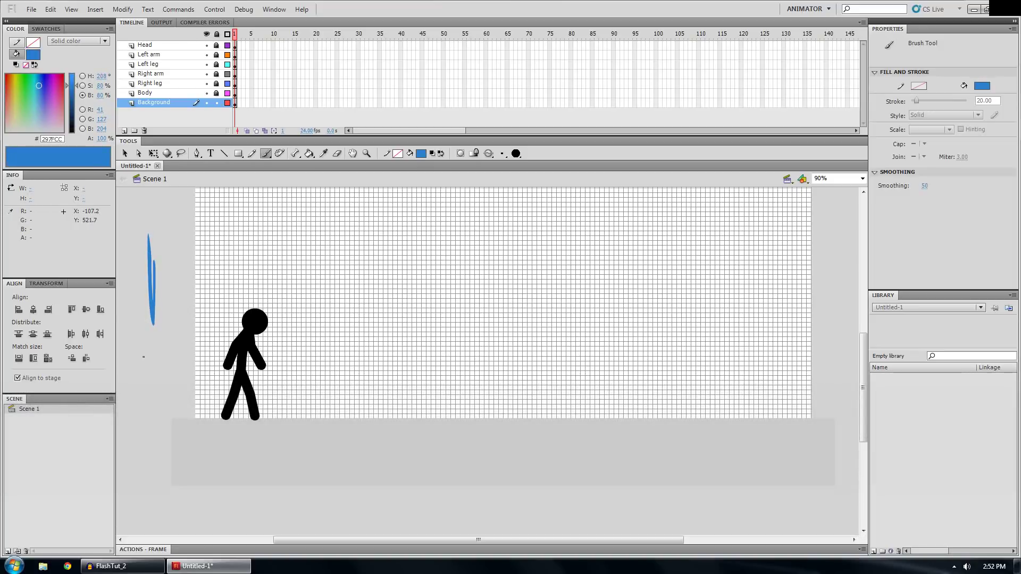
key("ctrl+z")
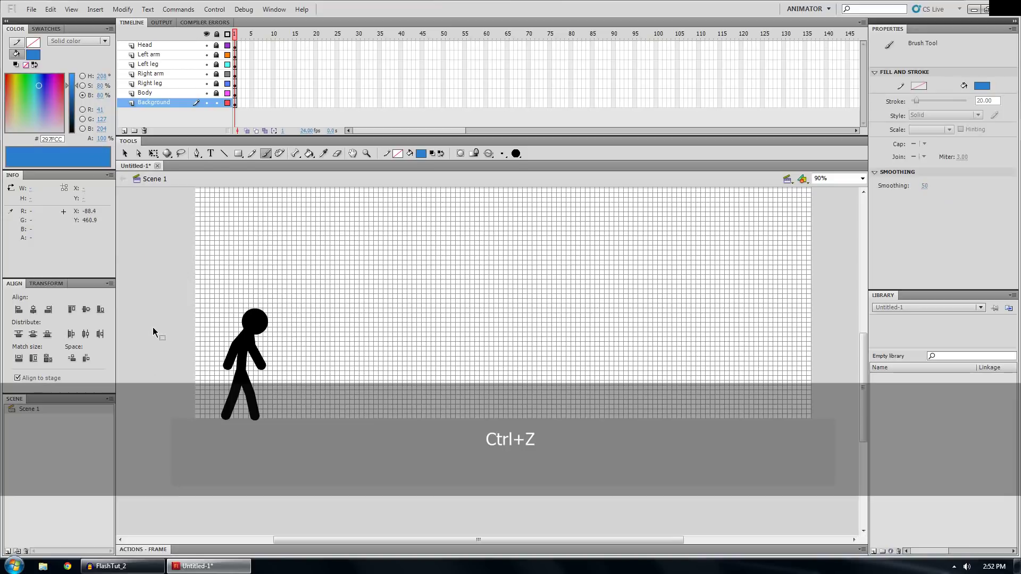
left_click(36, 57)
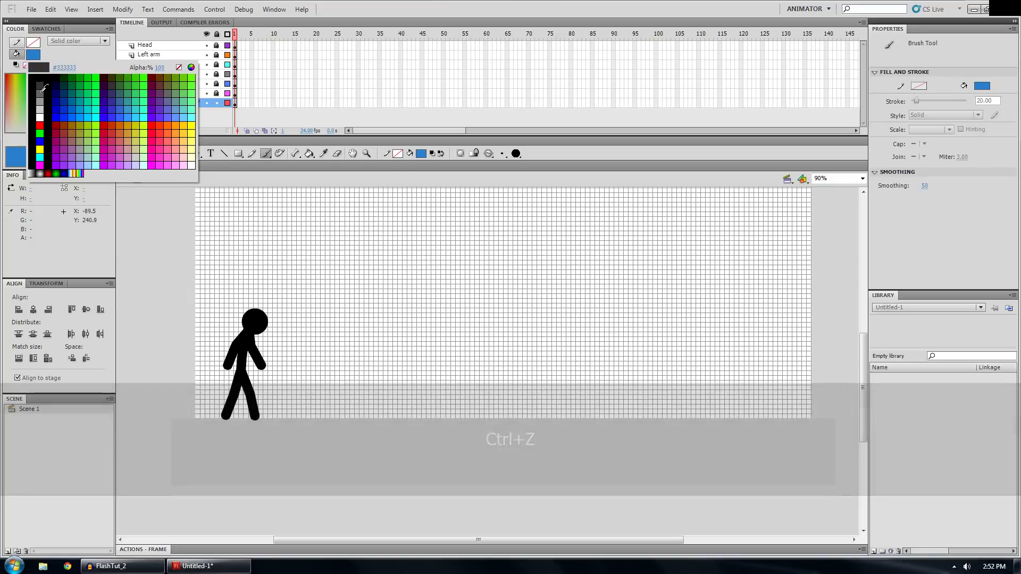
left_click(40, 109)
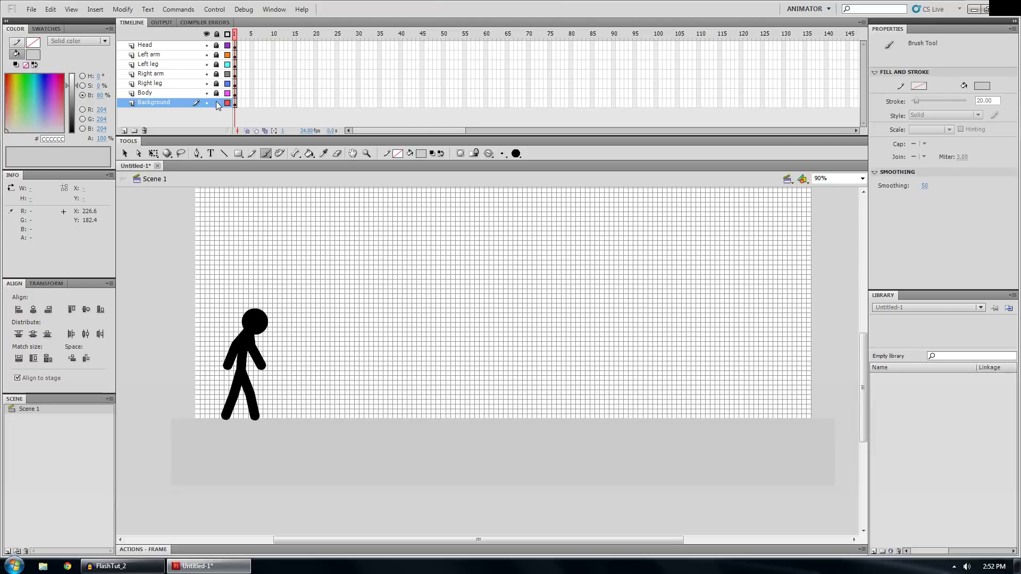
- Select the whole ground rectangle, first through its Background keyframe and again on the stage, and clear the selection
left_click(234, 103)
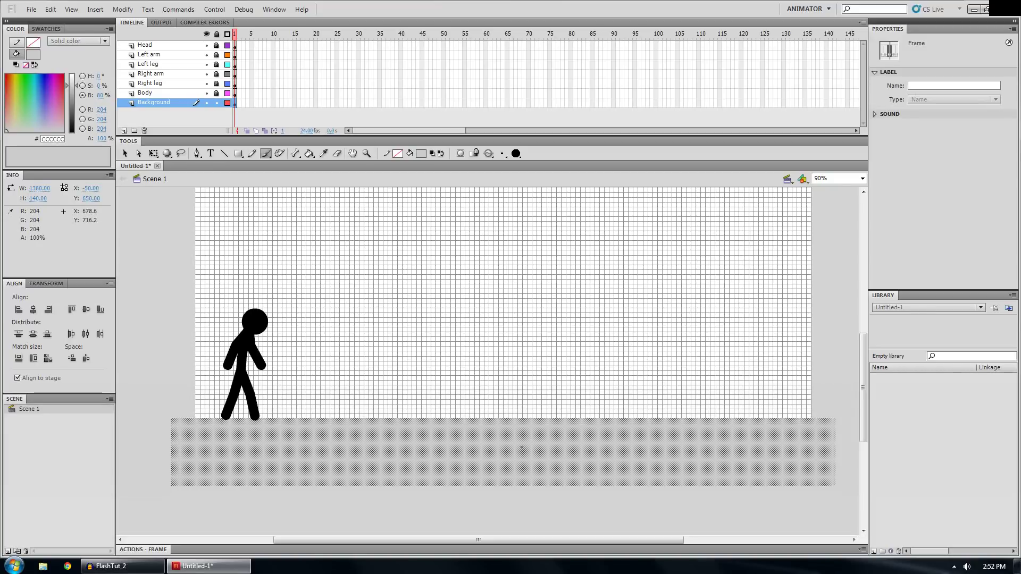
left_click(126, 155)
left_click(386, 326)
left_click(381, 464)
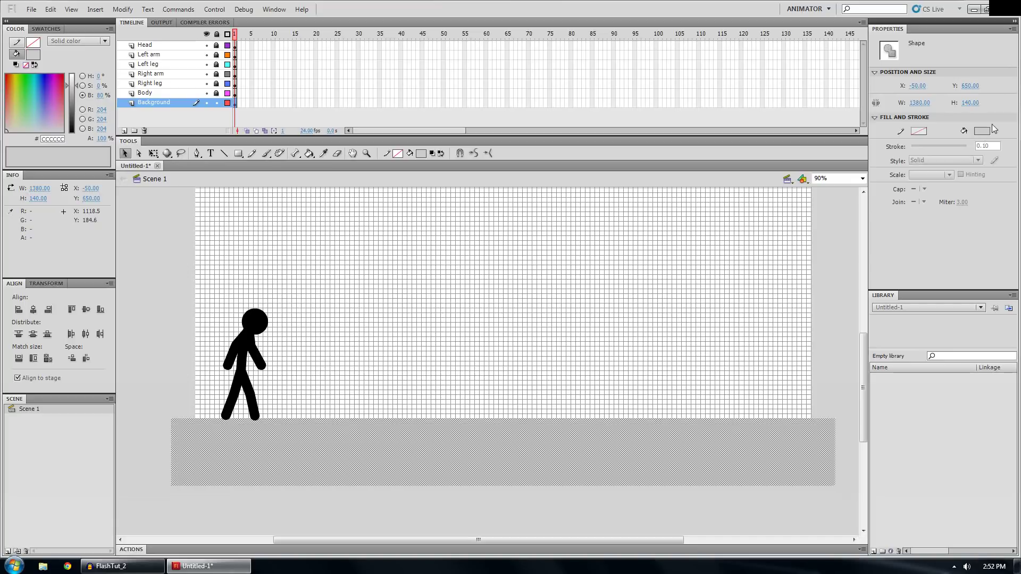
left_click(377, 272)
- Recolour the ground rectangle to darker grey #999999 with the Paint Bucket tool
left_click(309, 154)
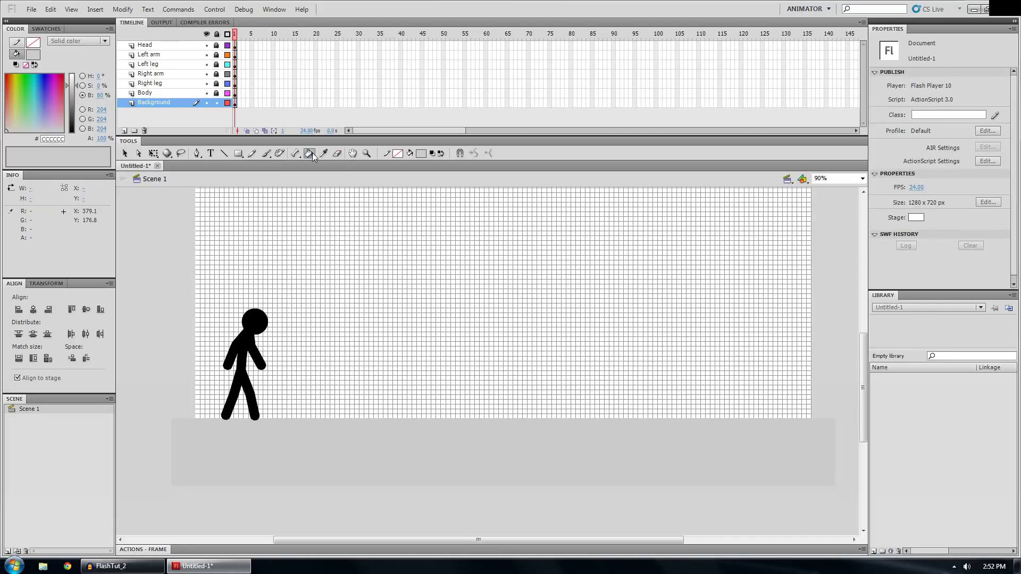
left_click(421, 159)
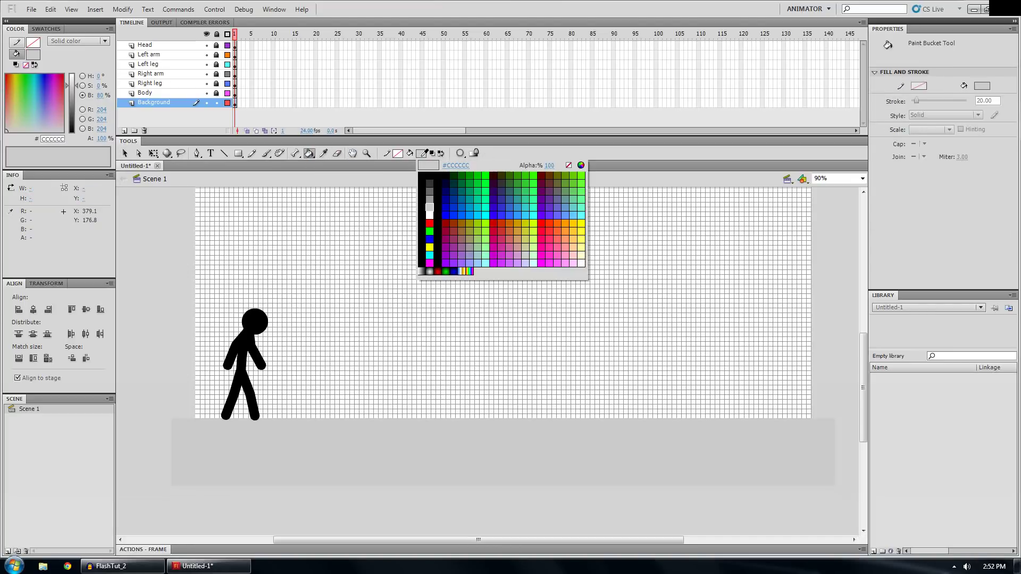
left_click(426, 194)
left_click(409, 429)
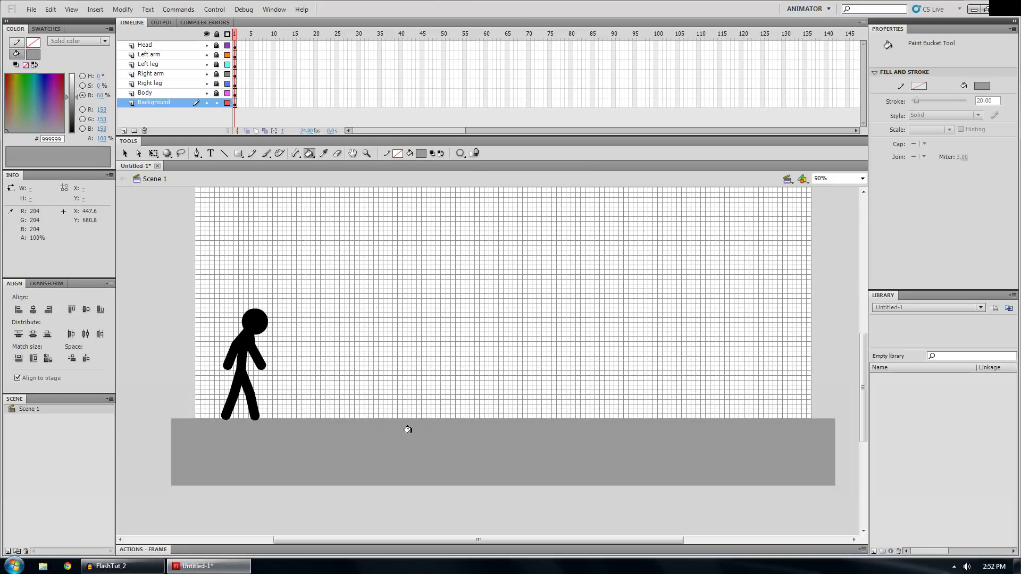
key("v")
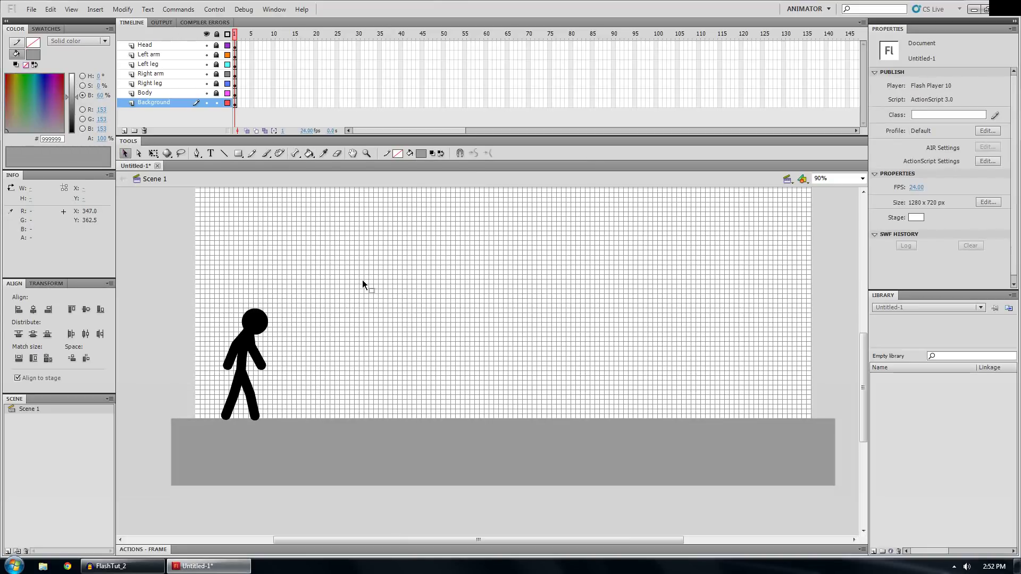
- Unlock all the body-part layers while keeping the Background layer locked
left_click(216, 35)
left_click(217, 35)
left_click(216, 103)
key("z")
left_click_drag(161, 263, 371, 449)
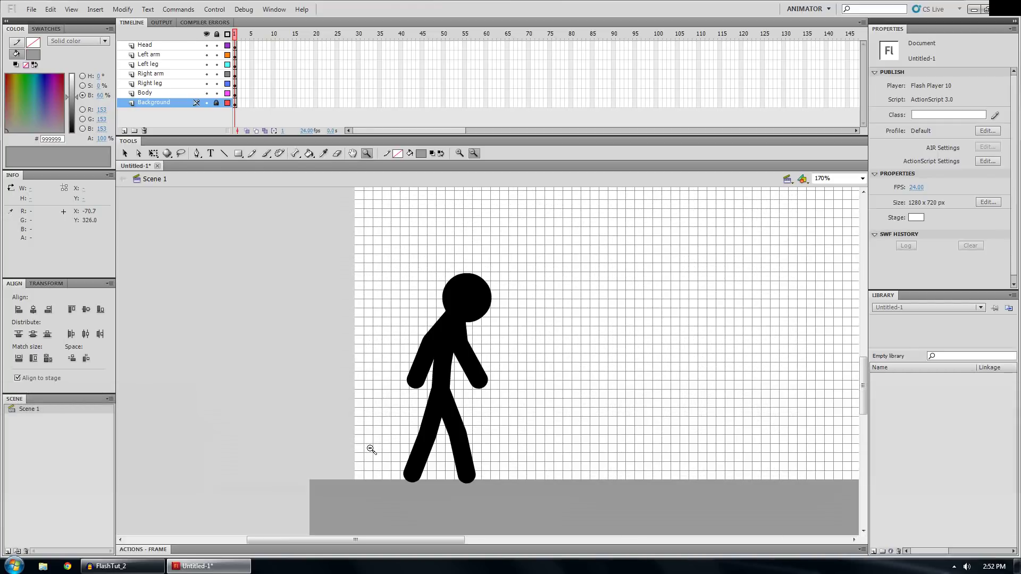
key("space")
left_click_drag(564, 411, 499, 399)
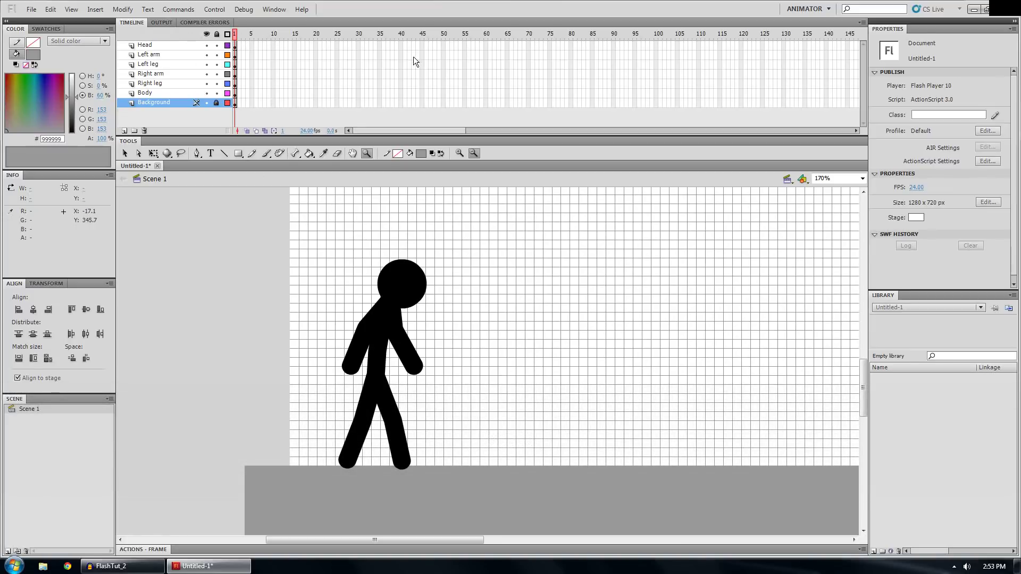
- Extend the Background layer to frame 100 by inserting a frame there, and return the playhead to frame 1
left_click_drag(319, 105, 558, 66)
left_click(609, 74)
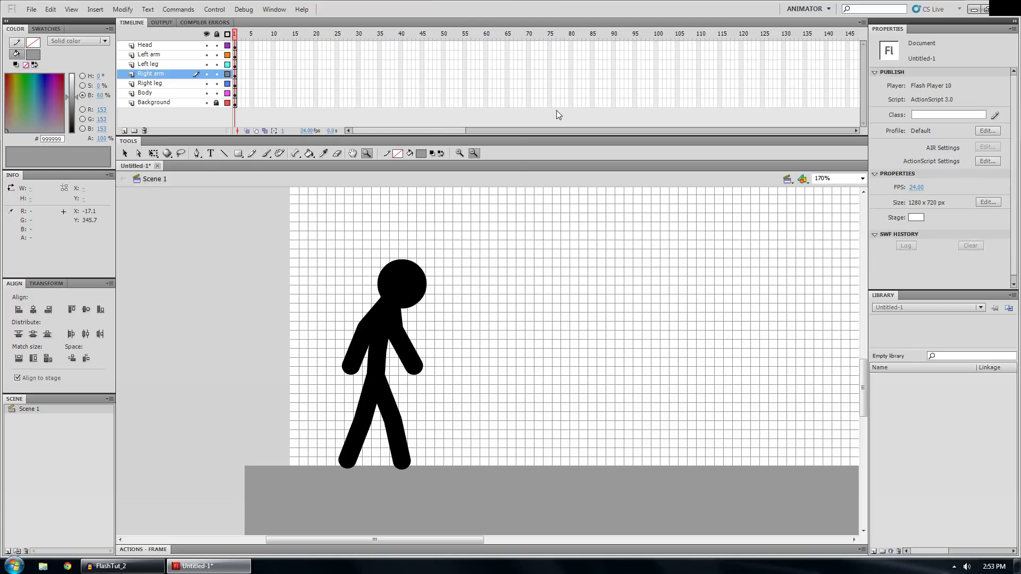
right_click(656, 102)
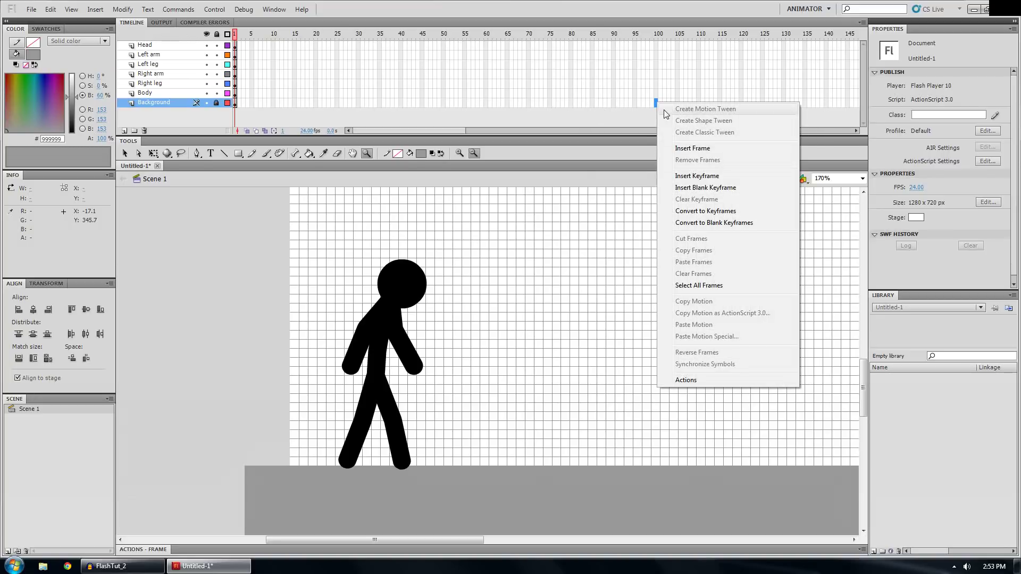
left_click(686, 149)
left_click_drag(657, 38, 235, 36)
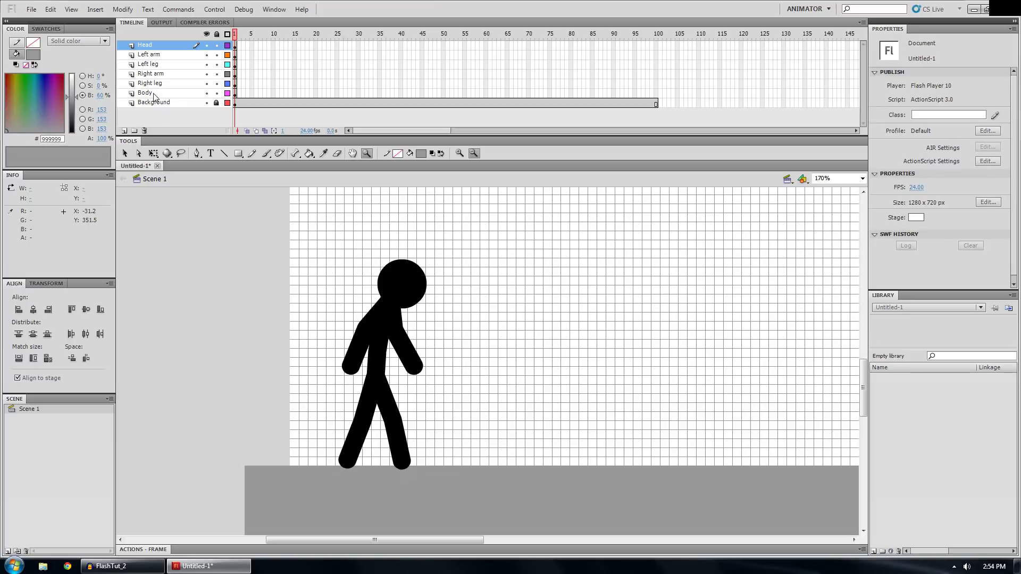
- Insert a layer folder above the Head layer and name it Stick figure
right_click(155, 45)
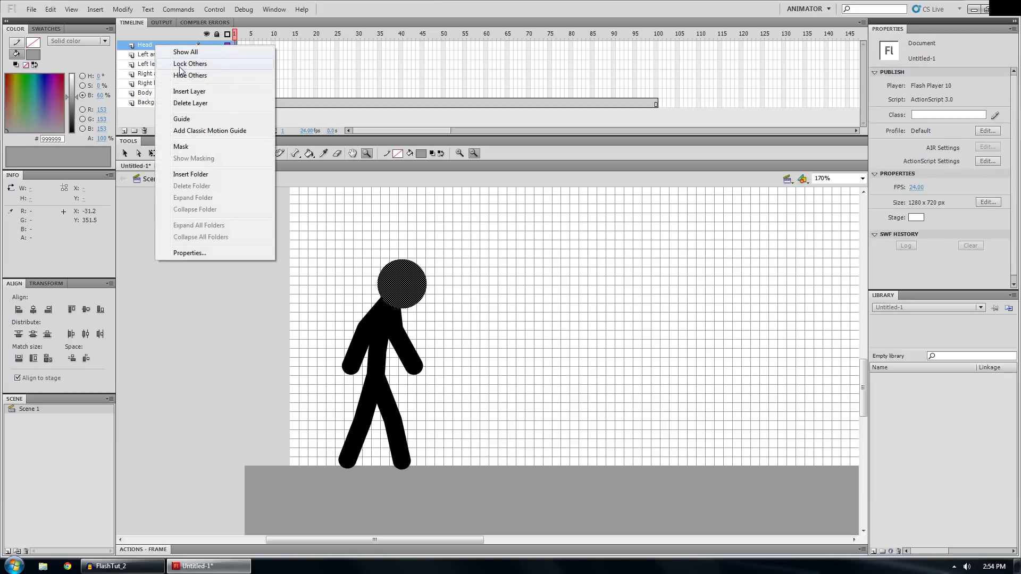
left_click(192, 175)
double_click(150, 46)
type("Stick")
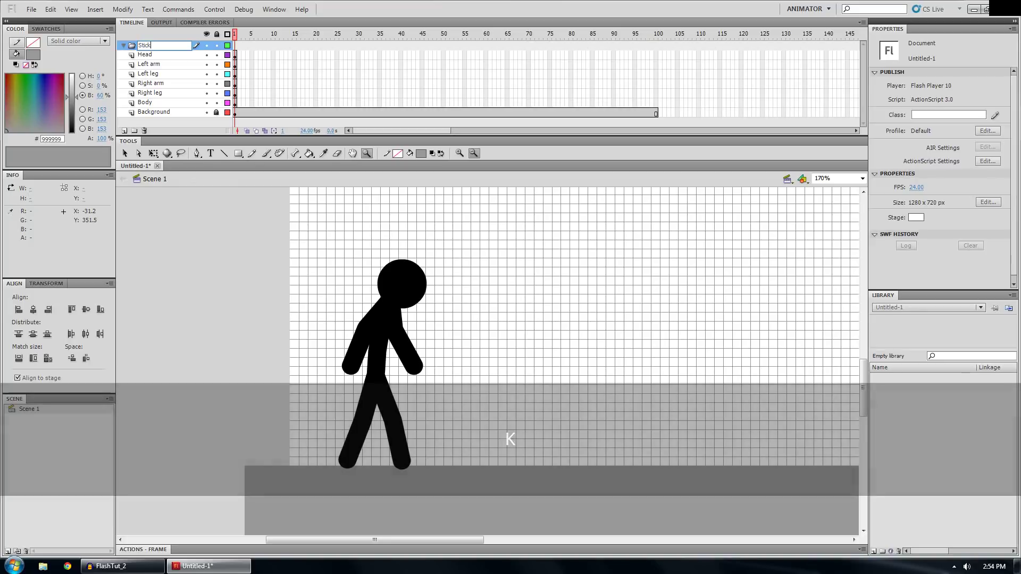
key("shift")
type("figure")
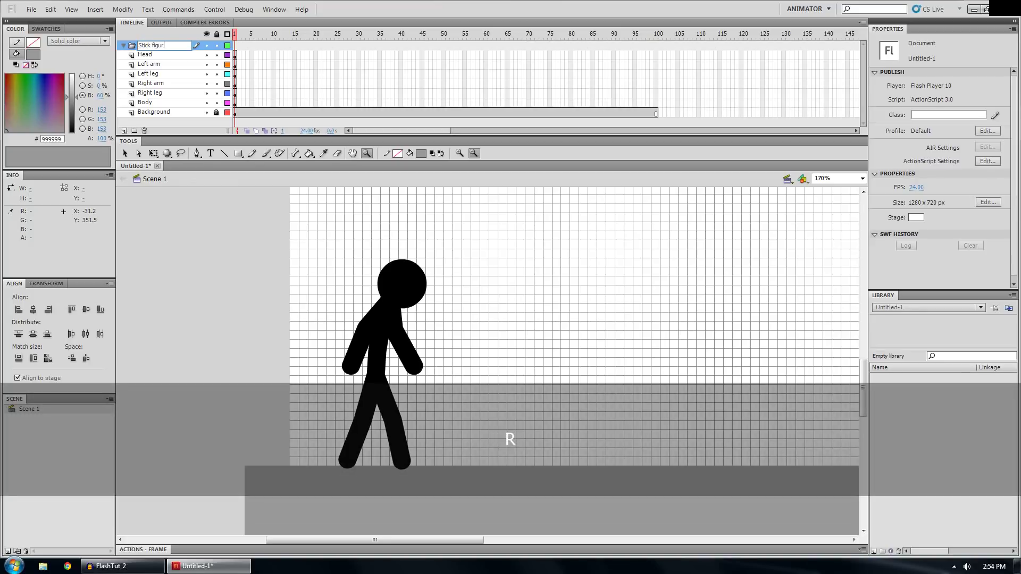
key("Return")
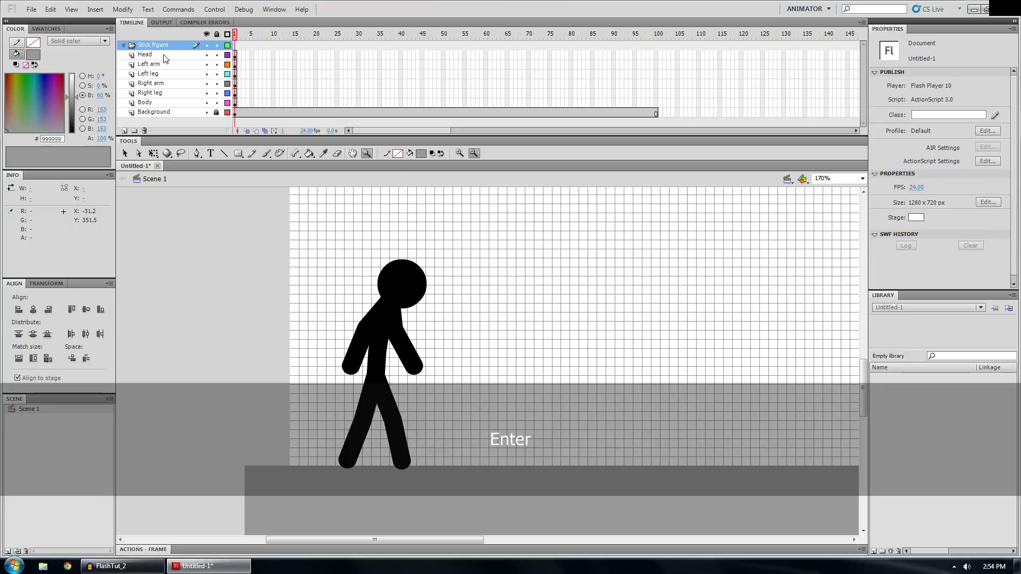
- Move all six layers from Head through Body into the Stick figure folder and collapse the folder
left_click(158, 55)
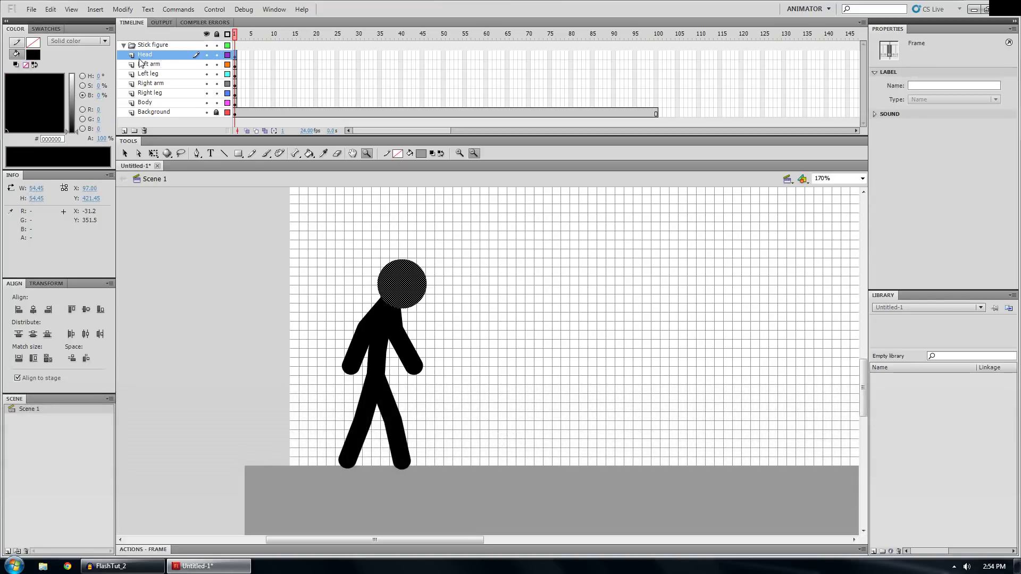
key("shift")
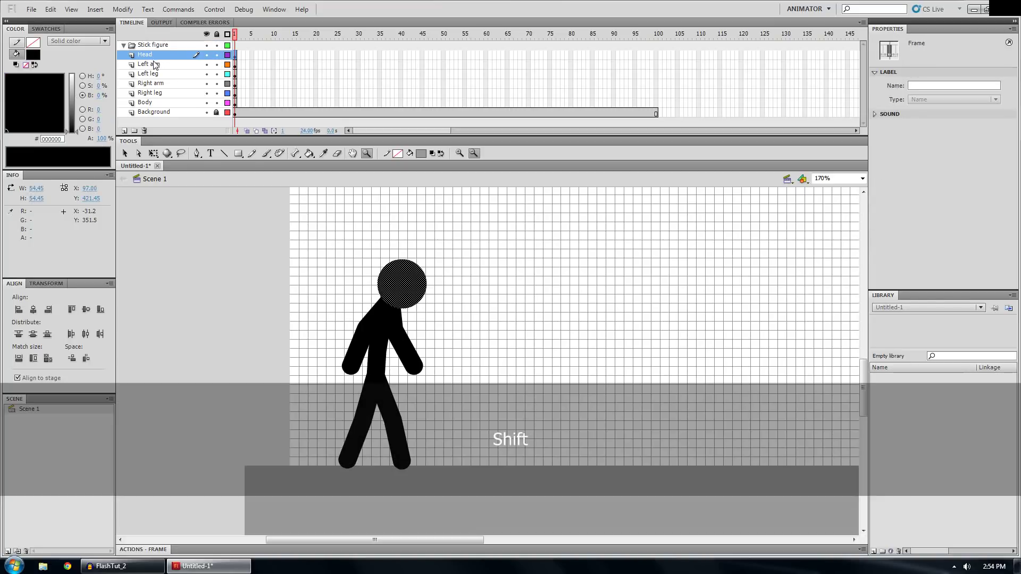
left_click(148, 104, "shift")
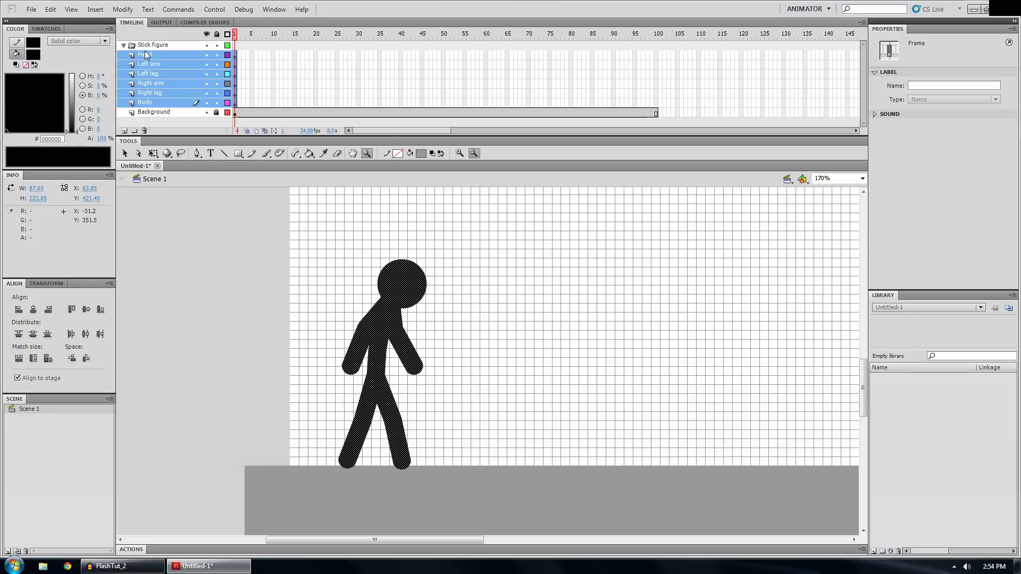
mouse_move(150, 55)
left_mouse_down()
mouse_move(131, 64)
mouse_move(157, 64)
mouse_move(144, 61)
mouse_move(151, 54)
left_mouse_up()
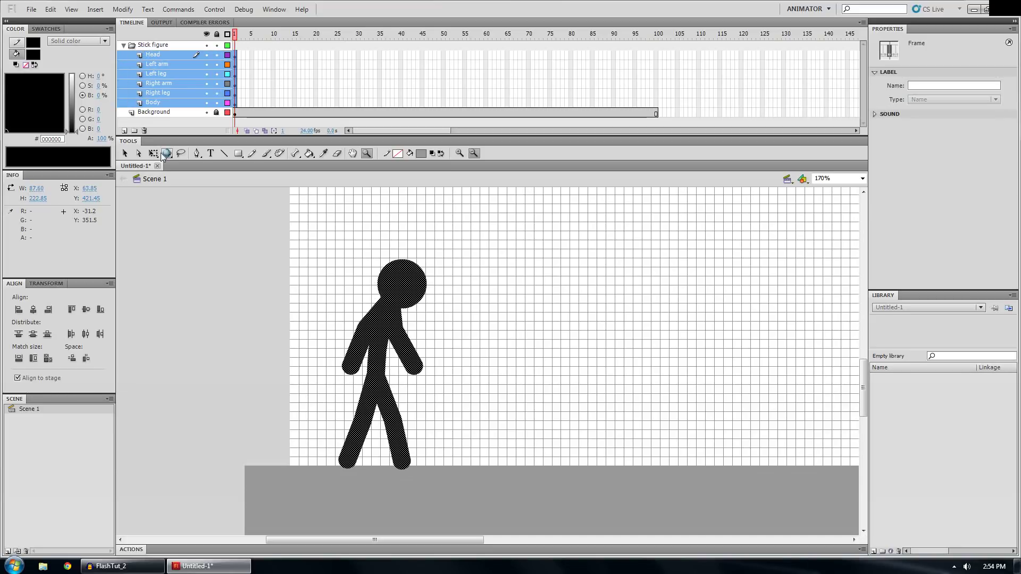
left_click(177, 120)
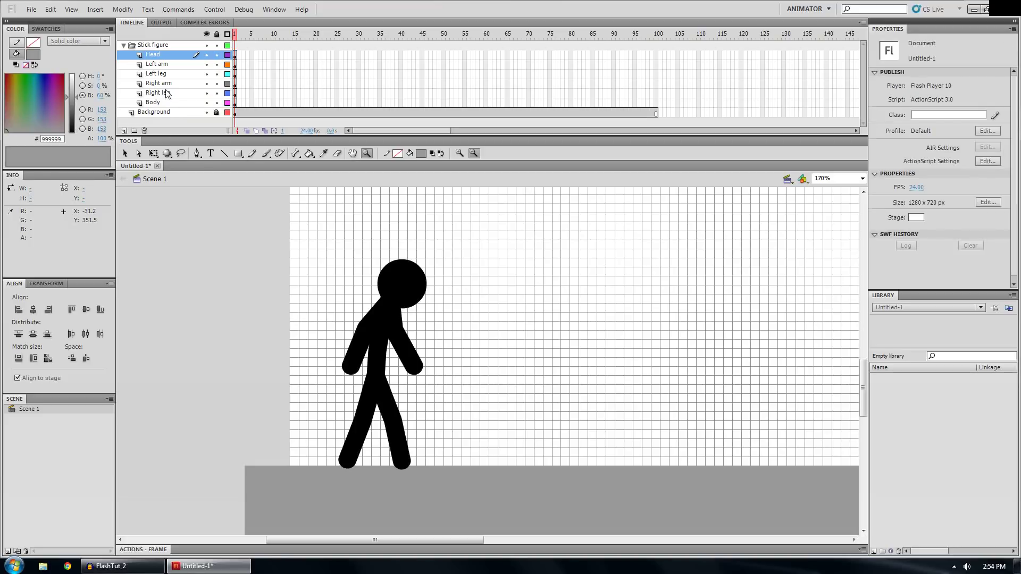
left_click(123, 44)
left_click(155, 79)
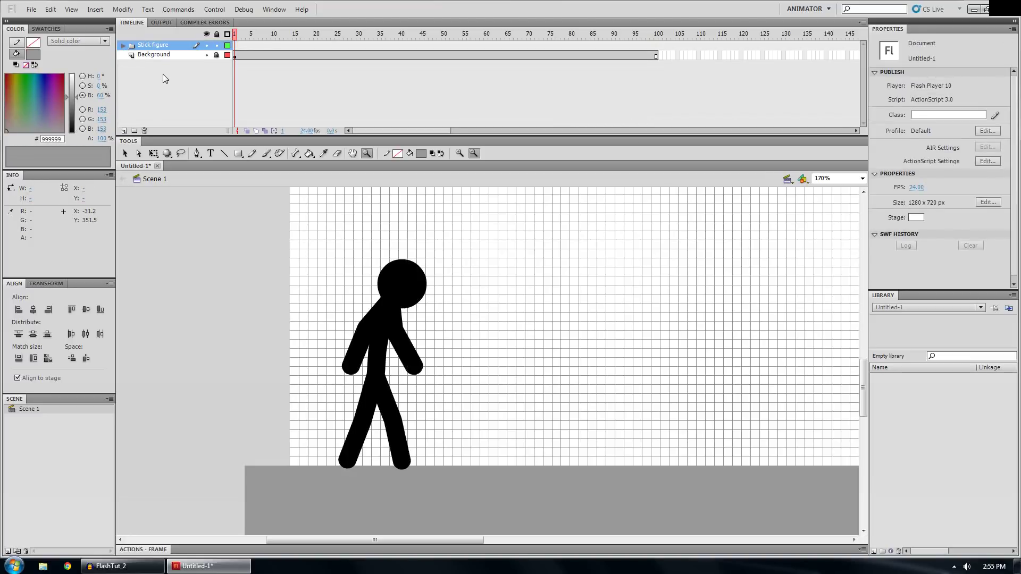
- Expand the Stick figure folder so its body-part layers are listed above the Background layer
left_click(121, 45)
left_click(123, 45)
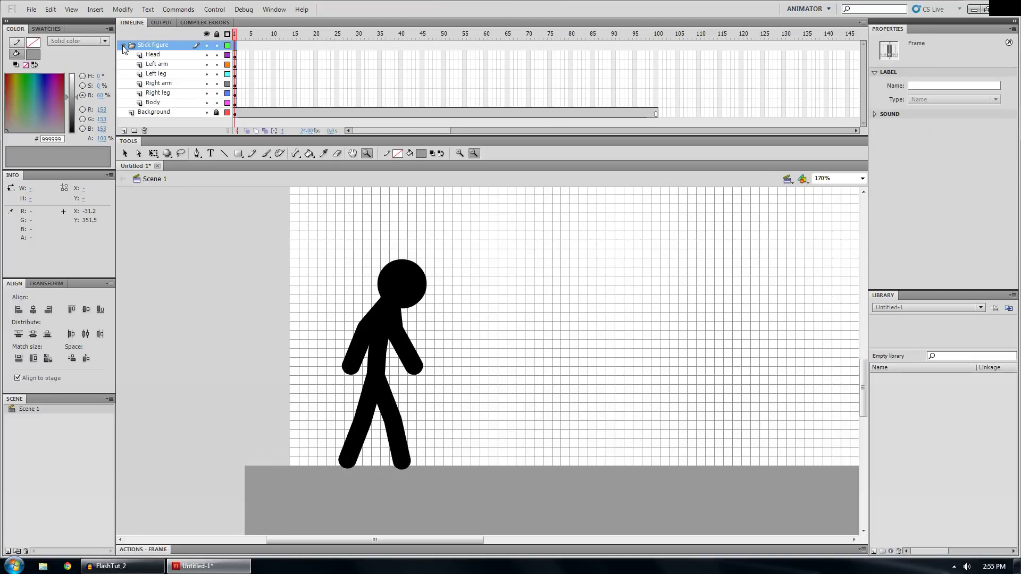
left_click(123, 46)
left_click(123, 46)
left_click(123, 46)
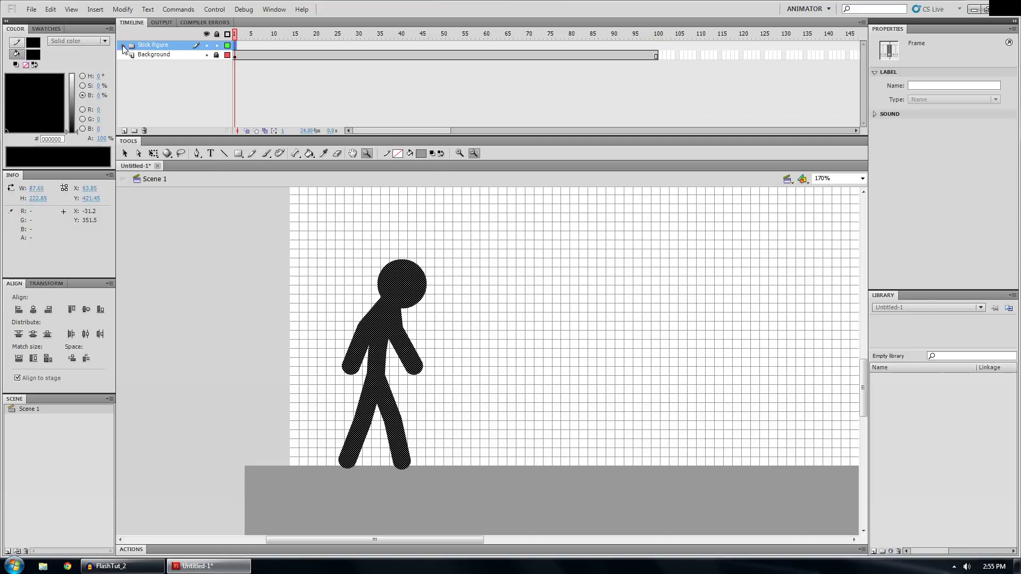
left_click(124, 45)
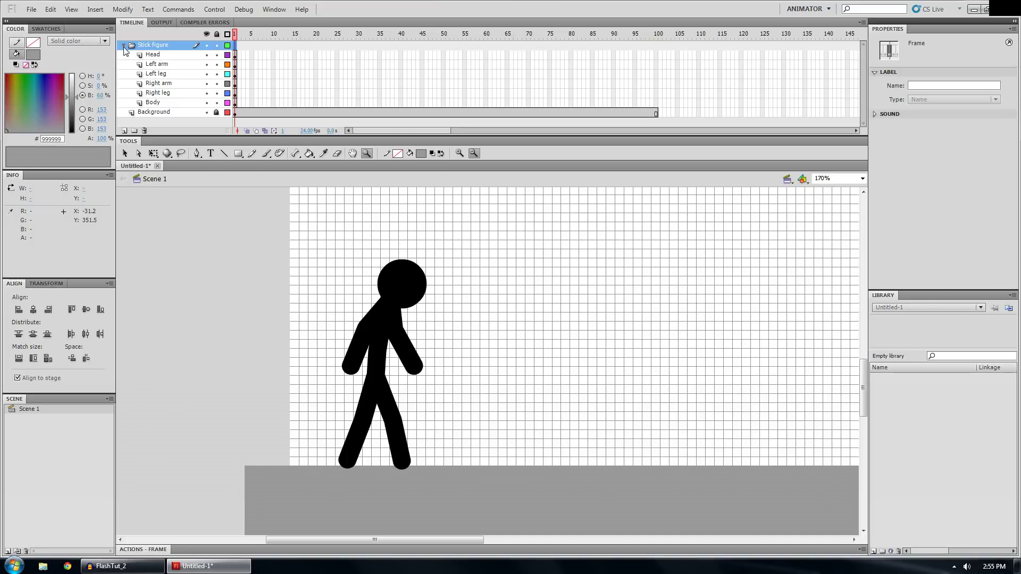
left_click(153, 112)
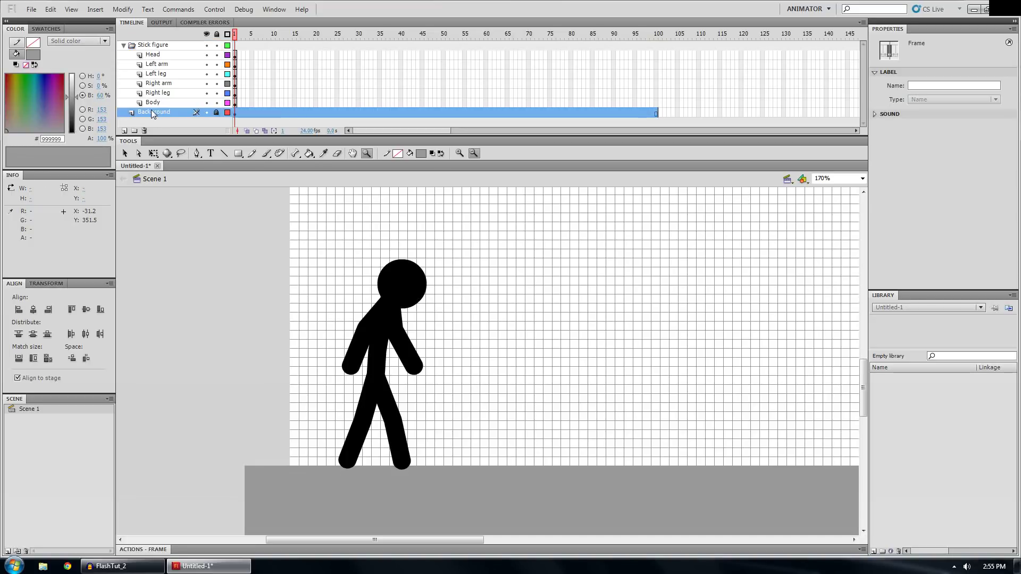
left_click(123, 46)
left_click(123, 46)
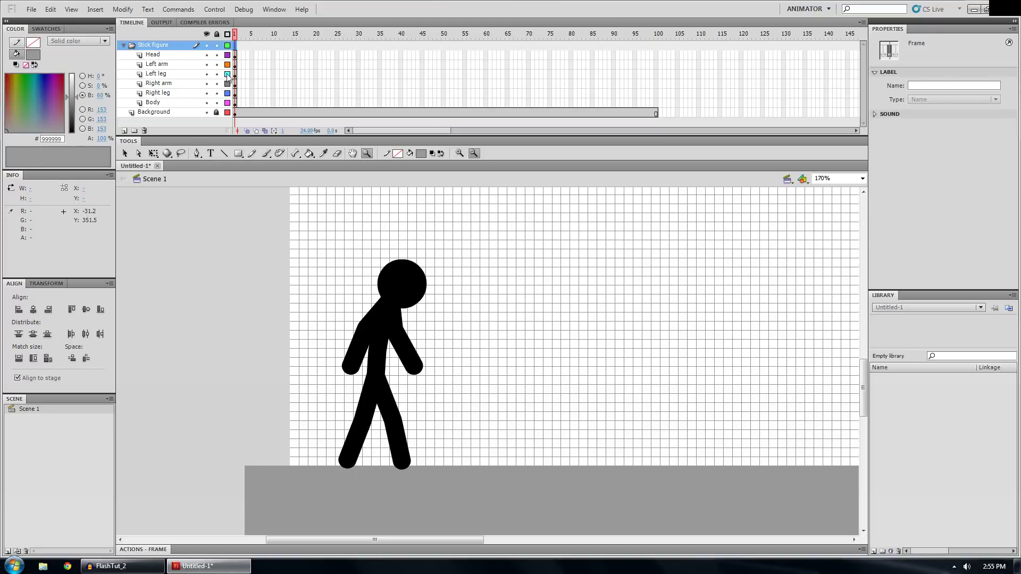
- Insert keyframes at frame 2 on all six stick-figure layers from Head through Body, with the Selection tool active
left_click(157, 64)
key("v")
left_click(469, 283)
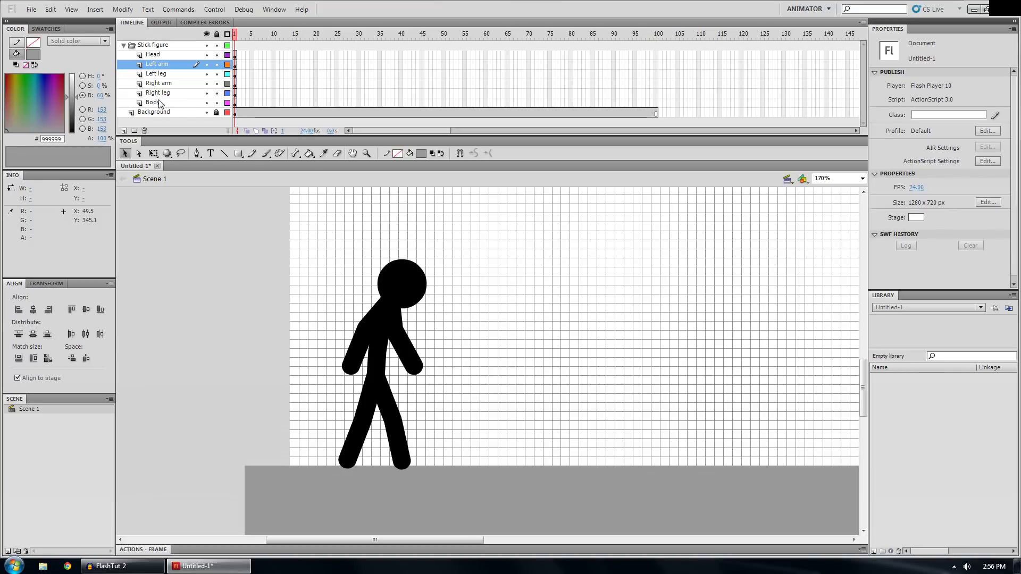
left_click_drag(241, 104, 239, 59)
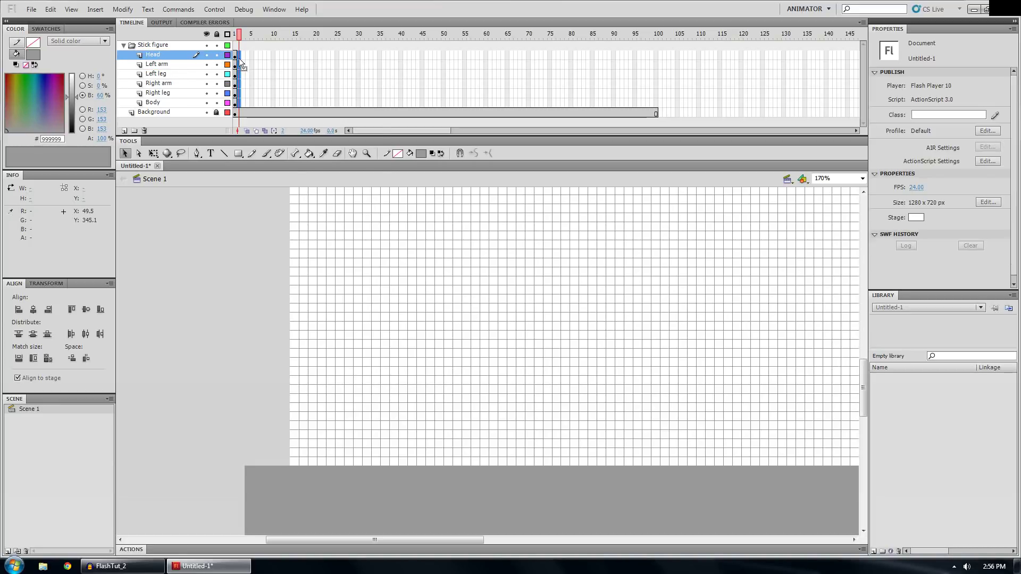
right_click(239, 60)
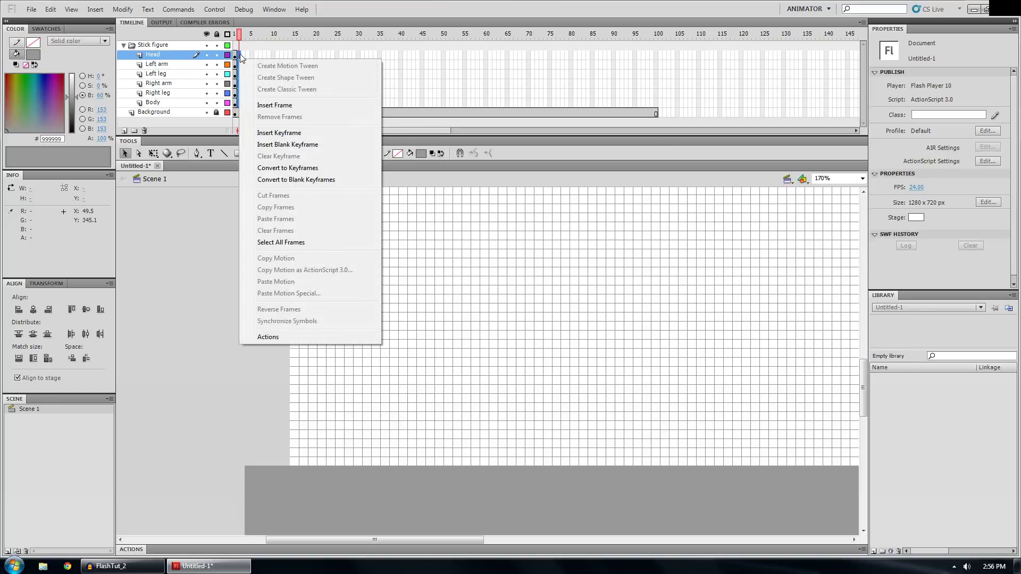
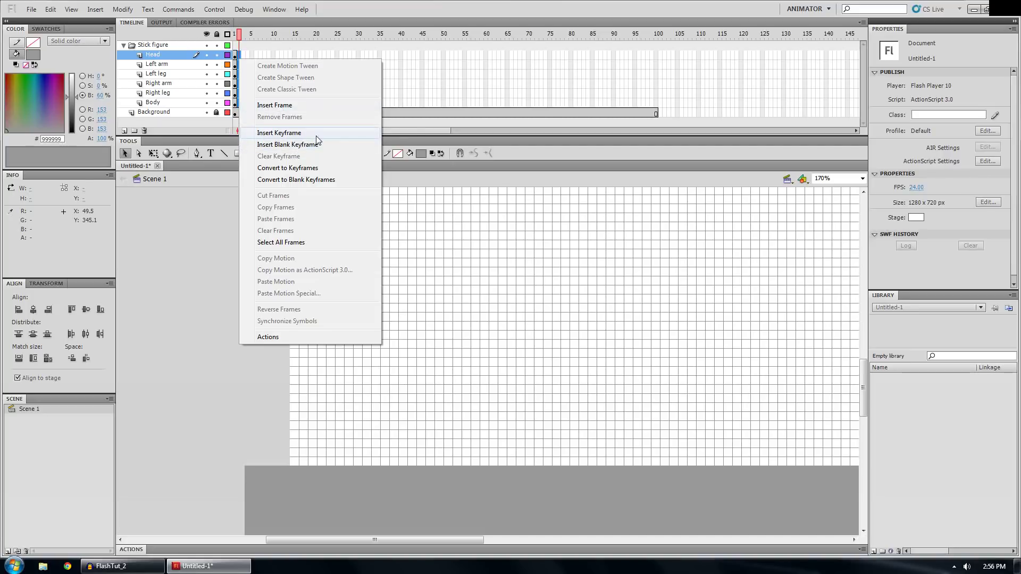
left_click(292, 134)
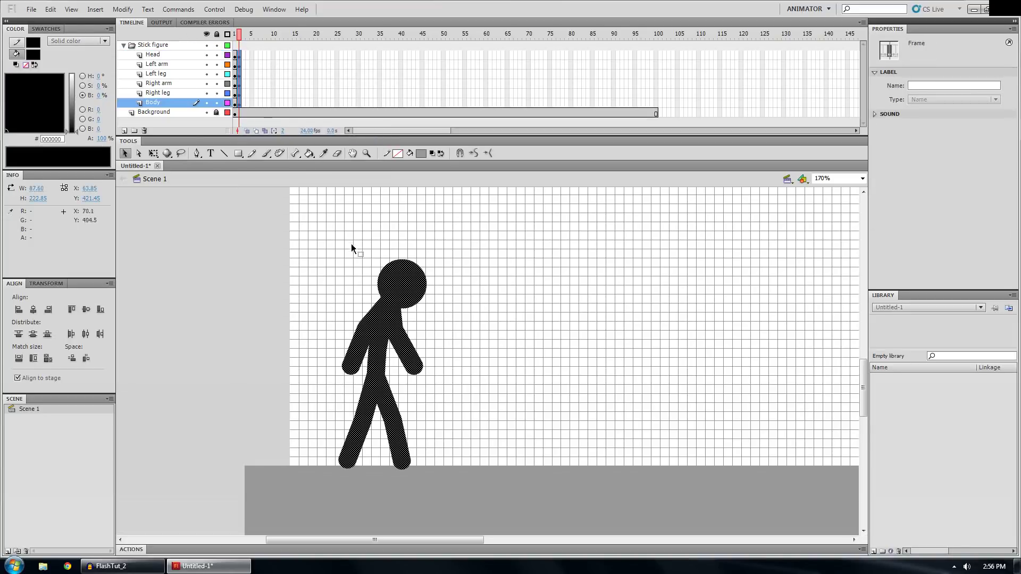
- Compare frames 1 and 2, then select the whole stick figure on frame 2 and nudge it slightly to the right
left_click(234, 35)
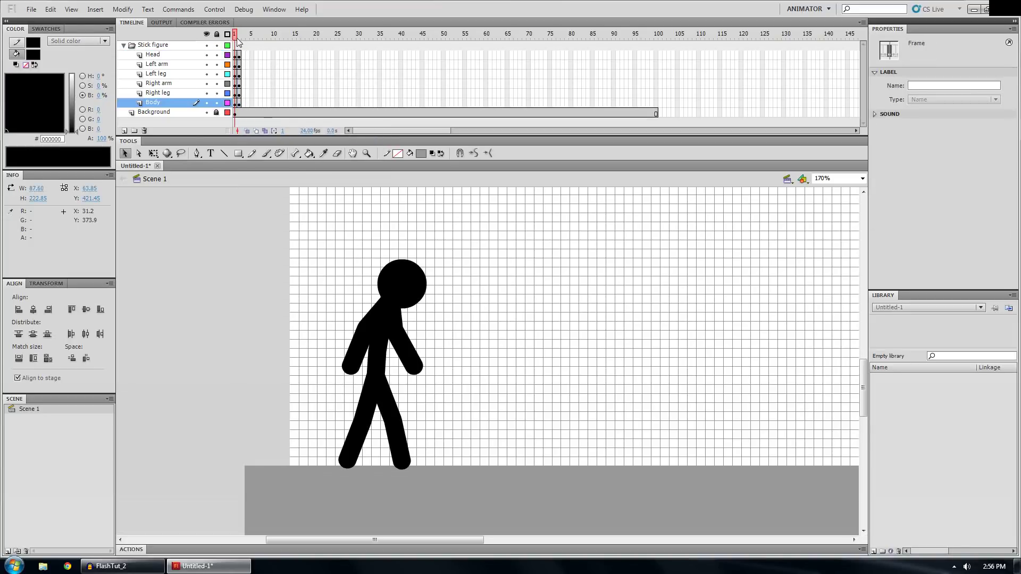
left_click_drag(234, 40, 231, 43)
left_click(239, 41)
left_click(198, 229)
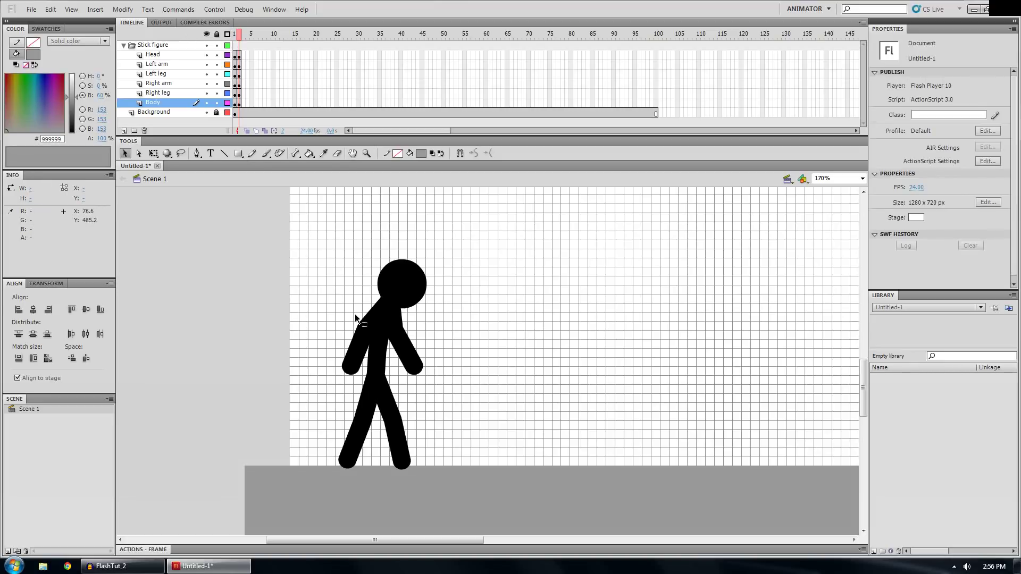
left_click_drag(294, 219, 510, 479)
key("Right")
key("Right")
key("Right")
key("Right")
key("Right")
key("Right")
key("Right")
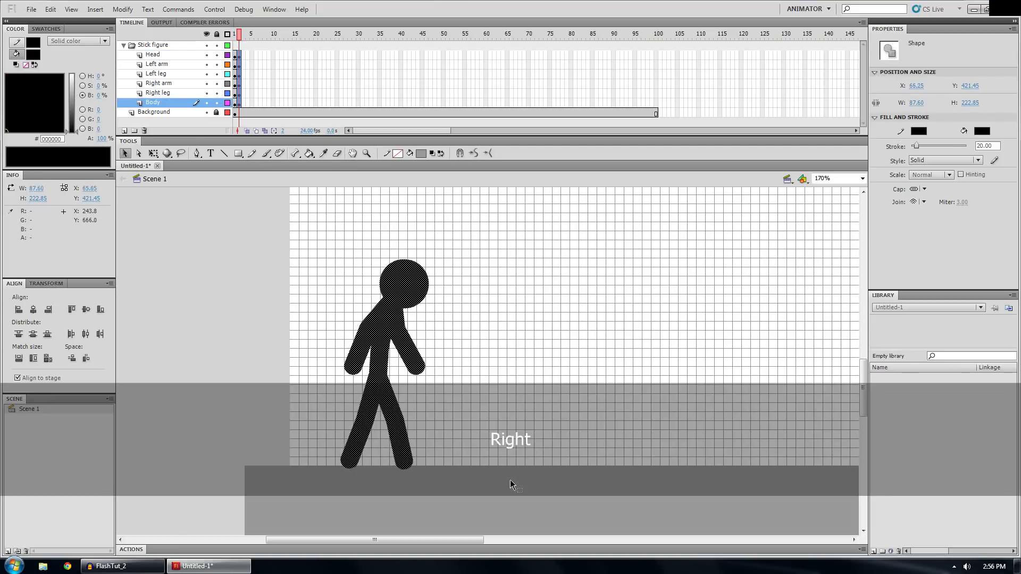
key("Right")
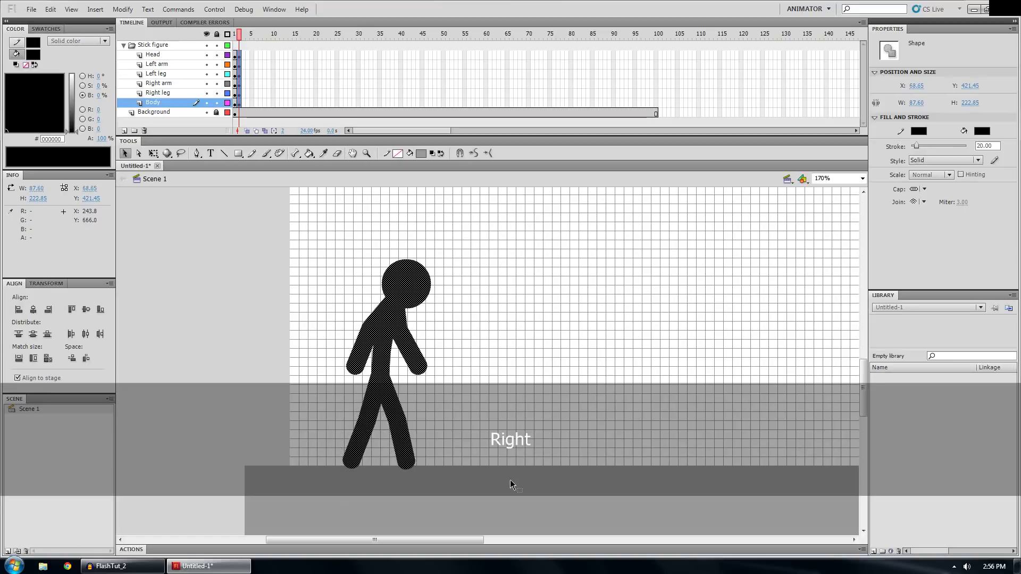
- Deselect the stick figure and turn on onion skinning
left_click(512, 303)
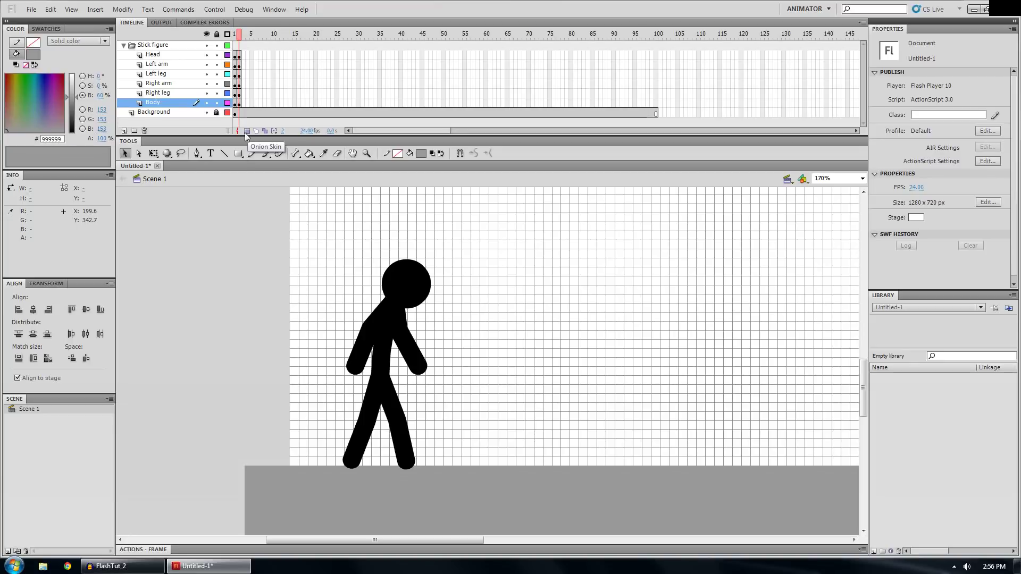
left_click(246, 131)
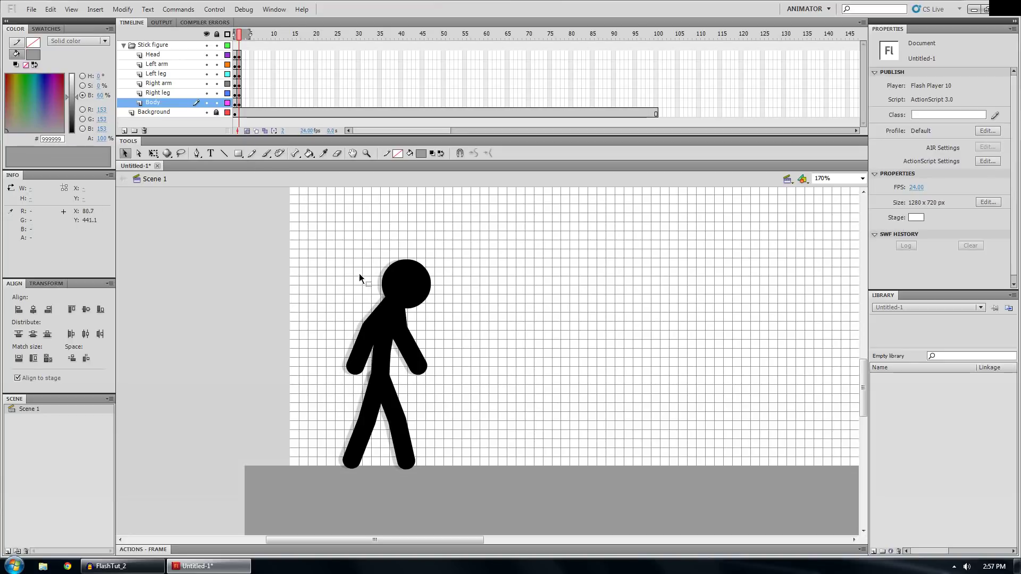
- Examine the onion-skin offset between frames 1 and 2, up close at the head and across the whole figure
key("z")
left_click_drag(331, 238, 417, 335)
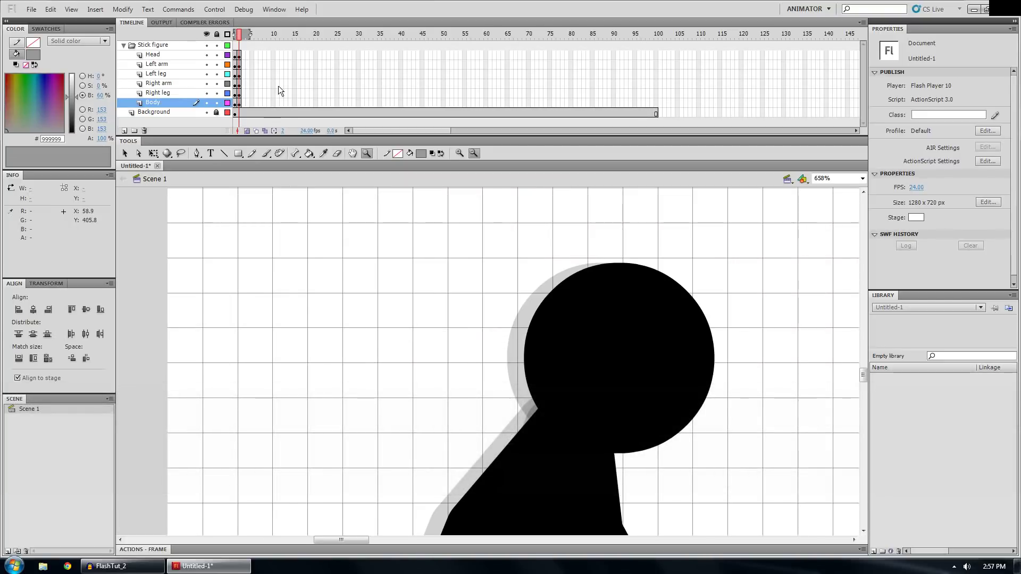
left_click(234, 35)
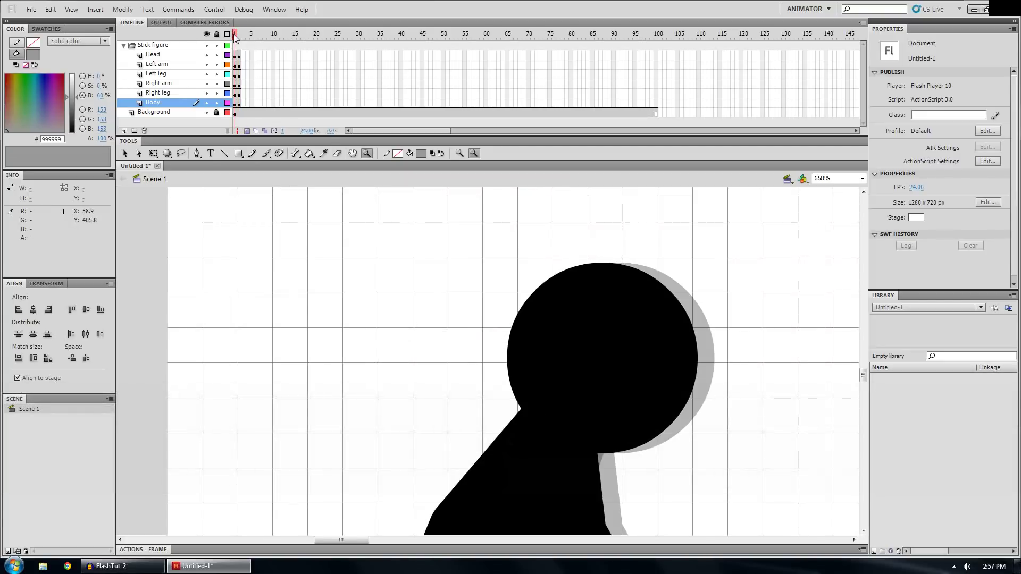
left_click_drag(235, 34, 240, 40)
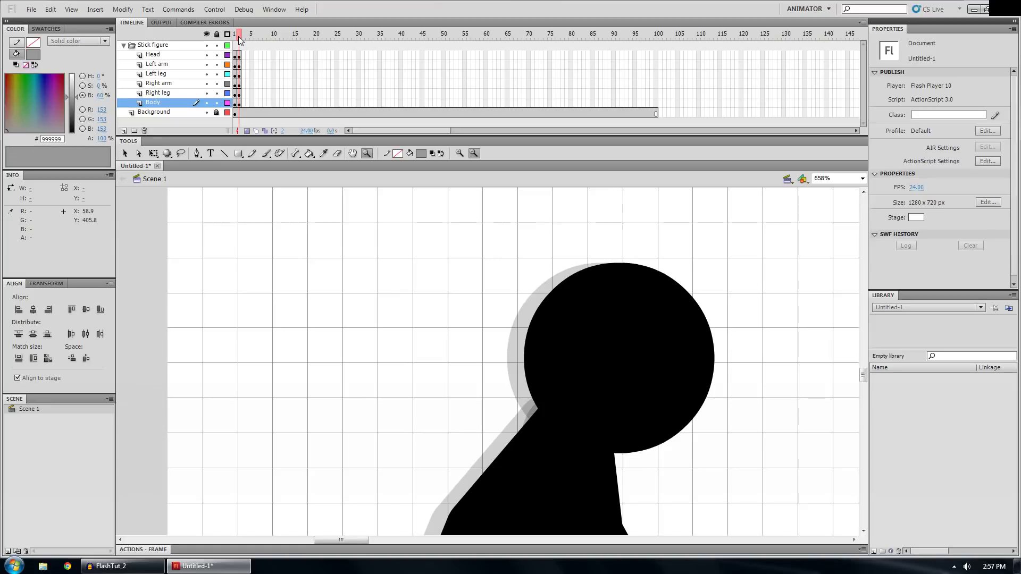
left_click_drag(240, 39, 239, 38)
left_click(497, 349)
left_click_drag(497, 415, 578, 489)
left_click(365, 326, "alt")
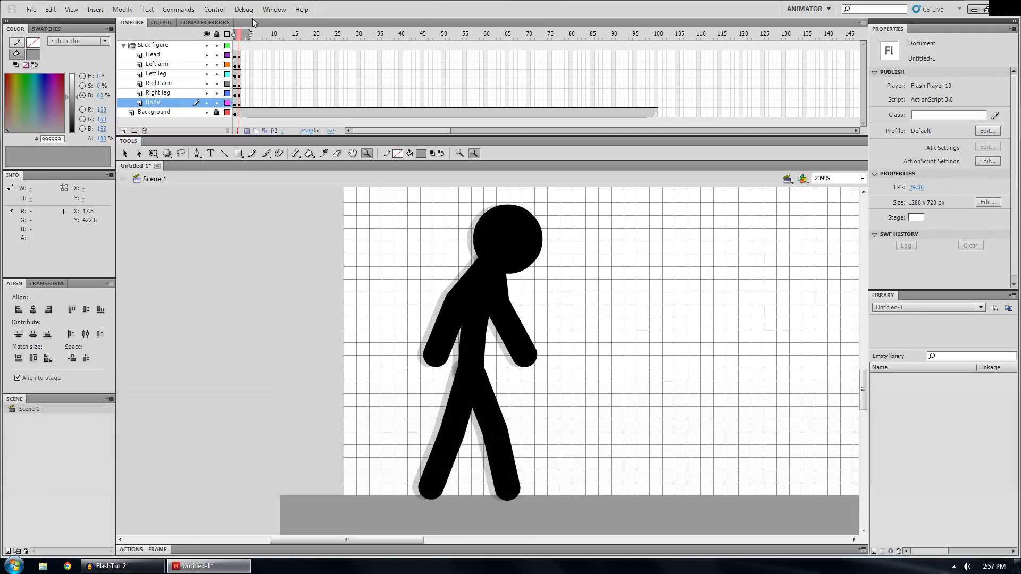
left_click_drag(244, 35, 240, 37)
- Undo the trial move of the front foot in frame 2 and turn off snapping to the grid
left_click(124, 153)
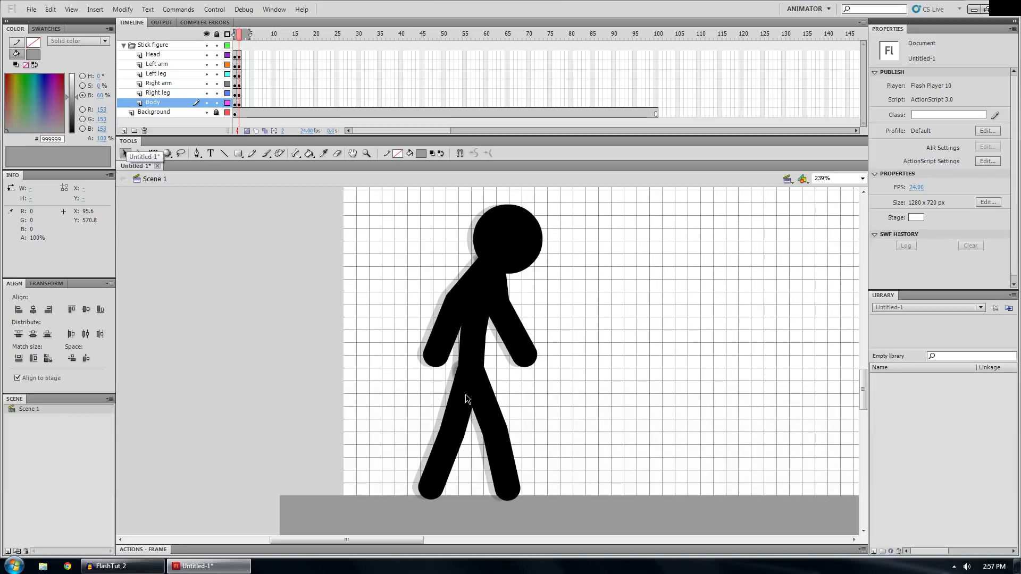
left_click_drag(516, 494, 537, 469)
key("ctrl+z")
right_click(560, 381)
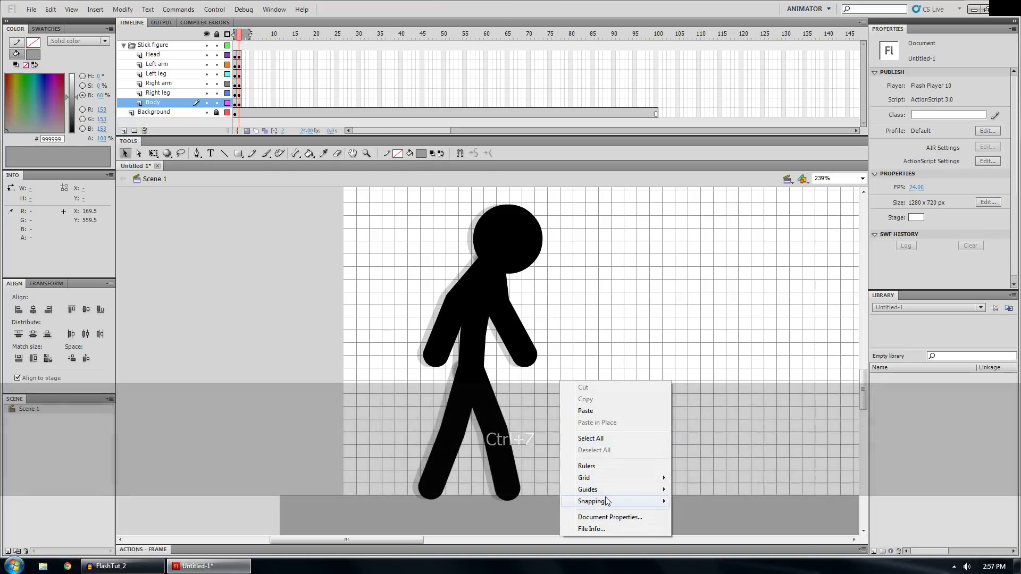
mouse_move(608, 501)
left_click(704, 512)
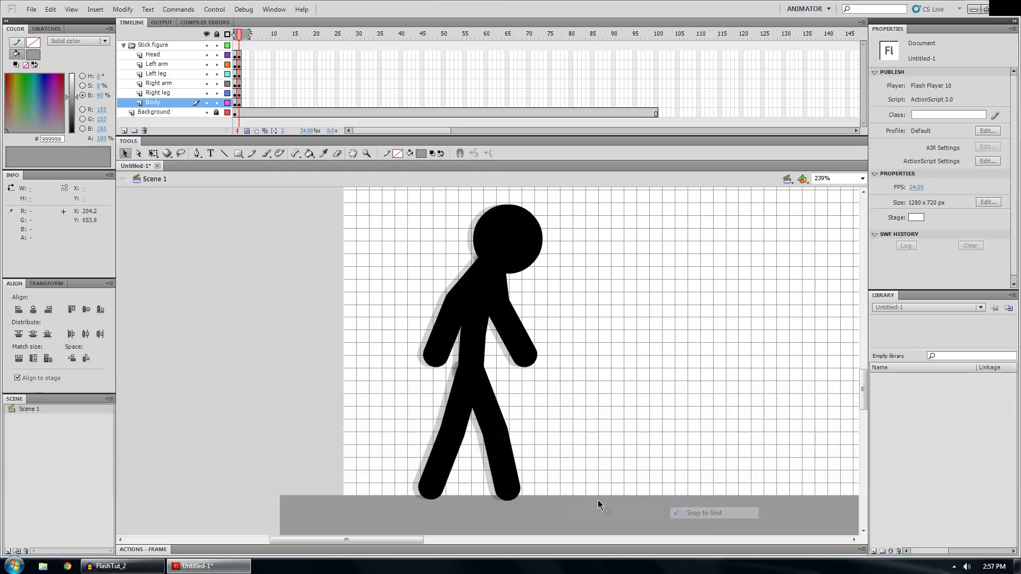
- In frame 2, shift the front foot slightly back on the ground and bend the rear leg with its knee forward and foot raised
left_click_drag(511, 493, 506, 500)
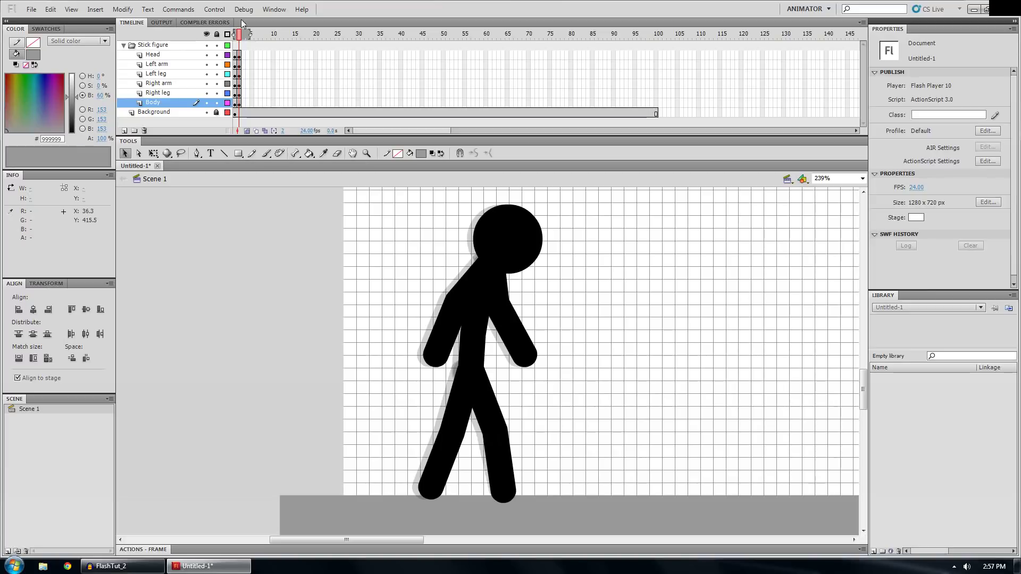
left_click_drag(238, 34, 239, 34)
left_click_drag(458, 432, 469, 435)
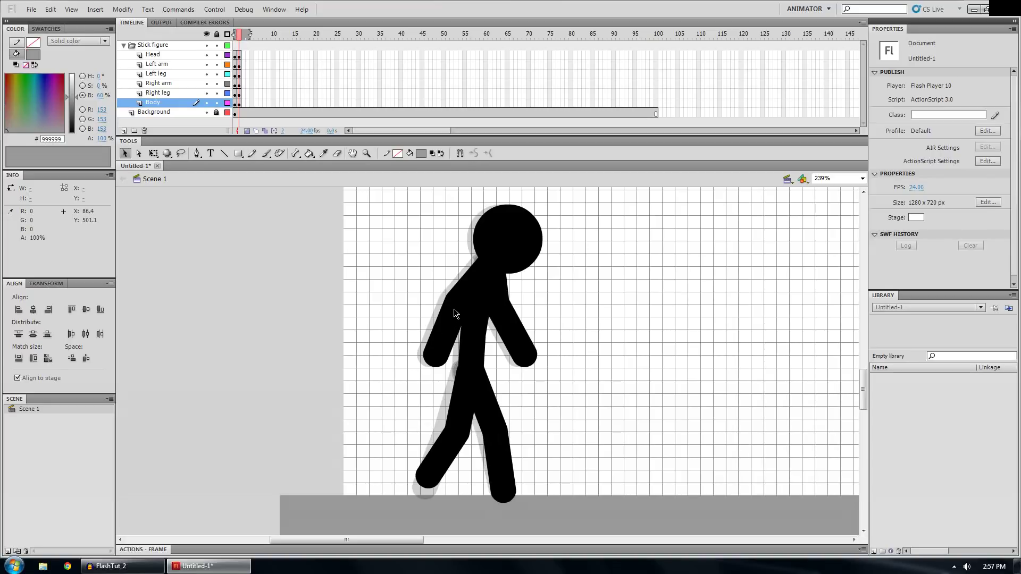
- Swing the hands of both arms slightly inward toward the body in frame 2
left_click_drag(441, 357, 446, 360)
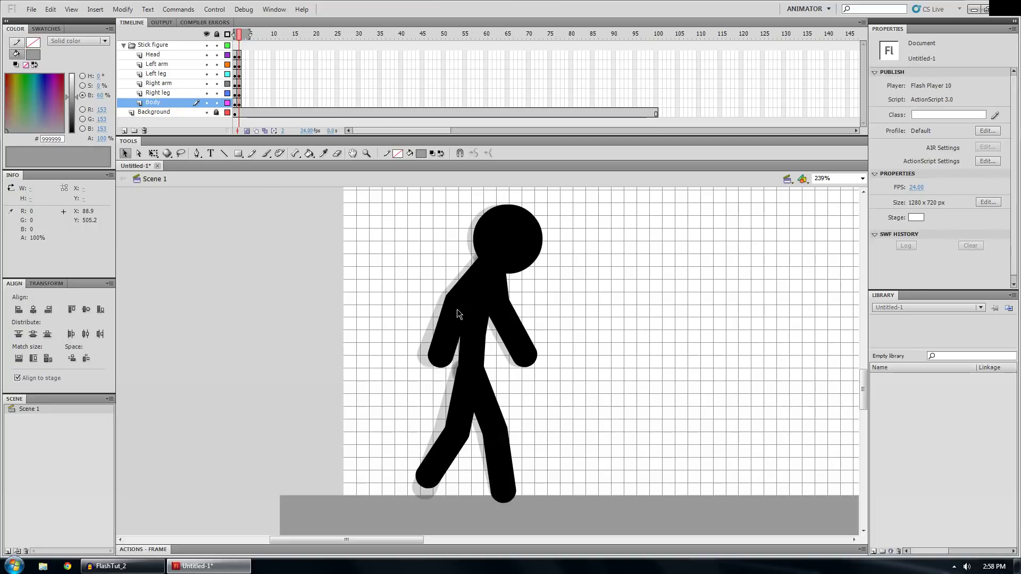
left_click_drag(498, 317, 498, 318)
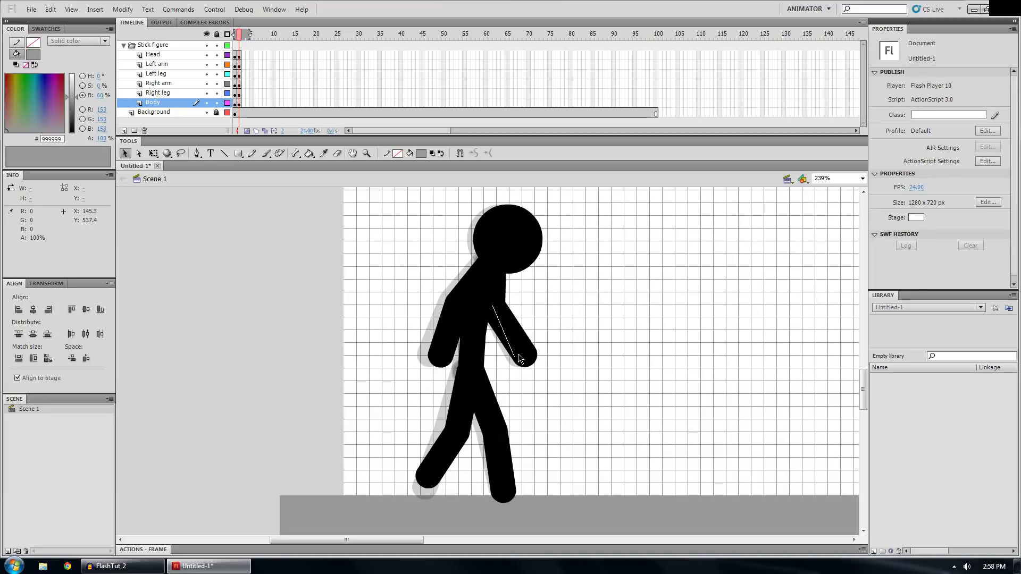
left_click(470, 341)
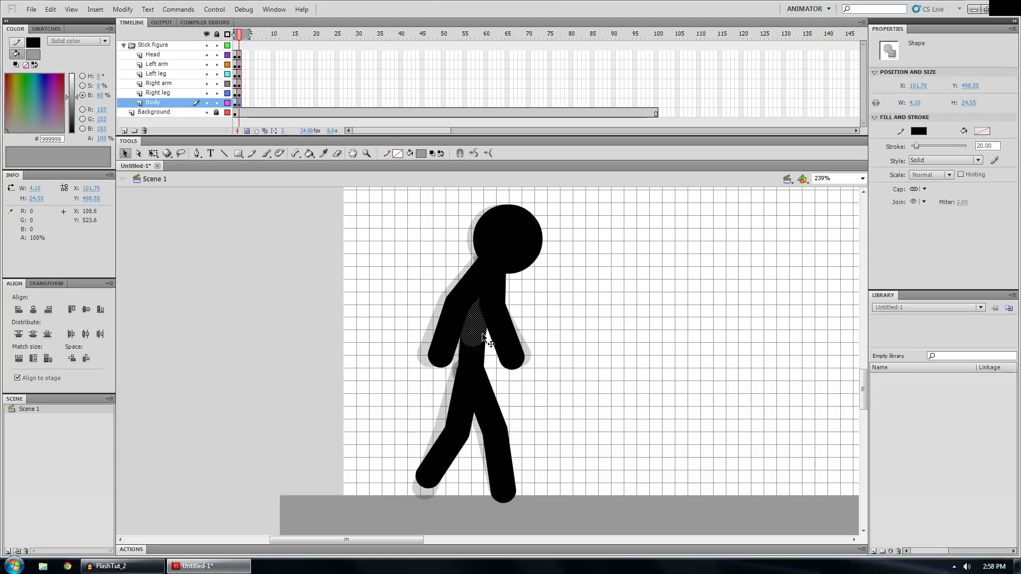
left_click(553, 291)
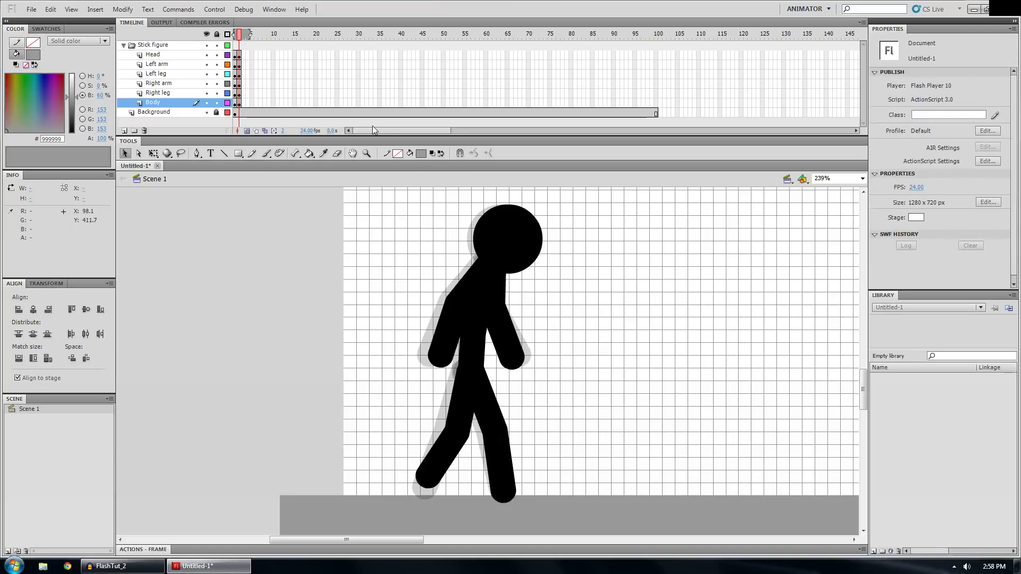
left_click(244, 100)
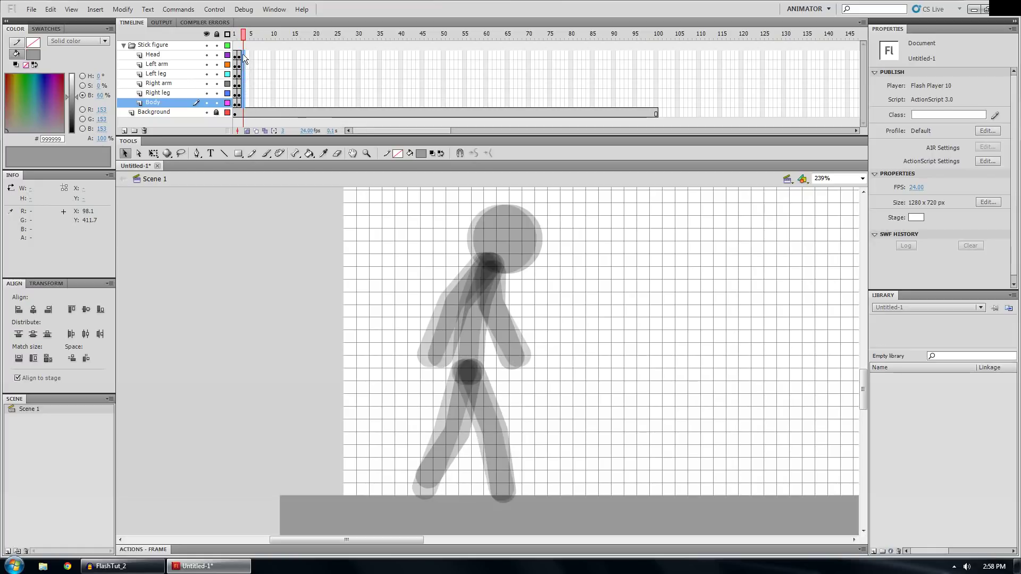
left_click(242, 53)
left_click(250, 73)
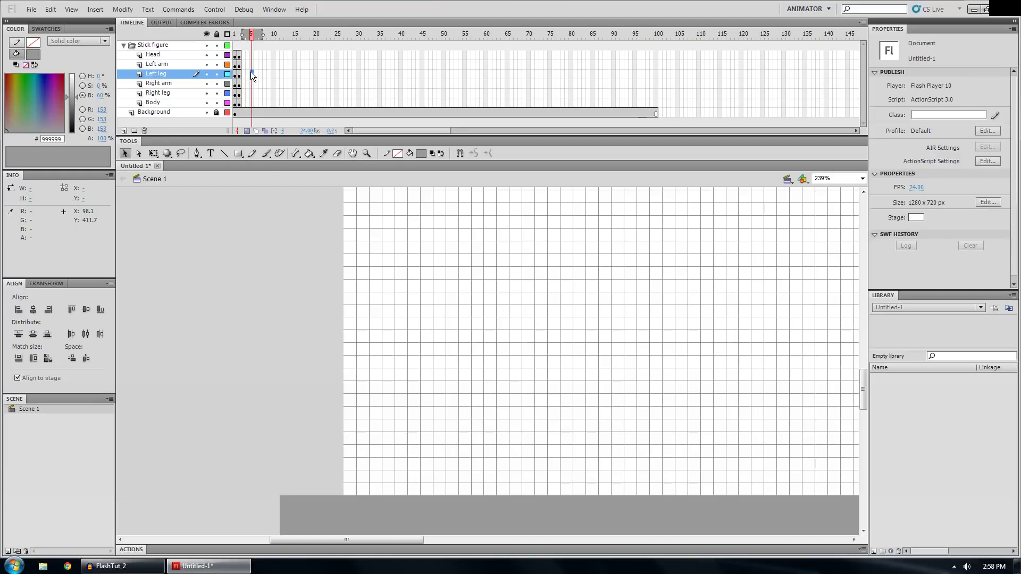
left_click_drag(242, 56, 242, 92)
left_click(244, 36)
left_click_drag(243, 36, 236, 42)
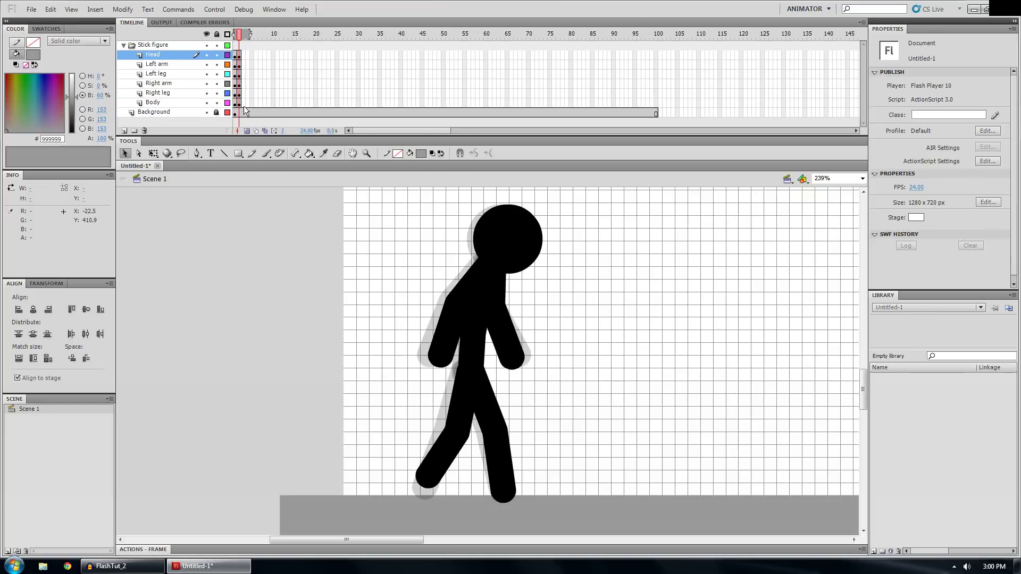
- Collapse the Stick figure folder and insert keyframes at frame 3 for all of its layers
left_click_drag(243, 106, 244, 92)
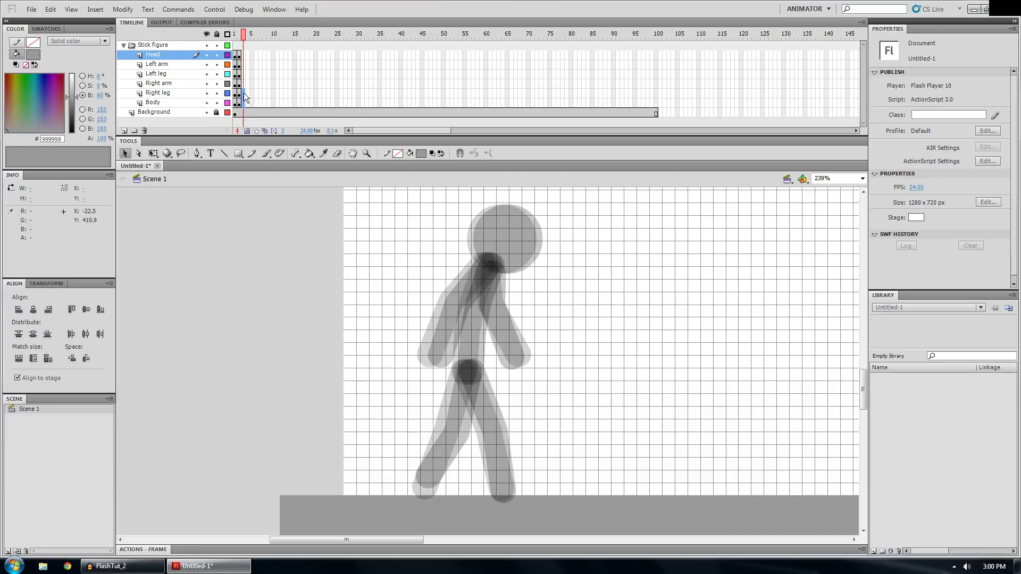
right_click(243, 59)
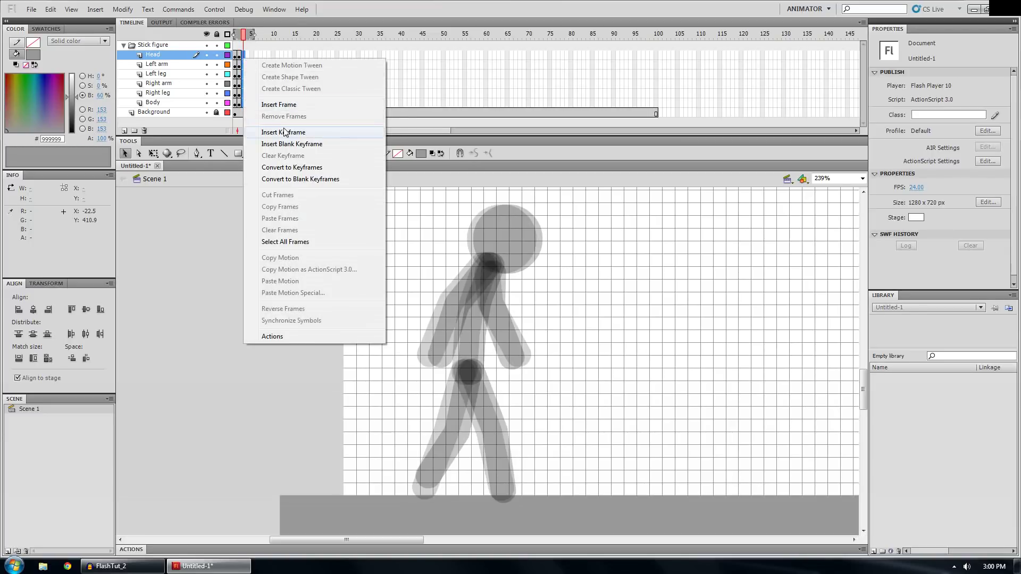
left_click(246, 52)
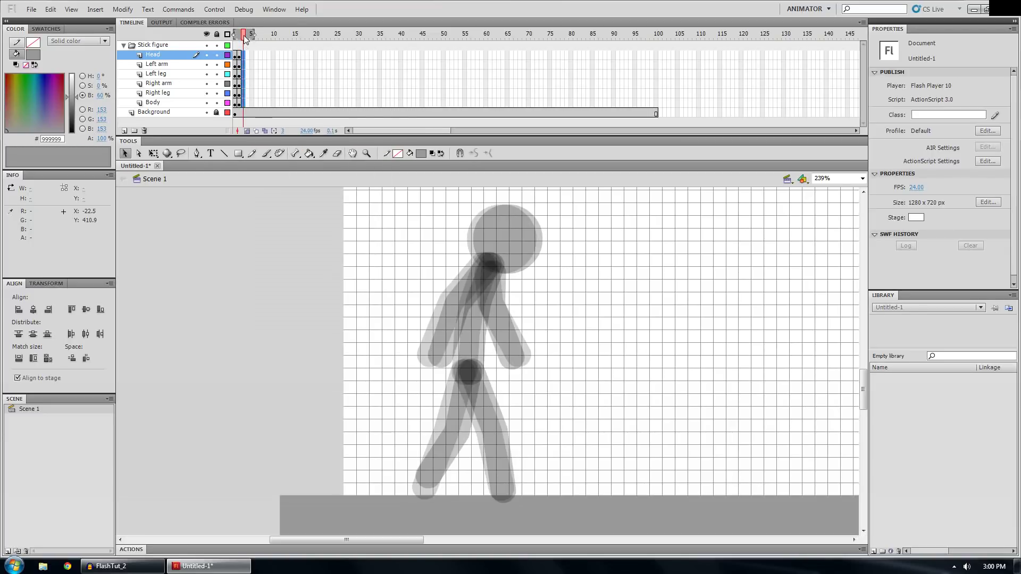
left_click(123, 45)
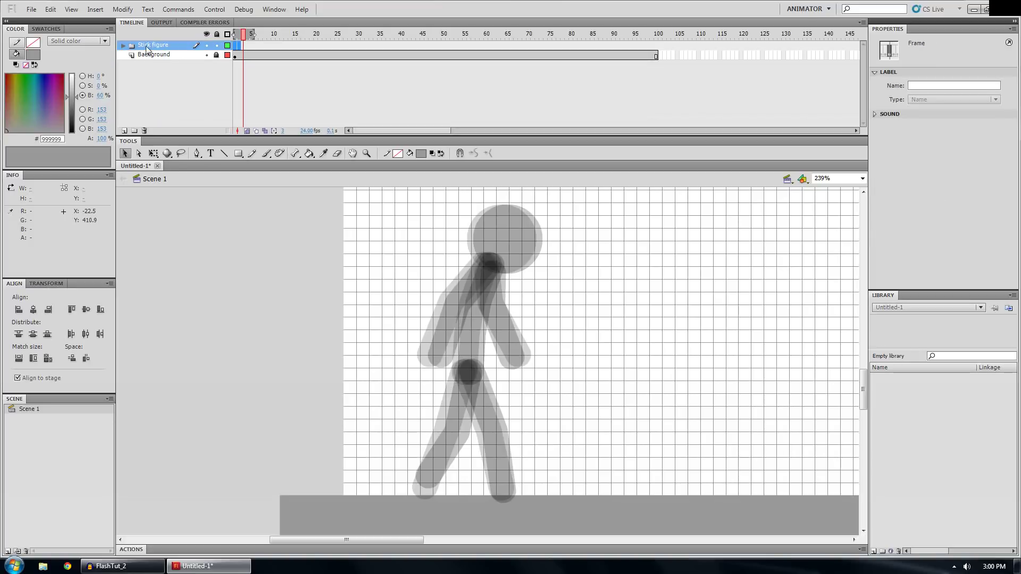
left_click(247, 53)
key("F6")
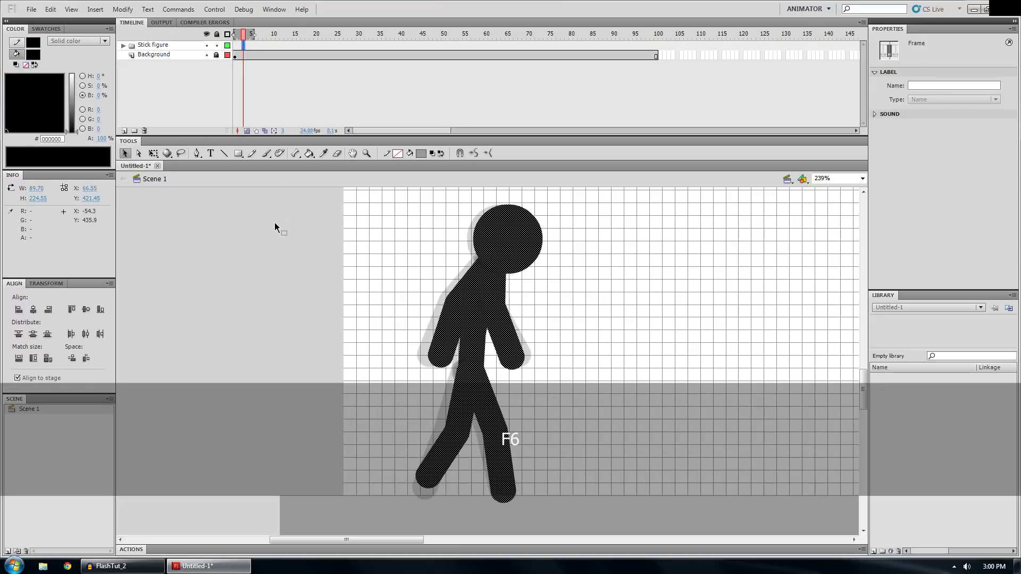
- Select the whole stick figure in frame 3, nudge it about 8 px forward to X 74.55, and deselect it
left_click_drag(244, 34, 243, 35)
left_click(243, 45)
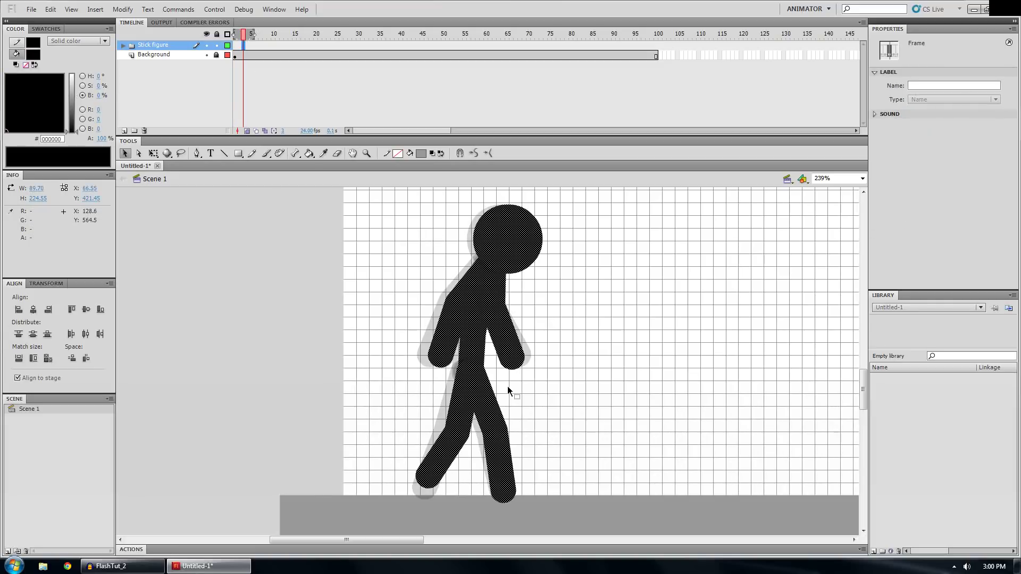
key("shift+Right")
key("shift+Left")
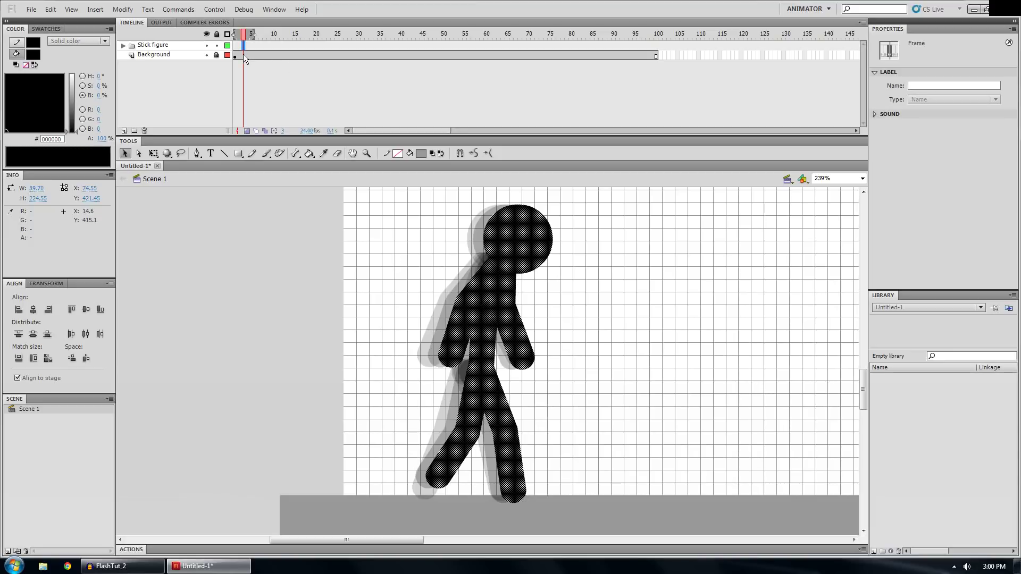
left_click(534, 473)
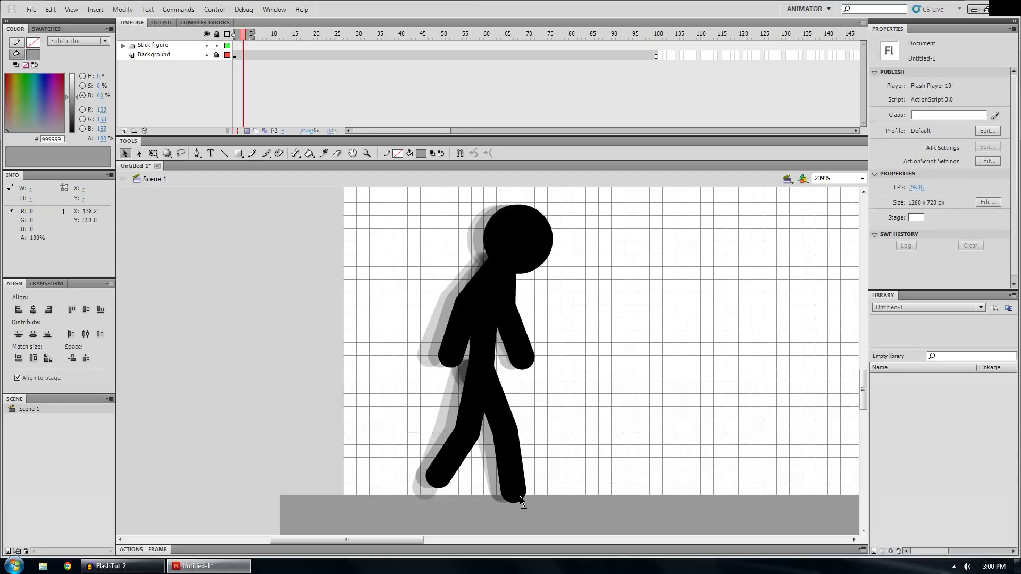
- Reshape the front leg in frame 3, pulling the foot back onto its frame 2 position and adjusting the knee to match
left_click_drag(515, 498, 508, 498)
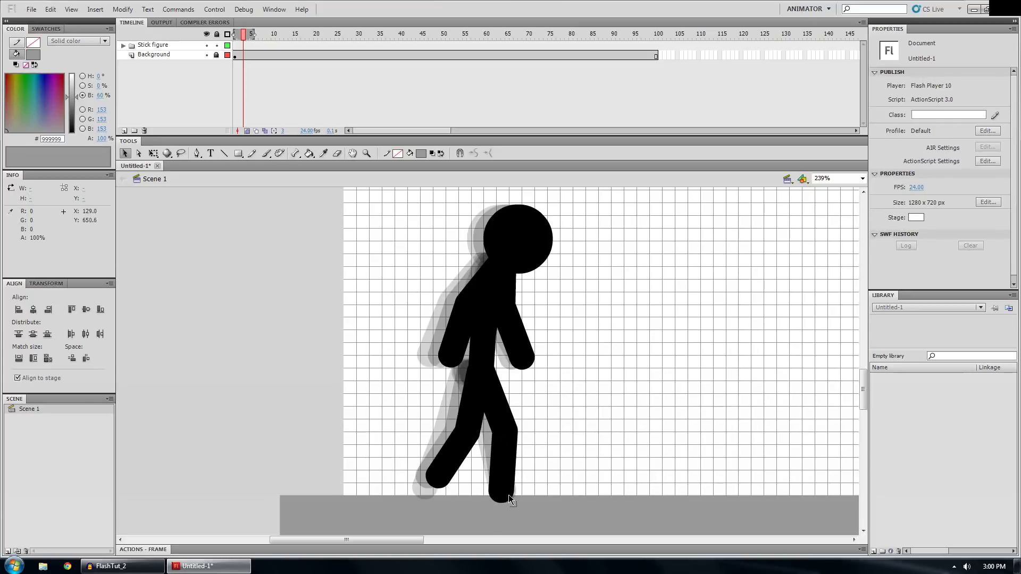
left_click_drag(514, 438, 506, 439)
left_click_drag(503, 490, 505, 490)
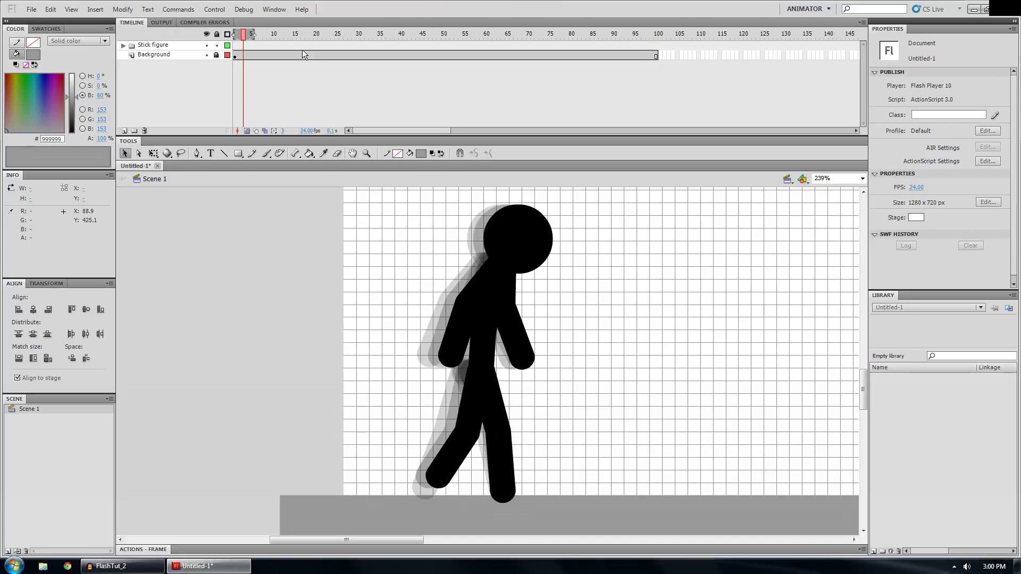
- Flip back and forth through frames 1 to 3 to examine how the walking motion and planted front foot flow
key("comma")
key("comma")
key("period")
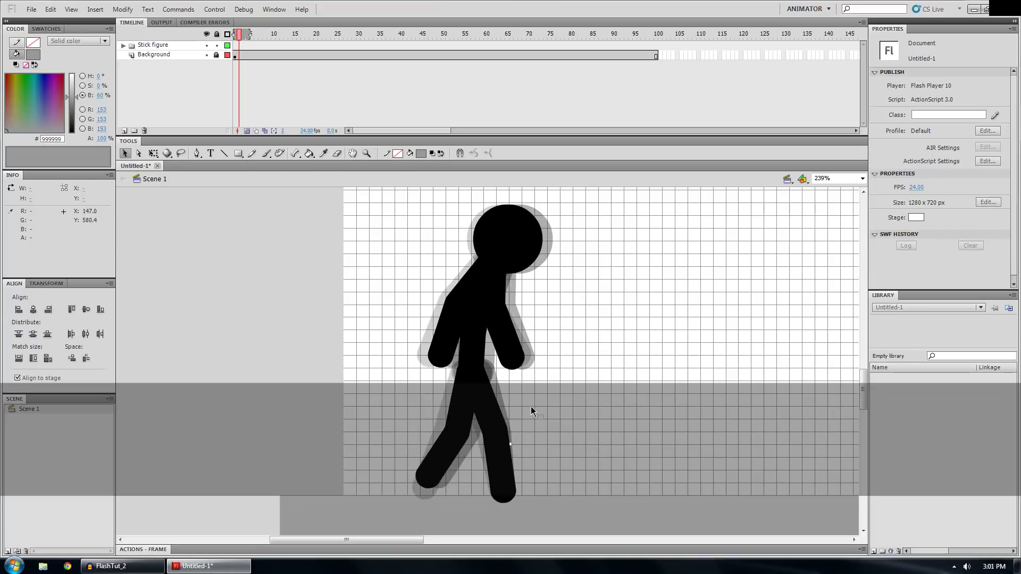
key("comma")
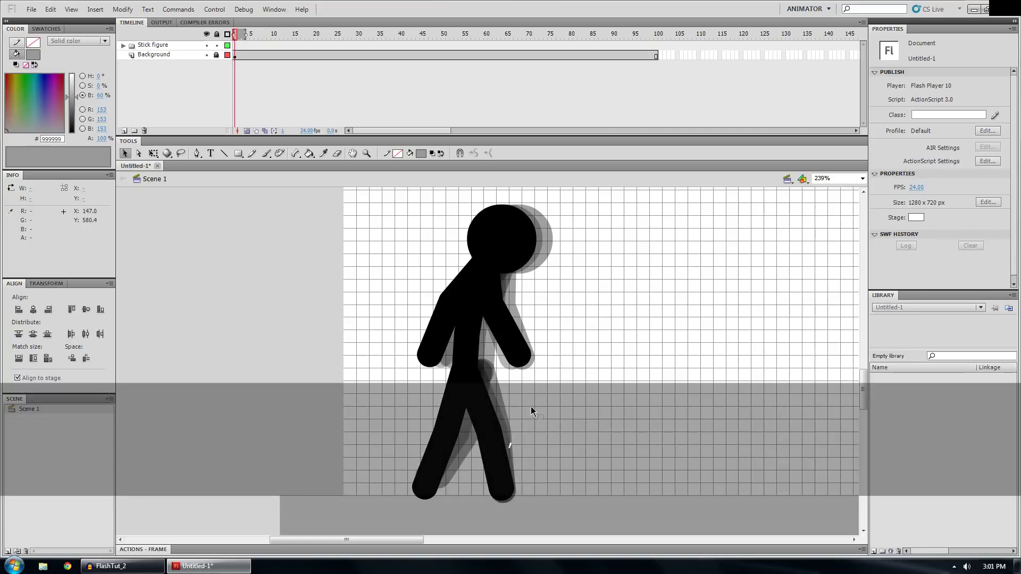
key("period")
key("period")
key("comma")
key("comma")
key("period")
key("period")
key("comma")
key("comma")
key("period")
key("period")
key("comma")
key("period")
key("comma")
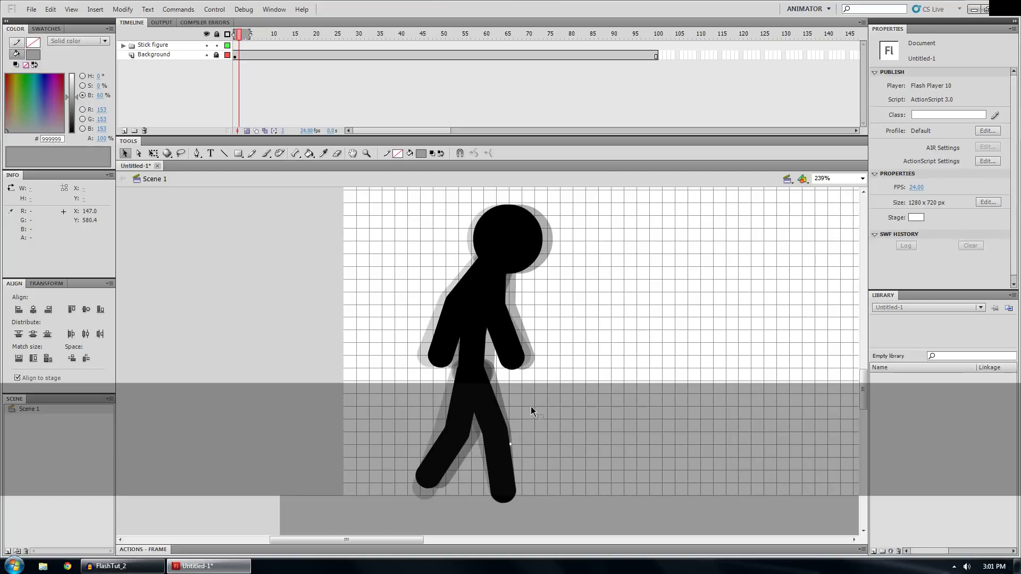
key("shift")
key("period")
key("period")
key("comma")
key("comma")
key("period")
key("period")
key("comma")
key("comma")
key("comma")
key("period")
key("comma")
key("period")
key("comma")
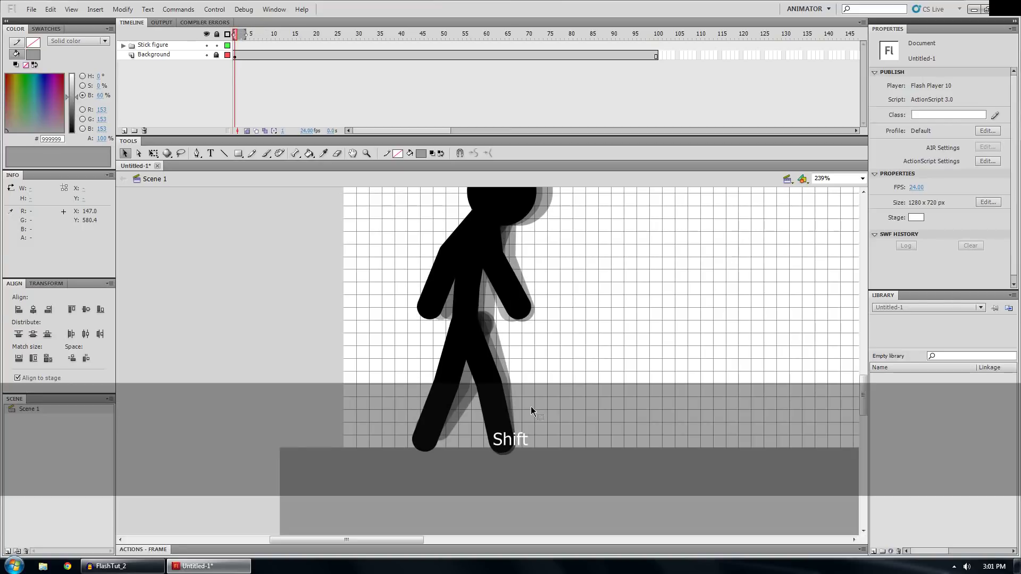
key("period")
key("period")
key("period")
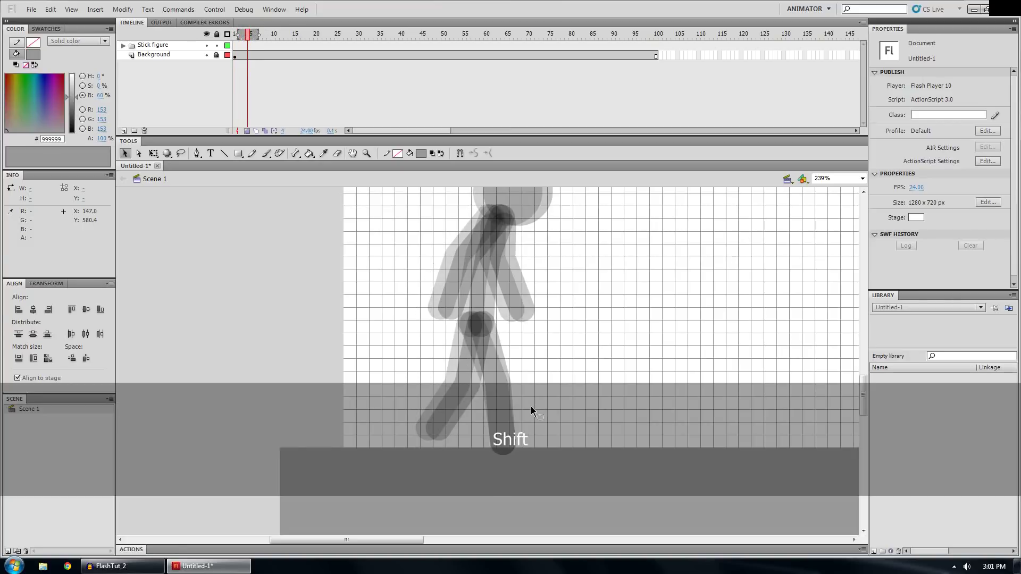
key("comma")
key("comma")
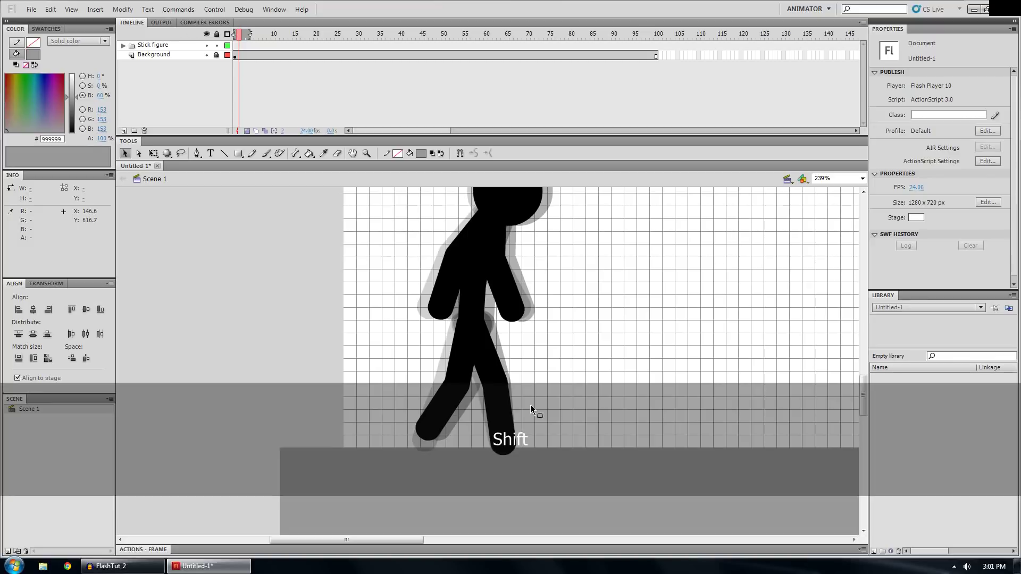
key("period")
key("period")
key("comma")
key("comma")
key("period")
key("comma")
key("period")
key("comma")
- In frame 3, move the rear leg's knee slightly forward and swing its raised foot forward
key("period")
left_click_drag(468, 390, 475, 388)
left_click_drag(436, 431, 447, 428)
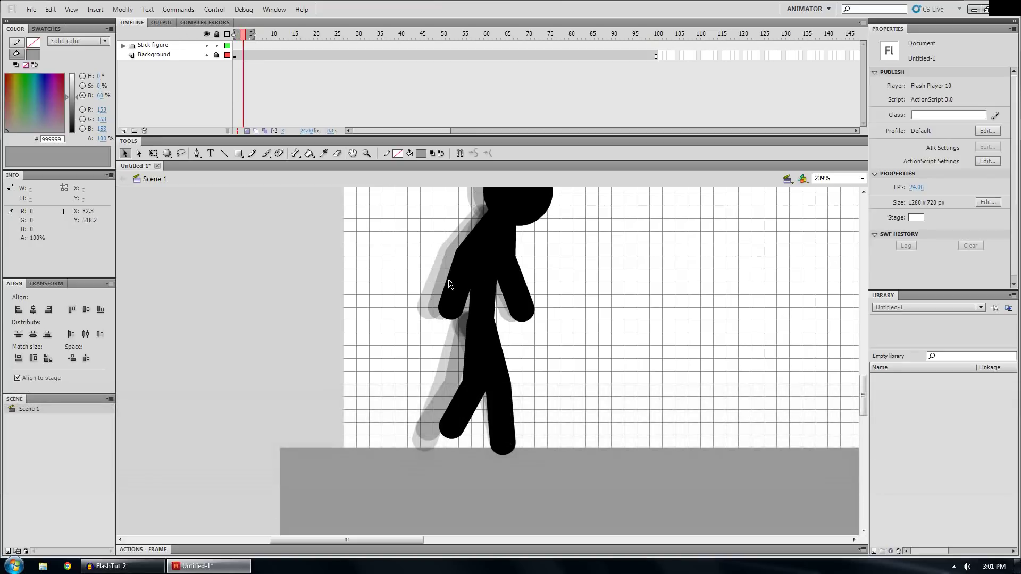
- In frame 3, swing the rear hand slightly forward and pull the front arm's elbow and hand back toward the body
left_click_drag(451, 305, 460, 308)
left_click_drag(504, 261, 498, 263)
left_click_drag(524, 306, 511, 309)
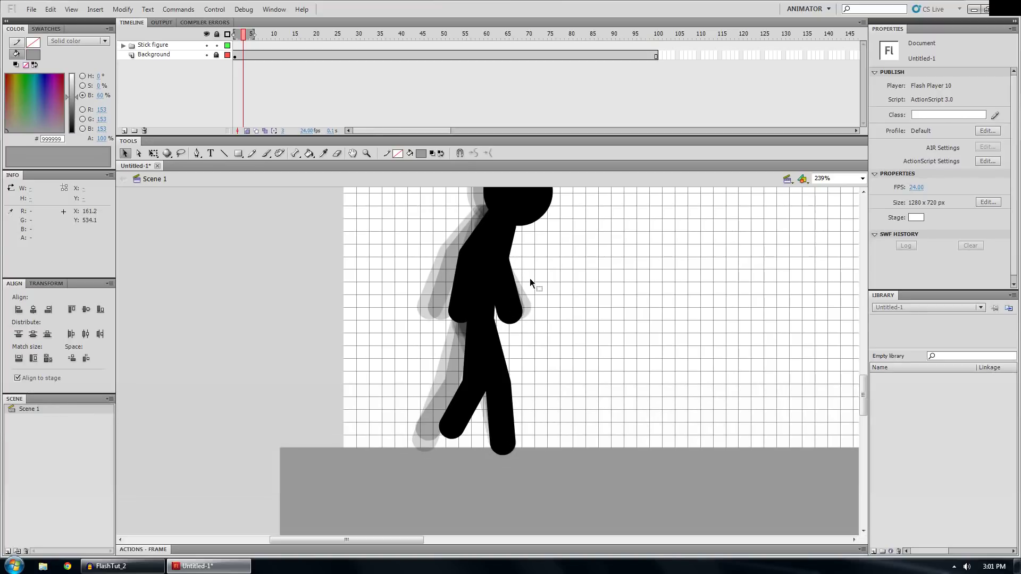
- Add a keyframe for all stick figure layers at frame 4 and nudge the whole figure forward to X 100.95
left_click(248, 46)
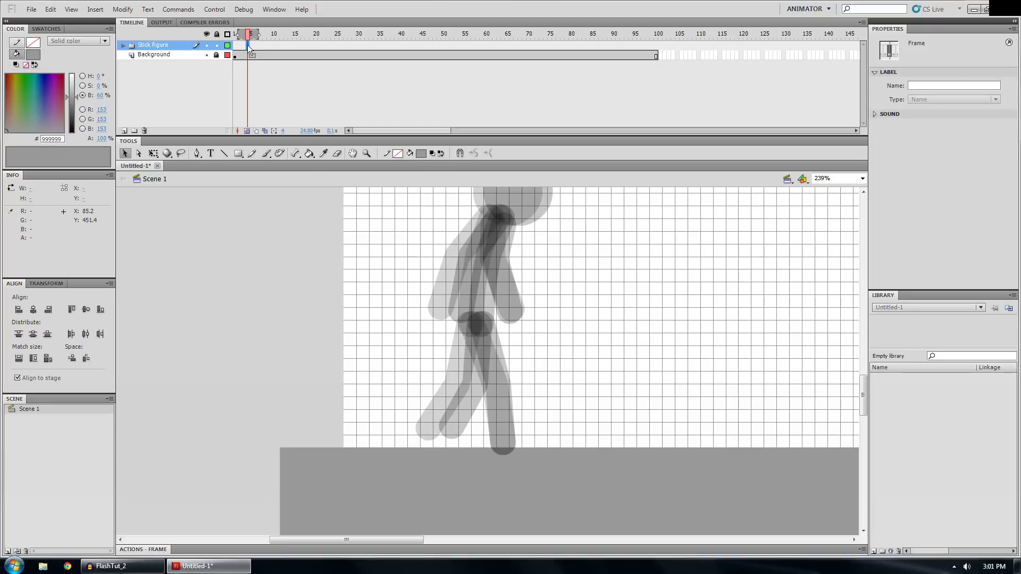
key("F6")
key("shift+Right")
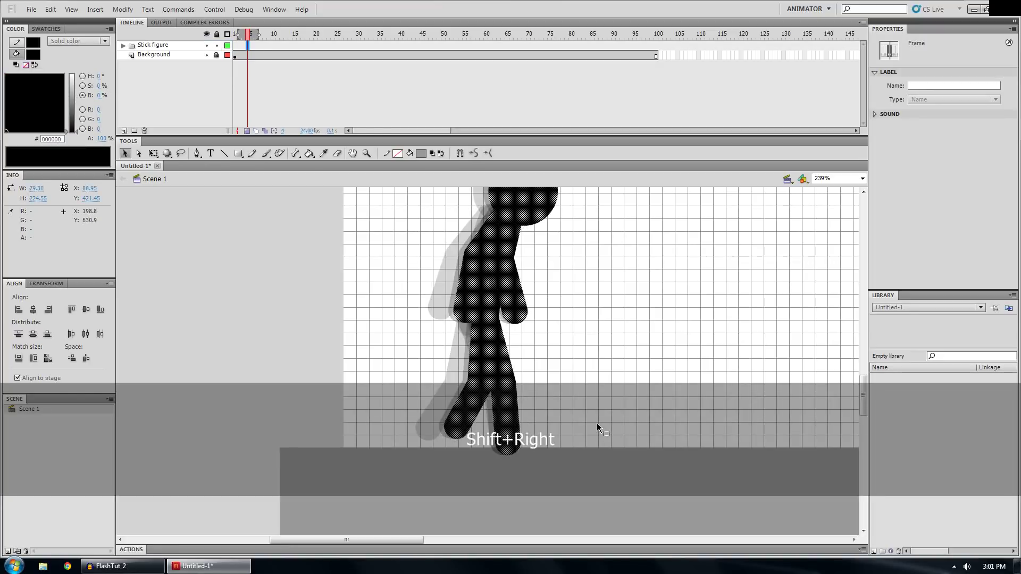
key("shift+Right")
key("space")
left_click_drag(643, 317, 547, 391)
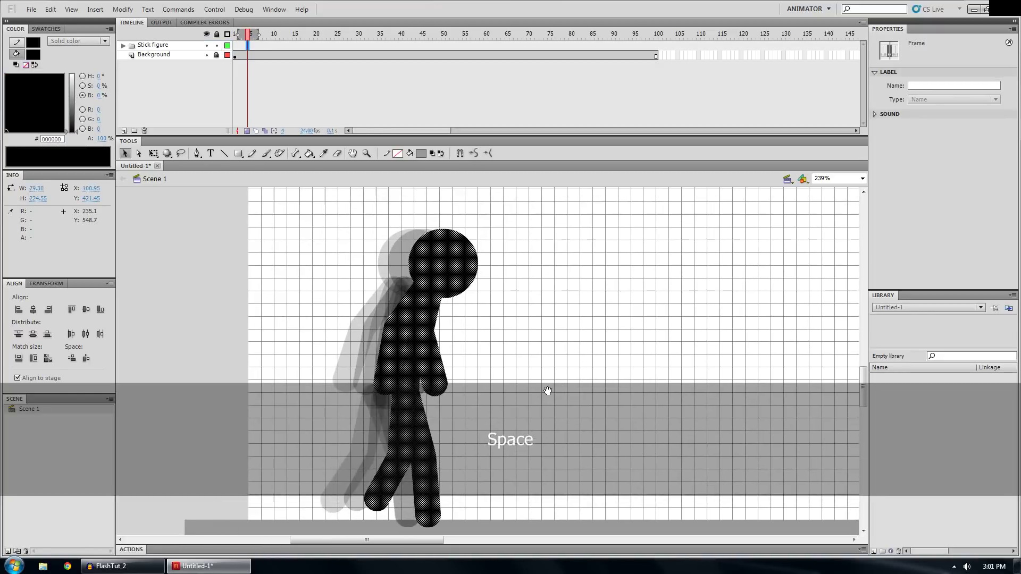
left_click(430, 289)
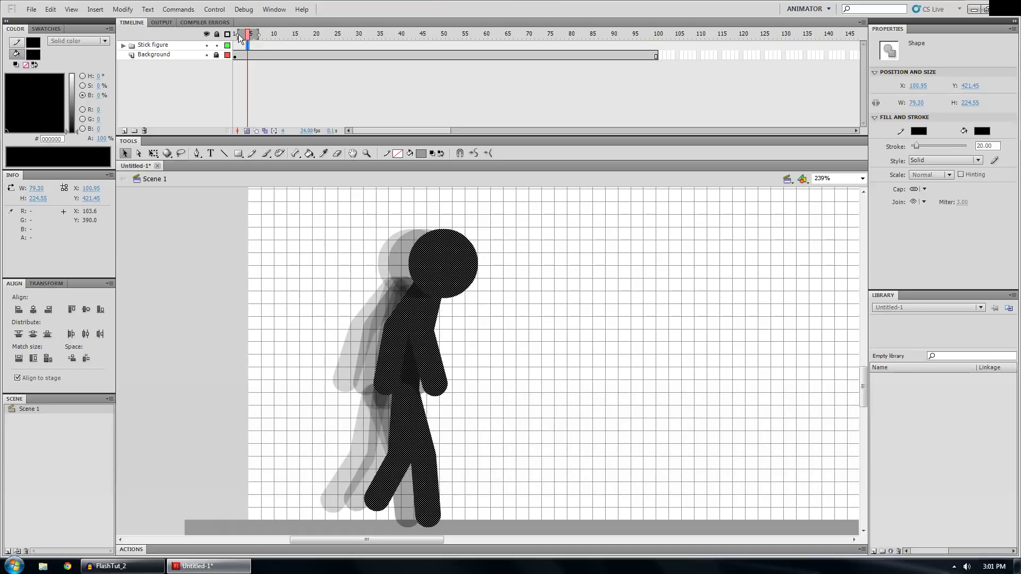
- Toggle onion skinning and vary how far back its range starts to examine the earlier frames behind frame 4
left_click(245, 131)
left_click(245, 131)
left_click(246, 131)
left_click(245, 131)
left_click(232, 34)
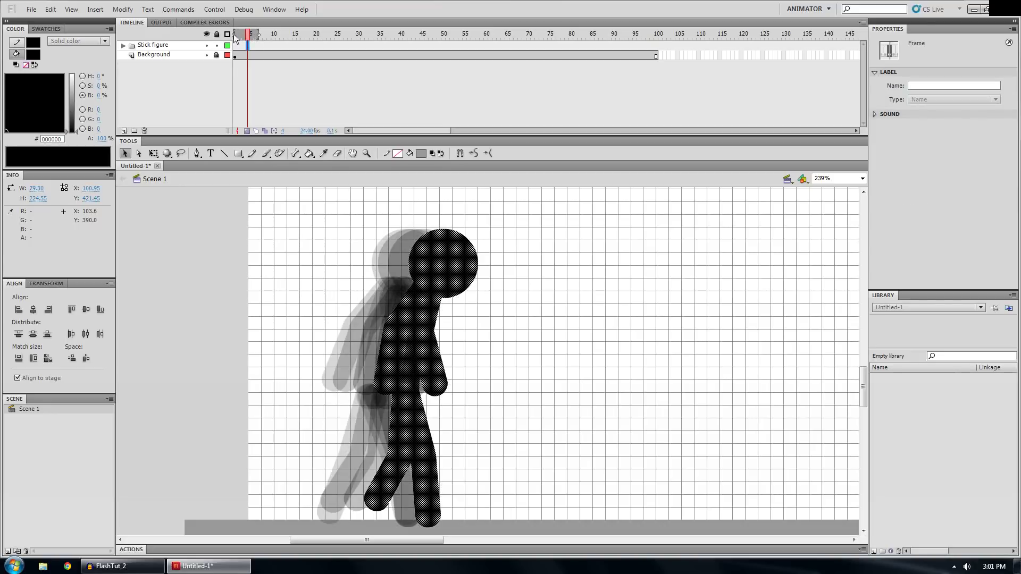
left_click_drag(232, 34, 243, 34)
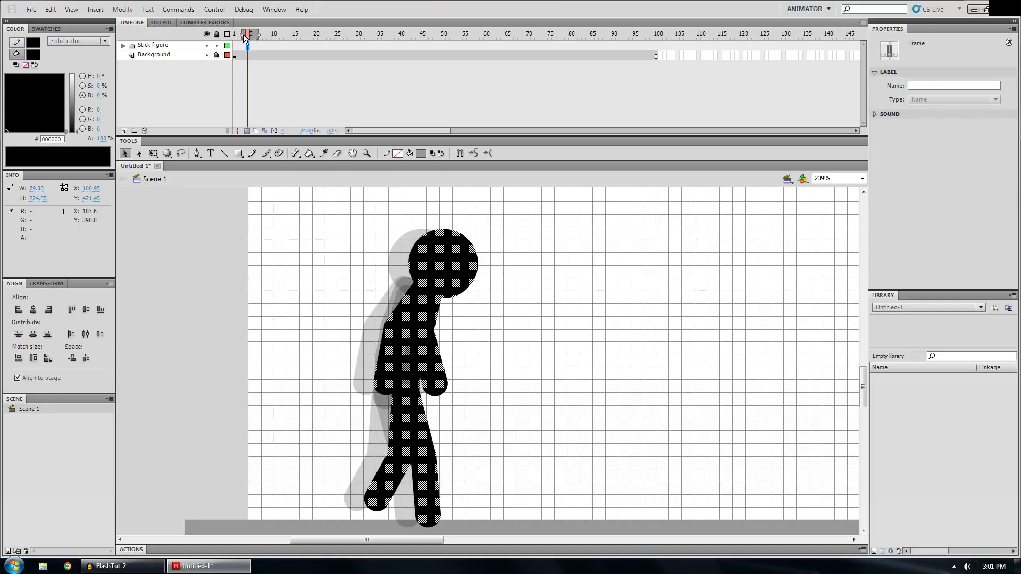
left_click(236, 34)
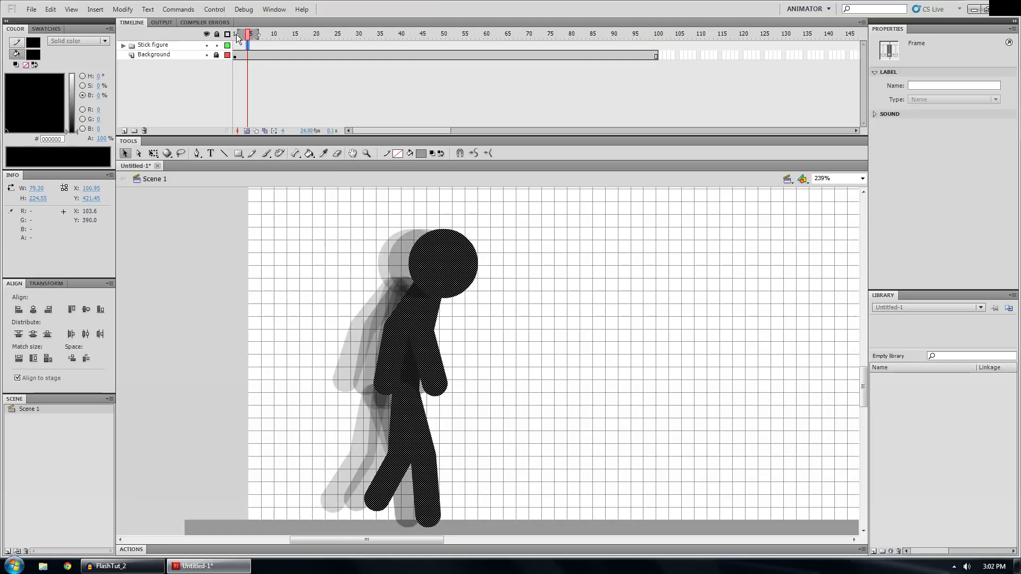
left_click(232, 34)
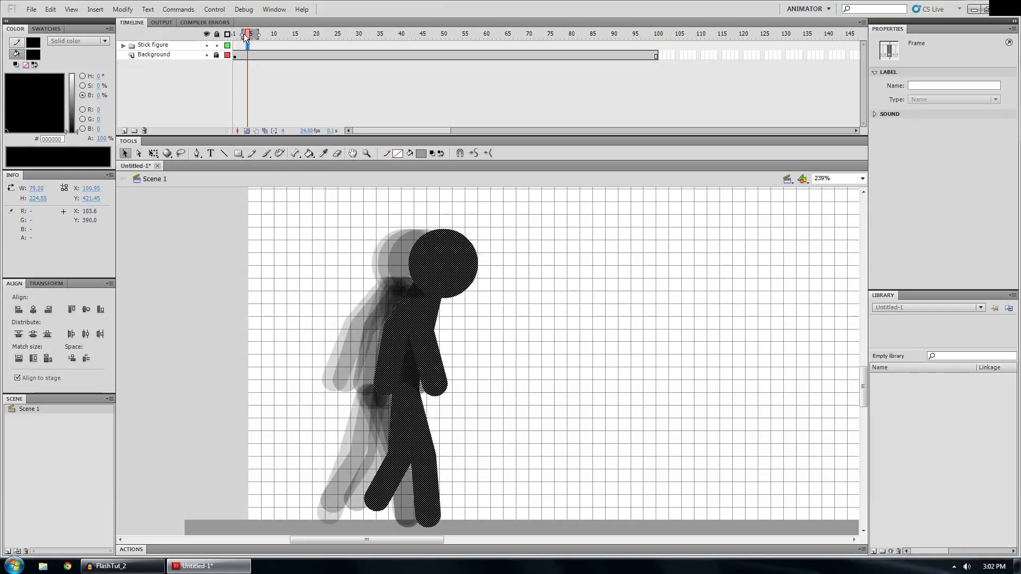
left_click(244, 35)
- From frame 1, shorten and extend the end of the onion skin range to examine the upcoming frames, ending at frame 4
left_click(236, 34)
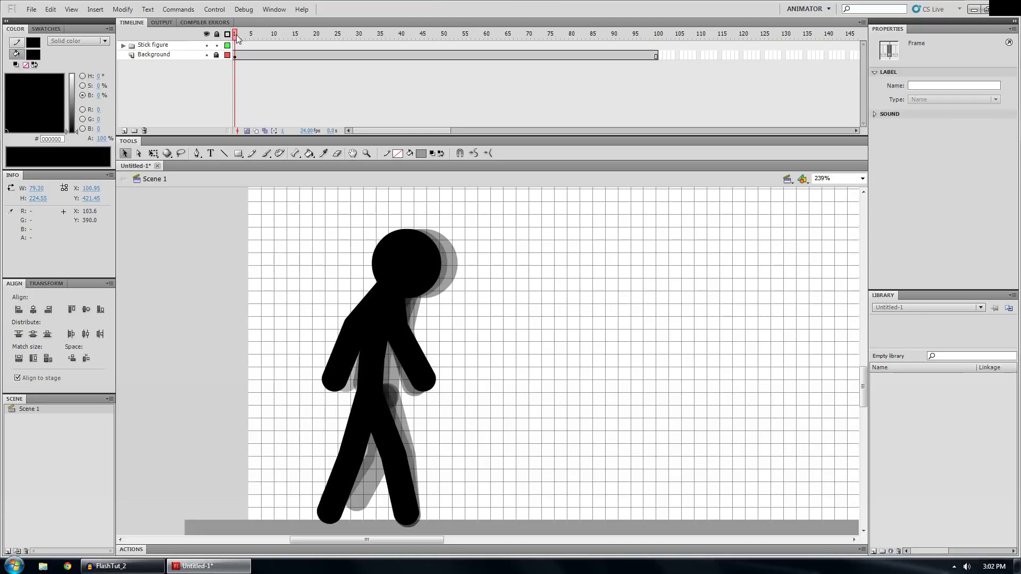
left_click_drag(246, 34, 240, 36)
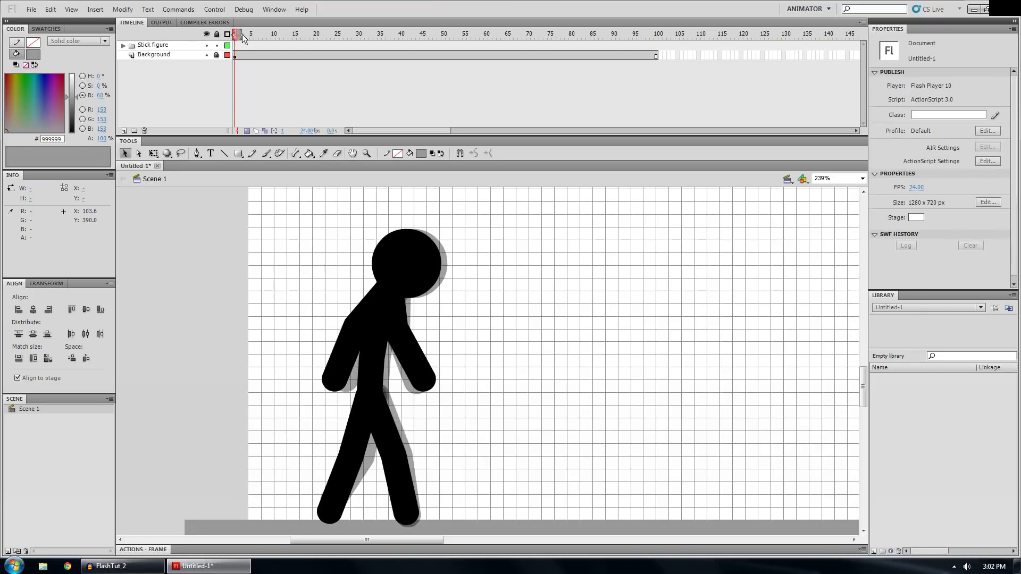
left_click_drag(242, 35, 262, 34)
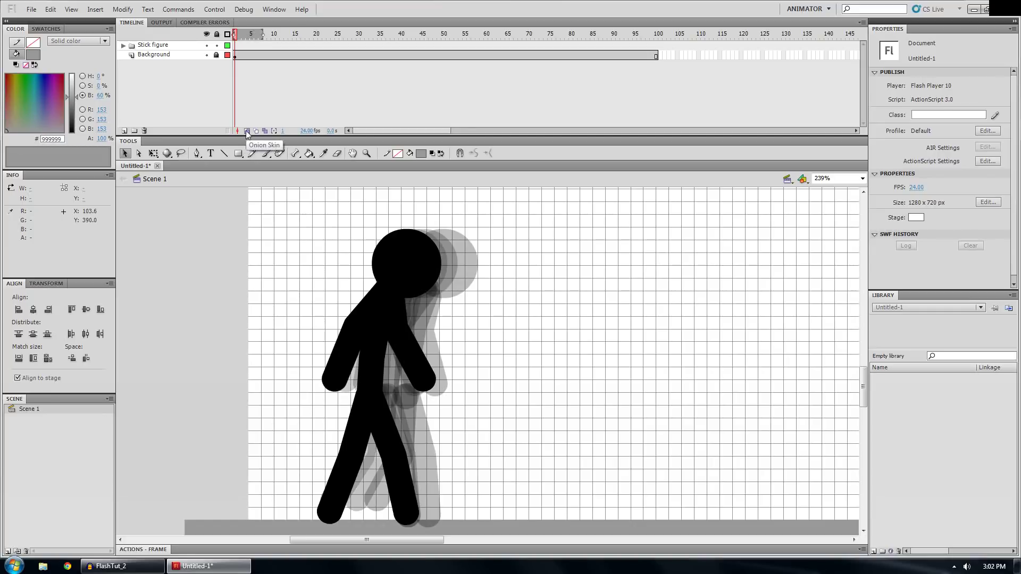
mouse_move(235, 33)
left_mouse_down()
mouse_move(248, 34)
mouse_move(238, 34)
left_mouse_up()
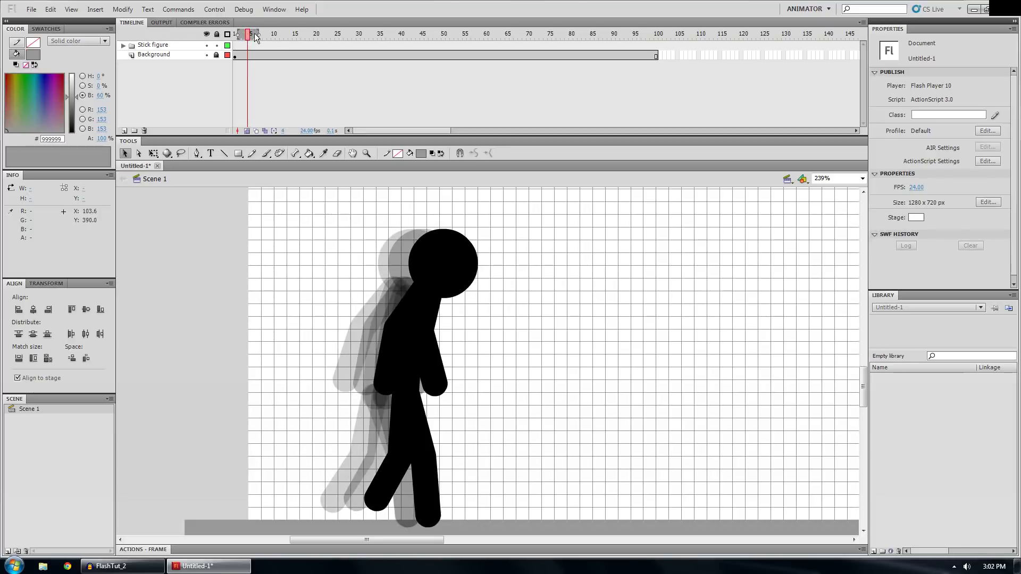
- Switch from onion skin to onion skin outlines and expand the Stick figure folder to examine its layers' outline colors
left_click(247, 131)
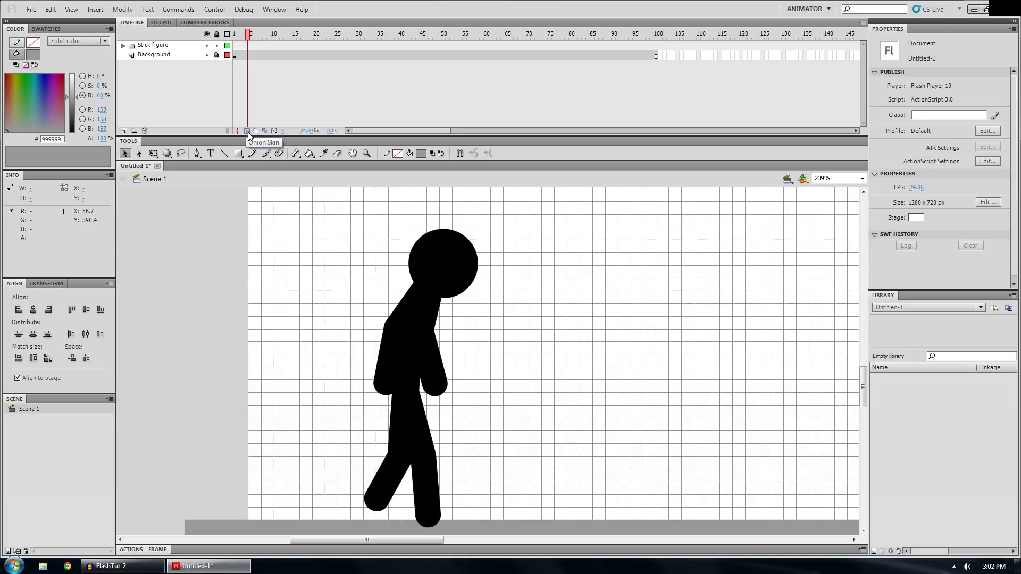
left_click(256, 130)
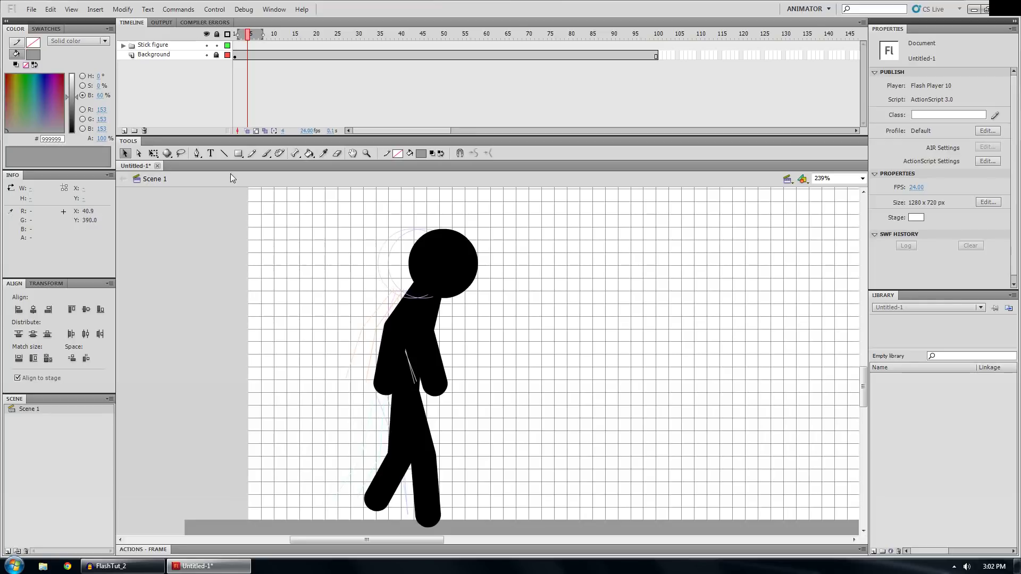
left_click(123, 45)
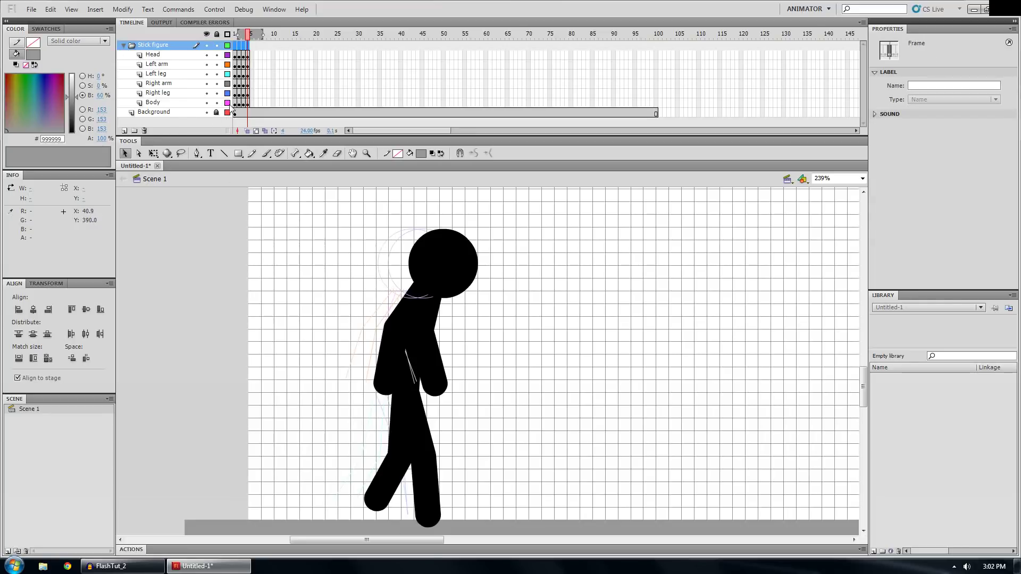
left_click(227, 55)
left_click(227, 55)
left_click(227, 64)
left_click(227, 65)
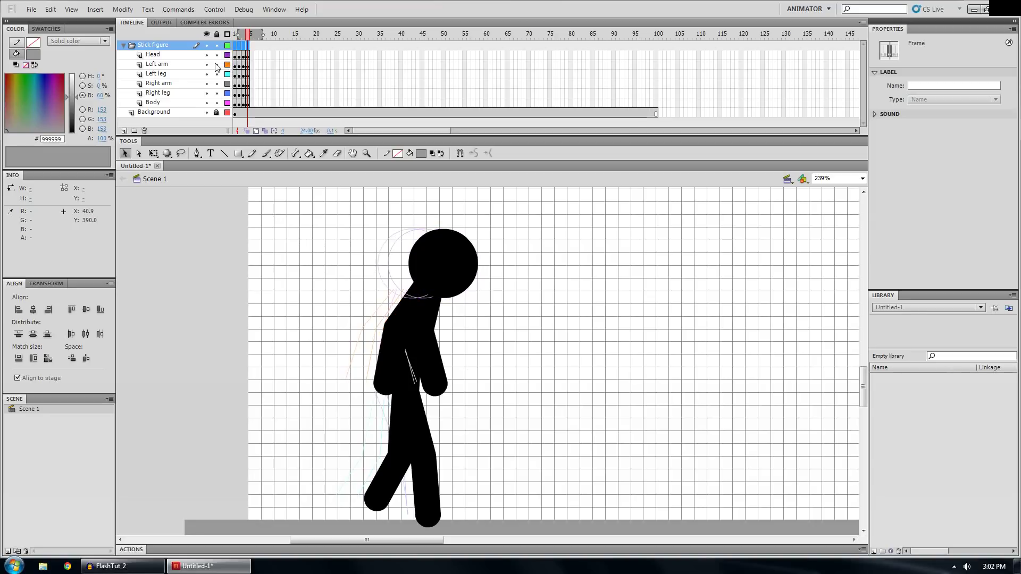
- Set the Left arm layer's outline color to black in its layer properties
right_click(229, 66)
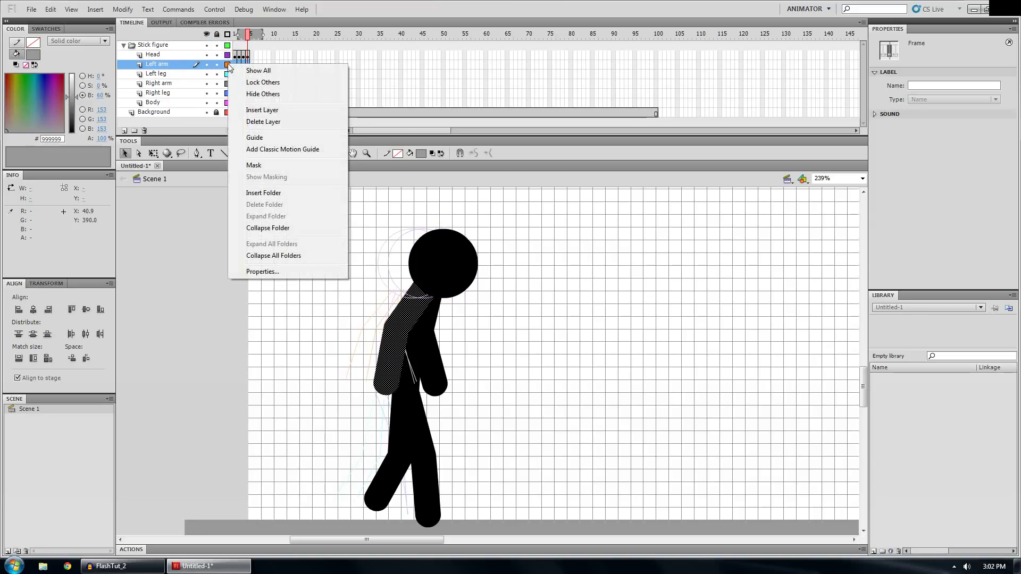
left_click(262, 272)
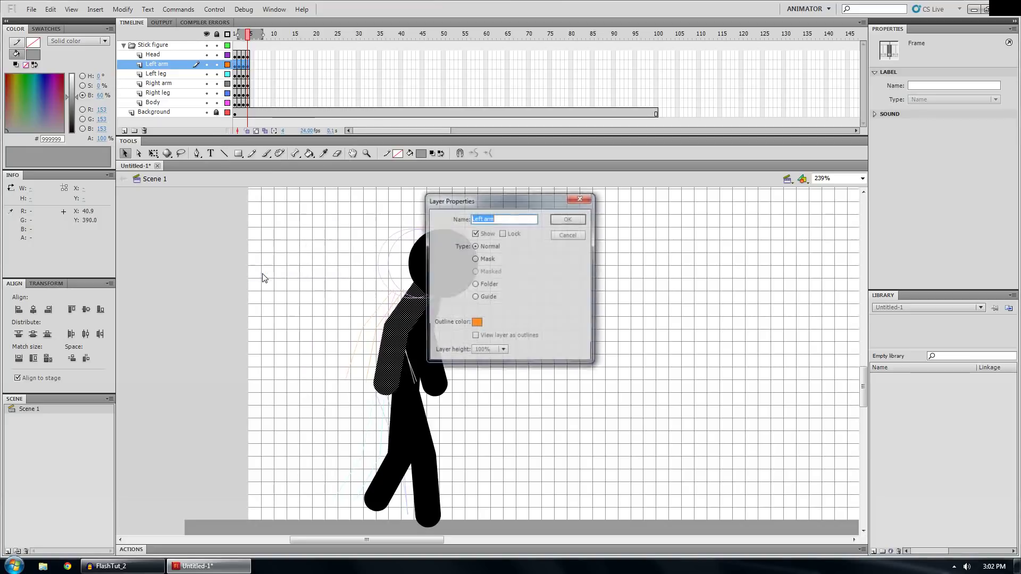
left_click(476, 323)
left_click(479, 344)
left_click(568, 219)
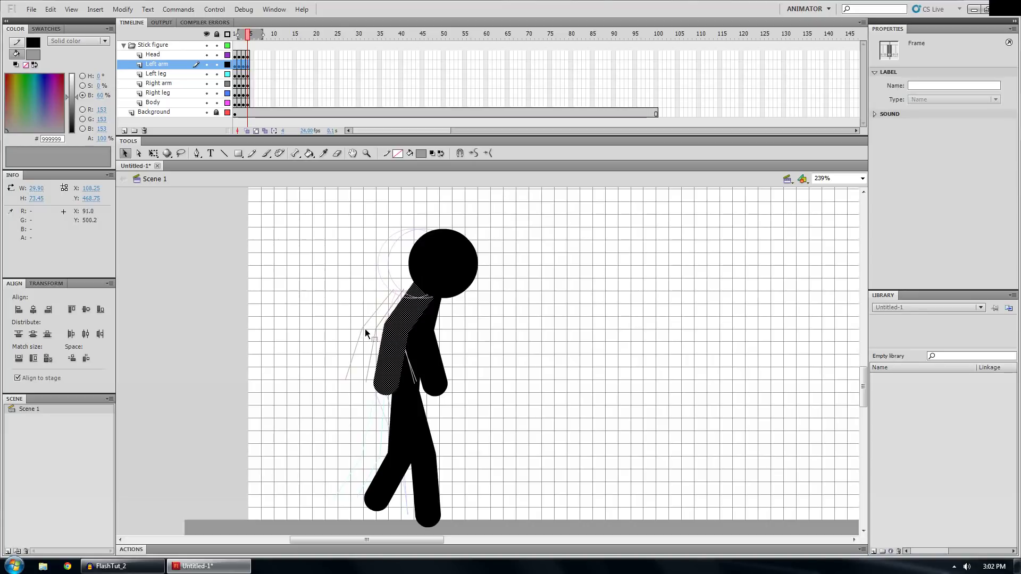
- Turn off onion skin outlines, briefly compare regular onion skinning, and switch to Edit Multiple Frames
left_click(257, 131)
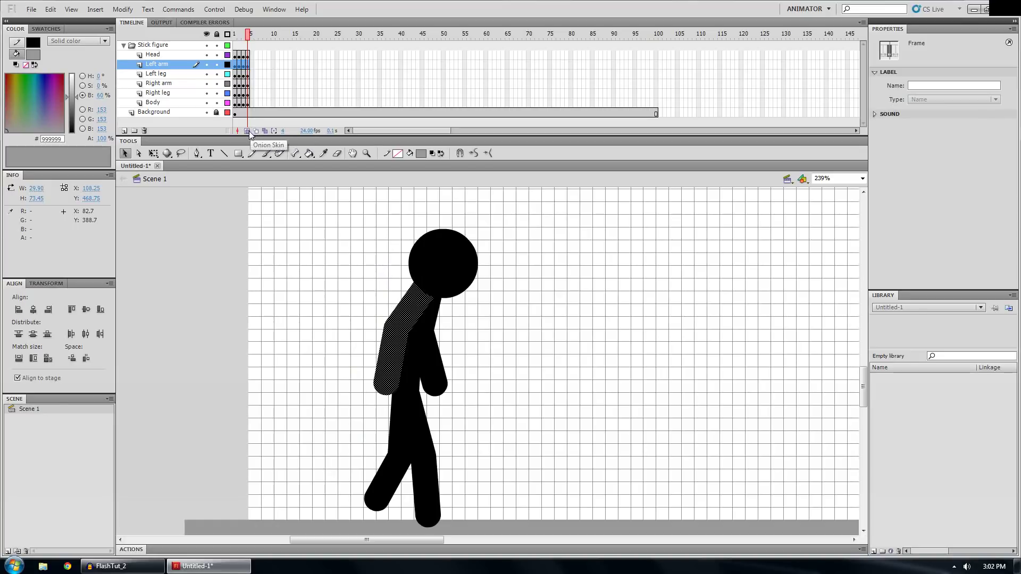
left_click(247, 131)
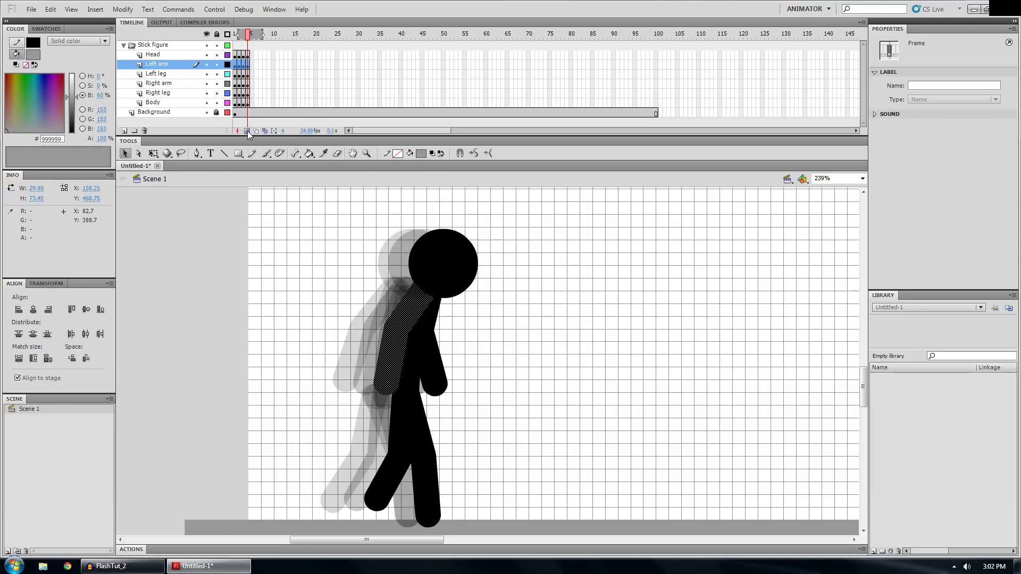
left_click(247, 131)
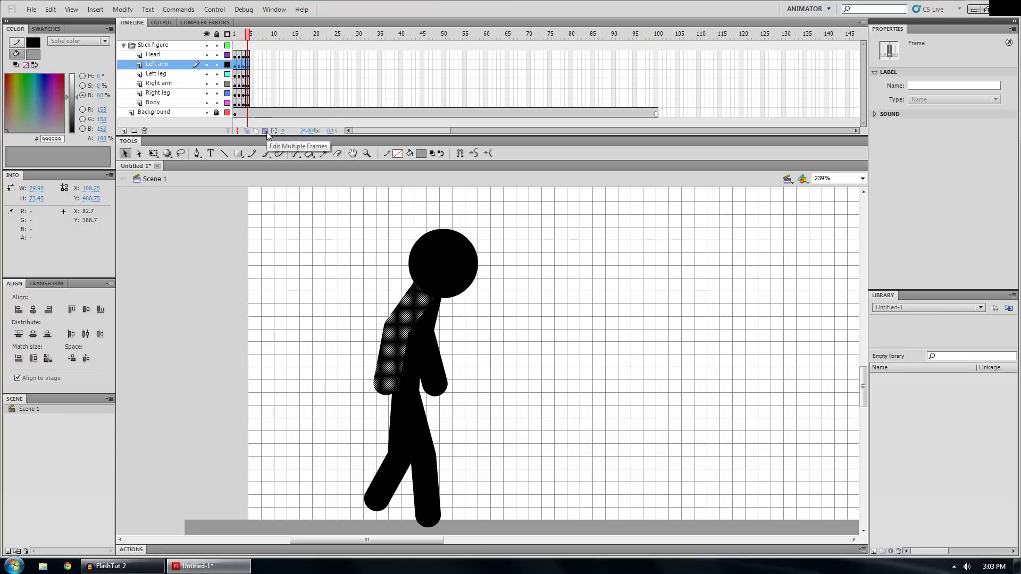
left_click(266, 132)
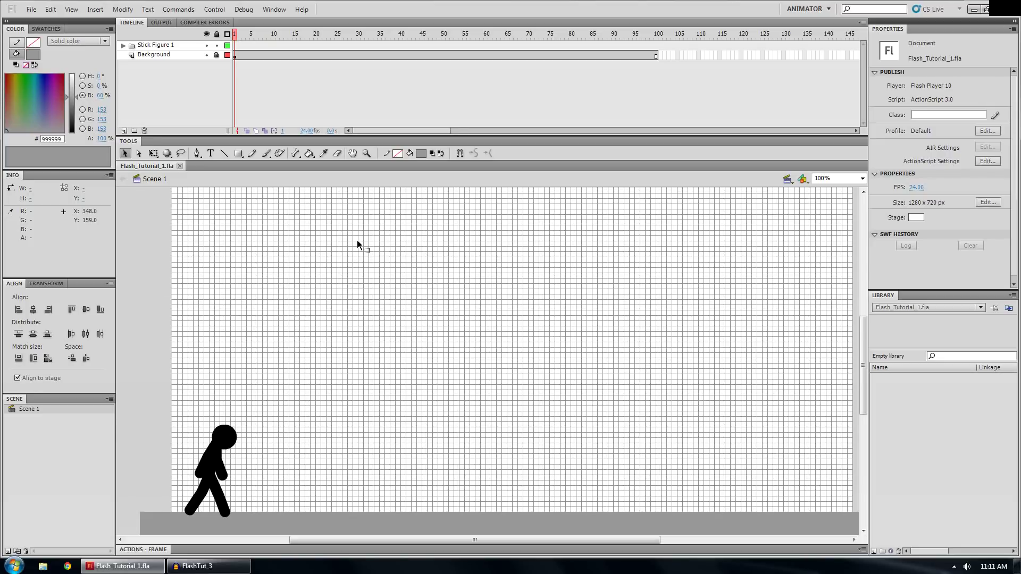
- Save the Flash_Tutorial_1.fla document
key("ctrl+s")
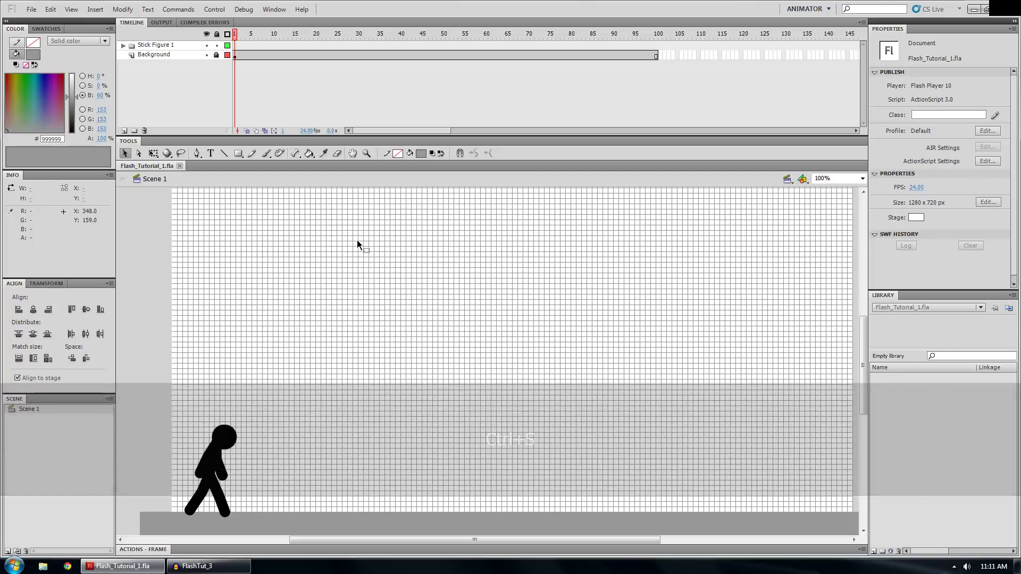
key("ctrl")
key("ctrl+s")
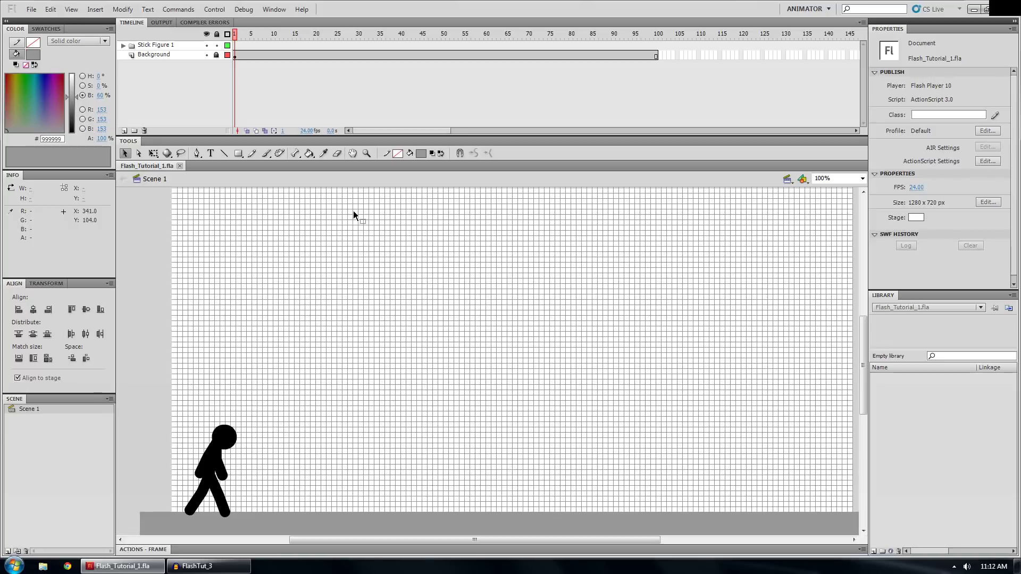
key("ctrl+s")
- Expand the Stick Figure 1 folder and scrub through the timeline to frame 59 to review the walk animation
left_click(124, 46)
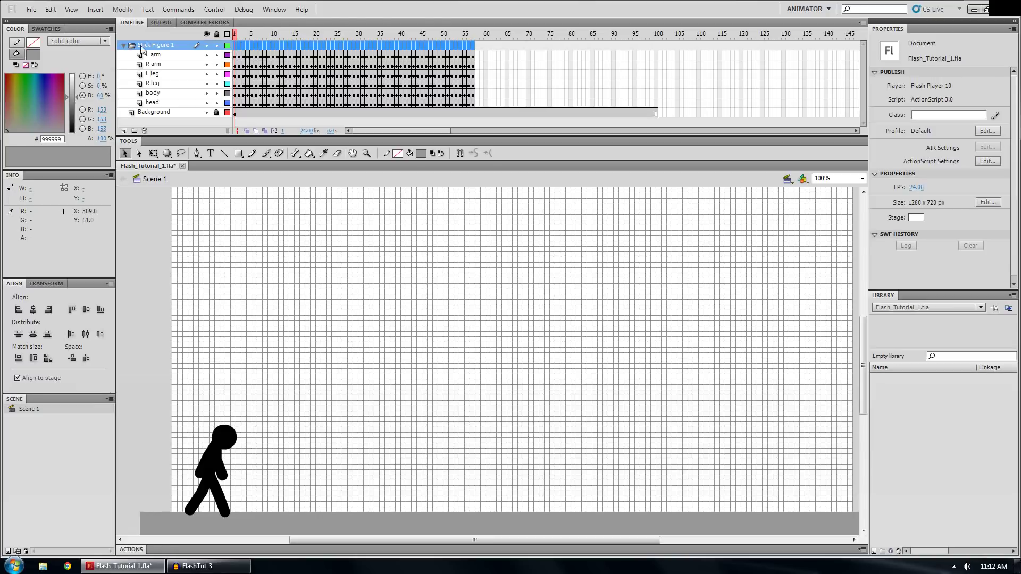
left_click(244, 35)
left_click_drag(246, 37, 482, 36)
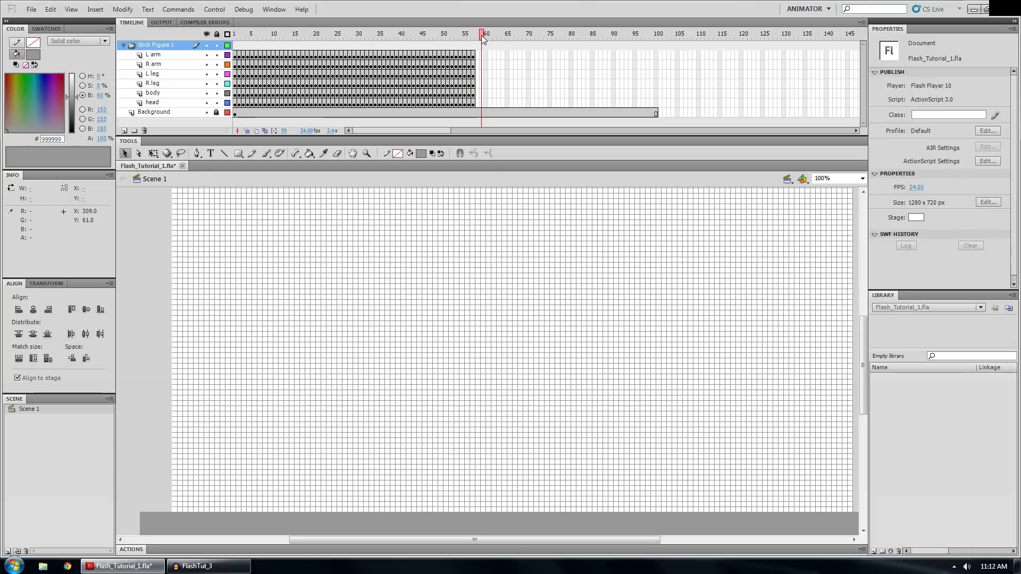
- Go to frame 19 and turn on Edit Multiple Frames for the frames around it
left_click(313, 37)
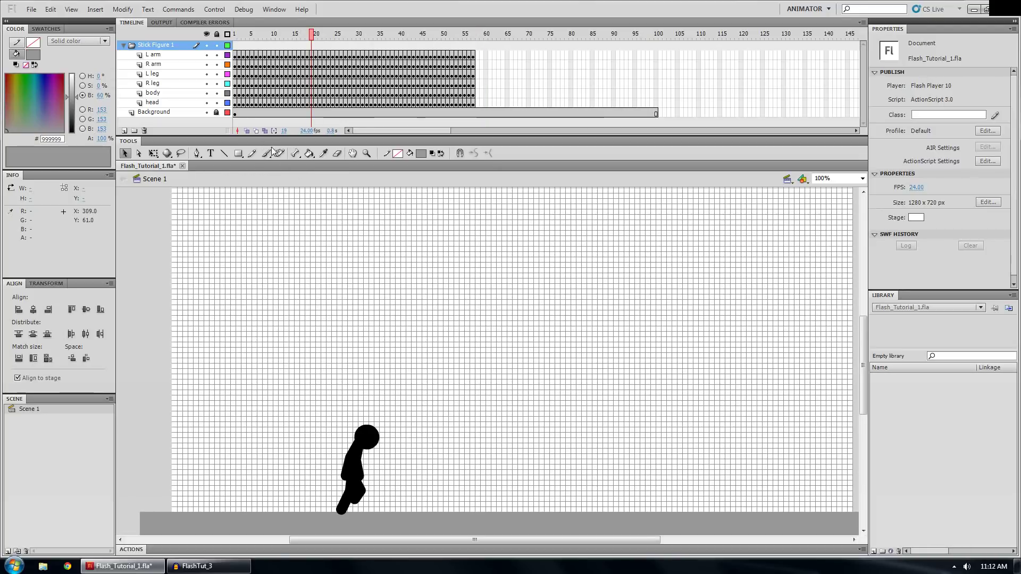
left_click(265, 131)
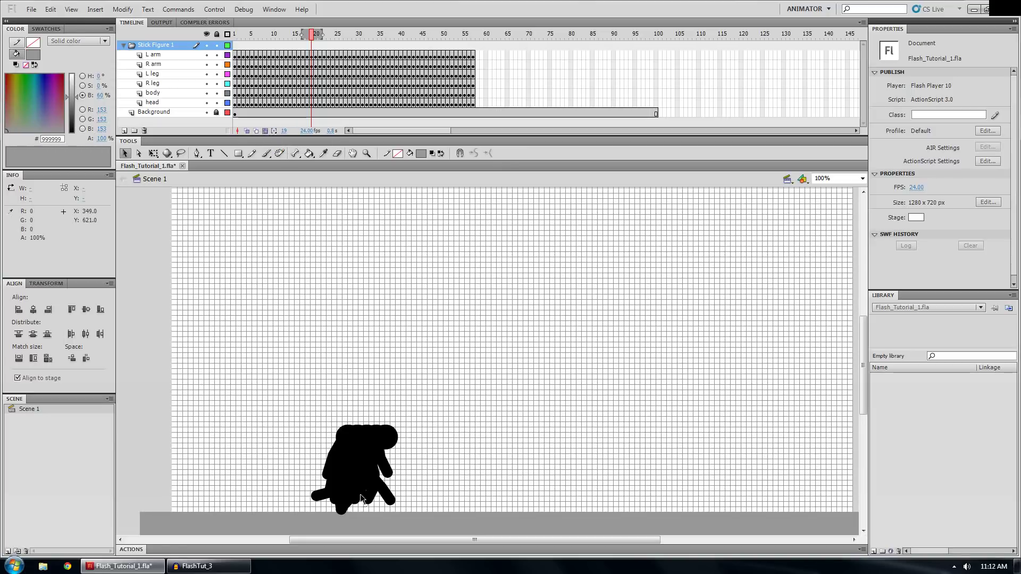
key("z")
left_click_drag(288, 391, 428, 511)
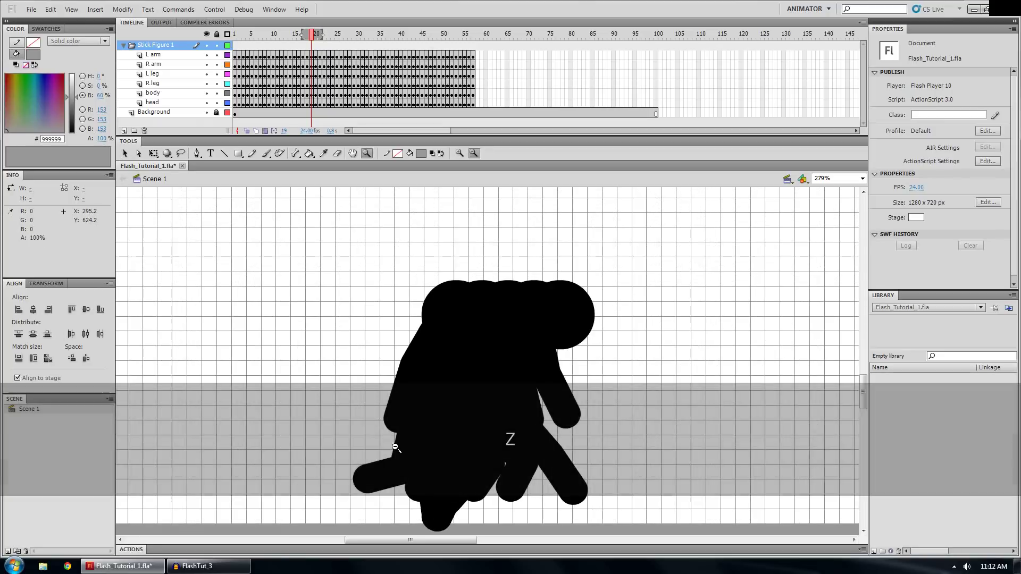
left_click(124, 155)
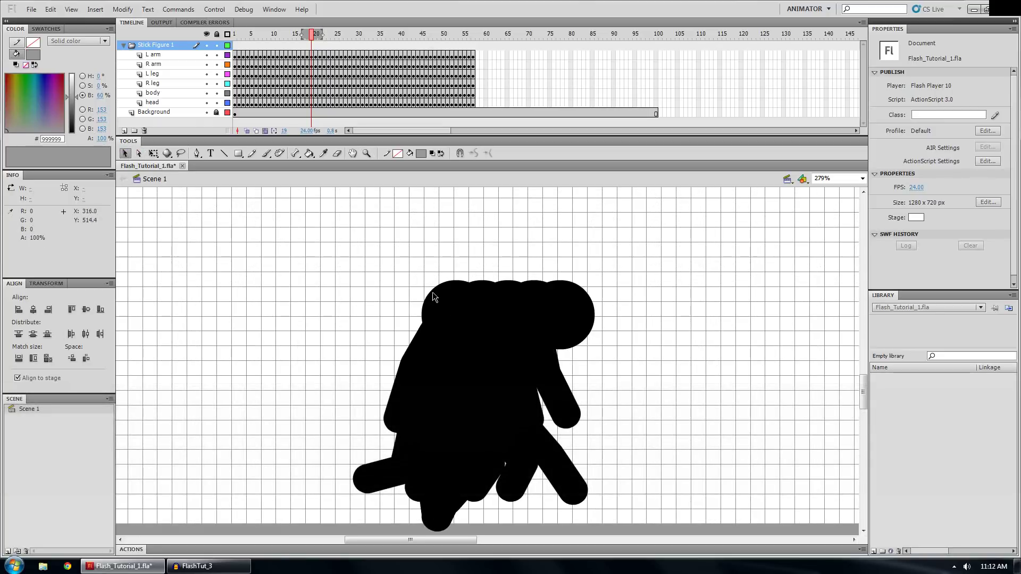
- Select the stick figure's heads from frames 18, 19 and 20 together on the head layer
left_click(462, 300)
left_click(486, 240)
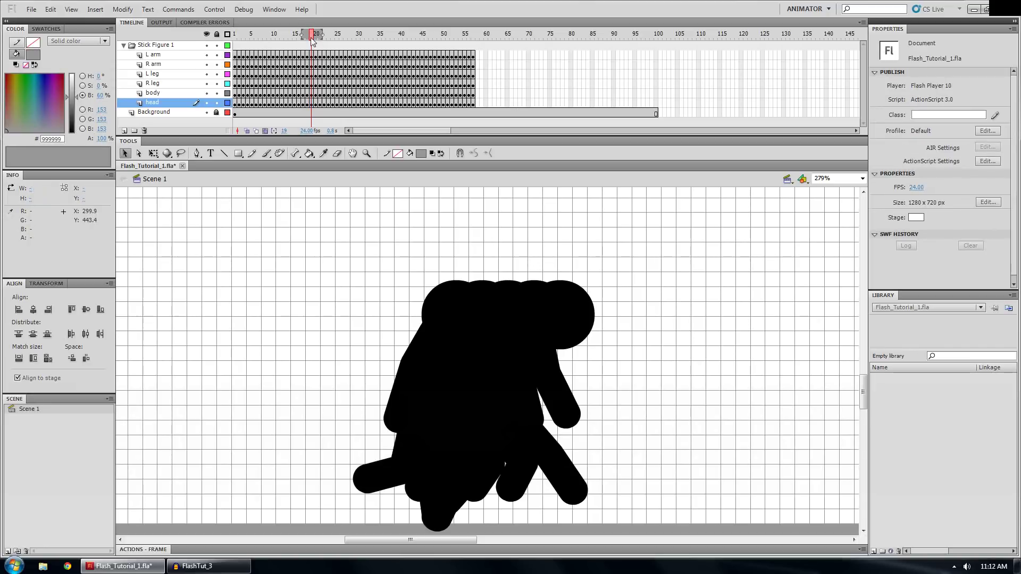
left_click(476, 295)
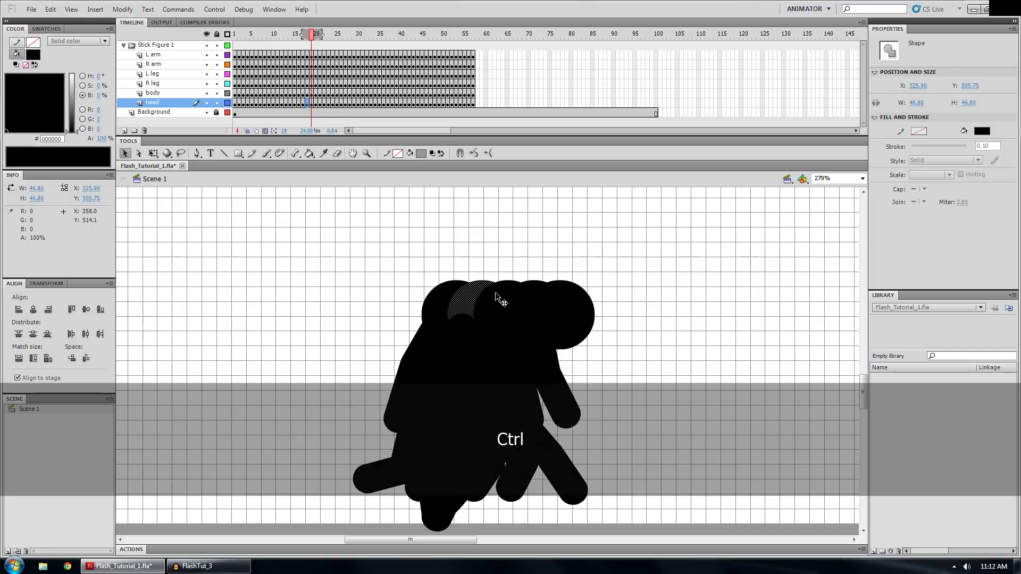
left_click(497, 294, "ctrl")
left_click(522, 294, "ctrl")
left_click(499, 294, "shift")
left_click(474, 292, "shift")
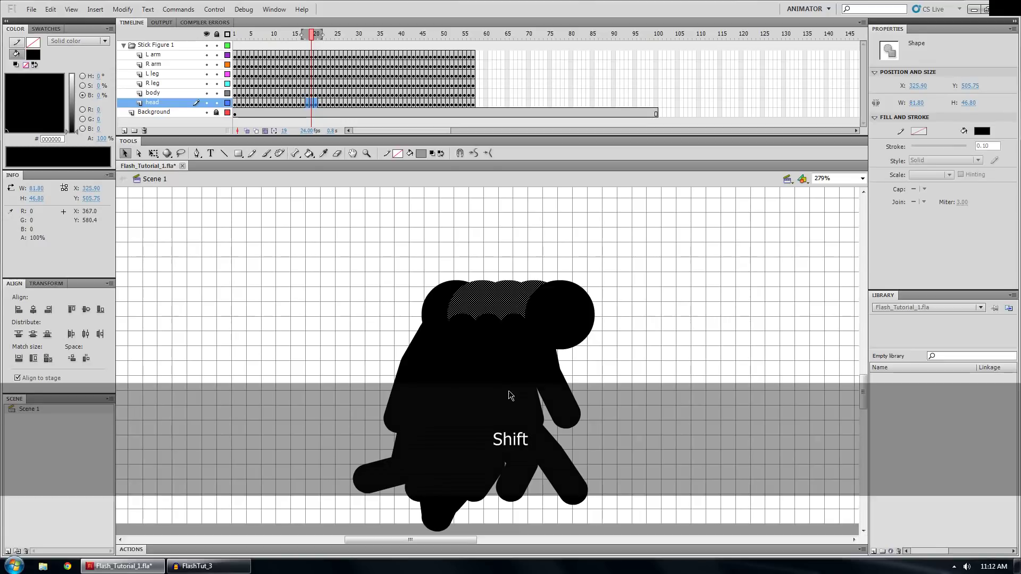
- Change the fill of the selected heads to grey #999999 and deselect them
left_click(421, 152)
left_click(425, 148)
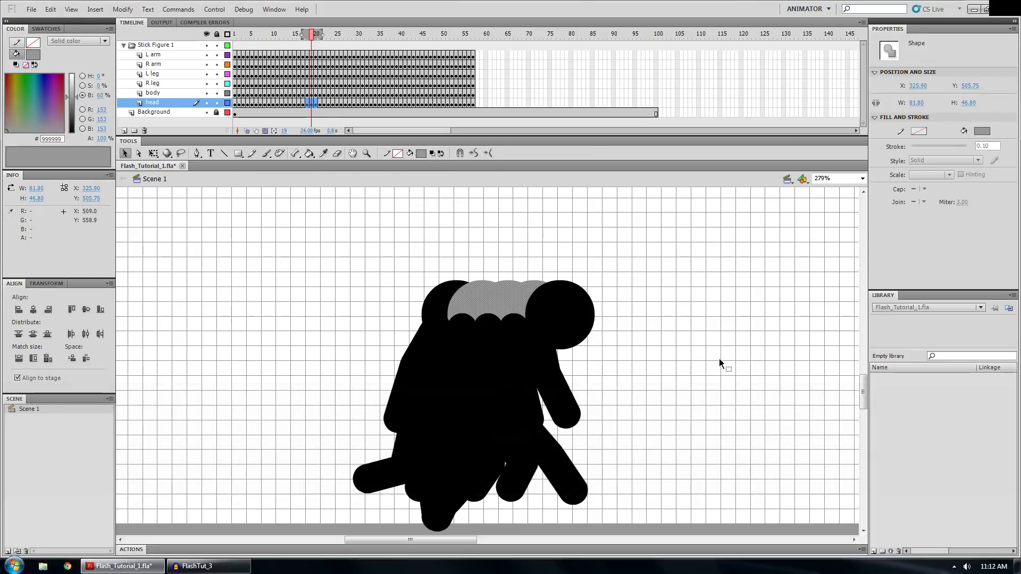
left_click(543, 255)
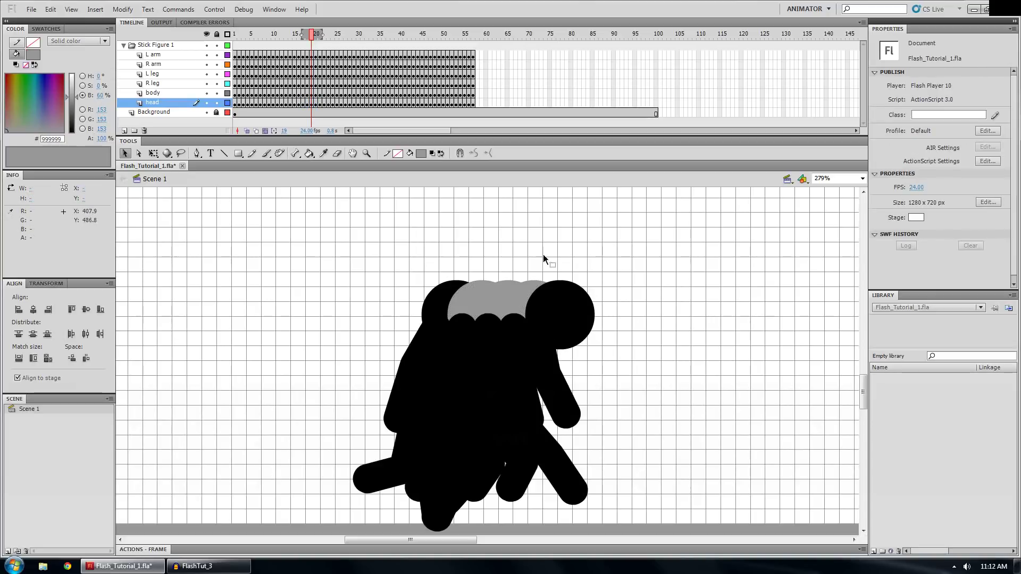
- Select the grey heads around frame 19 together and set their fill back to black #000000
left_click(269, 131)
mouse_move(313, 35)
left_mouse_down()
mouse_move(287, 33)
mouse_move(326, 36)
mouse_move(316, 36)
left_mouse_up()
left_click(265, 130)
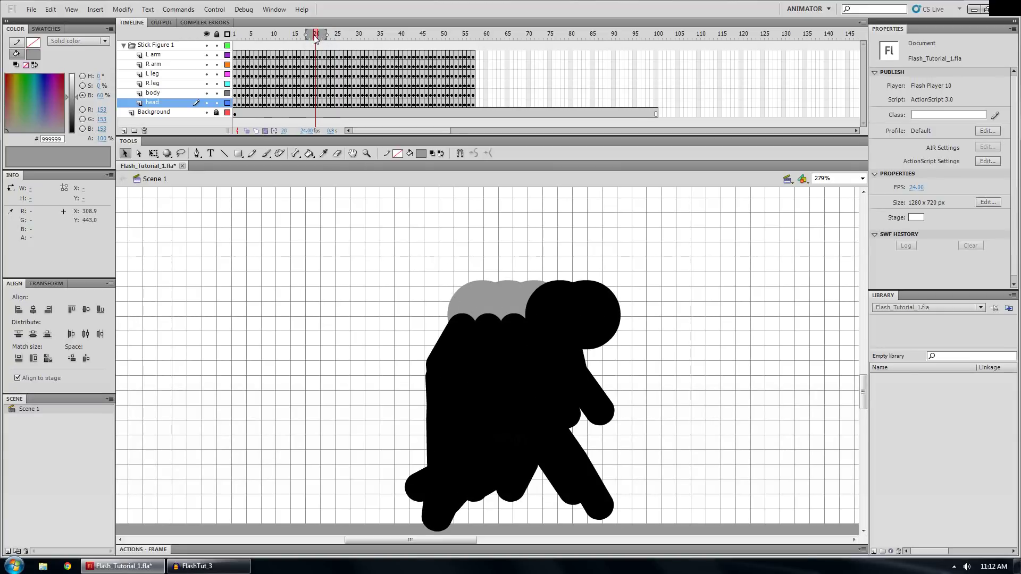
left_click_drag(318, 36, 312, 35)
left_click(471, 296, "shift")
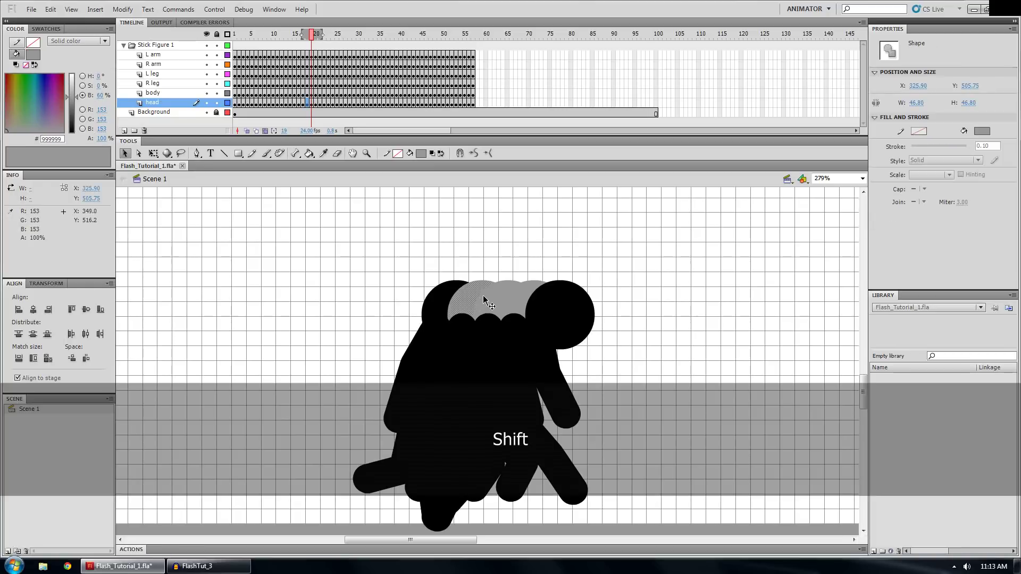
left_click(514, 298, "shift")
left_click(421, 153)
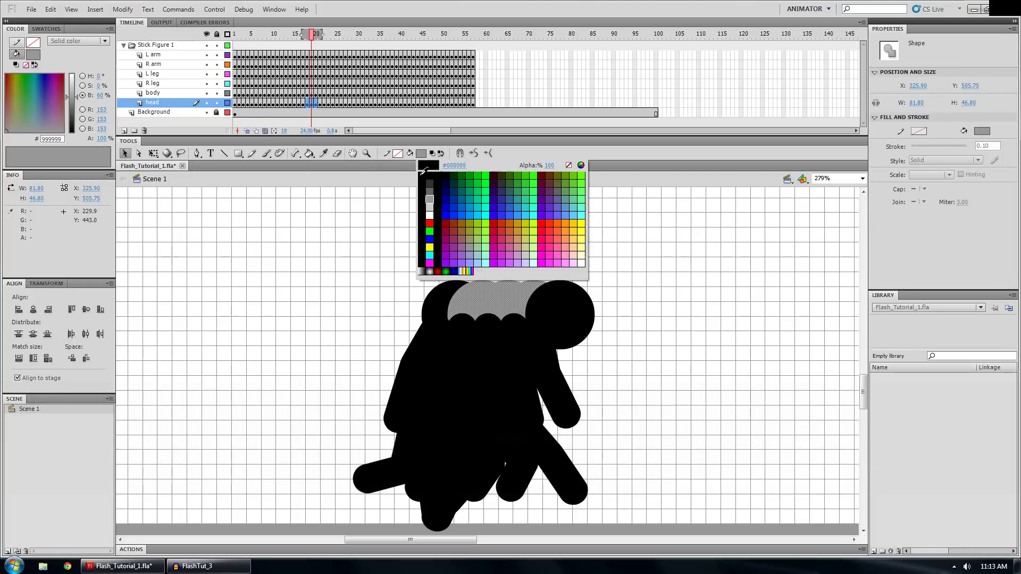
left_click(424, 171)
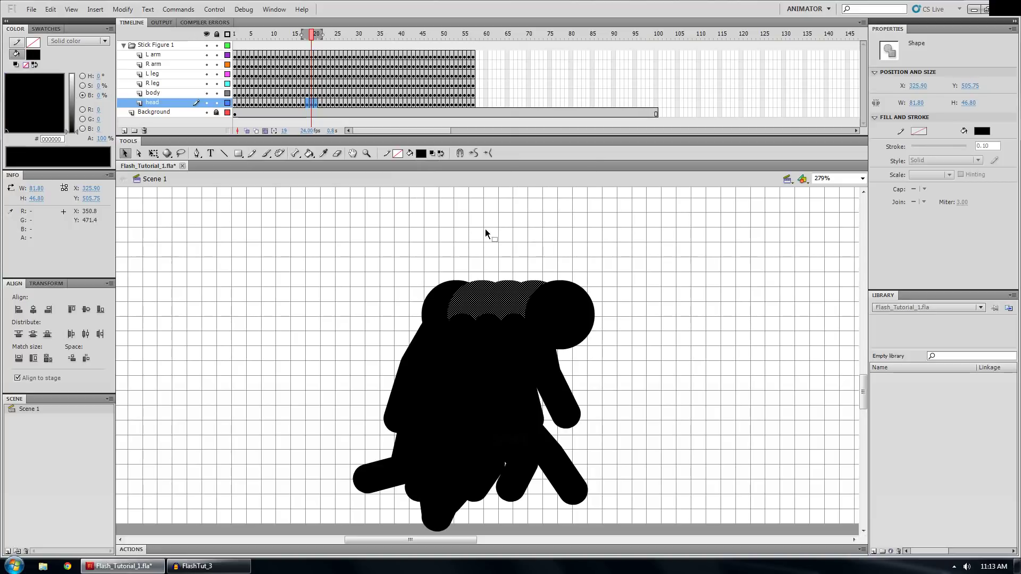
left_click(531, 254)
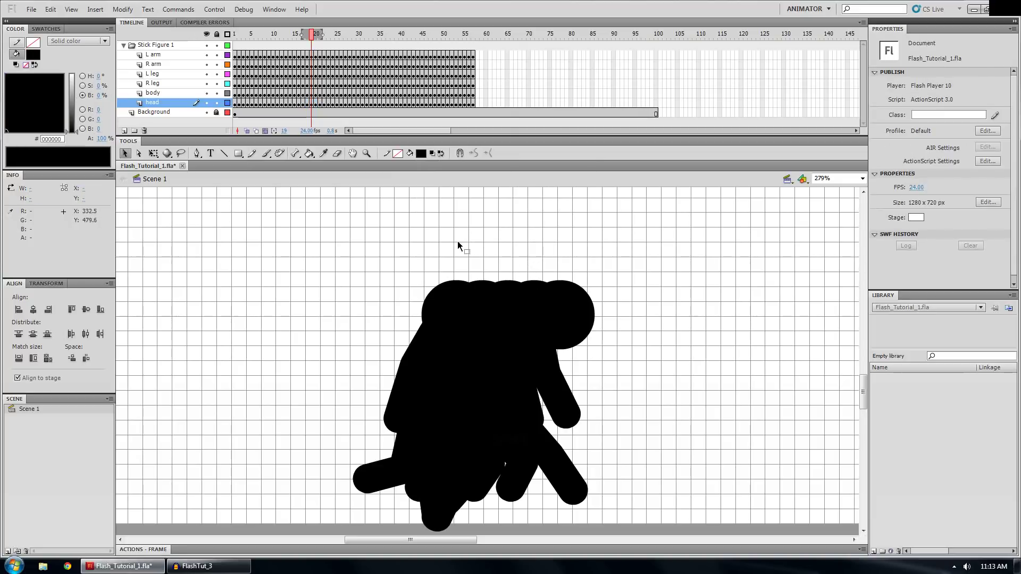
- Turn off Edit Multiple Frames, turn on Onion Skin and return to frame 1
left_click(265, 132)
left_click(246, 132)
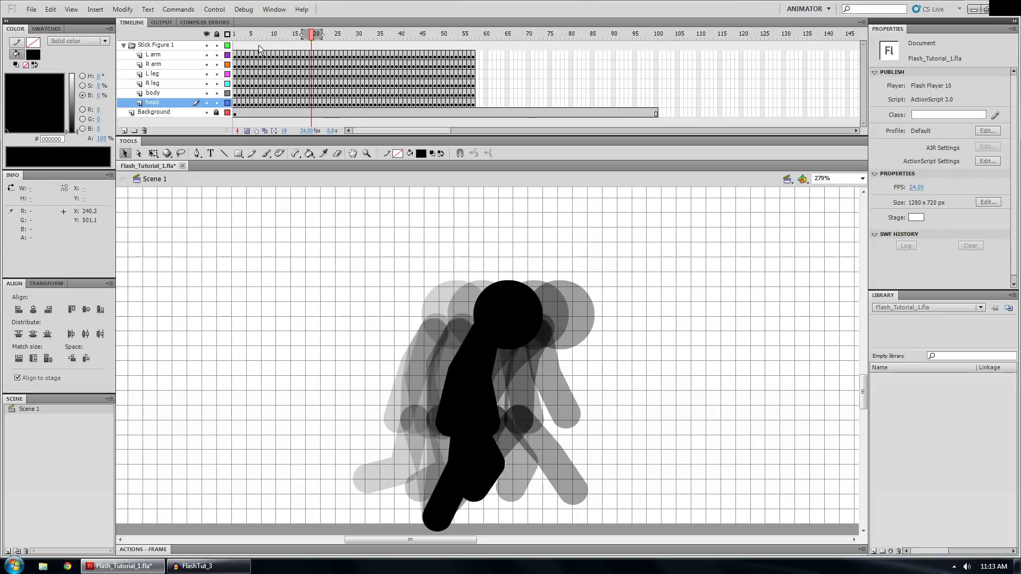
left_click(235, 34)
key("space")
left_click_drag(198, 392, 372, 381)
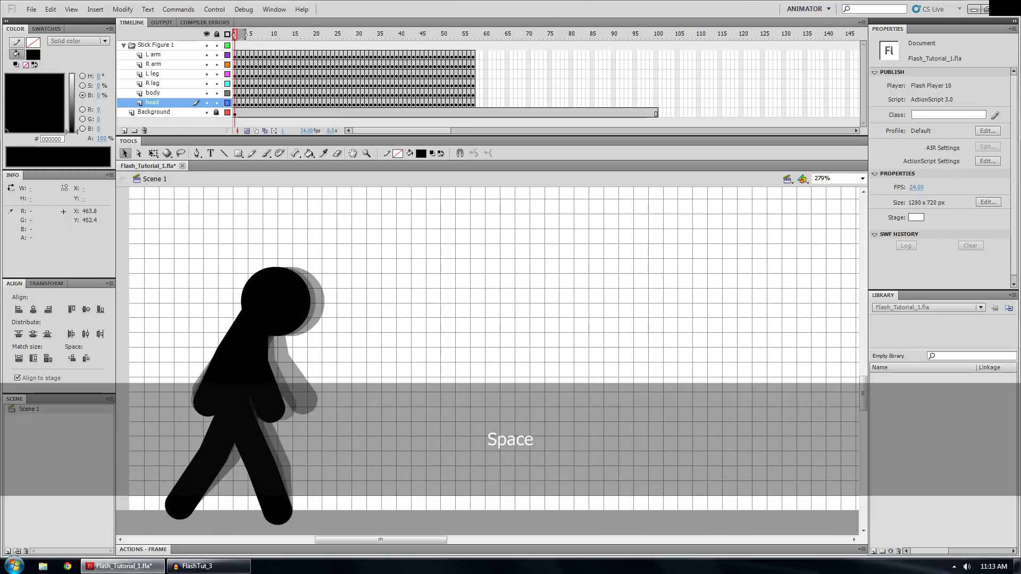
- Set the stage zoom to 100% and play the walk animation
left_click(829, 178)
type("100")
key("Return")
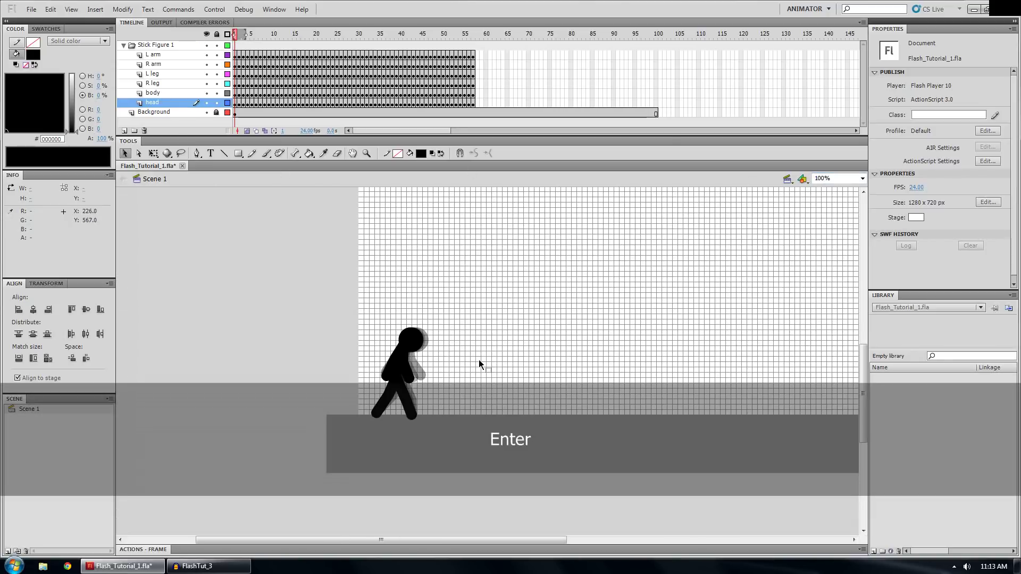
key("Return")
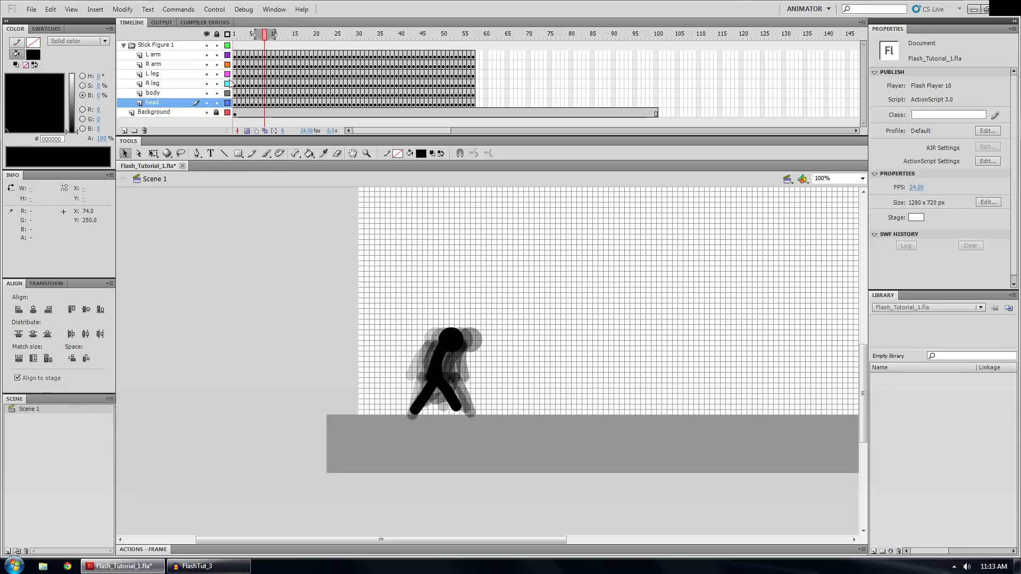
key("Return")
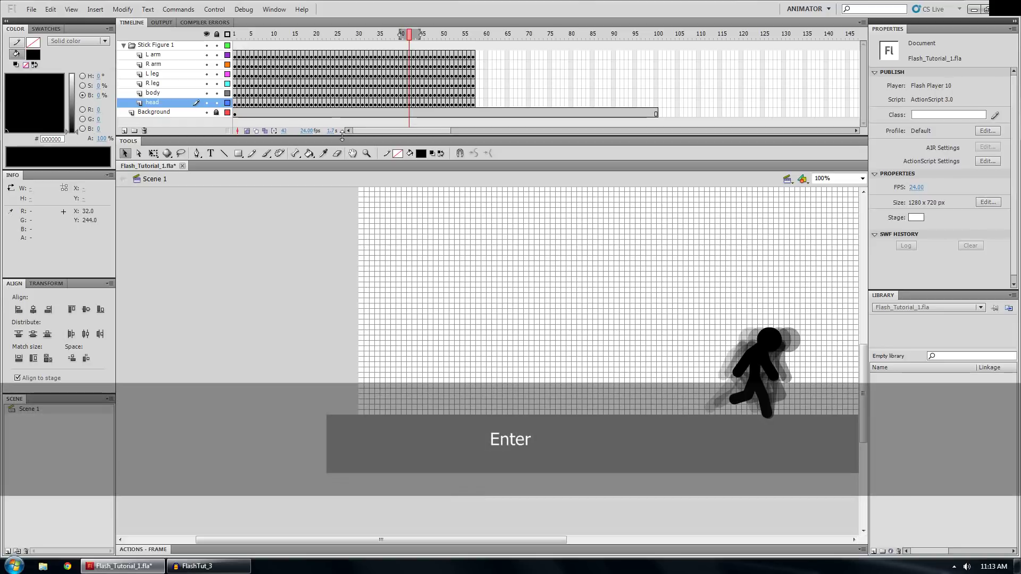
key("Return")
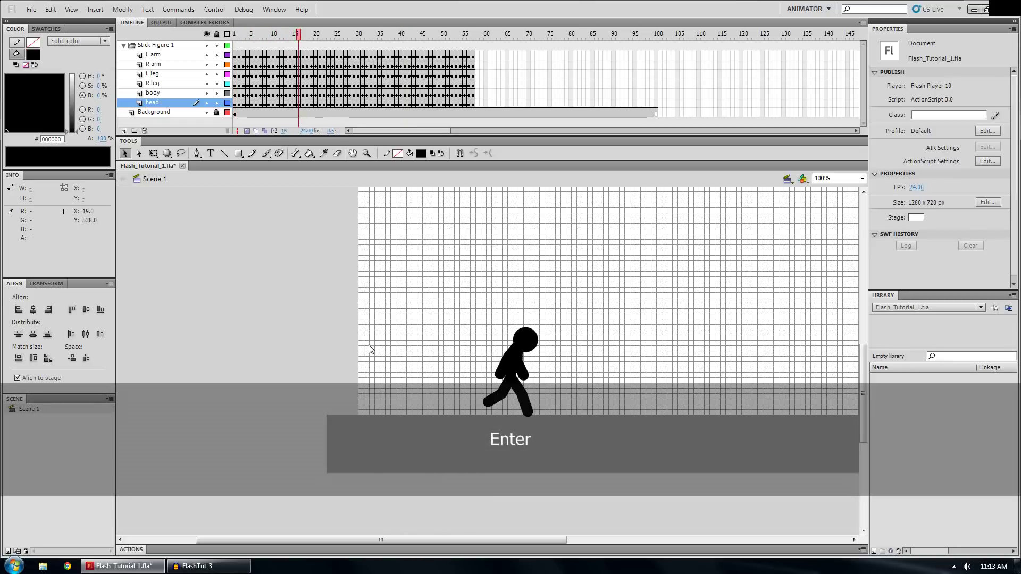
key("Return")
- Replay the walk animation from the first frame with the whole walking path in view
left_click(247, 35)
left_click(235, 35)
key("space")
left_click_drag(588, 376, 385, 371)
key("KP_Add")
key("Return")
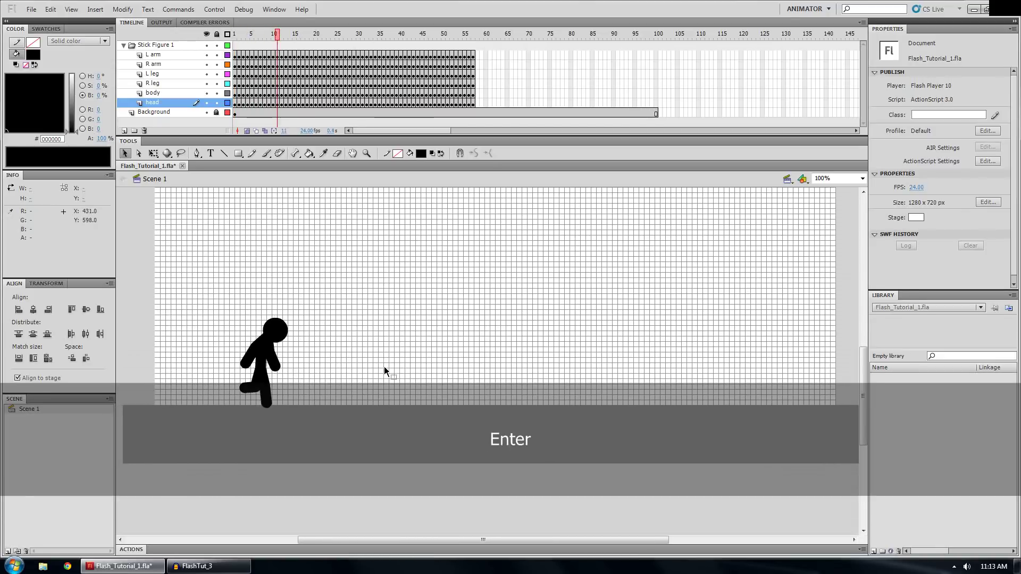
key("space")
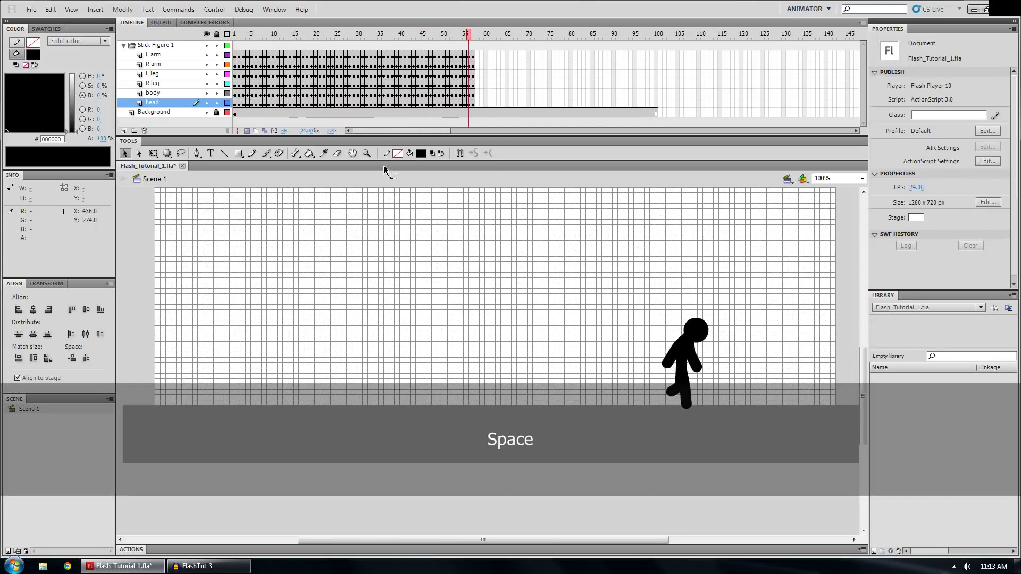
- Zoom the stage to 280% and examine the onion-skinned walk poses between frames 14 and 20
left_click_drag(346, 36, 290, 37)
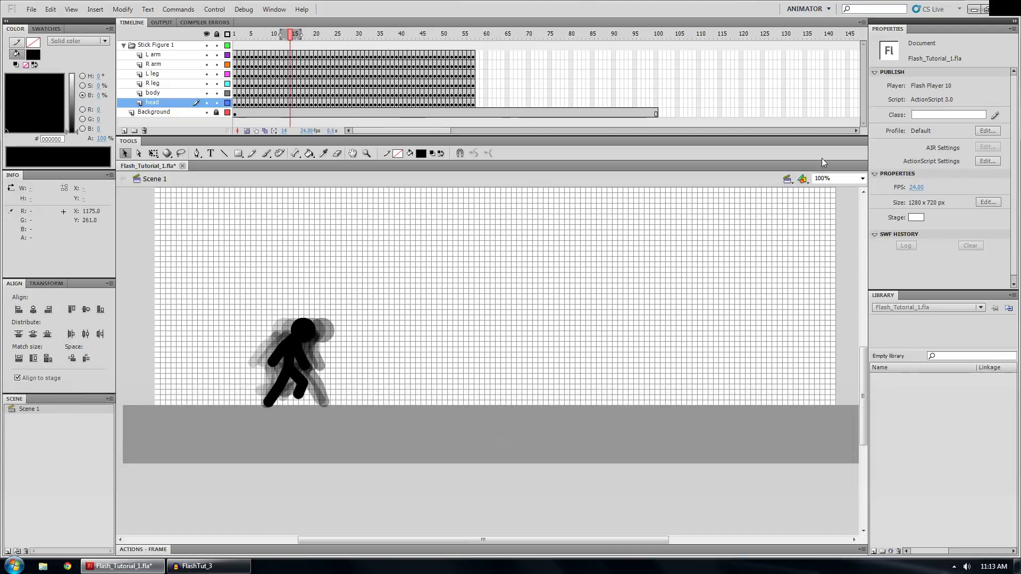
left_click(823, 178)
type("280")
key("Return")
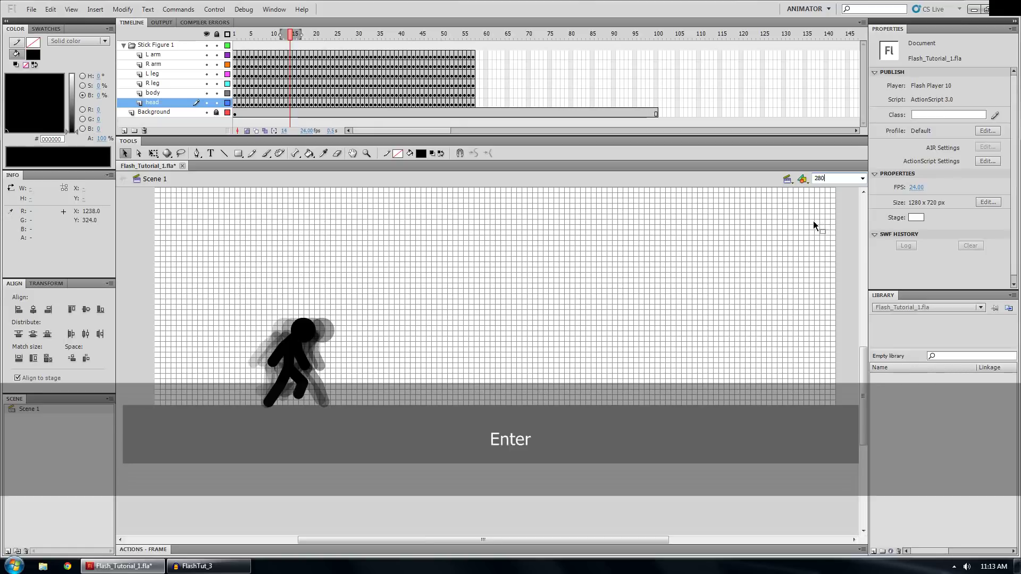
key("space")
left_click_drag(298, 352, 342, 214)
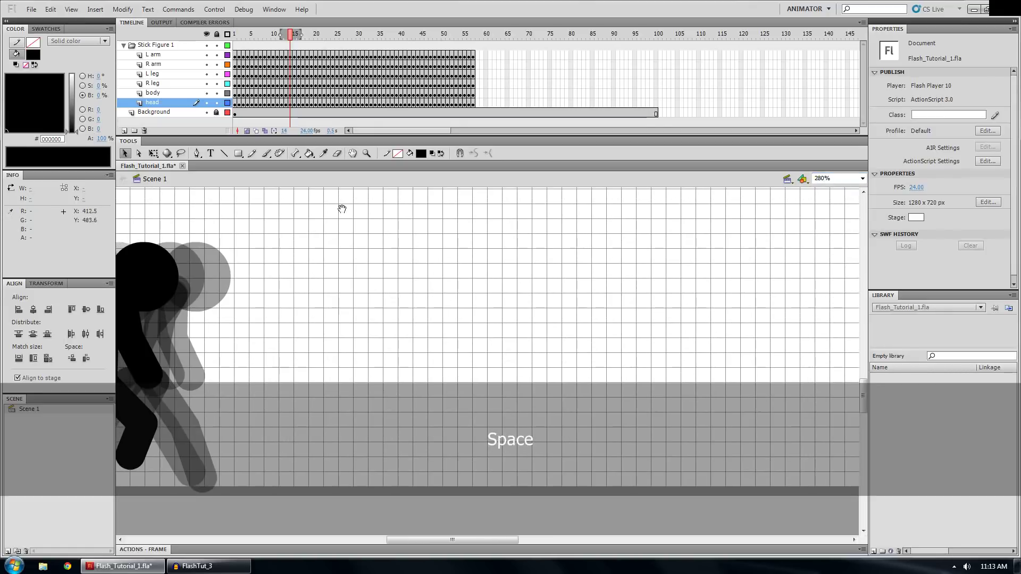
left_click(298, 37)
left_click_drag(298, 38, 315, 42)
key("space")
left_click_drag(383, 271, 445, 228)
left_click_drag(311, 35, 291, 37)
key("space")
left_click_drag(303, 353, 378, 243)
- Step through frames 1 to 10 to examine how the legs and arms move against the onion-skinned neighbouring poses
left_click(234, 33)
left_click_drag(292, 317, 463, 337)
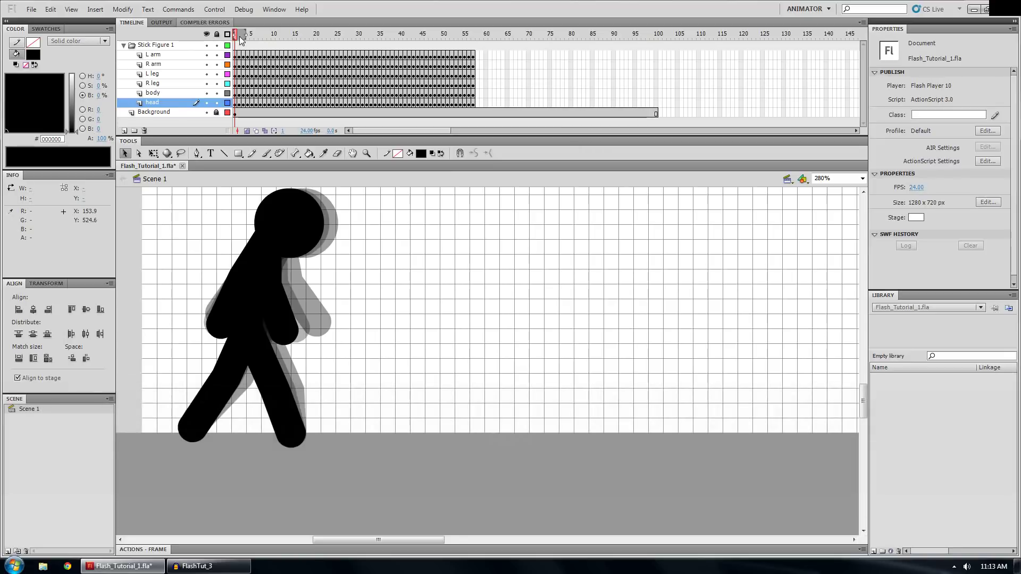
left_click(239, 37)
left_click(235, 36)
left_click(239, 36)
left_click(243, 36)
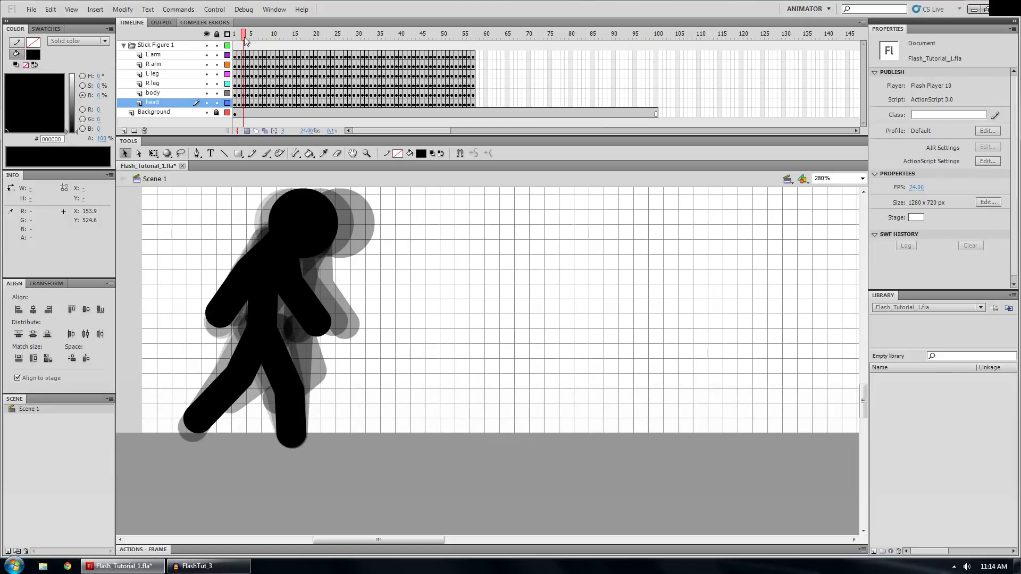
left_click(248, 36)
mouse_move(248, 40)
left_mouse_down()
mouse_move(236, 40)
mouse_move(257, 45)
left_mouse_up()
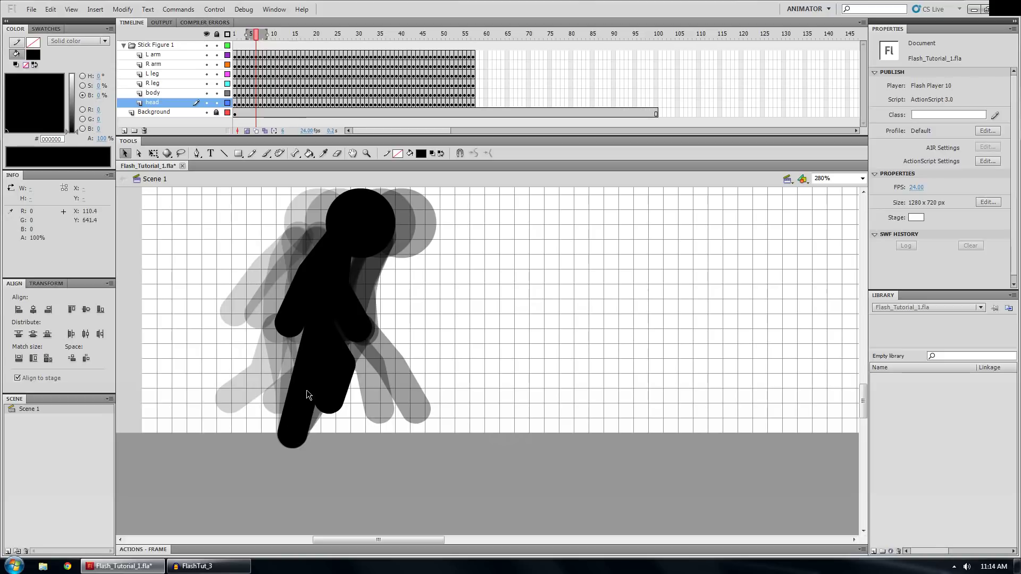
mouse_move(257, 37)
left_mouse_down()
mouse_move(317, 39)
mouse_move(243, 44)
mouse_move(274, 46)
left_mouse_up()
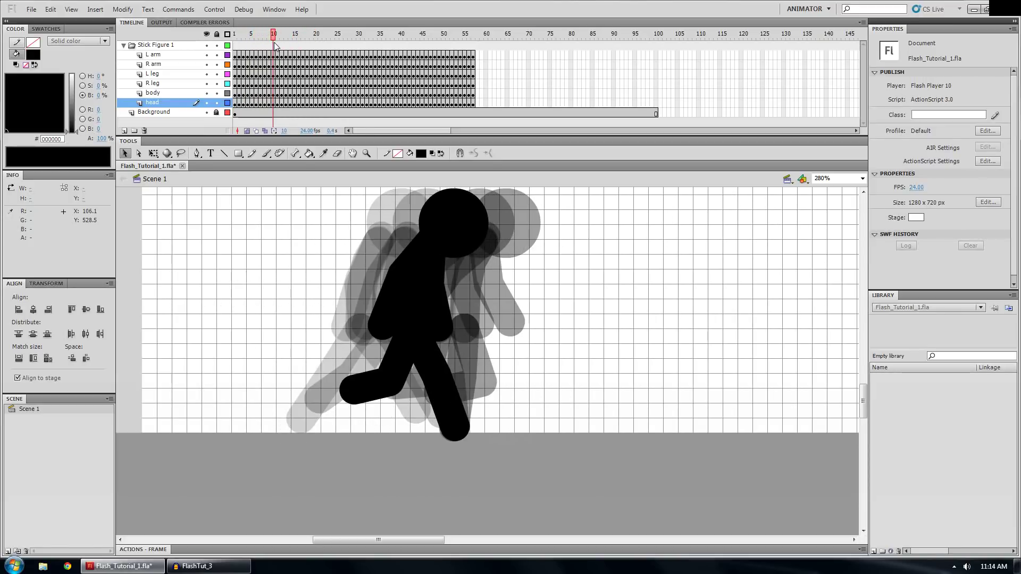
- Turn off Onion Skin and scrub from frame 10 to frame 57 to review the rest of the walk
left_click(247, 131)
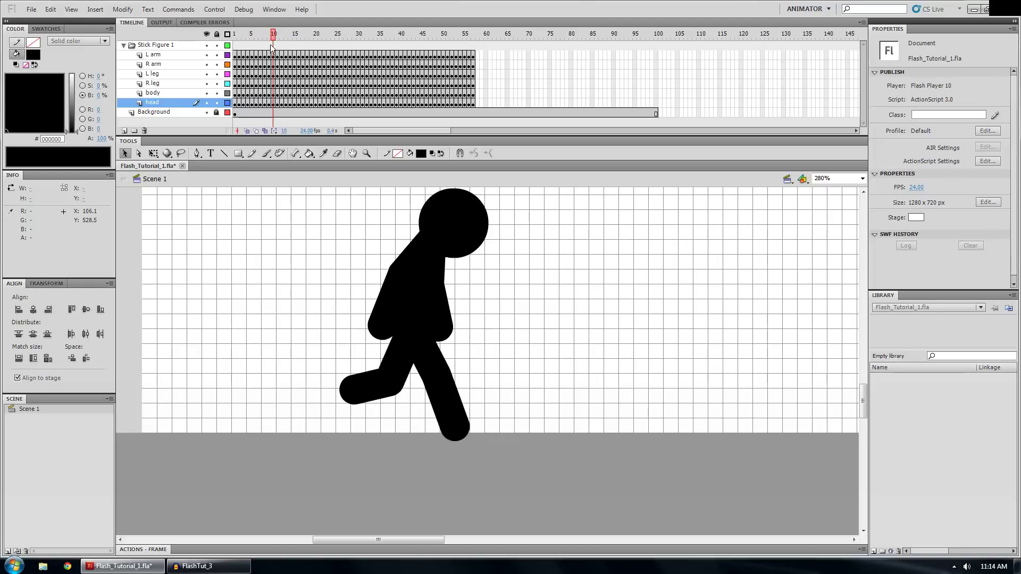
left_click_drag(273, 37, 315, 45)
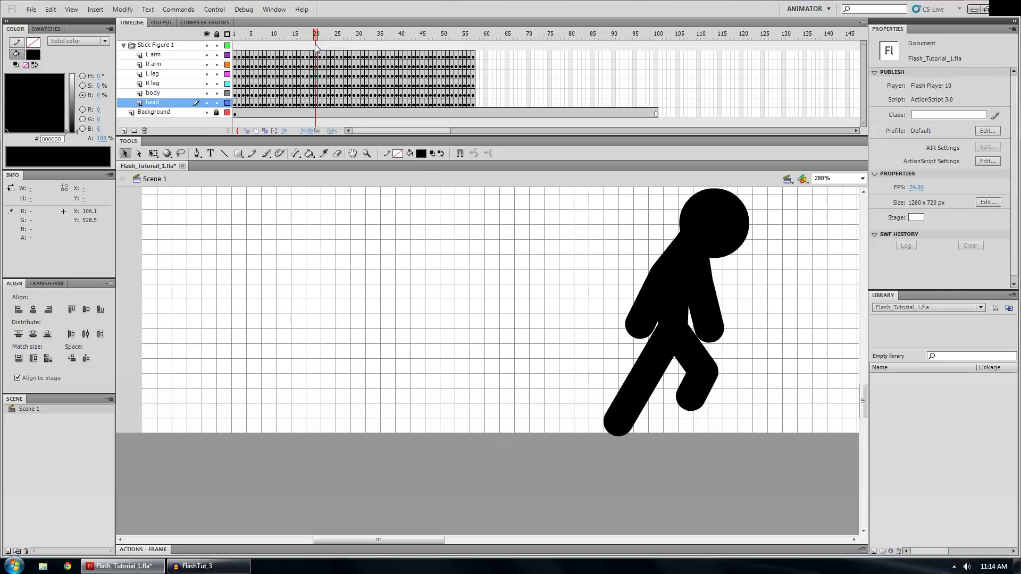
key("space")
left_click_drag(624, 316, 288, 282)
left_click_drag(317, 34, 398, 43)
key("space")
left_click_drag(585, 287, 69, 326)
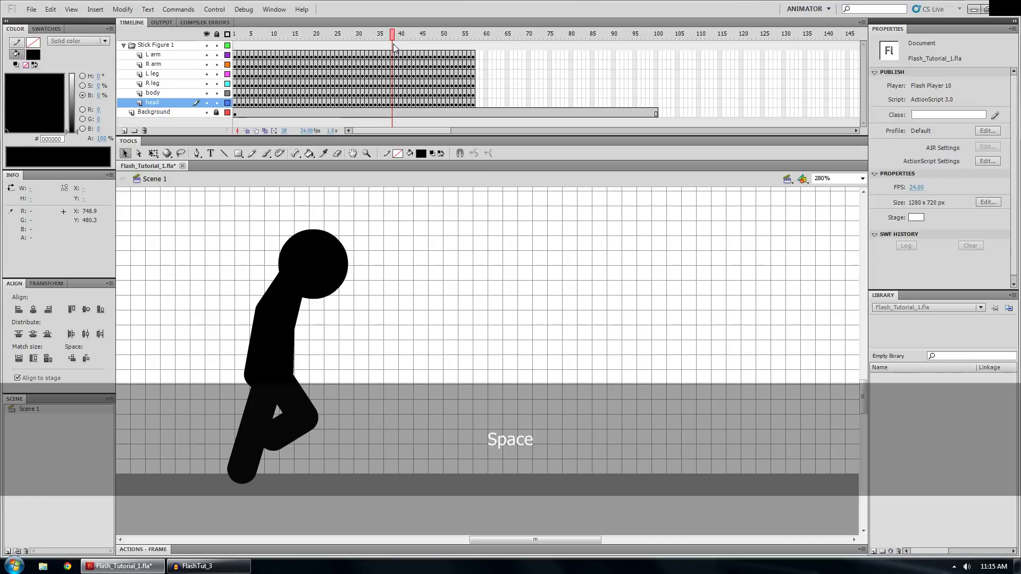
left_click_drag(391, 37, 474, 38)
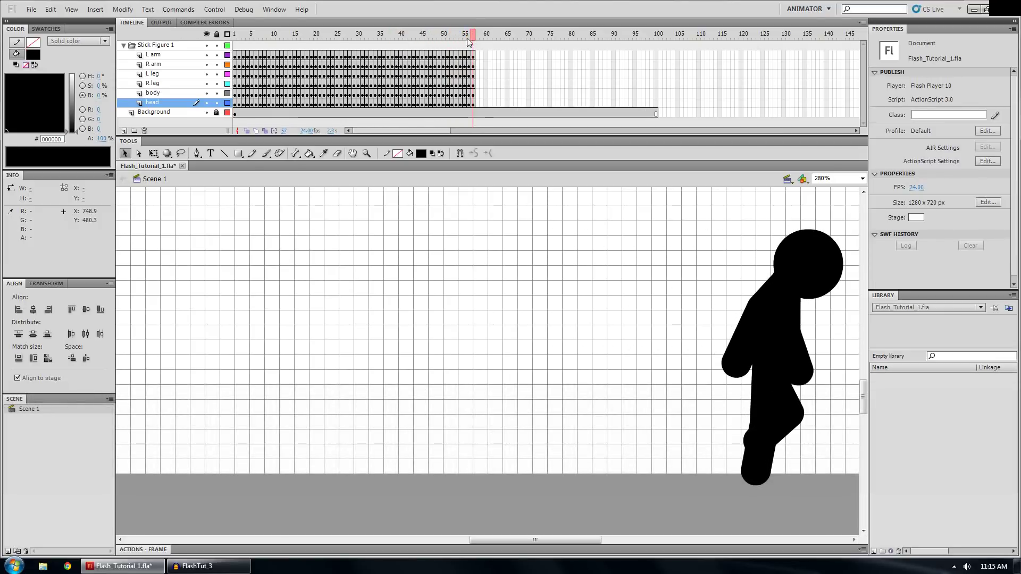
- Turn Onion Skin back on at frame 57 and centre the stick figure in view
left_click(247, 131)
key("space")
left_click_drag(656, 372, 358, 367)
left_click_drag(406, 399, 391, 397)
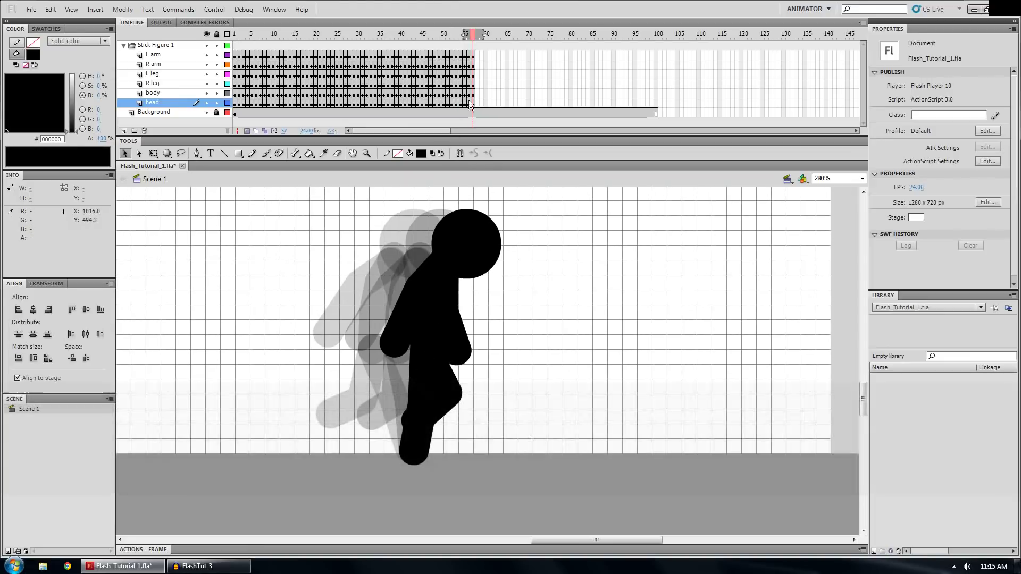
- Collapse the Stick Figure 1 folder and insert a keyframe at frame 58 on all of its layers
left_click(123, 45)
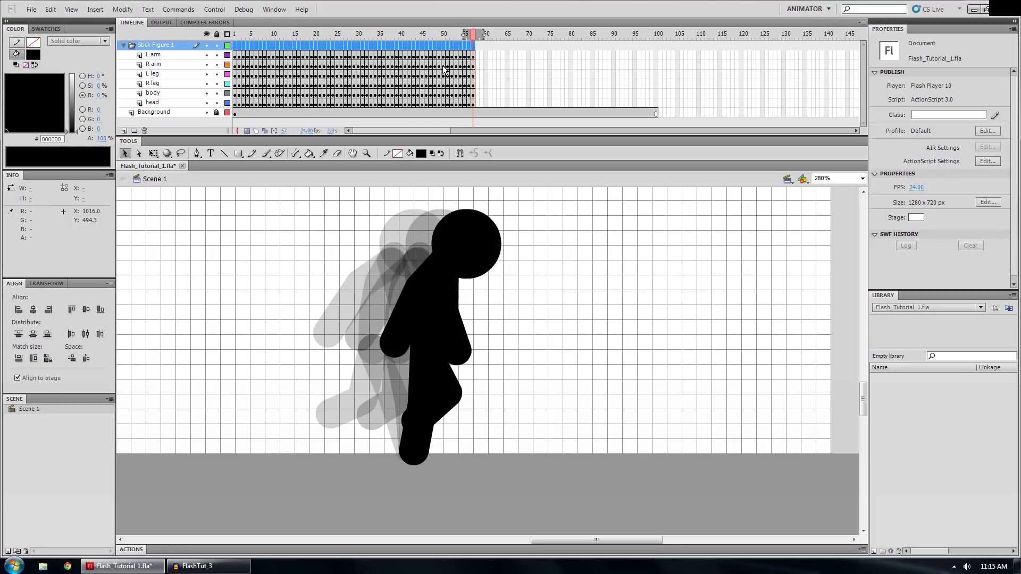
left_click(123, 45)
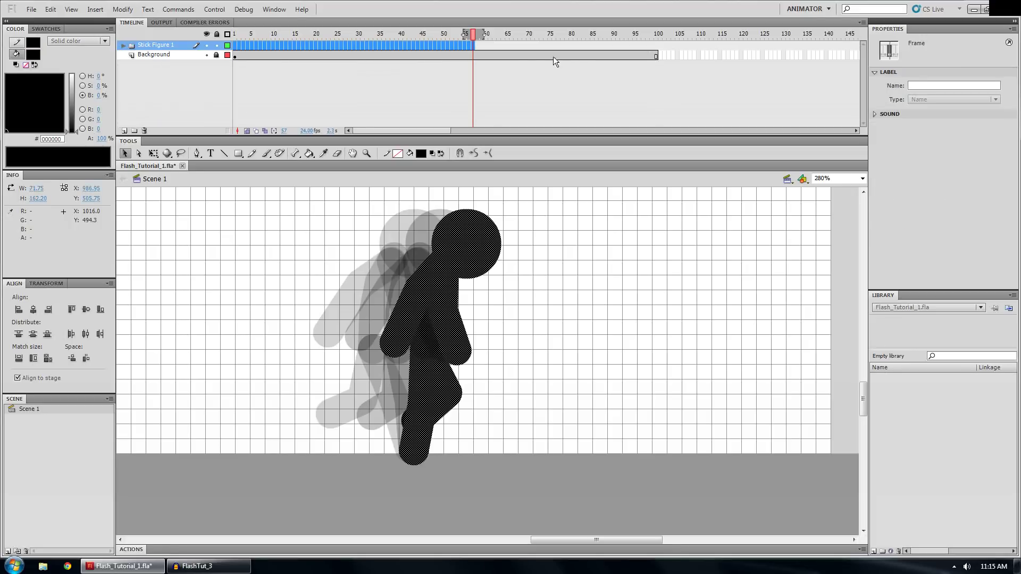
left_click(472, 33)
right_click(477, 45)
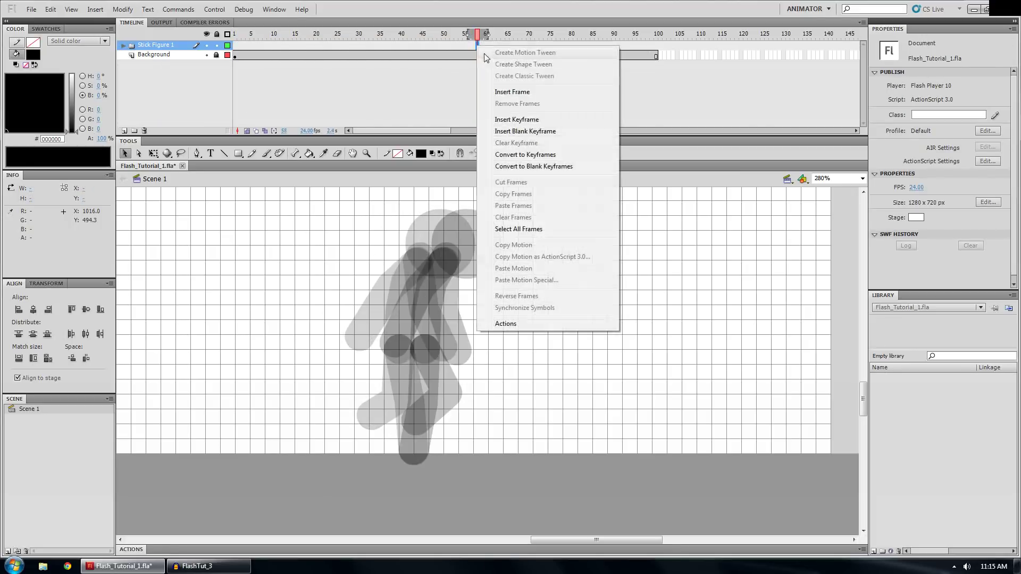
left_click(526, 119)
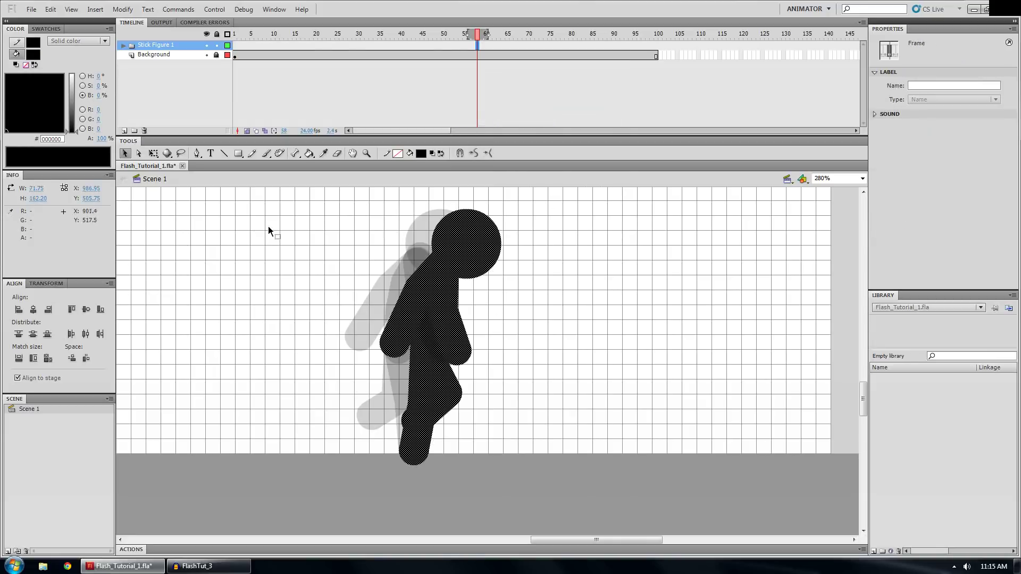
- Nudge the whole stick figure on frame 58 to the right by the same spacing as between the previous two poses
key("shift")
key("shift+Right")
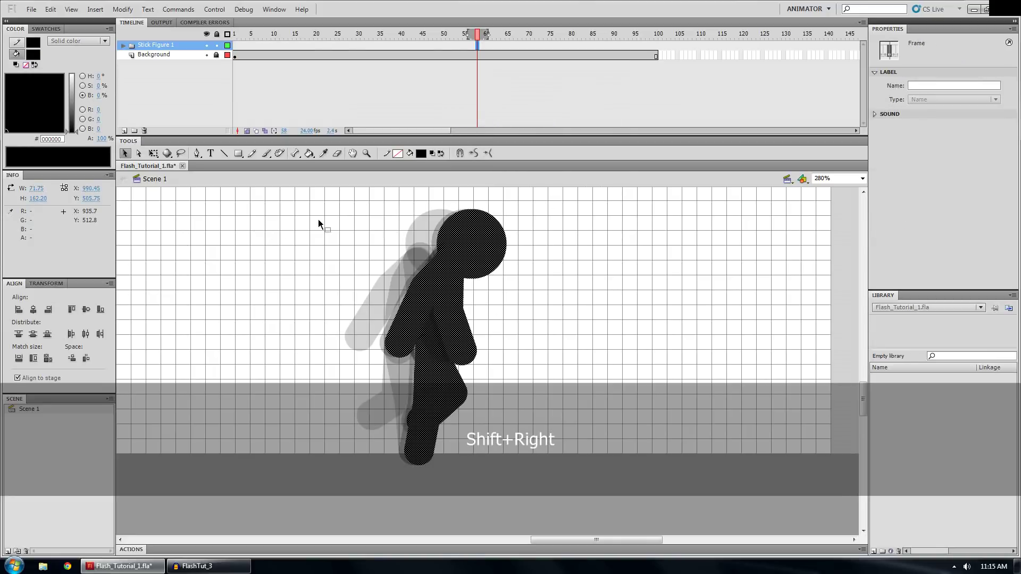
key("shift+Right")
key("shift+Right")
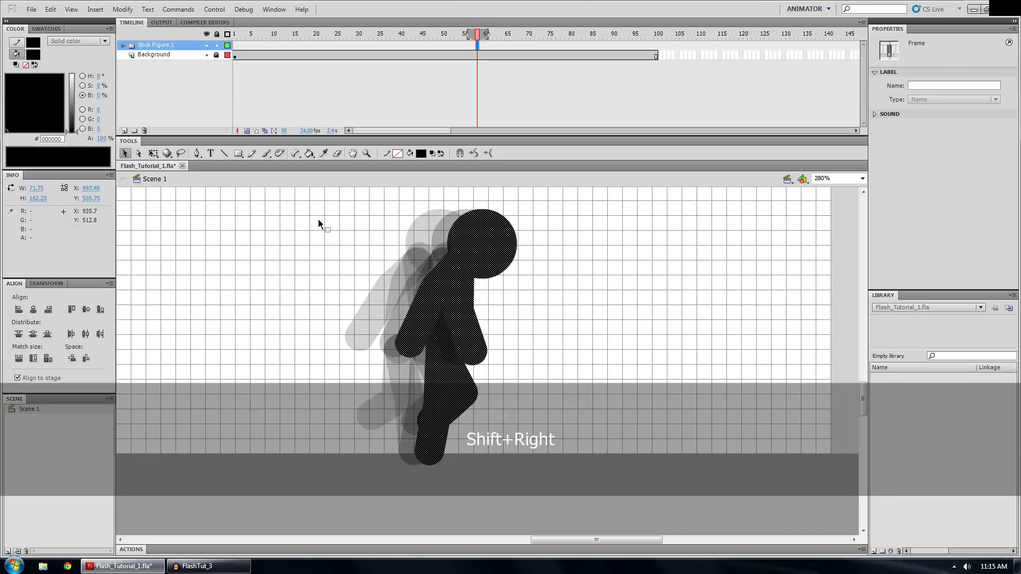
key("shift+Right")
left_click(540, 371)
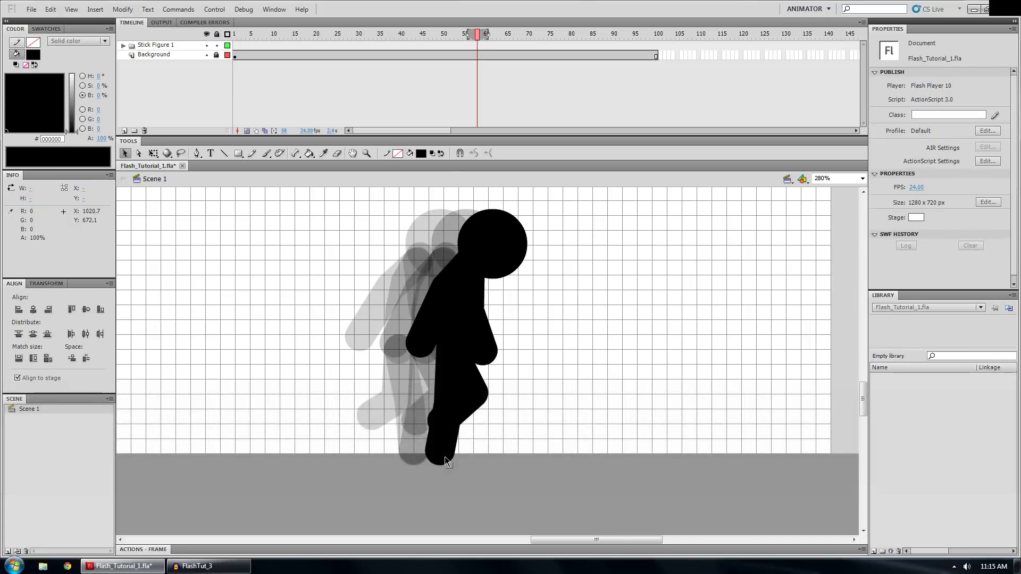
- Pose the legs on frame 58 with the rear foot planted on its previous footprint and the other leg swung forward with a bent knee
left_click_drag(432, 457, 420, 455)
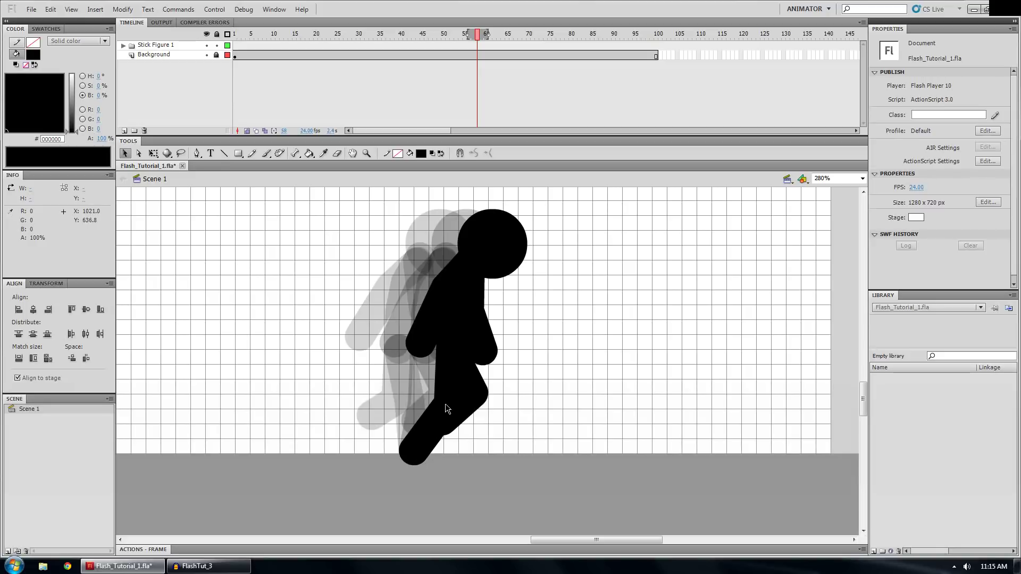
left_click_drag(438, 403, 488, 432)
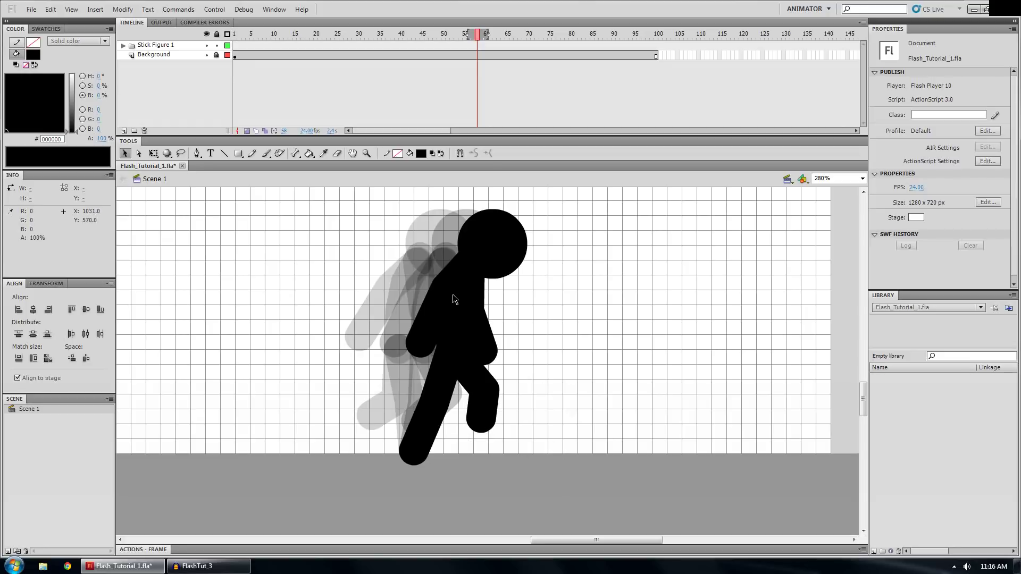
- Step back through the frames before frame 58 and forward again to check how the new leg pose flows
key("shift+comma")
key("shift+comma")
key("shift+comma")
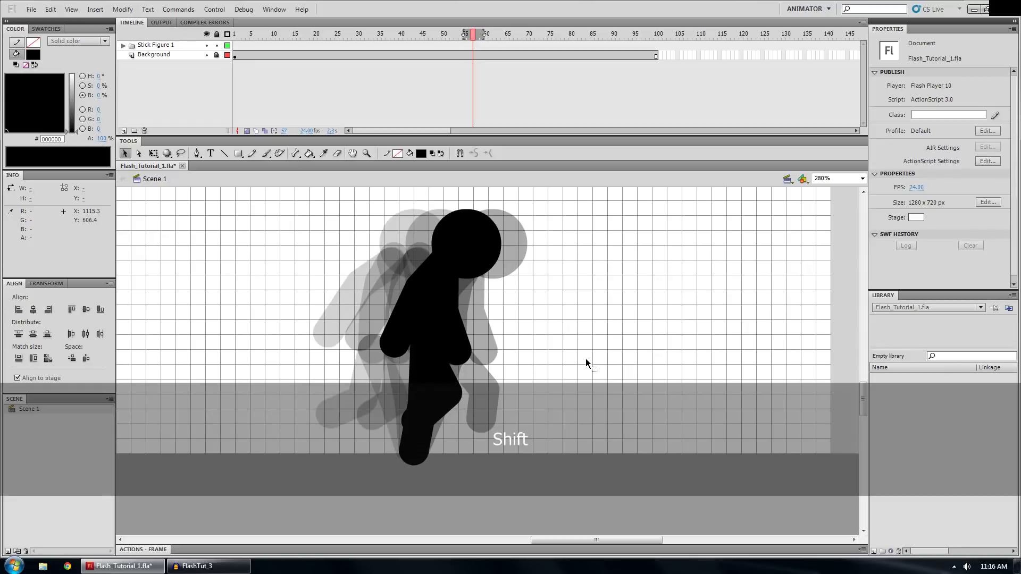
key("shift+comma")
key("shift+period")
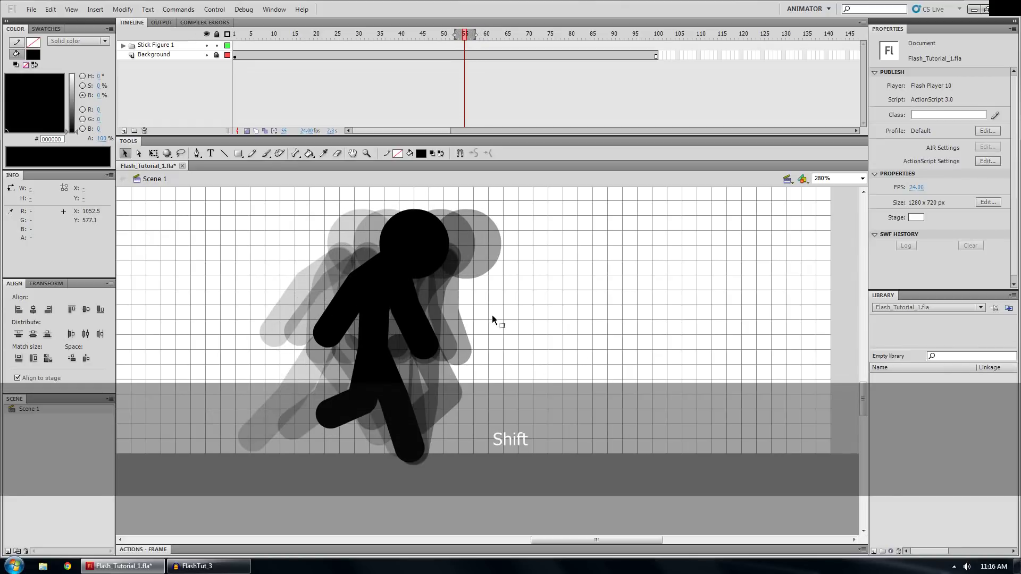
key("shift+period")
key("shift+period")
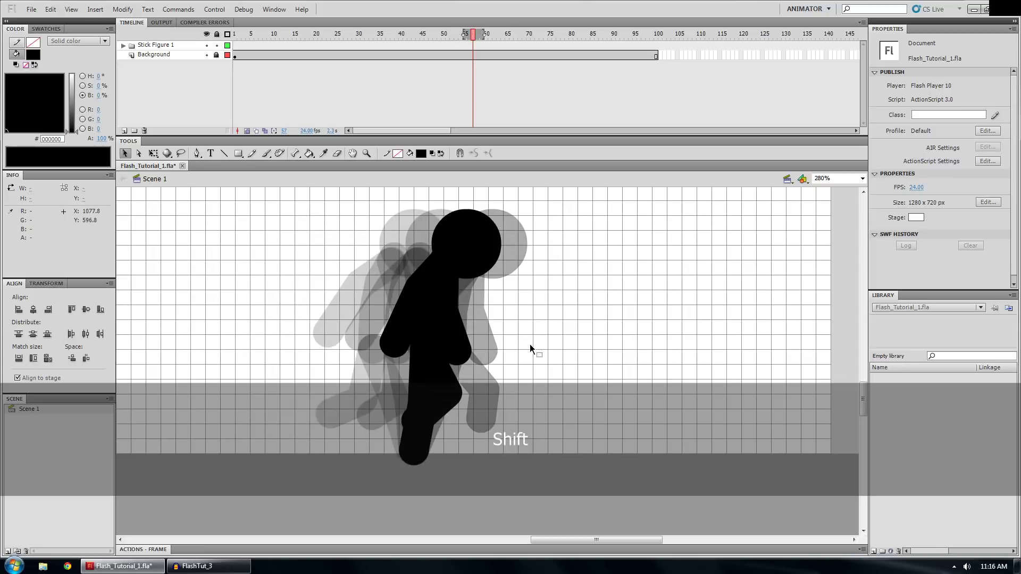
key("shift+period")
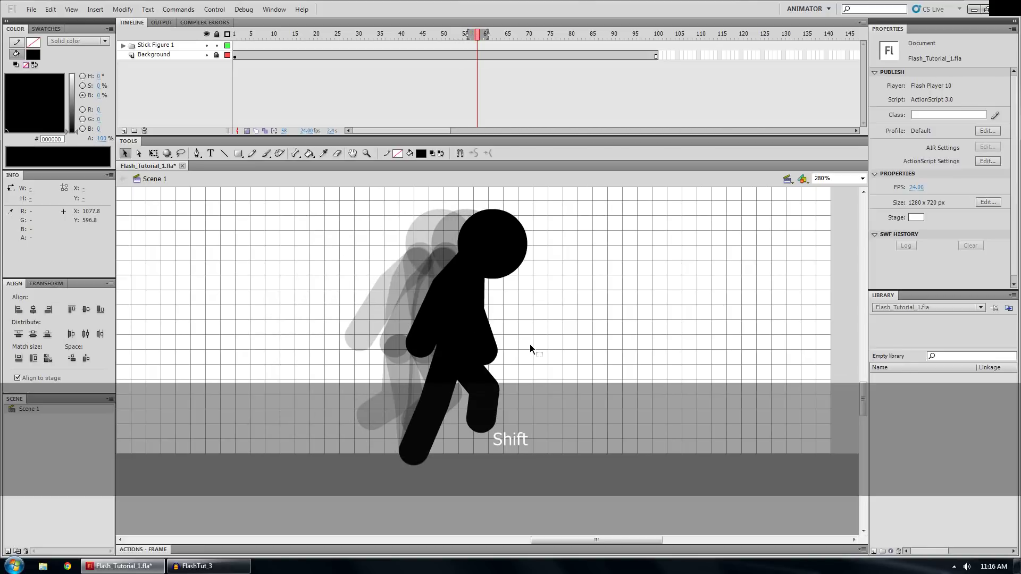
- Swing both arms on frame 58 inward so that they hang closer to the torso
left_click_drag(417, 343, 428, 349)
left_click_drag(477, 315, 475, 318)
left_click_drag(498, 356, 483, 362)
right_click(480, 46)
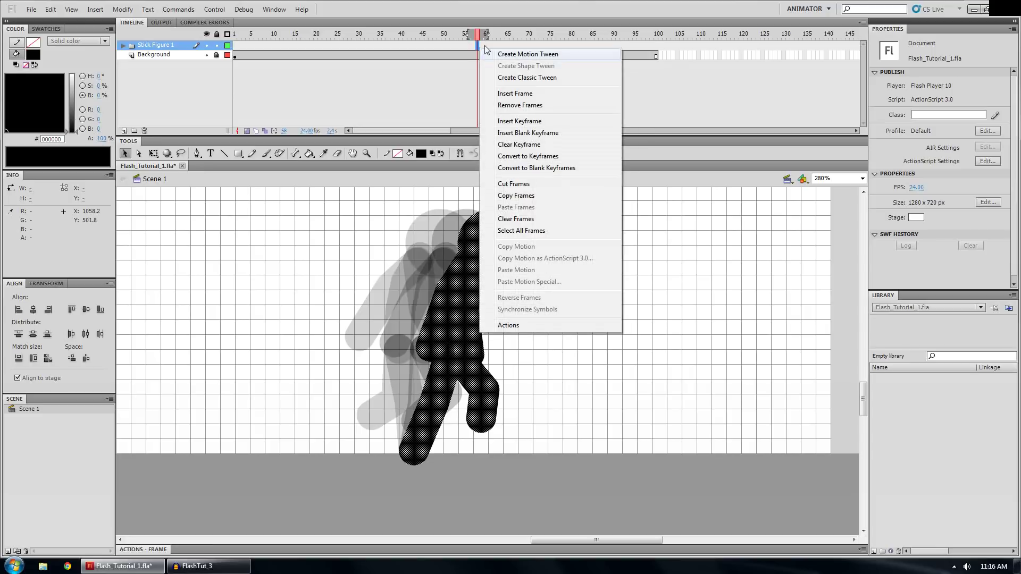
left_click(531, 116)
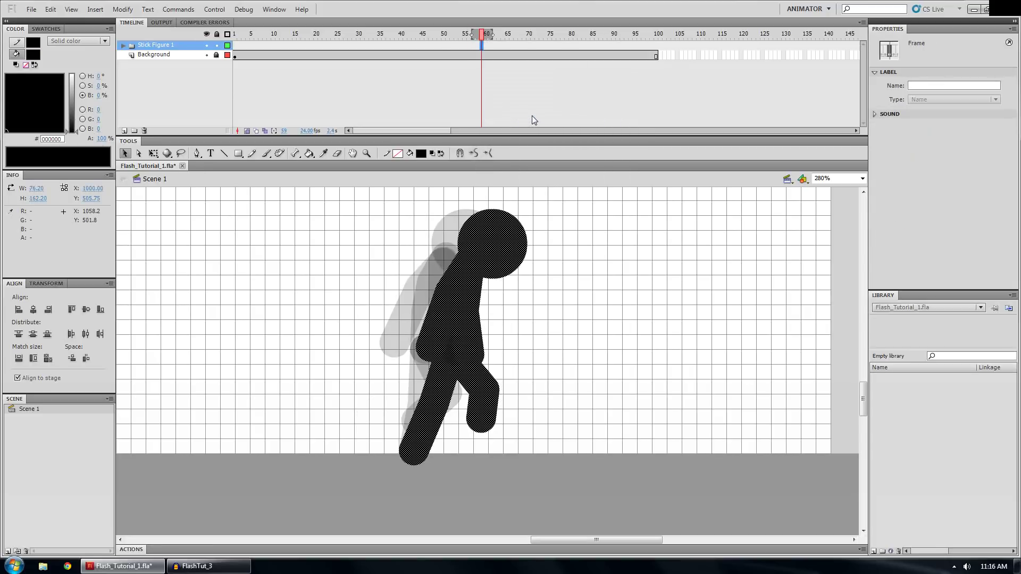
key("shift+Right")
key("shift+Right")
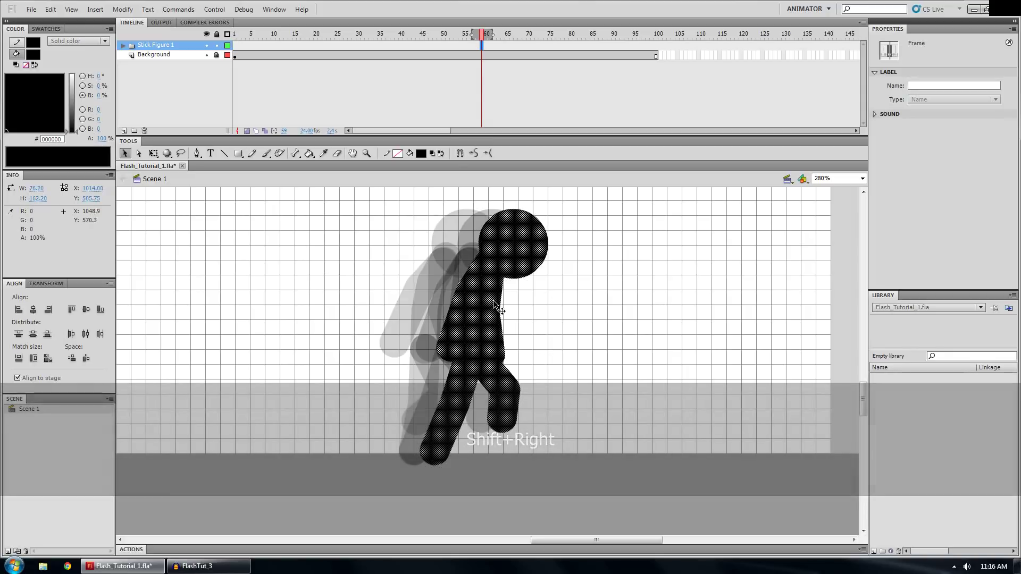
key("ctrl+z")
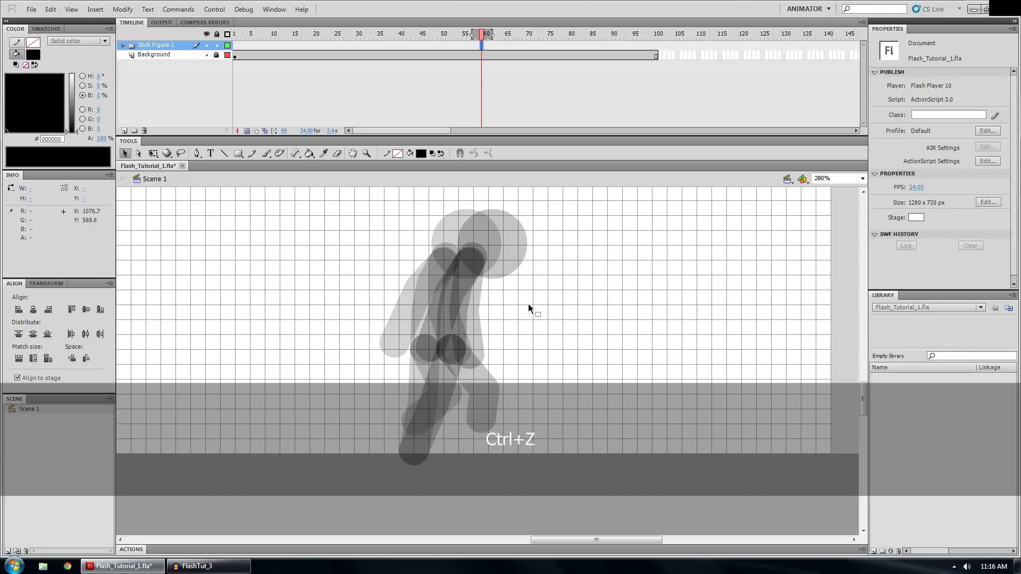
- Insert a keyframe at frame 59 for the stick figure layers and nudge the whole figure about 17.5 px to the right
right_click(480, 45)
left_click(519, 120)
right_click(482, 45)
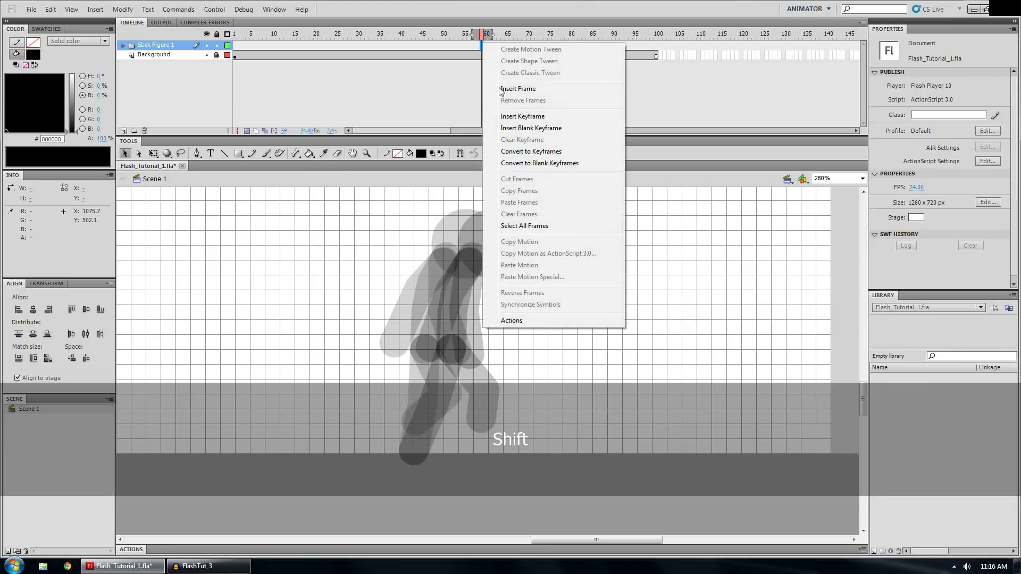
left_click(521, 117)
key("shift+Right")
key("shift+Right")
key("shift+Right")
key("shift+Right")
key("shift+Right")
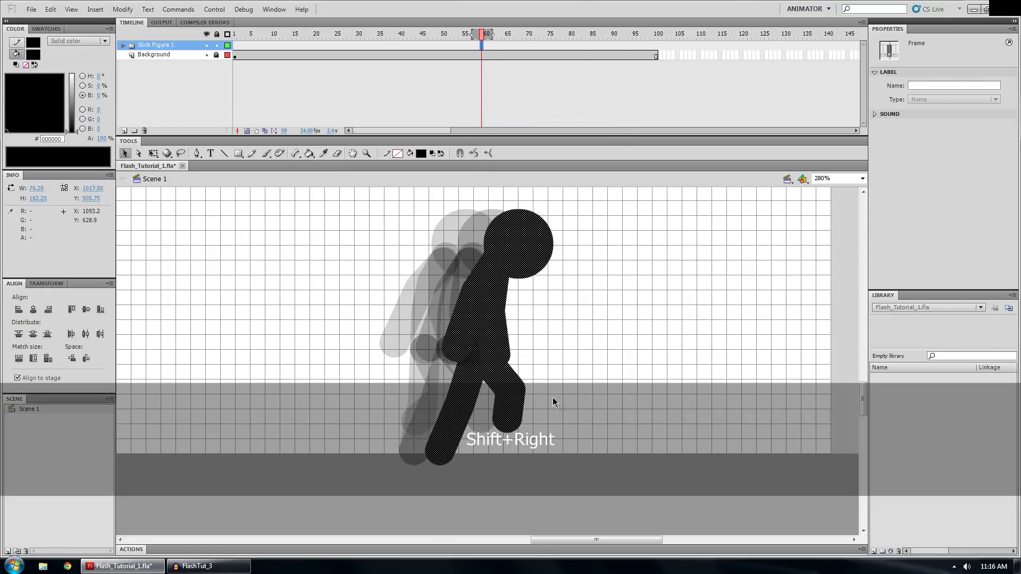
left_click(489, 459)
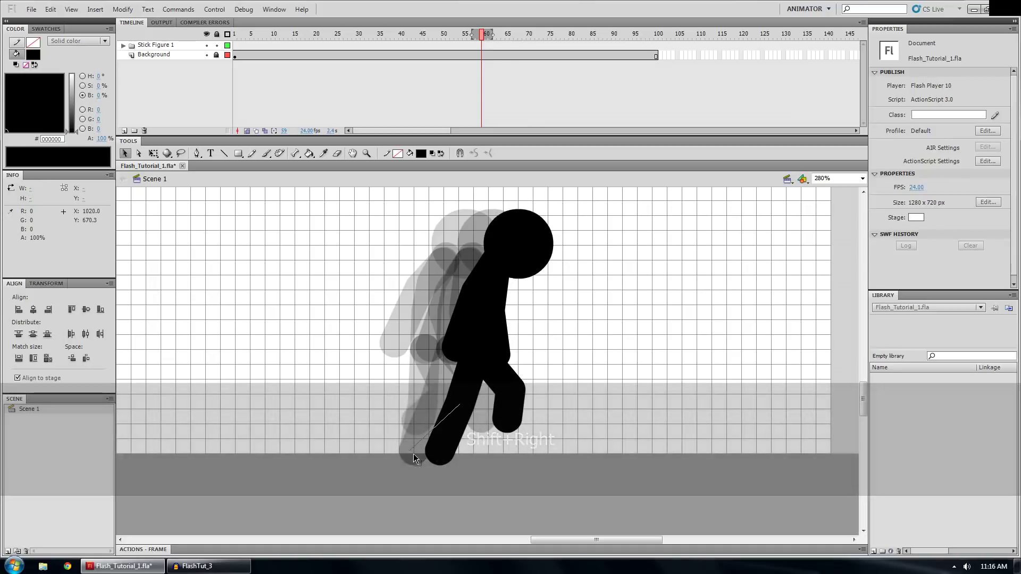
- Pose the legs on frame 59 with the rear foot pulled back near its last footprint and the front leg extended forward
left_click_drag(418, 458, 415, 452)
left_click_drag(452, 410, 448, 396)
left_click_drag(411, 457, 415, 451)
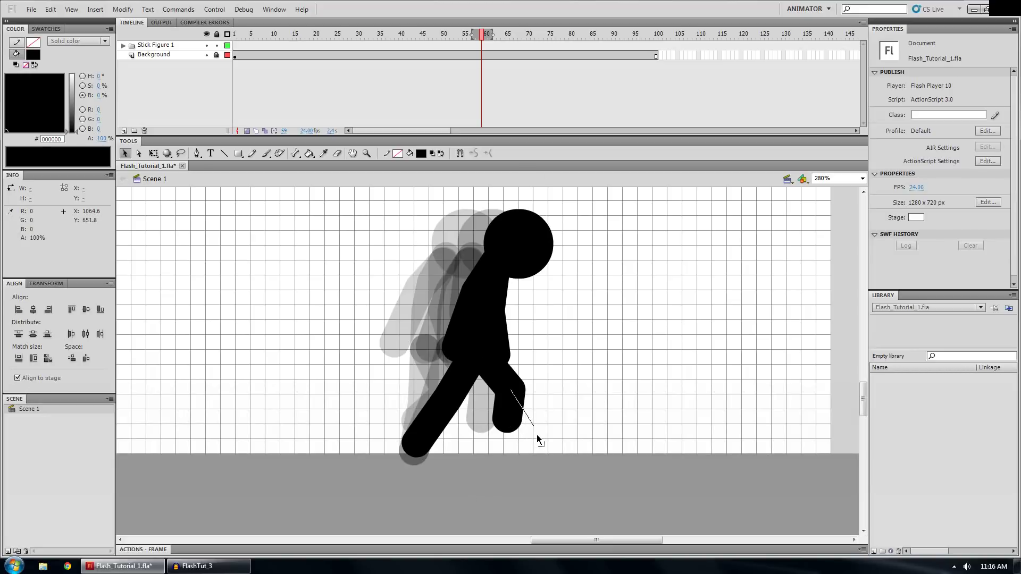
left_click_drag(542, 442, 540, 435)
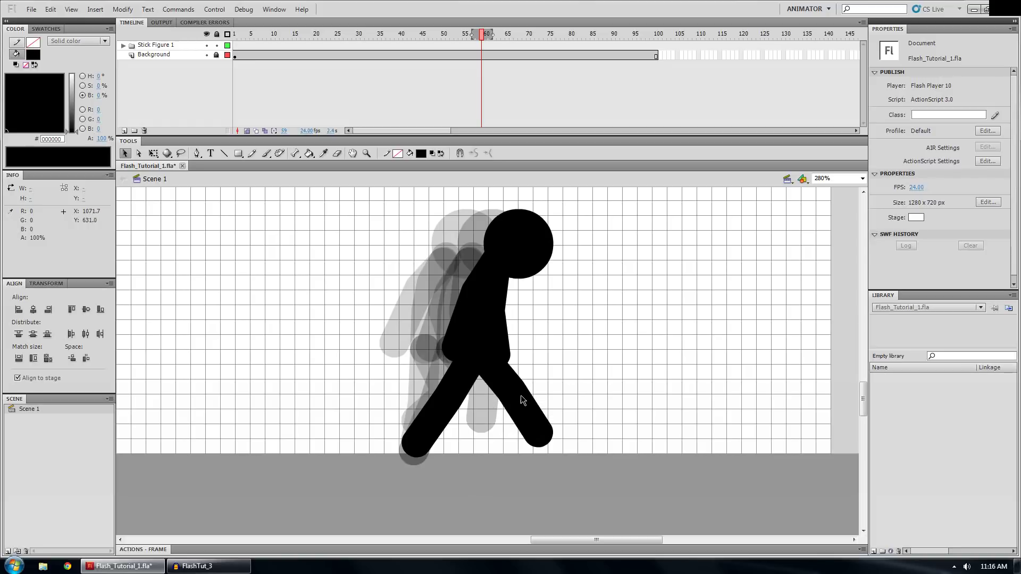
- Compare frame 59 with the preceding frames and bring both arms in over the torso
key("comma")
key("comma")
key("period")
key("period")
left_click_drag(473, 314, 469, 353)
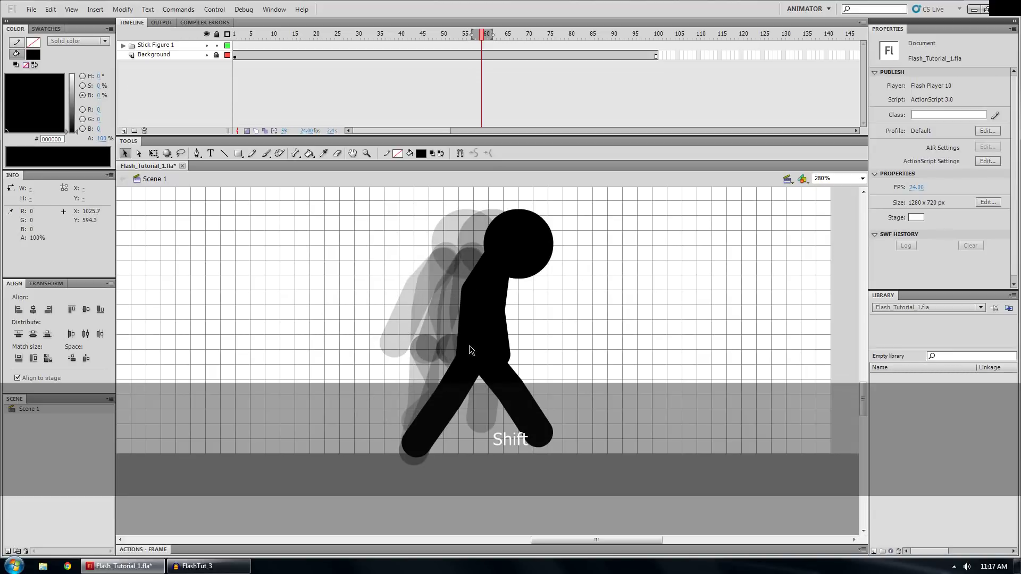
left_click_drag(499, 305, 496, 313)
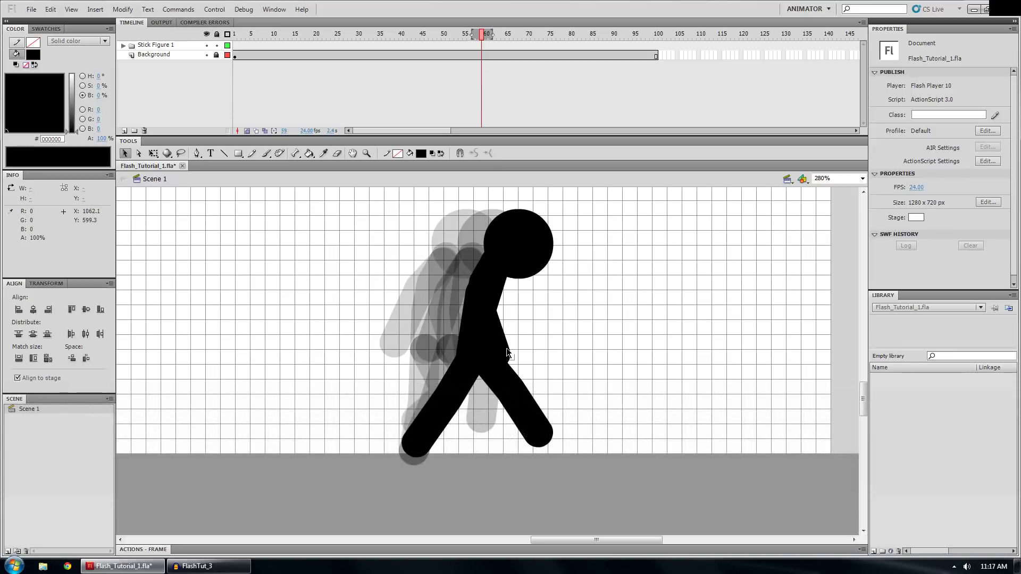
- Insert a keyframe at frame 60 for the stick figure layers and nudge the whole figure about 17.5 px to the right
right_click(485, 45)
left_click(528, 119)
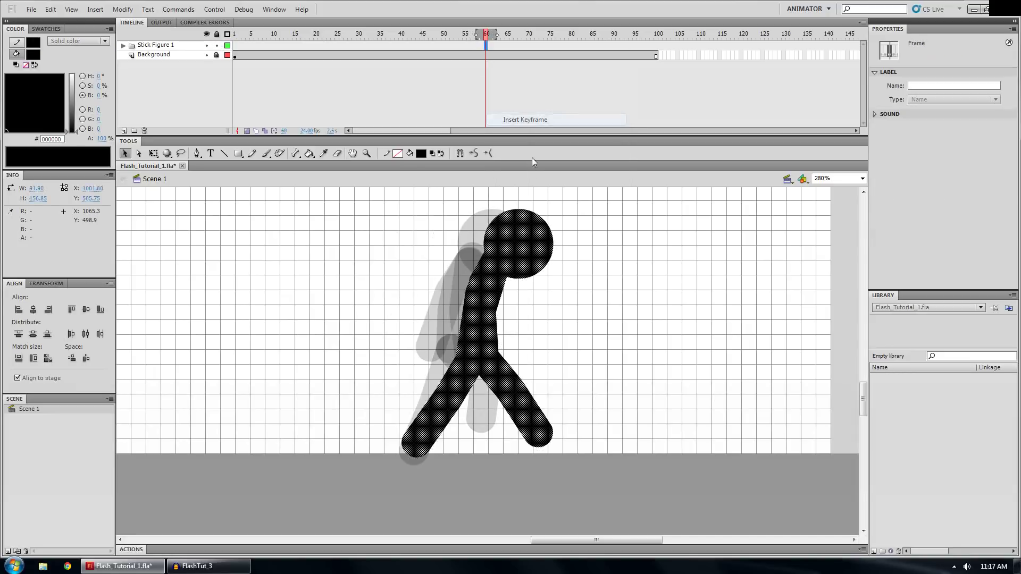
key("shift+Right")
key("shift+Right")
key("shift+Right")
key("shift+Right")
key("shift+Right")
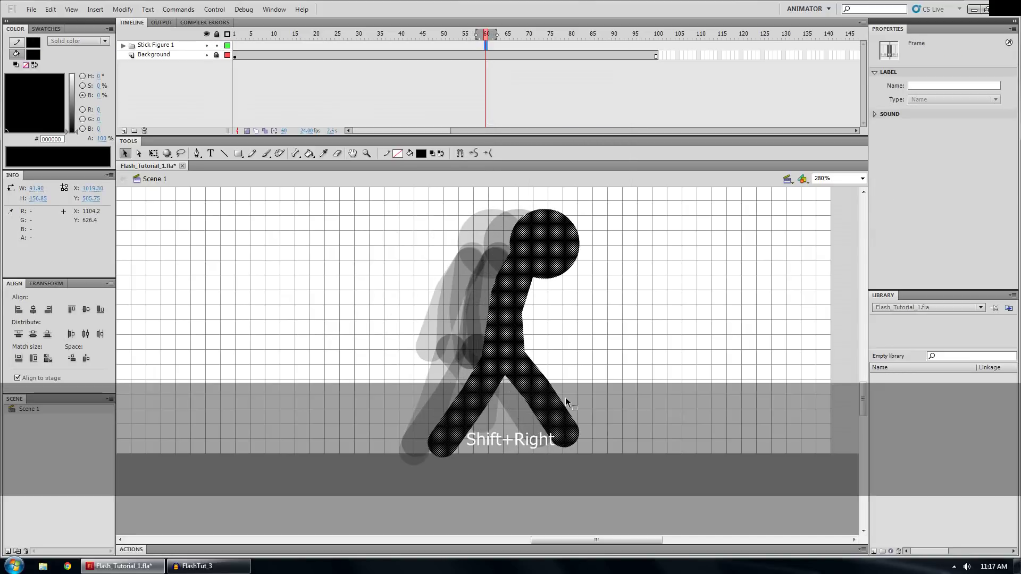
left_click(502, 426)
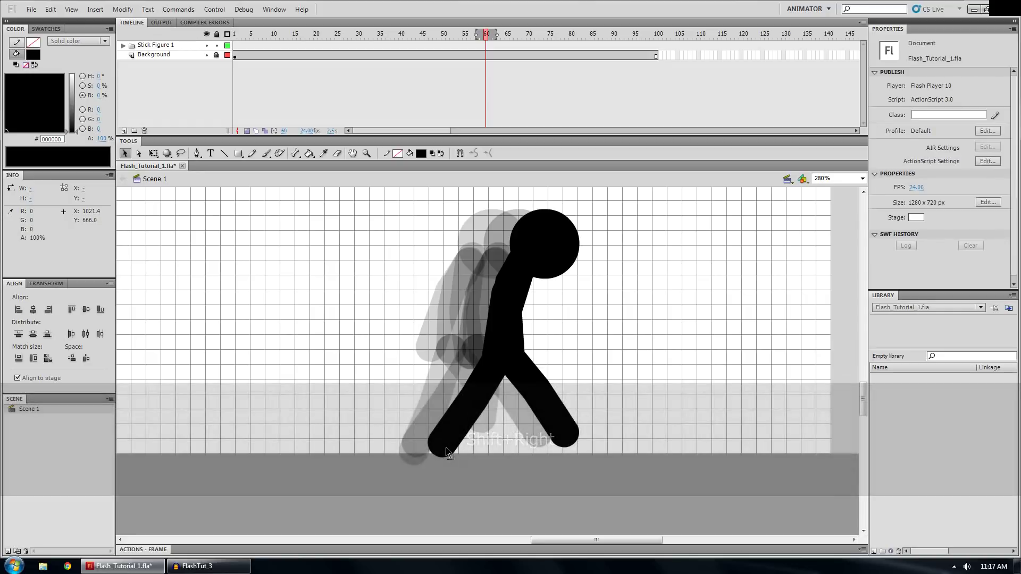
- Pose the legs on frame 60 with the rear knee bent and its foot raised, and the front foot lowered onto the ground
left_click_drag(446, 448, 424, 451)
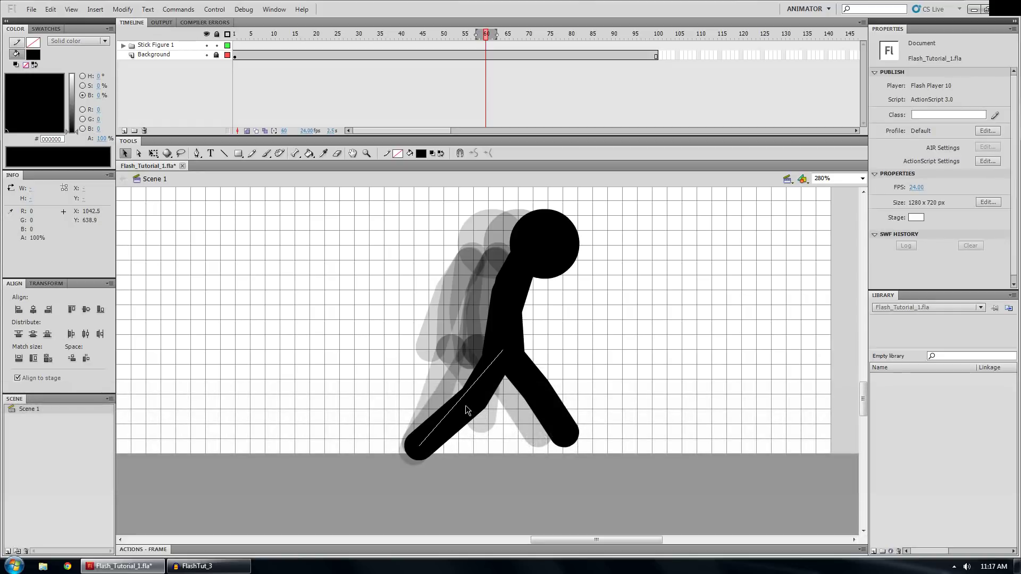
left_click_drag(466, 405, 467, 407)
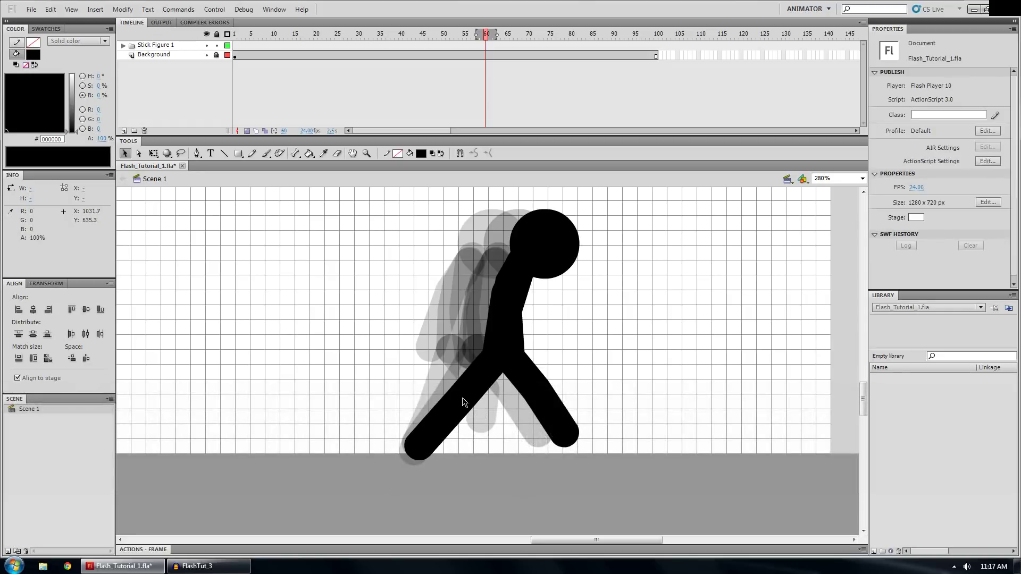
left_click(464, 394)
left_click(486, 429)
left_click_drag(471, 401, 486, 403)
left_click_drag(423, 438, 424, 437)
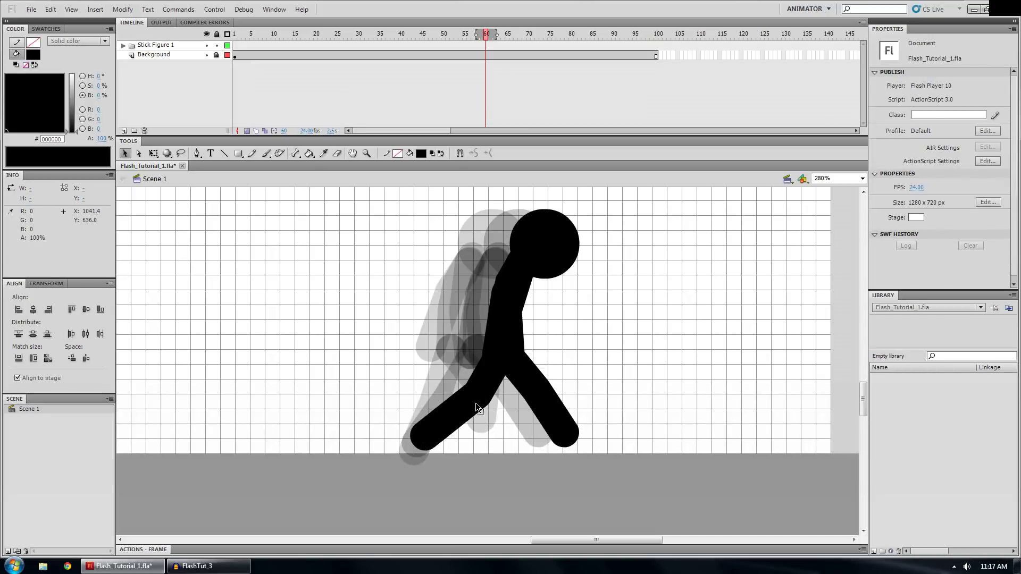
left_click_drag(561, 437, 568, 443)
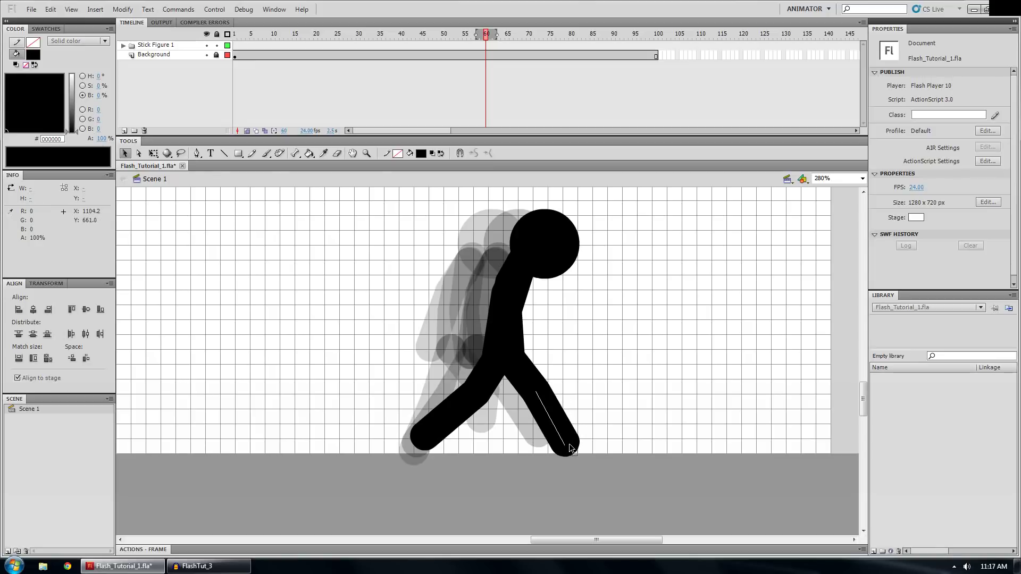
left_click_drag(570, 445, 570, 447)
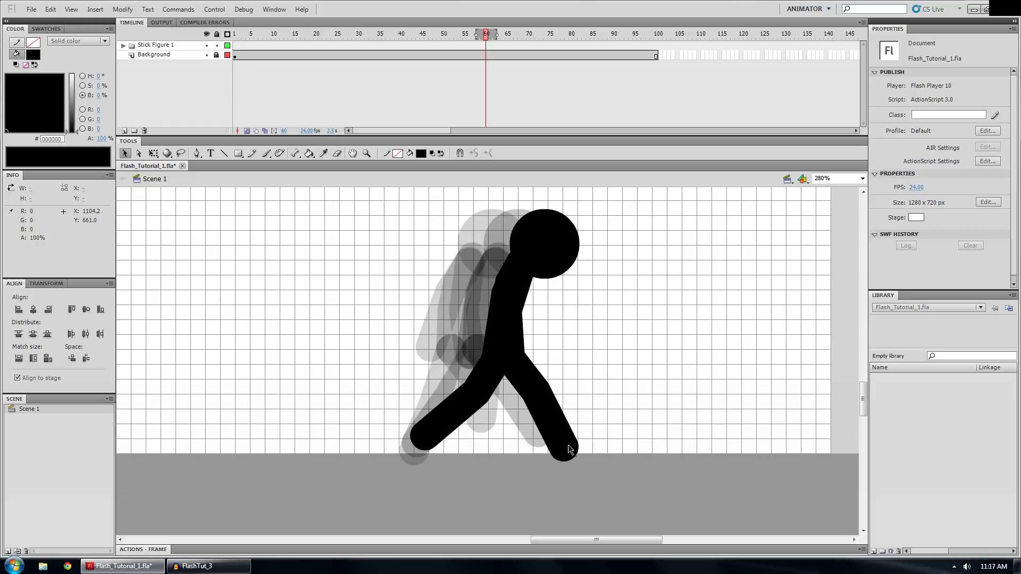
- Spread the arms on frame 60 so that one hand sits slightly behind the hips and the other slightly ahead
left_click(503, 293)
left_click(570, 335)
left_click(501, 310)
left_click(537, 326)
mouse_move(507, 307)
left_mouse_down()
mouse_move(493, 355)
mouse_move(528, 359)
left_mouse_up()
left_click(517, 349)
left_click(541, 349)
left_click(519, 311)
left_click(535, 317)
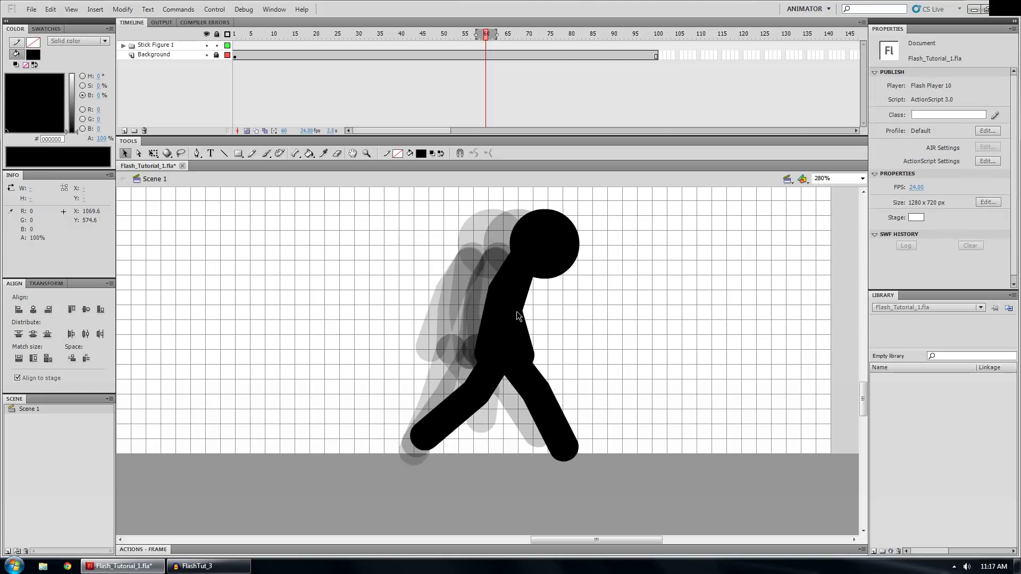
left_click_drag(516, 313, 525, 314)
left_click(482, 316)
- Insert a keyframe at frame 61 on all six Stick Figure 1 layers and collapse the folder
left_click_drag(490, 56, 490, 91)
right_click(490, 101)
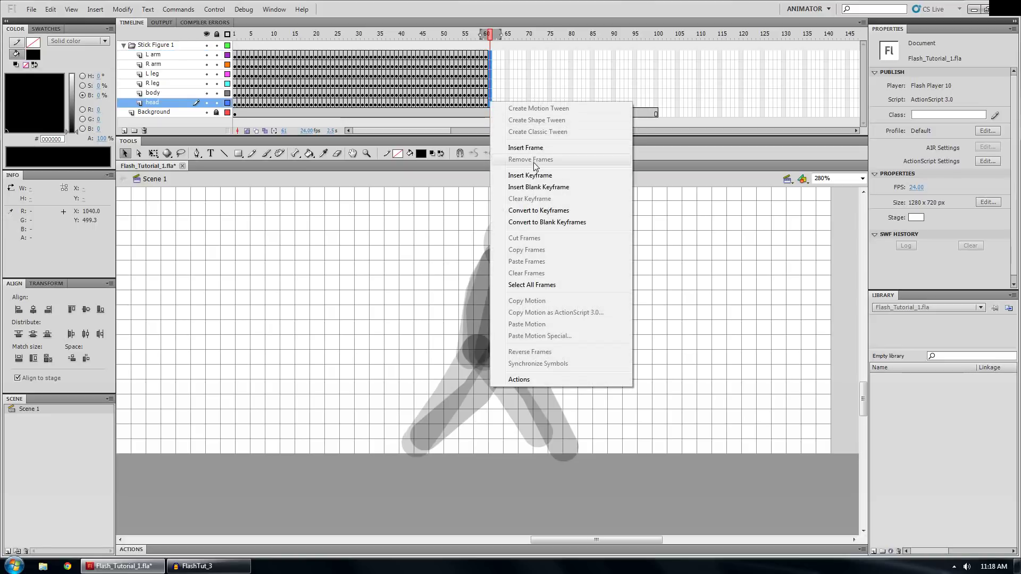
left_click(526, 169)
left_click(124, 45)
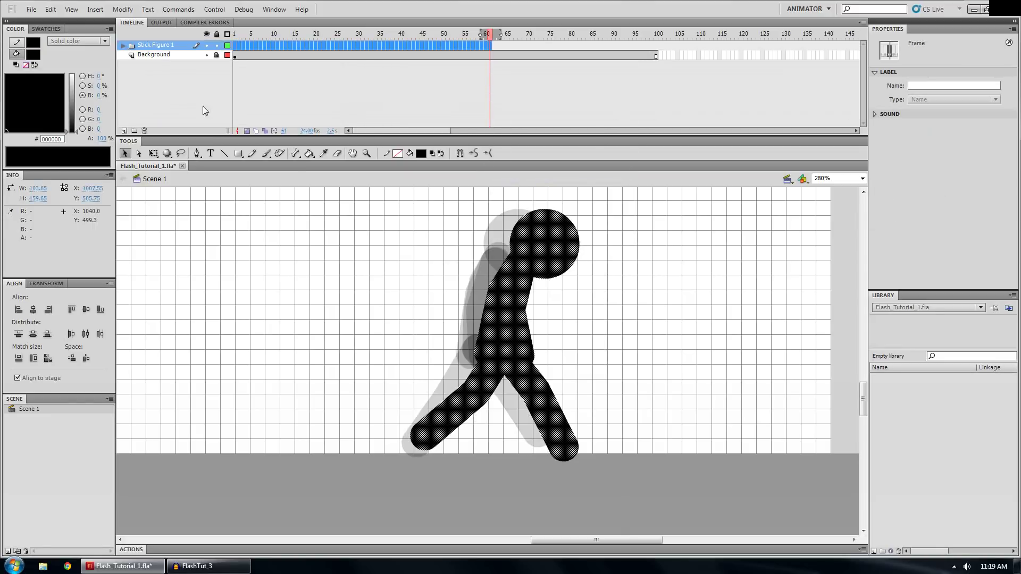
- Nudge the whole stick figure on frame 61 about 17.5 px to the right
key("shift")
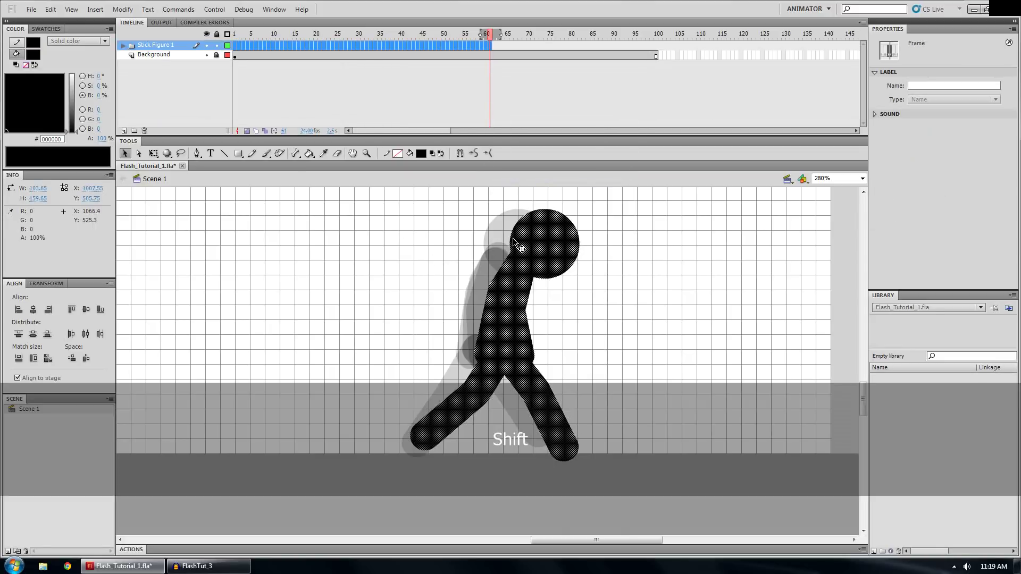
key("shift+Right")
key("shift+Right")
key("shift+Right")
key("shift+Right")
key("shift+Right")
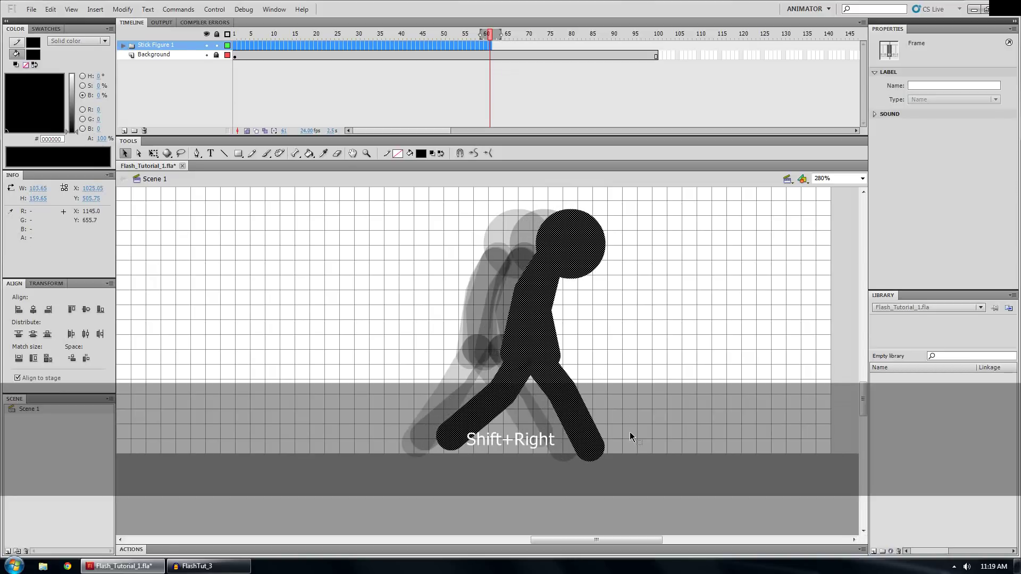
left_click(630, 432)
- Pose the legs on frame 61 with the front foot planted on its previous footprint and the rear leg bent with its foot raised
left_click_drag(589, 463, 565, 464)
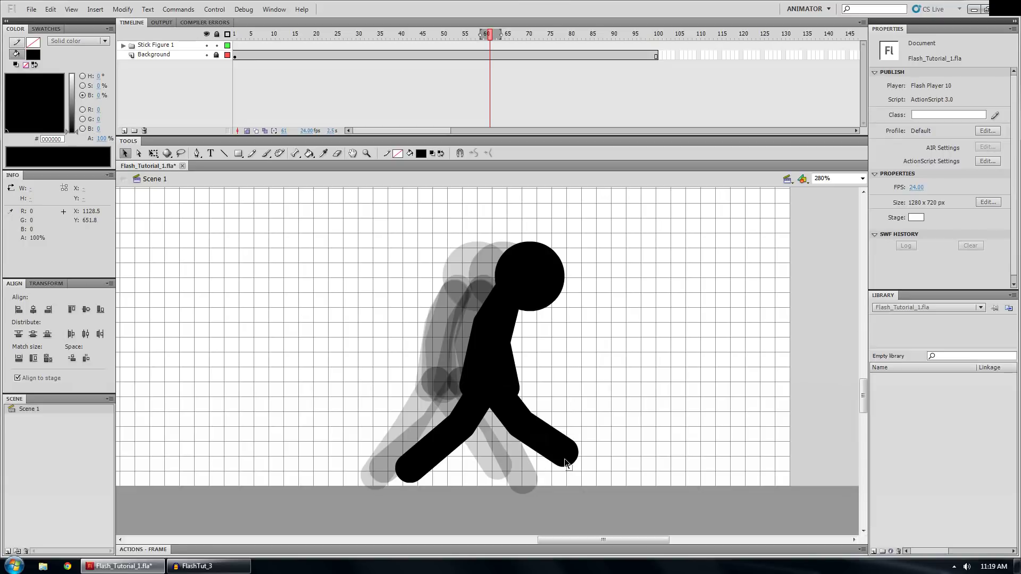
key("ctrl+z")
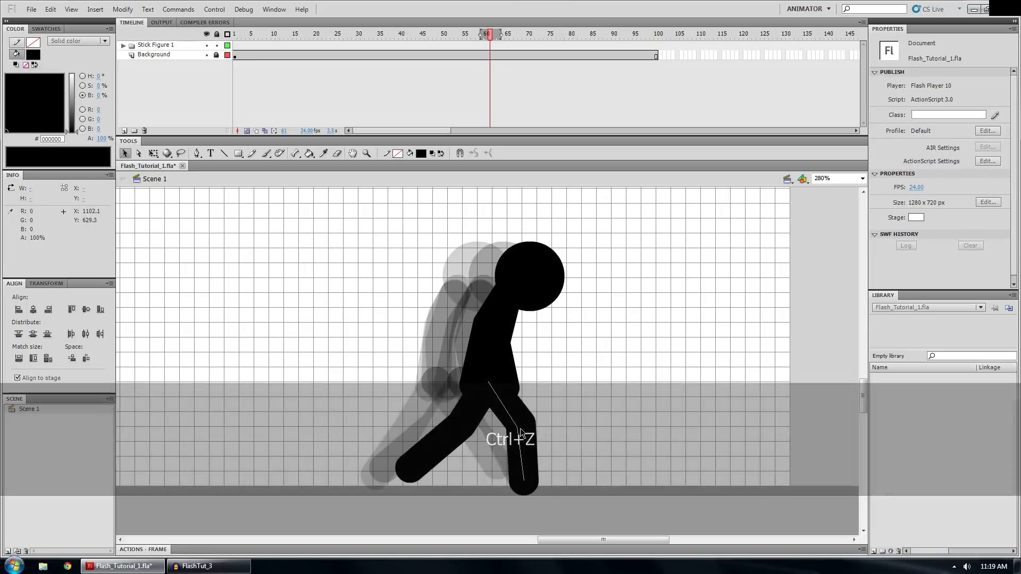
left_click_drag(518, 428, 476, 429)
left_click_drag(410, 472, 424, 450)
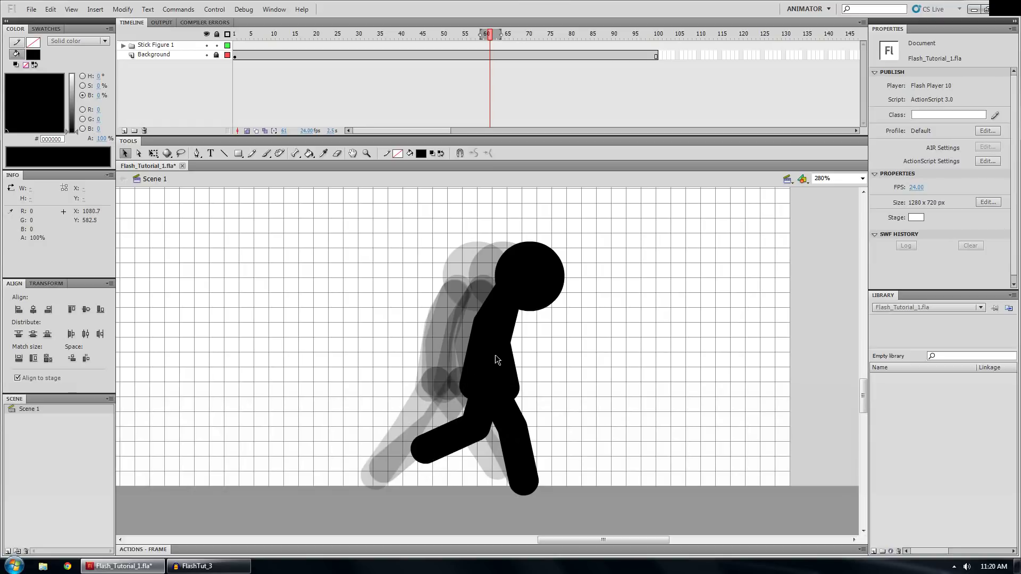
- Swing the arms on frame 61 farther apart, one ahead of the torso and the other behind it
left_click_drag(510, 348, 517, 351)
left_click_drag(515, 398, 527, 393)
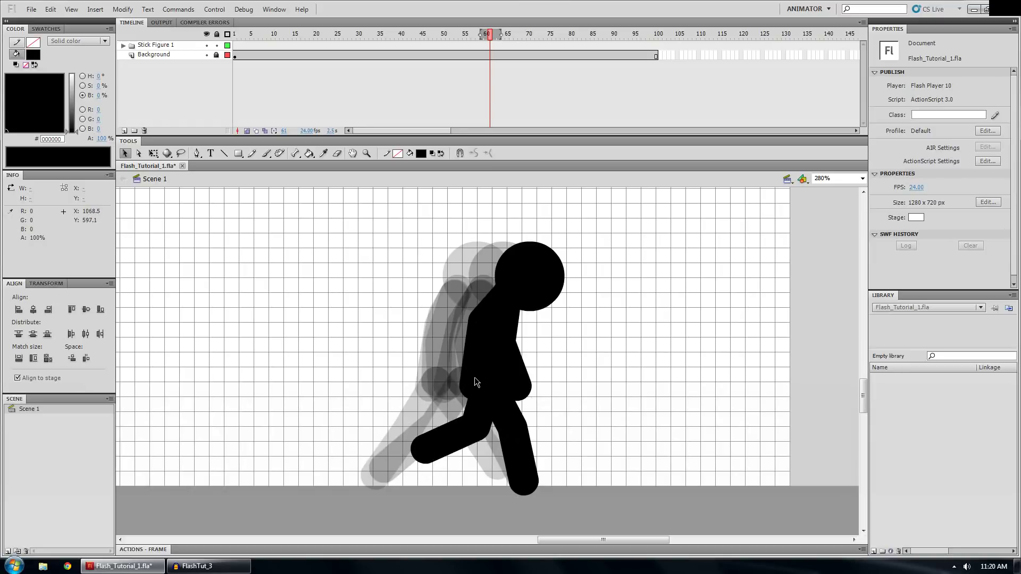
left_click_drag(464, 375, 451, 381)
left_click_drag(509, 340, 514, 341)
- Insert a keyframe for Stick Figure 1 at frame 62 and nudge the whole figure about 17.5 px to the right
right_click(491, 45)
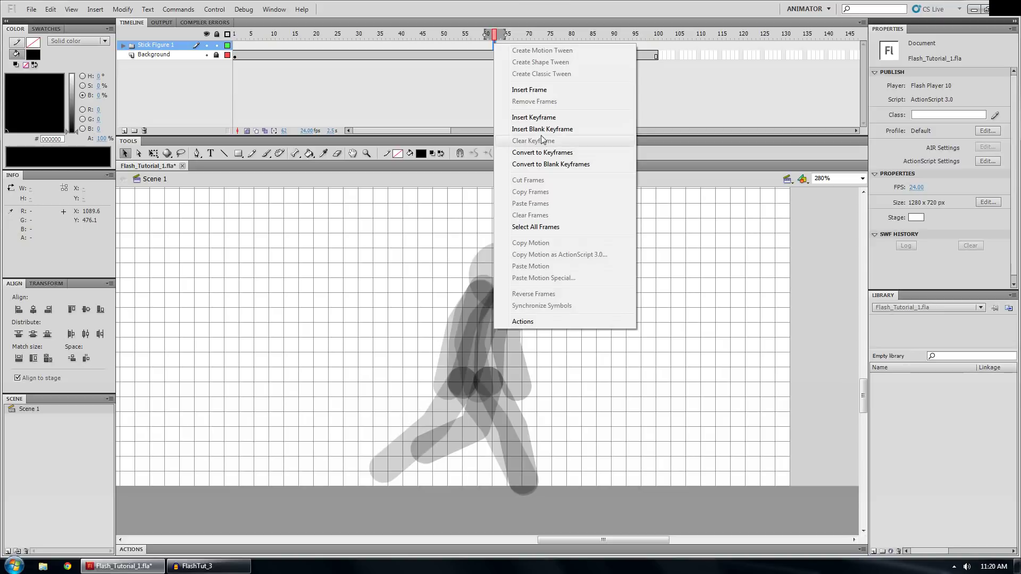
left_click(532, 119)
key("shift+Right")
key("shift+Right")
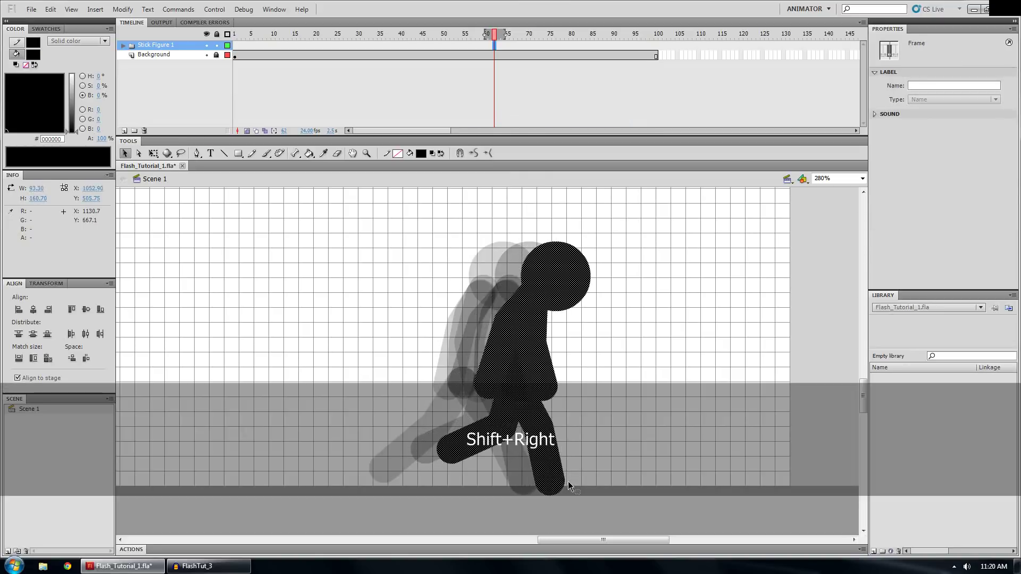
- Pose the legs on frame 62 with the supporting foot planted on its previous footprint and the bent rear leg drawn closer to it
left_click(566, 482)
left_click_drag(537, 487, 549, 438)
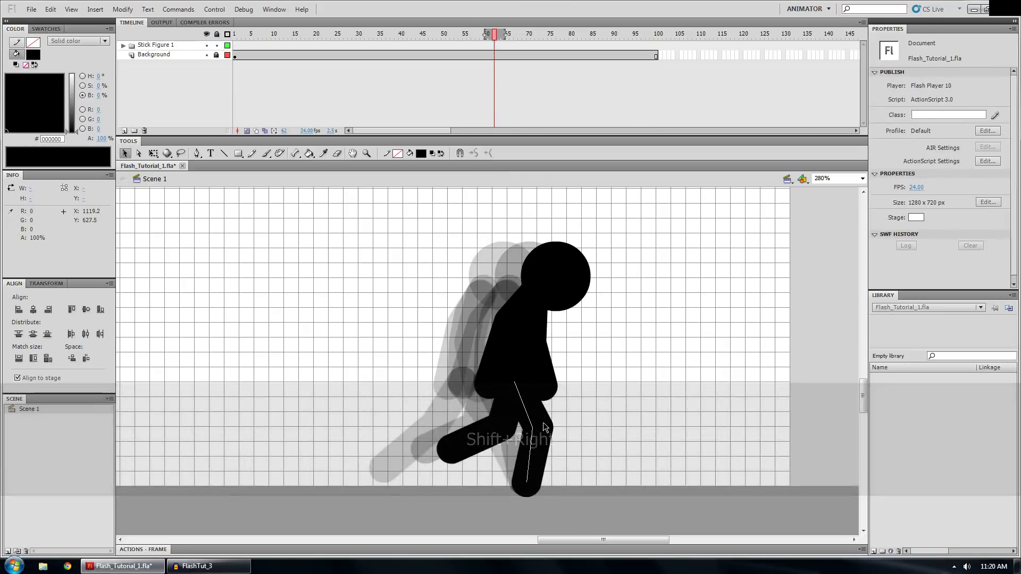
key("ctrl+z")
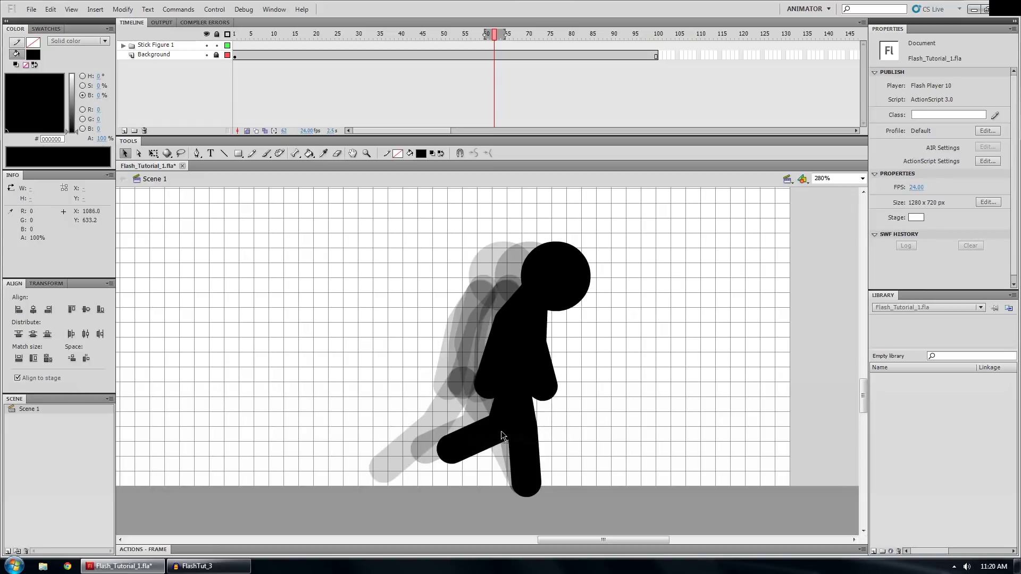
left_click_drag(525, 435, 524, 435)
left_click_drag(455, 456, 485, 455)
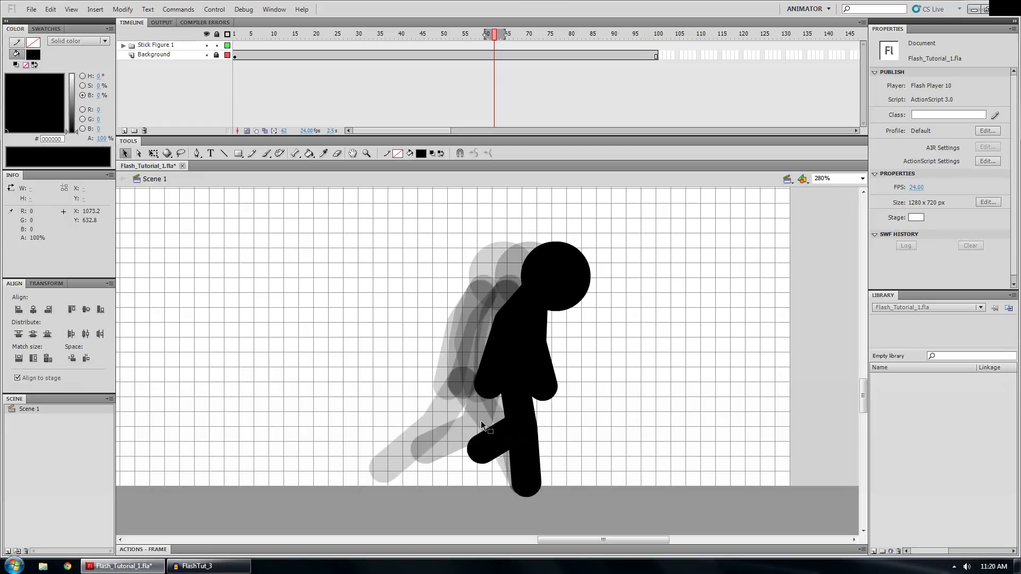
- Swing the arms on frame 62 slightly farther apart, using the earlier walk frames as a reference
left_click_drag(497, 330, 492, 331)
left_click_drag(487, 389, 487, 389)
left_click_drag(380, 36, 456, 41)
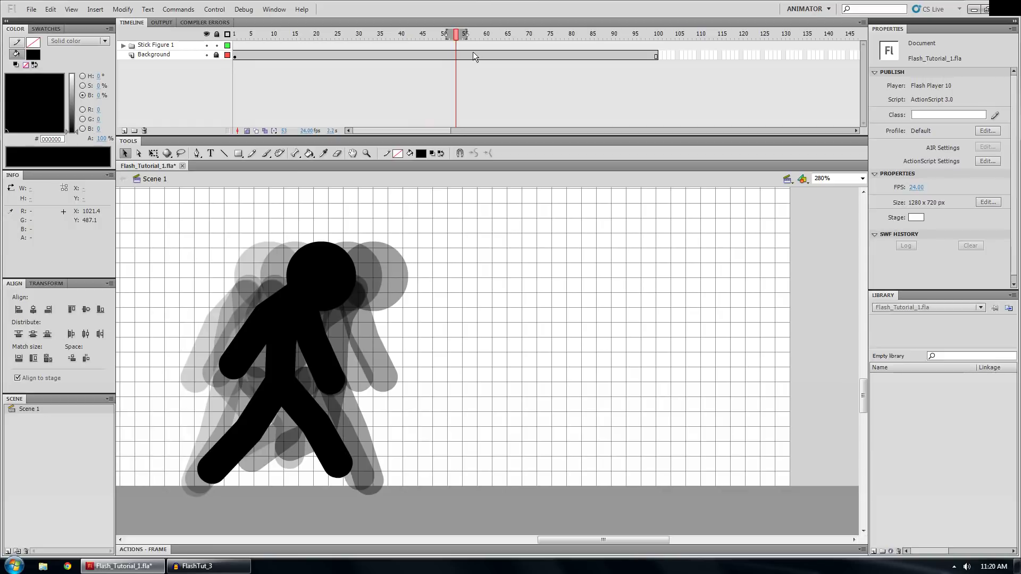
left_click_drag(456, 36, 496, 34)
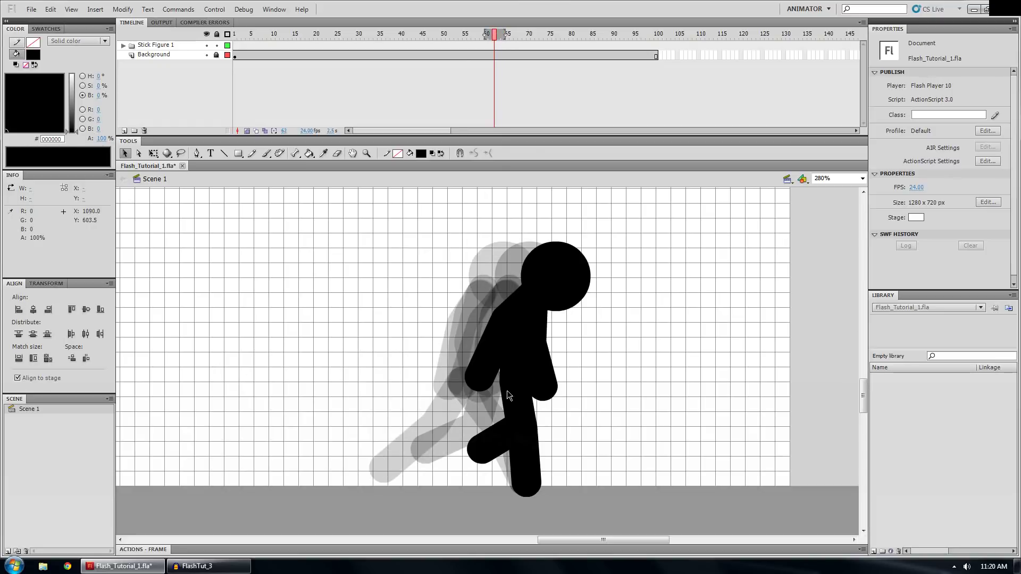
left_click_drag(542, 387, 549, 383)
left_click_drag(532, 345, 535, 345)
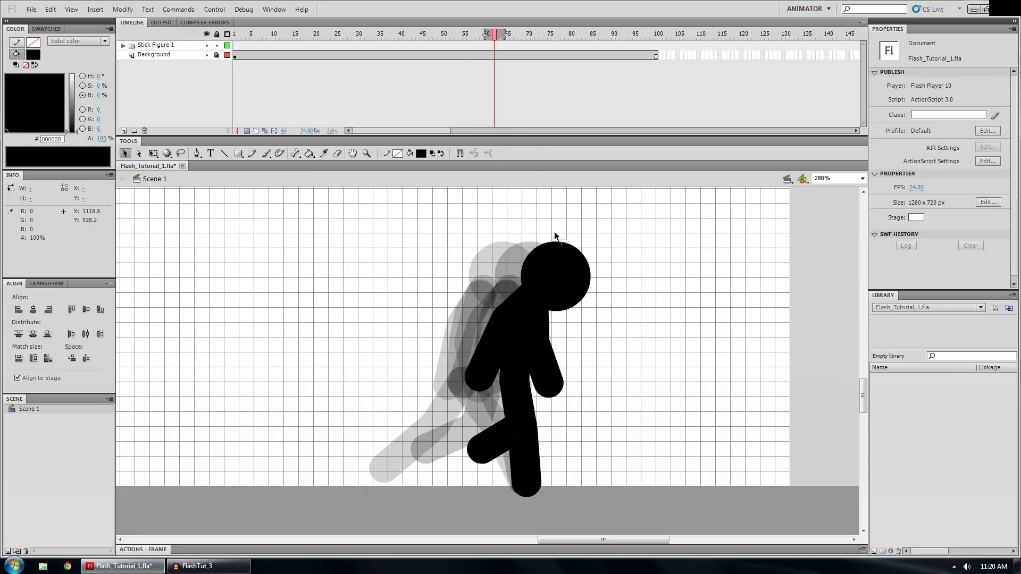
- Insert a keyframe for Stick Figure 1 at frame 63 and nudge the whole figure 14 px to the right
right_click(499, 46)
left_click(532, 119)
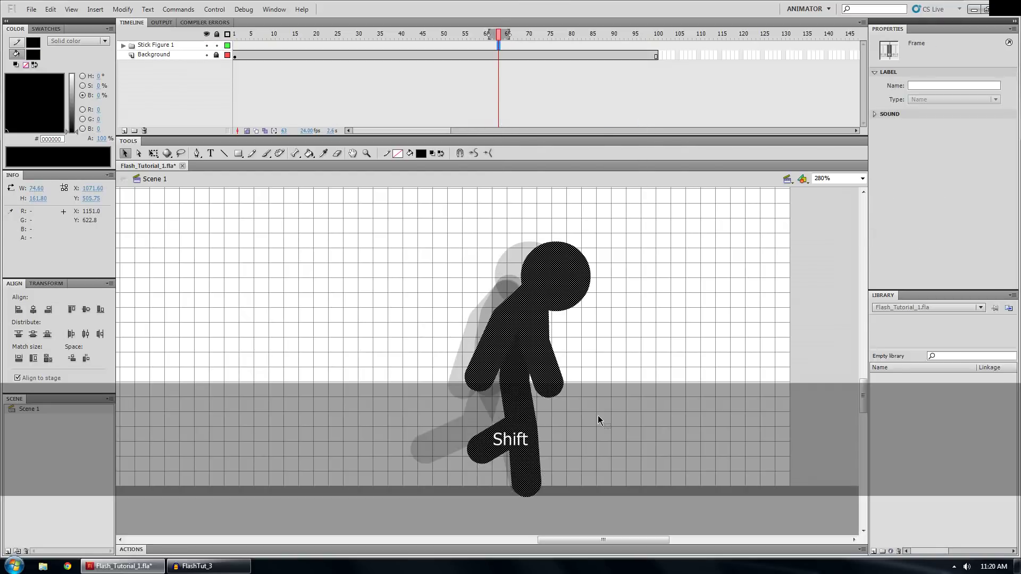
key("shift+Right")
key("shift+Right")
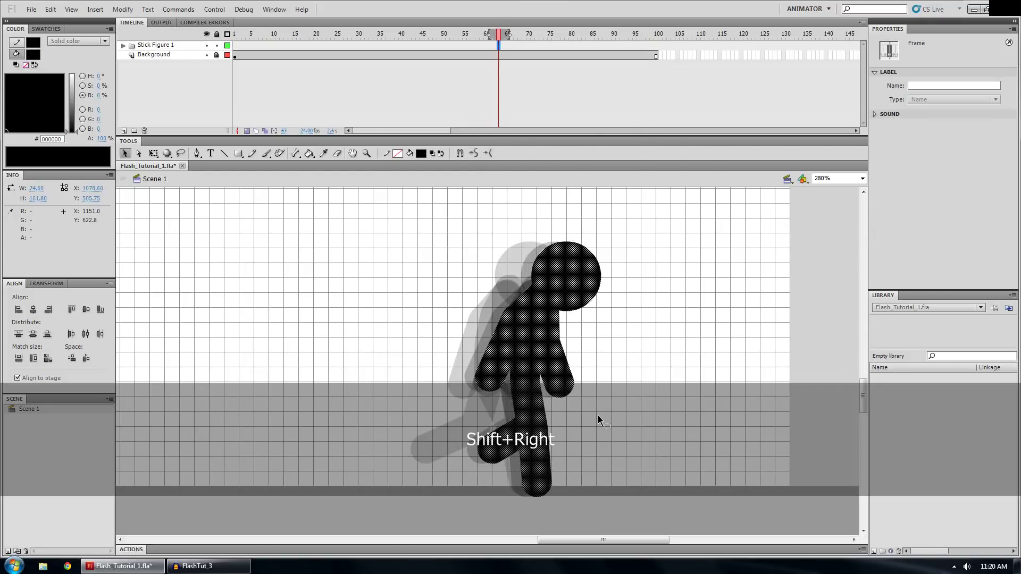
key("shift+Left")
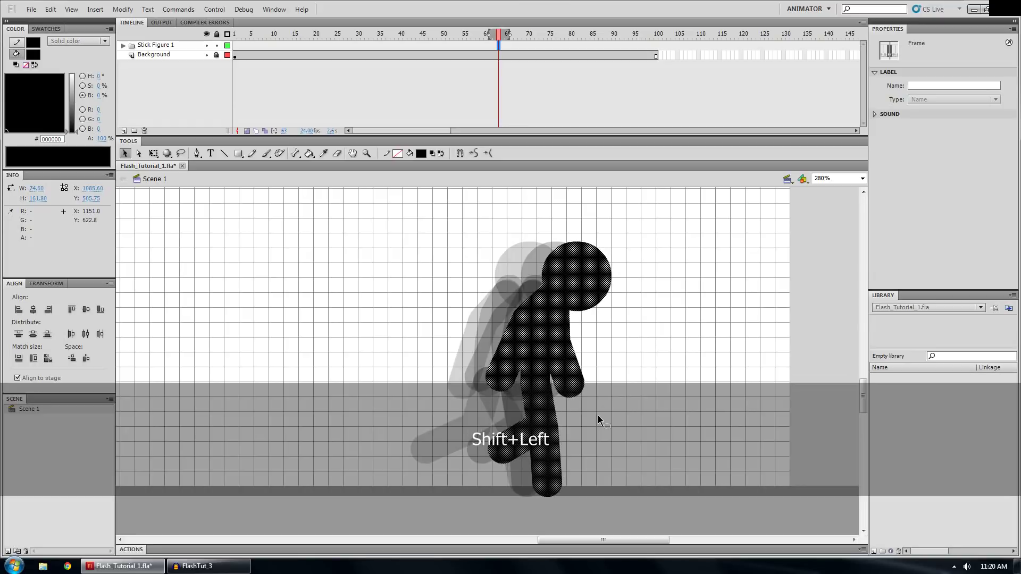
- Pose frame 63 with the supporting foot on its previous footprint, the other knee swung forward, and both arms slightly adjusted
left_click(592, 469)
left_click_drag(546, 493, 527, 494)
left_click_drag(553, 436, 499, 453)
key("ctrl+z")
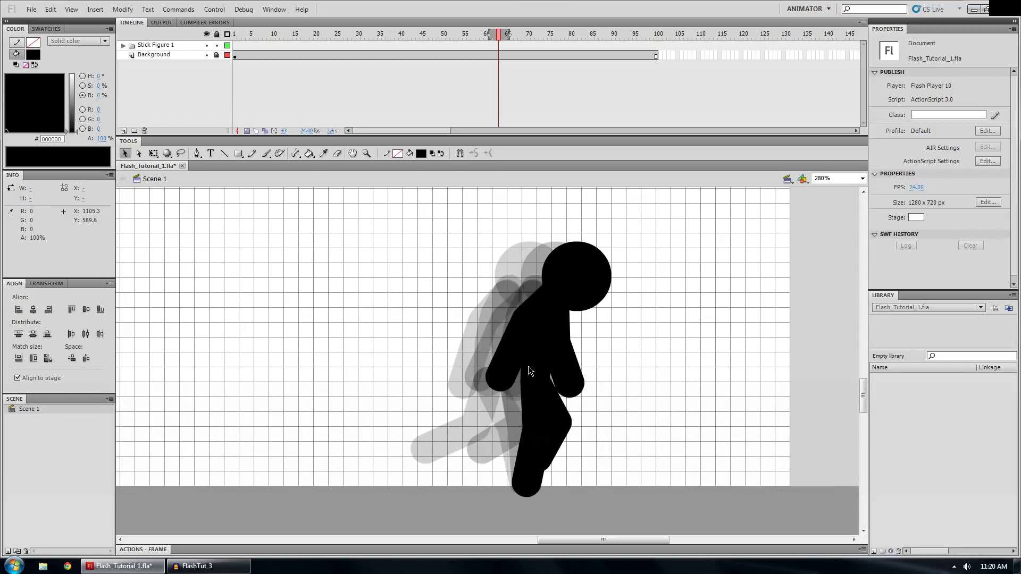
left_click_drag(504, 383, 502, 382)
left_click_drag(562, 349, 565, 349)
- Insert a keyframe for Stick Figure 1 at frame 64 and nudge the whole figure about 14 px to the right
left_click(503, 45)
right_click(503, 45)
left_click(531, 122)
key("shift+Right")
key("shift+Right")
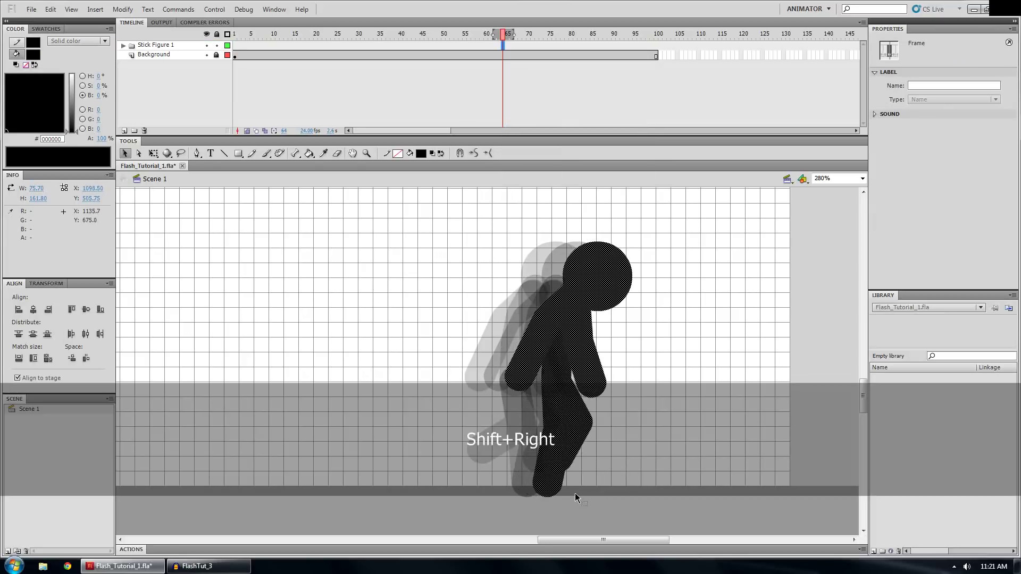
- Pose frame 64 with the rear foot planted, the swinging leg's foot lowered ahead of the body, and the arms slightly adjusted
left_click(575, 494)
left_click_drag(542, 439, 571, 475)
left_click_drag(580, 421, 578, 425)
left_click_drag(574, 480, 579, 478)
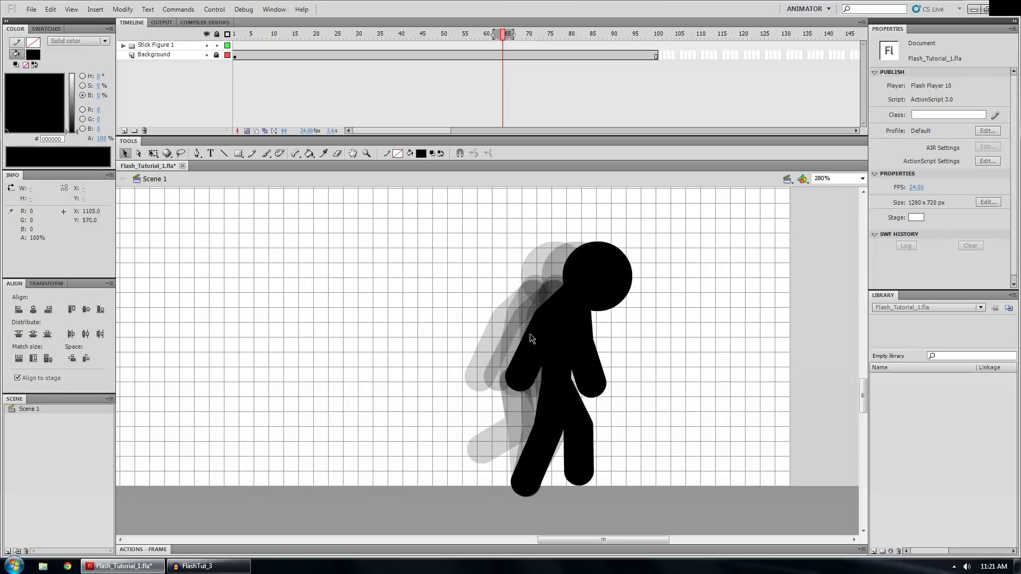
left_click_drag(537, 318, 539, 323)
left_click_drag(592, 384, 592, 384)
- Insert a keyframe for Stick Figure 1 at frame 65 and nudge the whole figure 10.5 px to the right
right_click(506, 47)
left_click(542, 121)
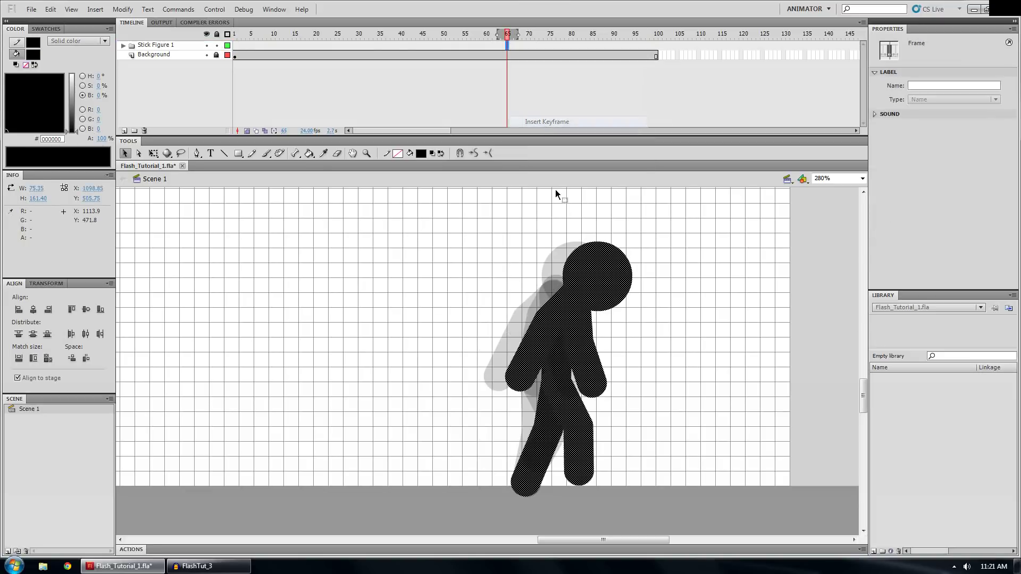
key("shift+Right")
key("shift+Right")
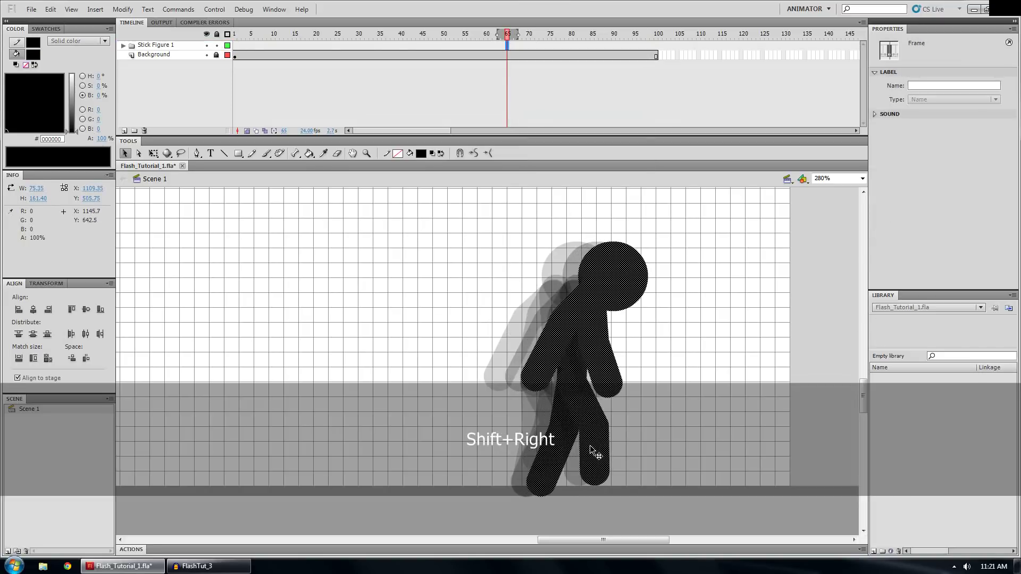
- Pose frame 65 with the front foot set down on the ground, the rear leg straightened behind, and both arms slightly drawn in
left_click(559, 486)
left_click_drag(558, 434, 572, 424)
left_click_drag(598, 481, 607, 488)
left_click_drag(600, 447, 599, 441)
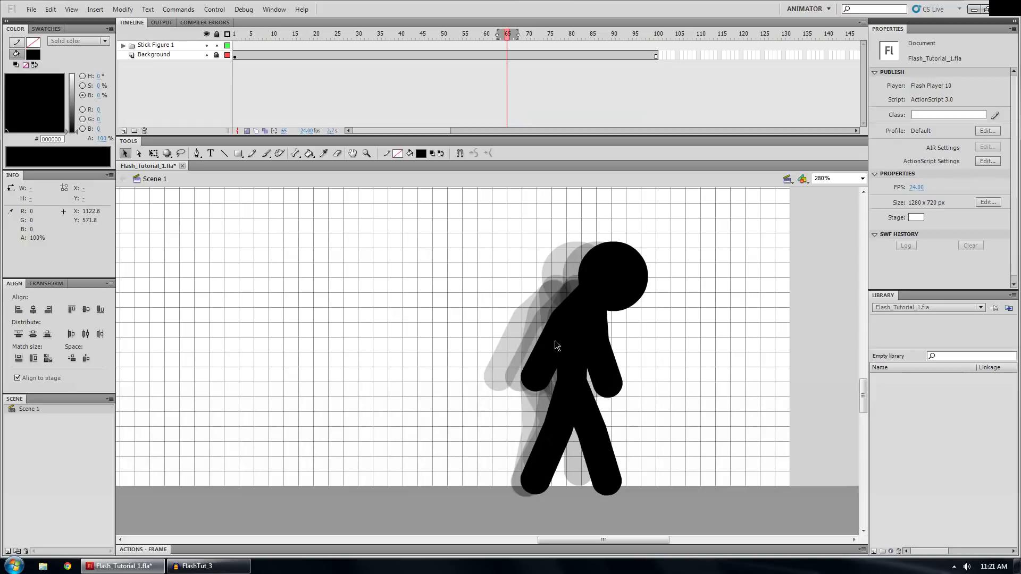
left_click_drag(548, 370, 550, 372)
left_click_drag(597, 343, 597, 343)
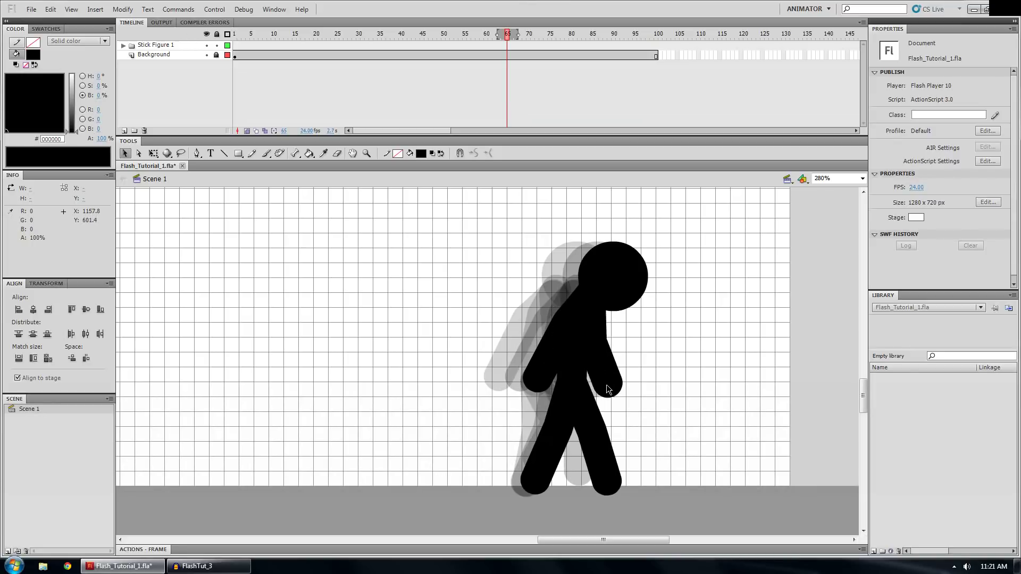
- Step back to about frame 50, play the walk through to check its motion, and return to frame 48
key("comma")
key("comma")
key("comma")
key("comma")
key("comma")
key("comma")
key("comma")
key("comma")
key("comma")
key("comma")
key("comma")
key("comma")
key("comma")
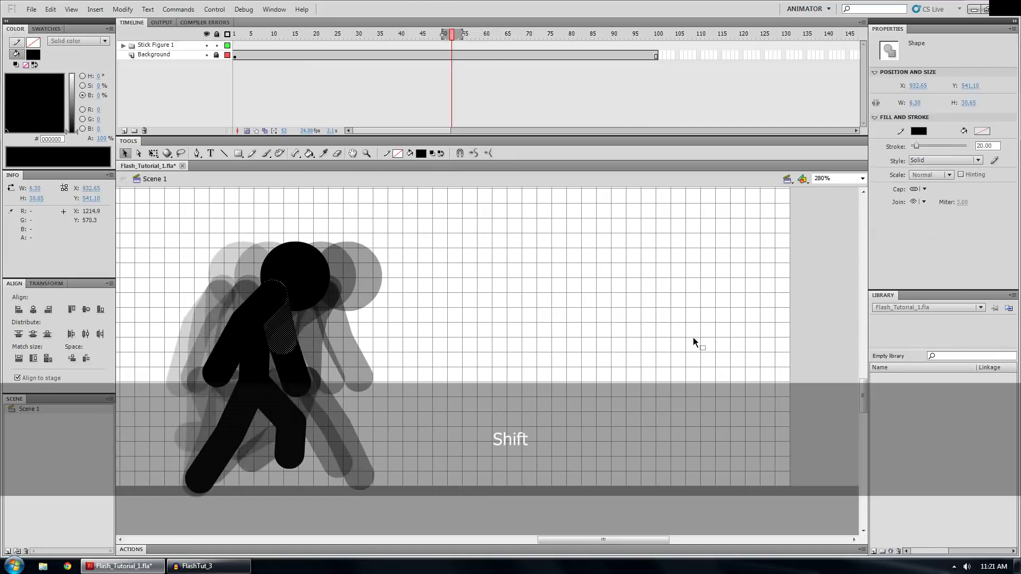
key("comma")
key("comma")
key("Return")
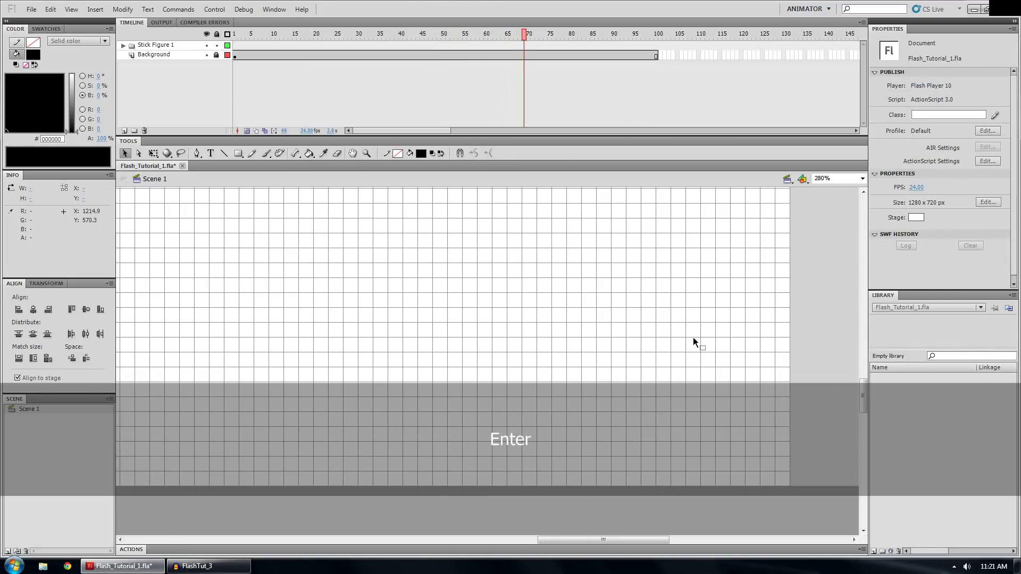
left_click_drag(510, 37, 435, 36)
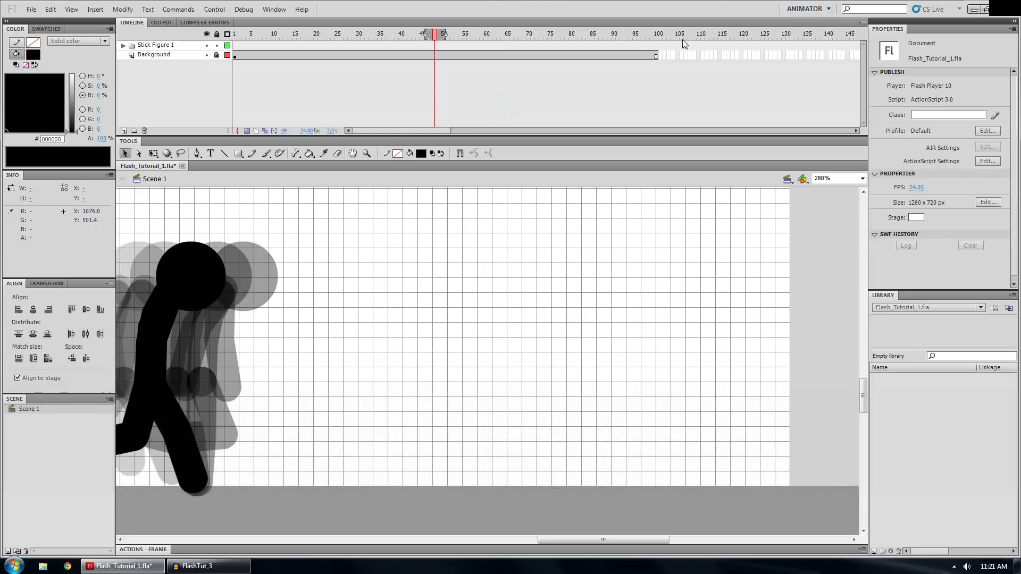
- Expand the Stick Figure 1 folder and extend all six of its layers by inserting frames up to frame 100
left_click(127, 46)
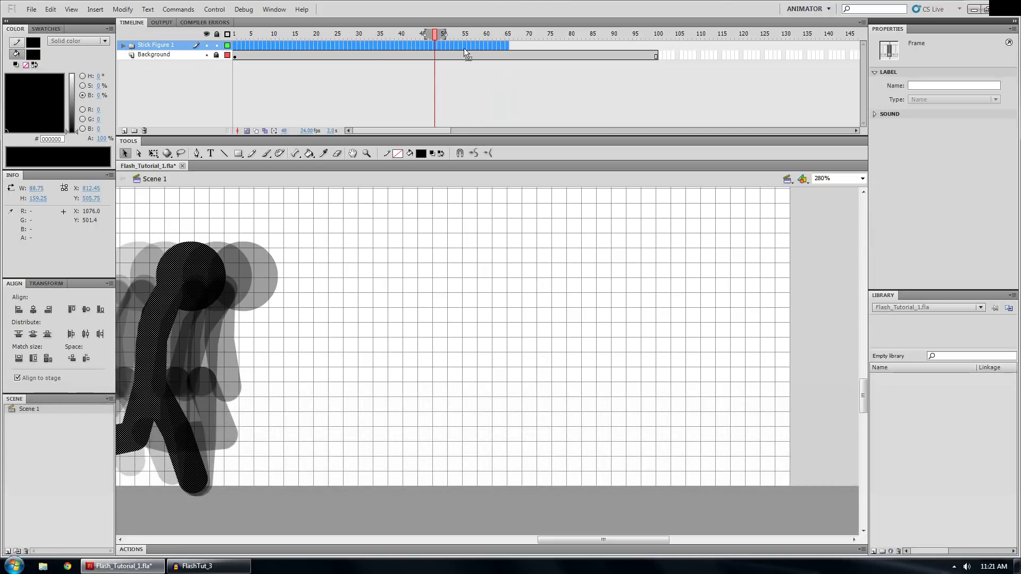
left_click(124, 47)
left_click_drag(443, 35, 512, 48)
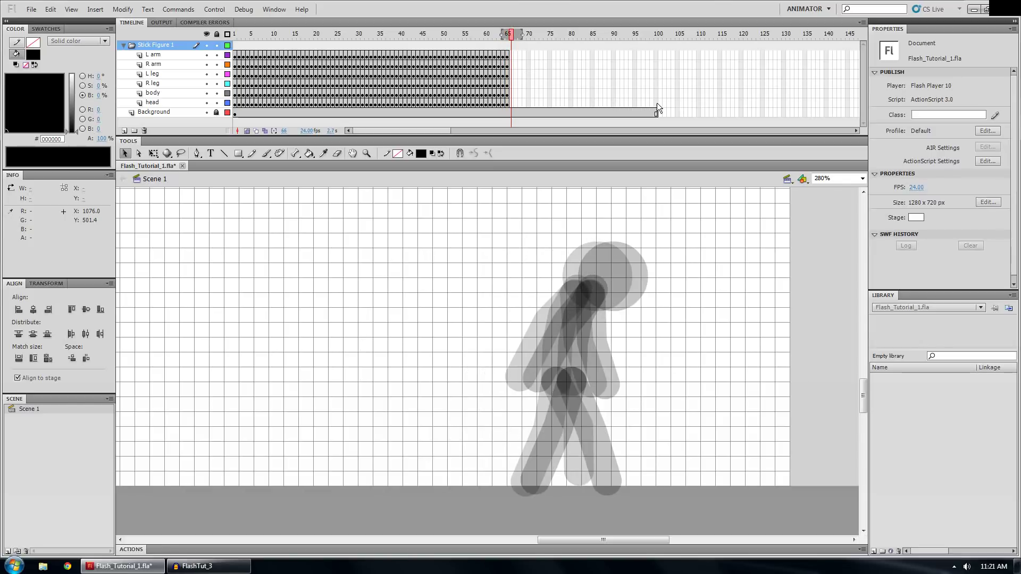
left_click_drag(656, 103, 656, 55)
right_click(656, 56)
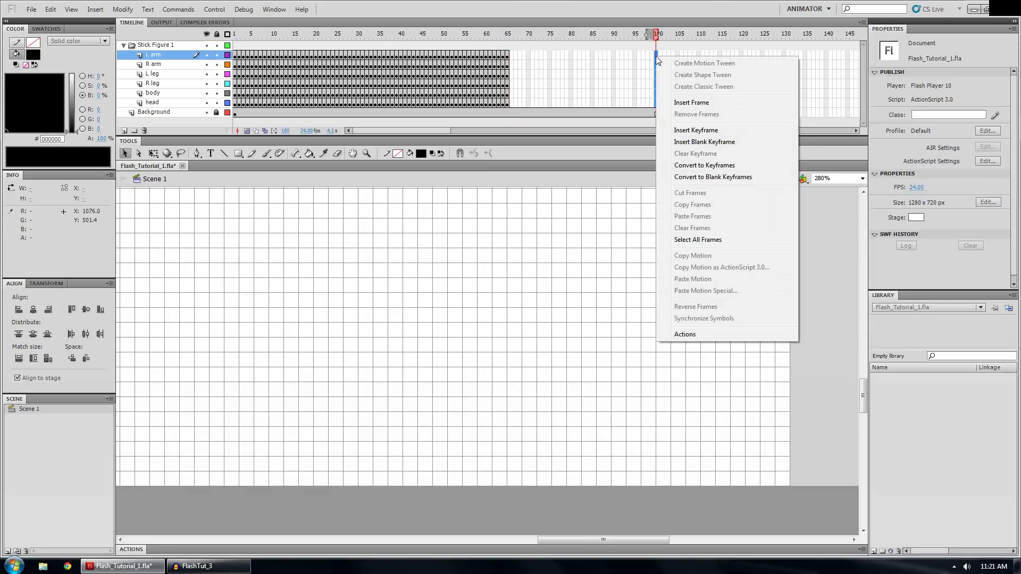
left_click(689, 104)
- Play back the extended walk from about frame 26 and again from about frame 44 to check how it ends
left_click_drag(601, 33, 342, 36)
key("Return")
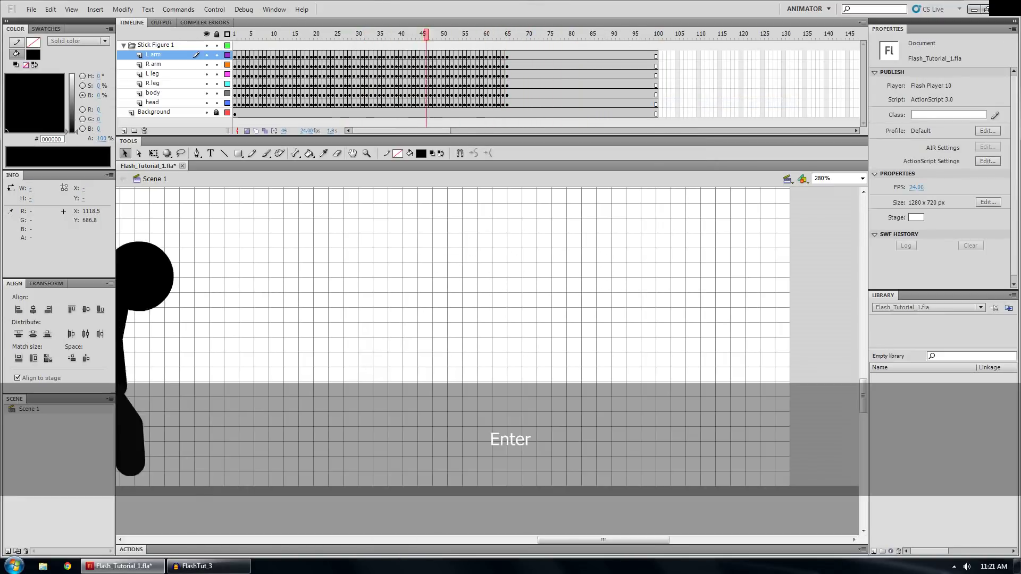
left_click_drag(507, 35, 423, 38)
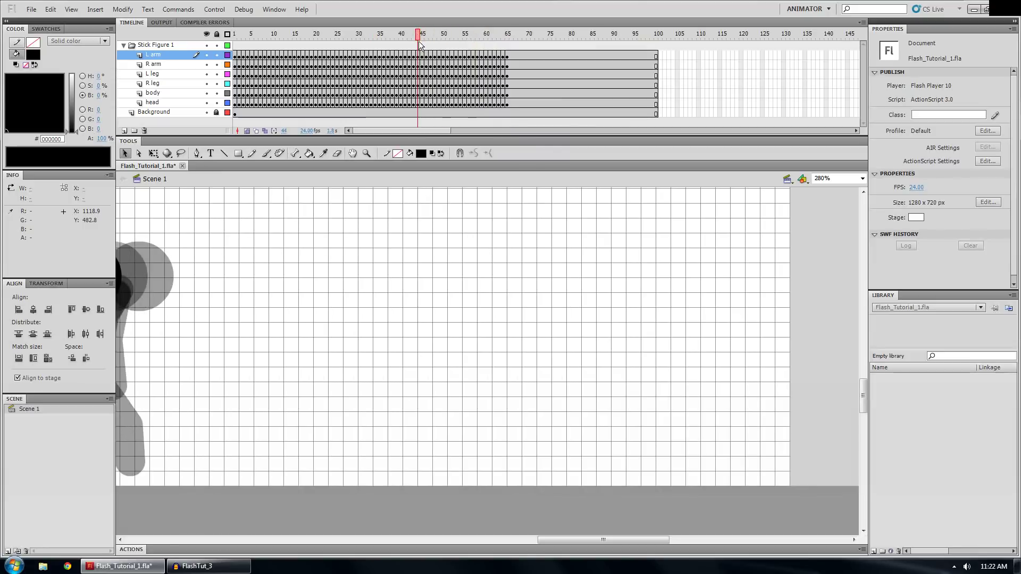
key("Return")
- Insert keyframes at frame 66 on all six Stick Figure 1 layers and nudge the whole figure 7 px to the right
left_click(512, 55)
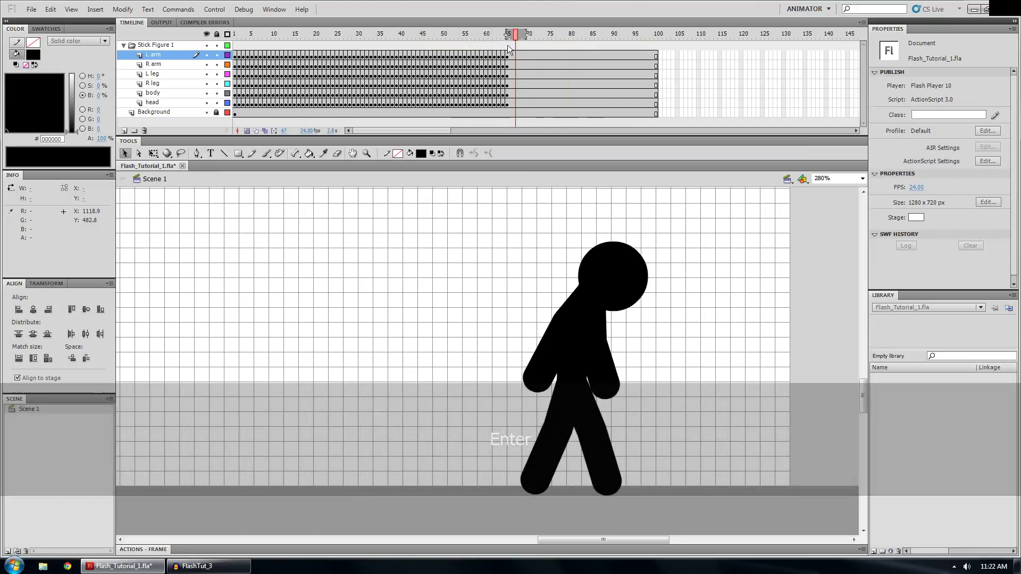
left_click_drag(512, 98, 512, 100)
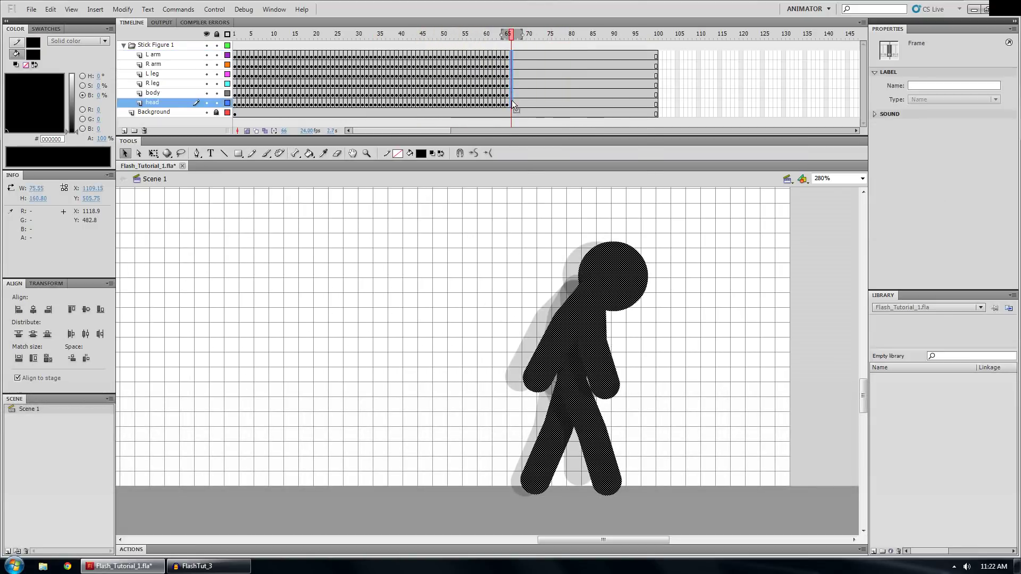
right_click(511, 100)
left_click(551, 175)
key("shift")
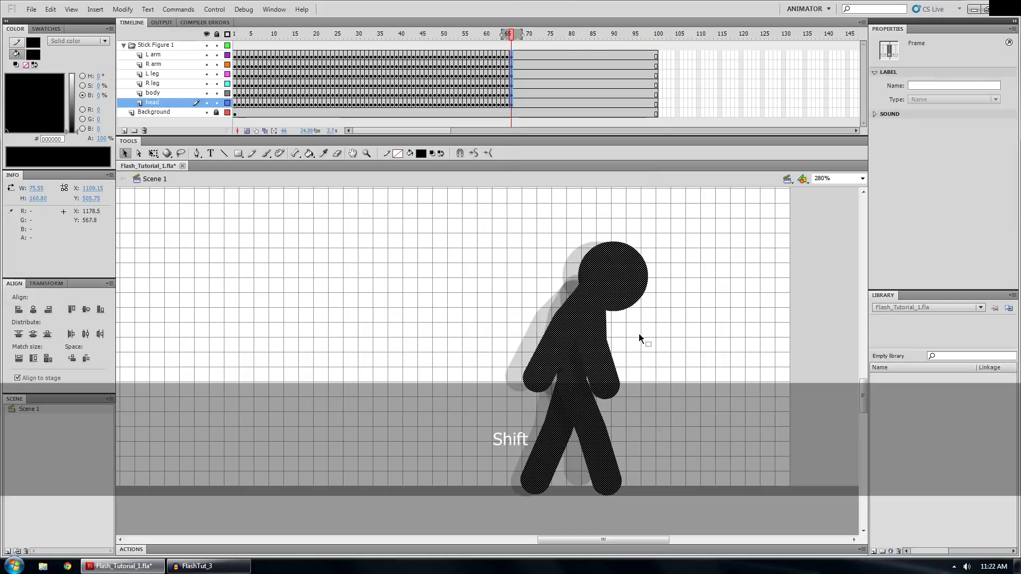
key("shift+Right")
key("shift+Right")
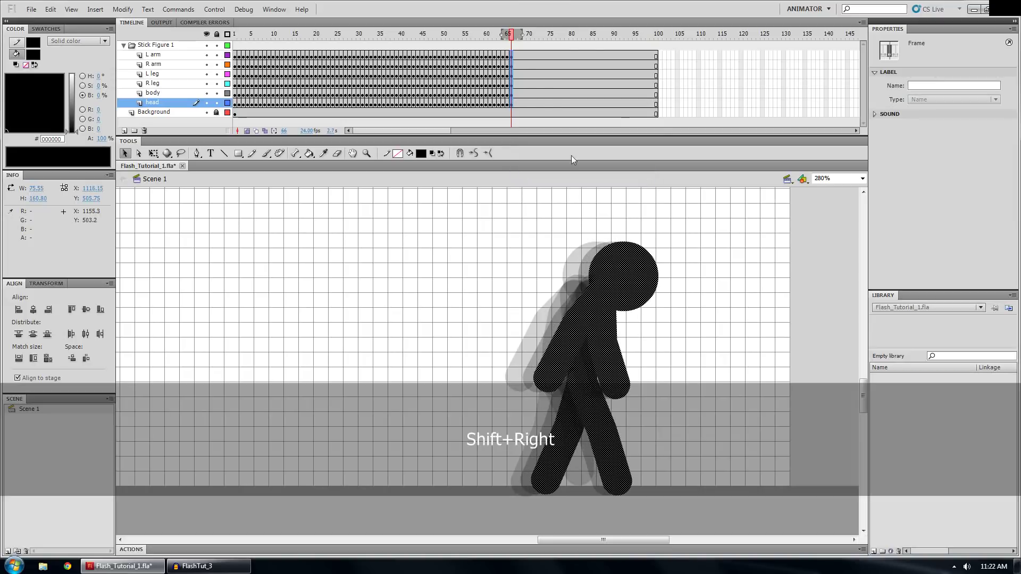
- Insert keyframes at frame 67 on all six Stick Figure 1 layers and nudge the whole figure 3.5 px to the right
left_click_drag(515, 103, 516, 58)
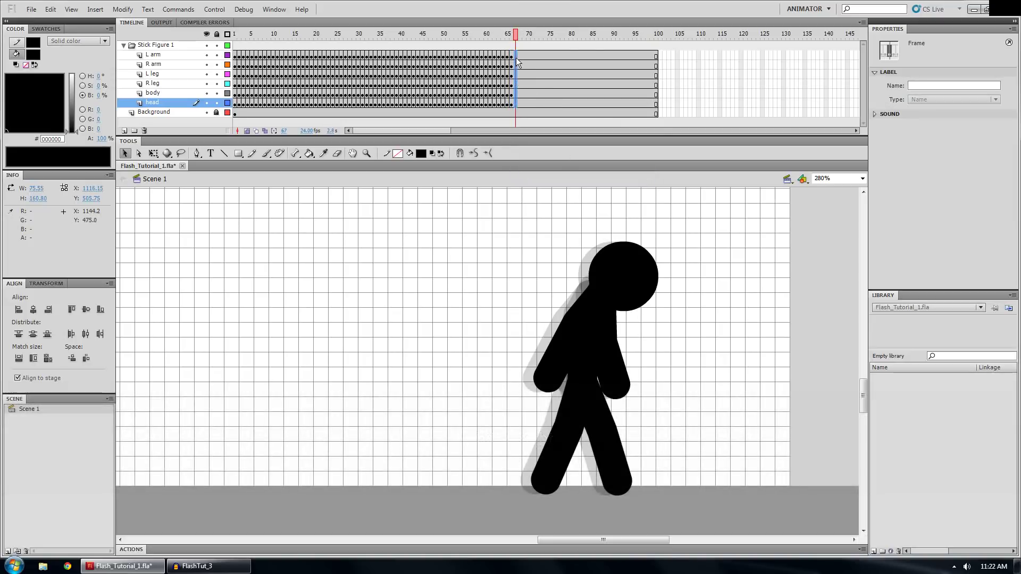
right_click(516, 57)
left_click(557, 132)
key("shift+Right")
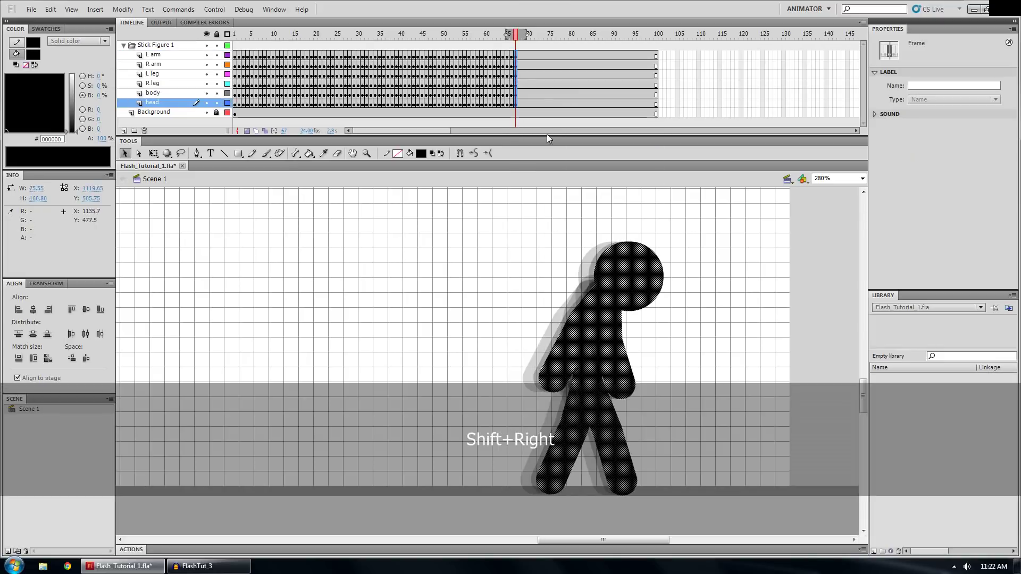
- Insert keyframes at frame 68 on all six Stick Figure 1 layers and nudge the whole figure 1.4 px to the right
left_click_drag(520, 104, 519, 85)
right_click(521, 62)
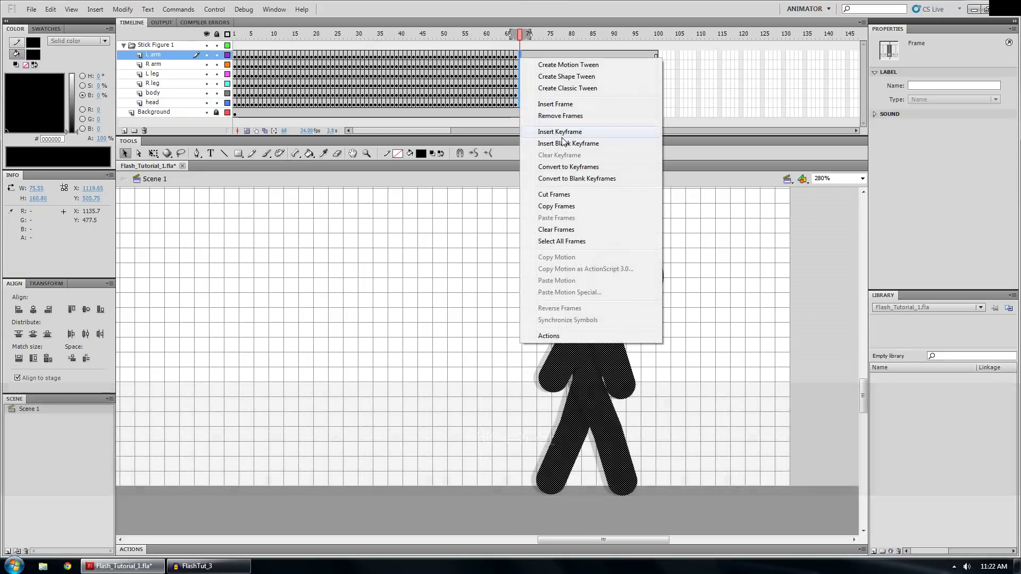
left_click(564, 132)
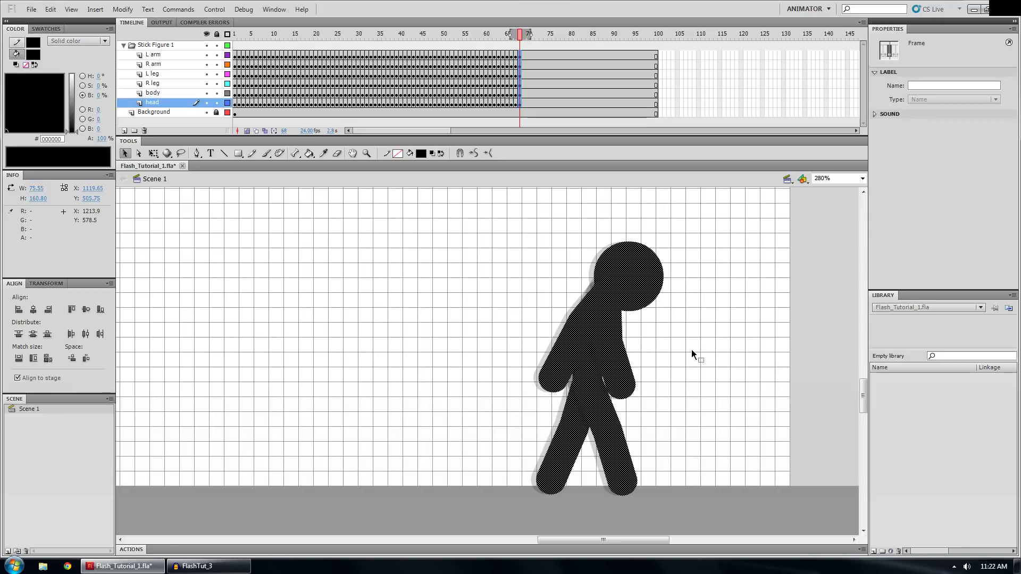
key("Right")
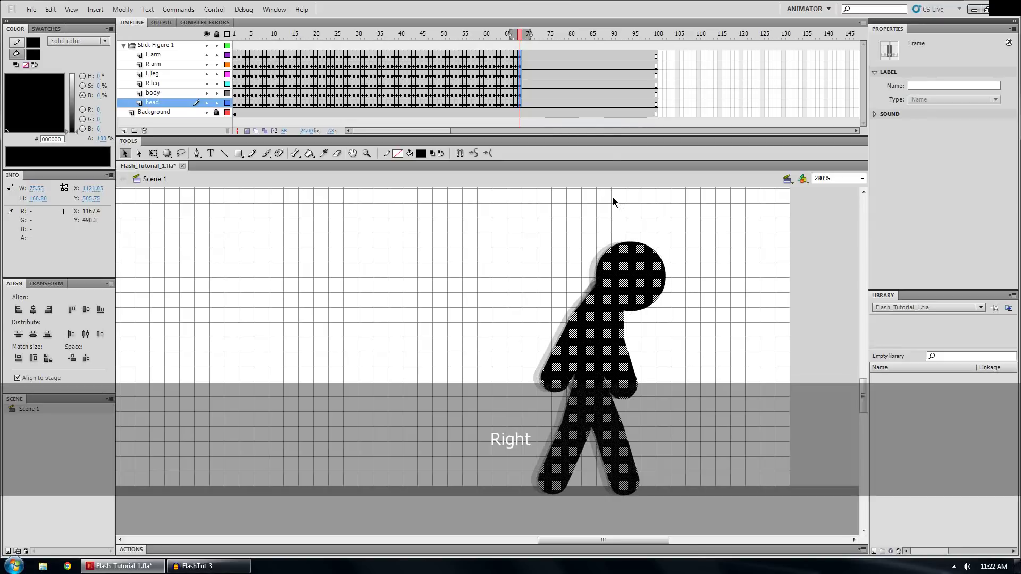
- Insert keyframes at frame 69 on all six Stick Figure 1 layers and nudge the whole figure 0.7 px to the right
left_click(525, 101)
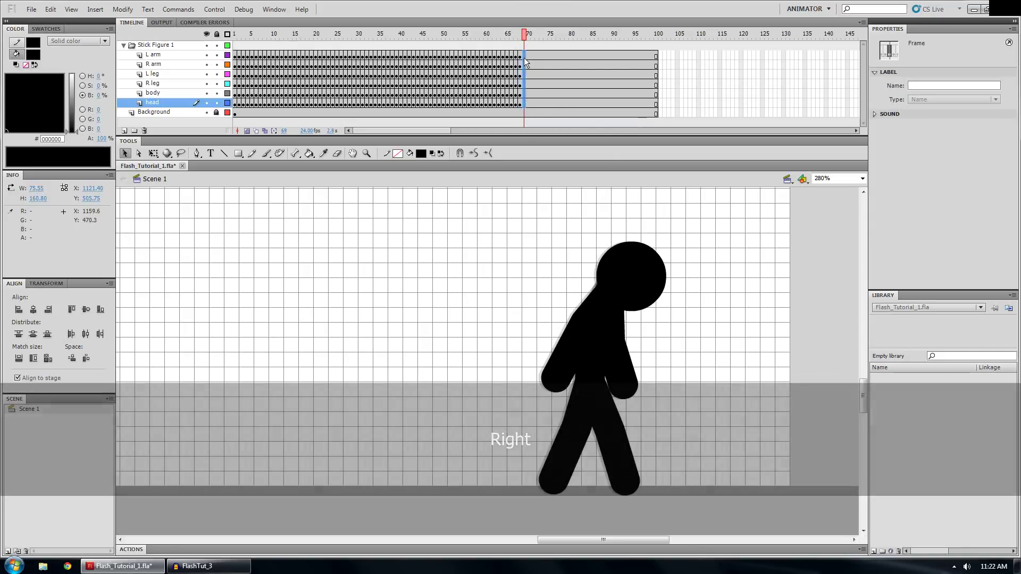
right_click(525, 59)
left_click(564, 132)
left_click(638, 274)
key("Right")
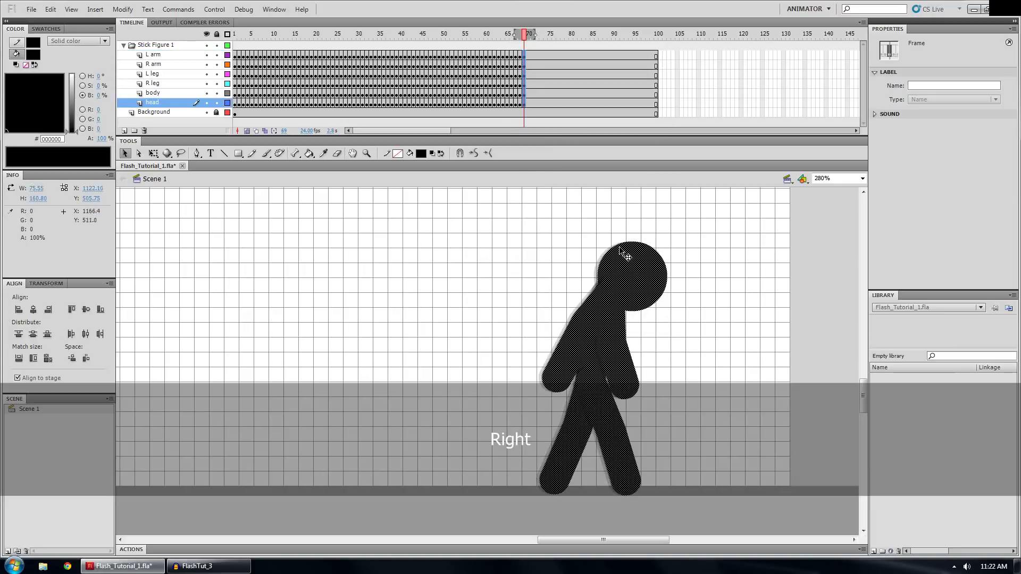
- Insert keyframes at frame 70 on all six Stick Figure 1 layers and nudge the whole figure 0.35 px to the right
left_click(528, 100)
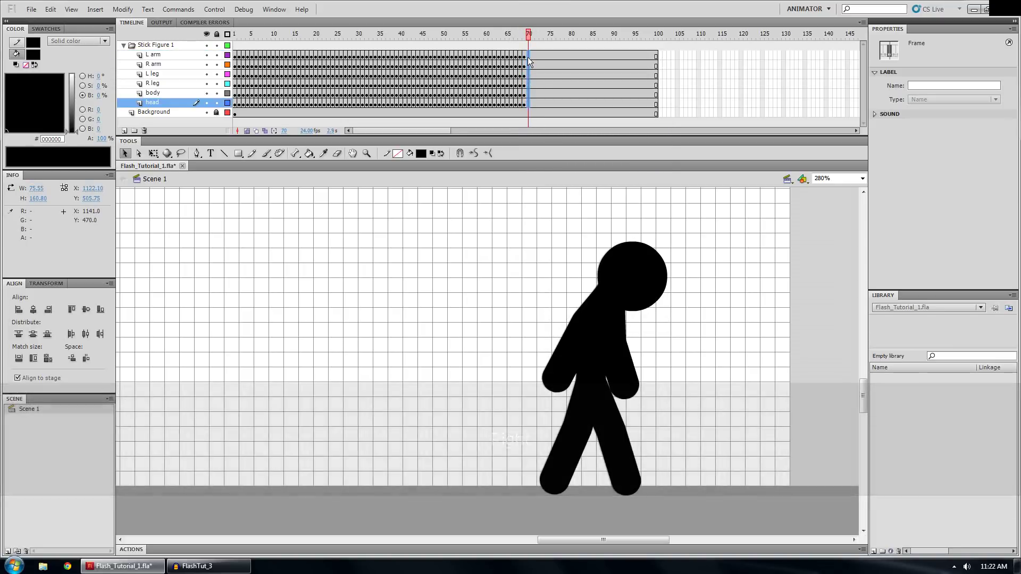
right_click(528, 58)
left_click(562, 132)
key("Right")
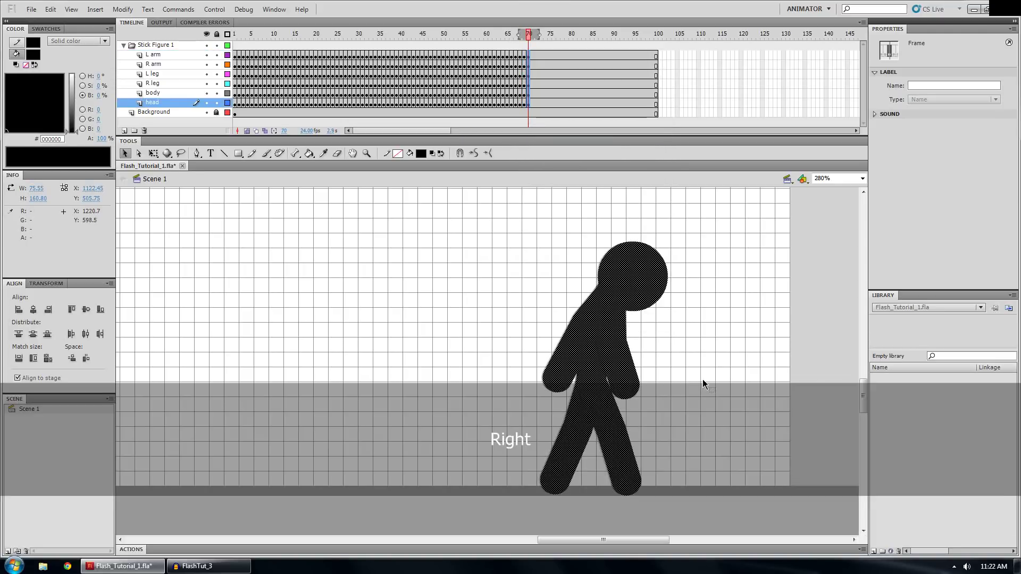
left_click(721, 362)
- Play back the walk from about frame 37 to check how the figure eases to a stop, finishing at frame 56
left_click_drag(492, 38, 388, 42)
key("Return")
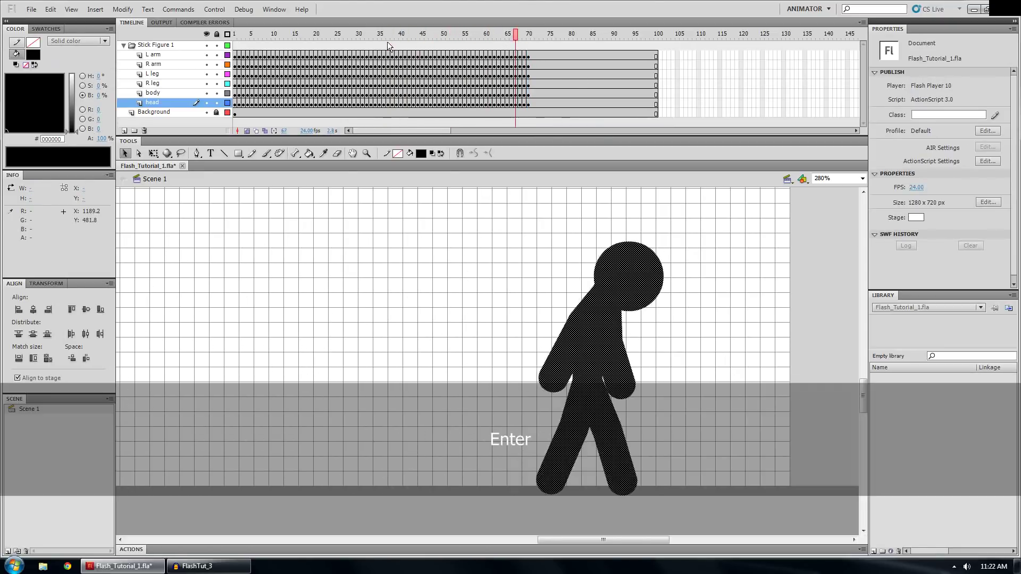
left_click(471, 35)
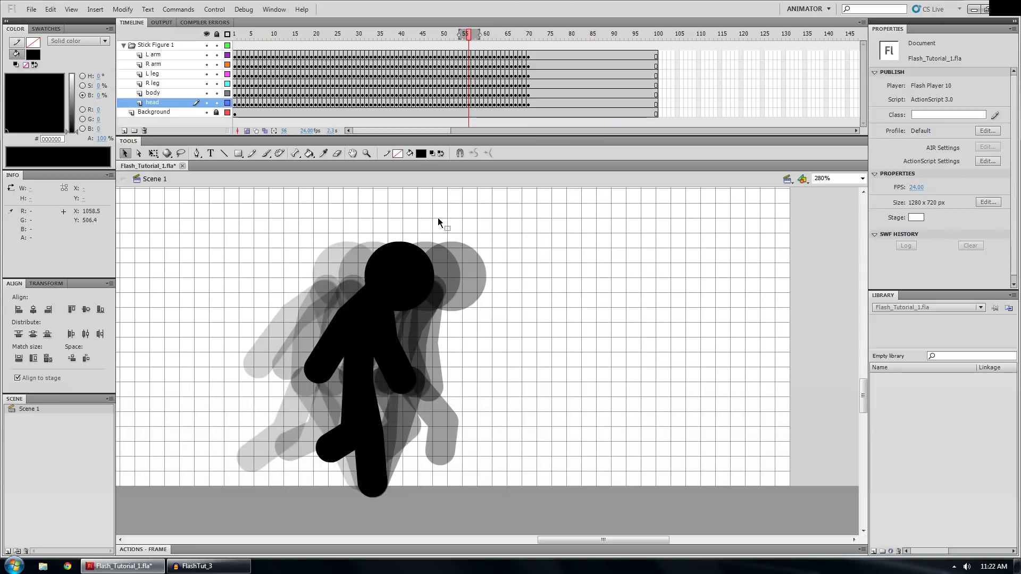
- Lock and collapse the Stick Figure 1 folder, and save the file
left_click(217, 46)
key("ctrl")
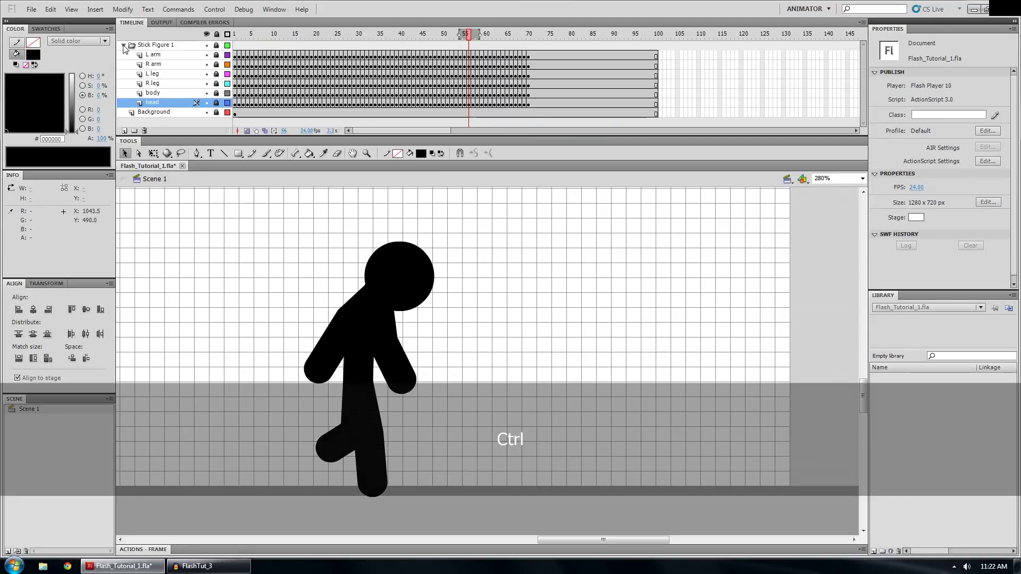
left_click(124, 48)
key("ctrl+s")
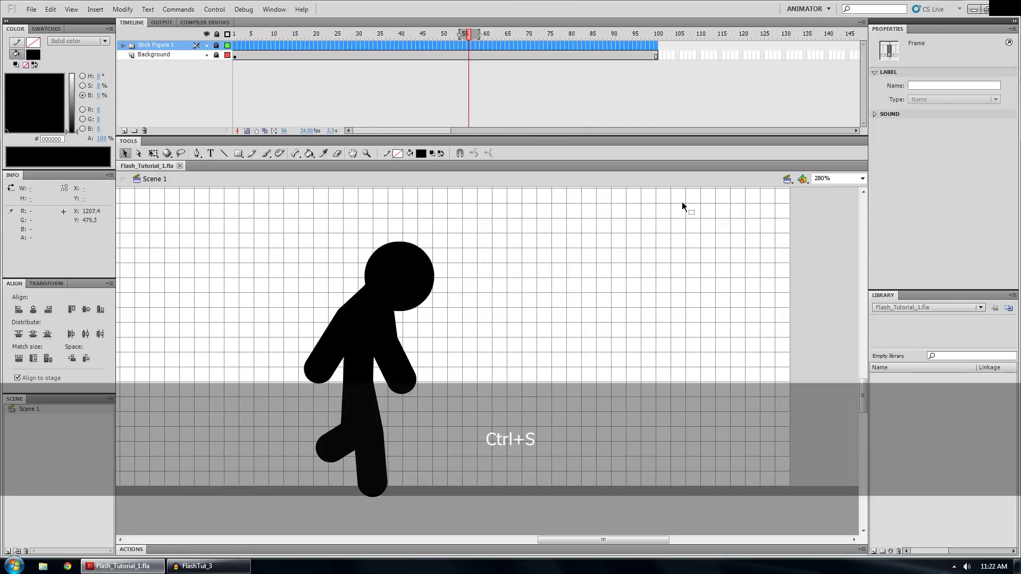
- Set the stage zoom to 100%, turn off onion skinning and play the whole animation from frame 1
key("z")
left_click(830, 178)
type("100")
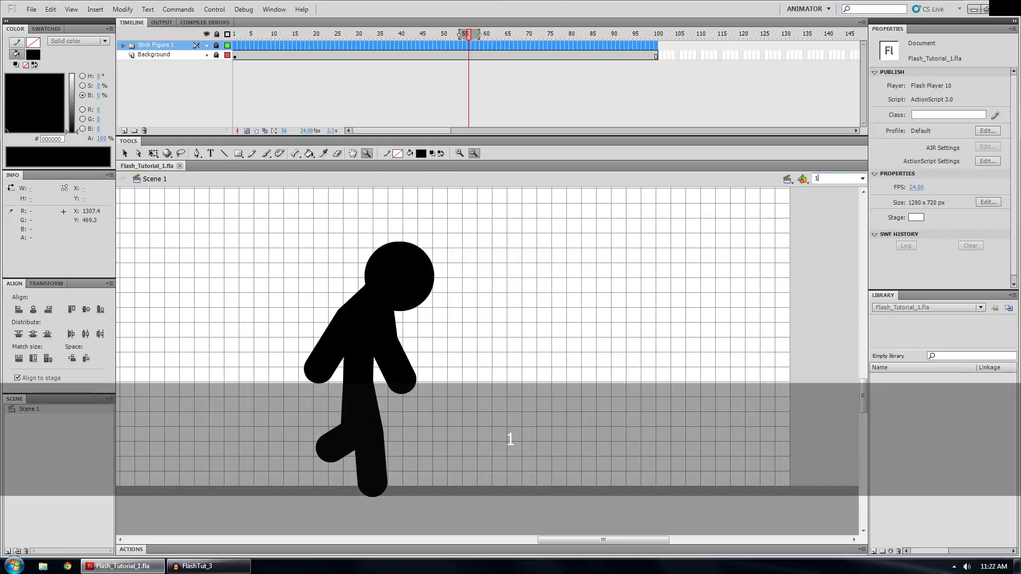
key("Return")
key("space")
left_click_drag(439, 367, 671, 408)
left_click(235, 36)
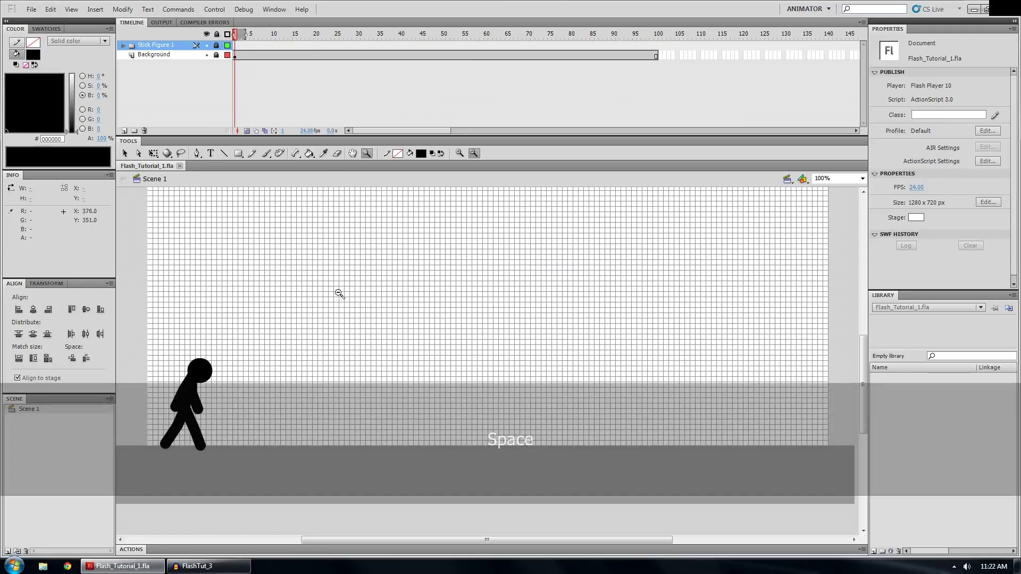
key("space")
left_click_drag(355, 318, 351, 215)
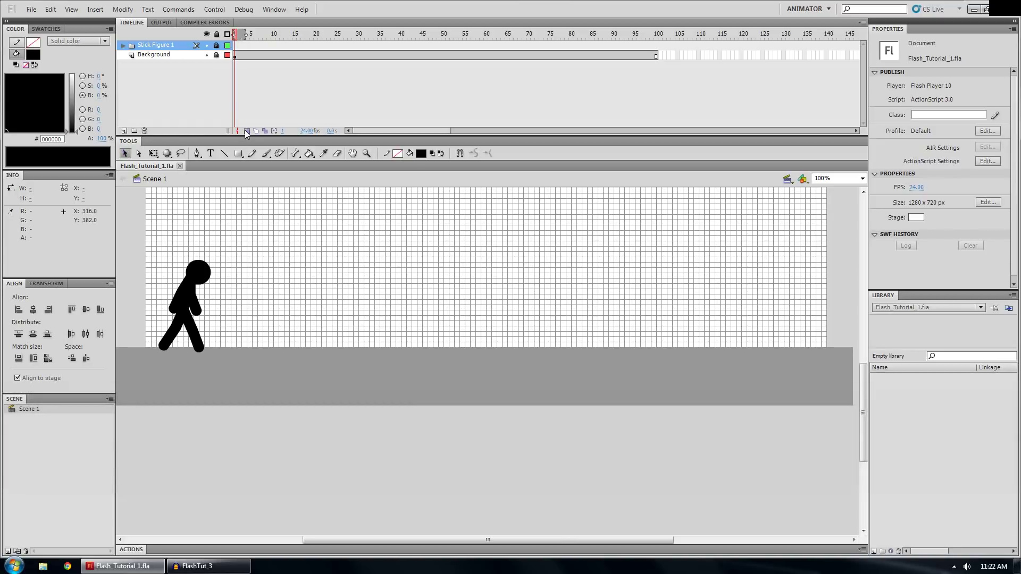
key("ctrl+s")
key("Return")
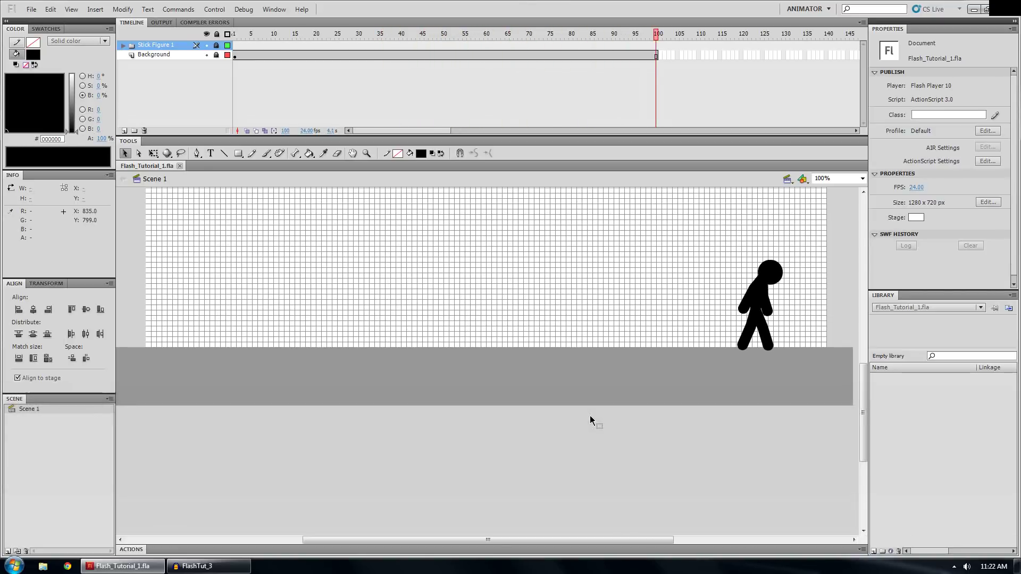
- Replay the animation twice from frame 1, expanding the Stick Figure 1 folder before the second playback
left_click_drag(605, 35, 225, 41)
key("Return")
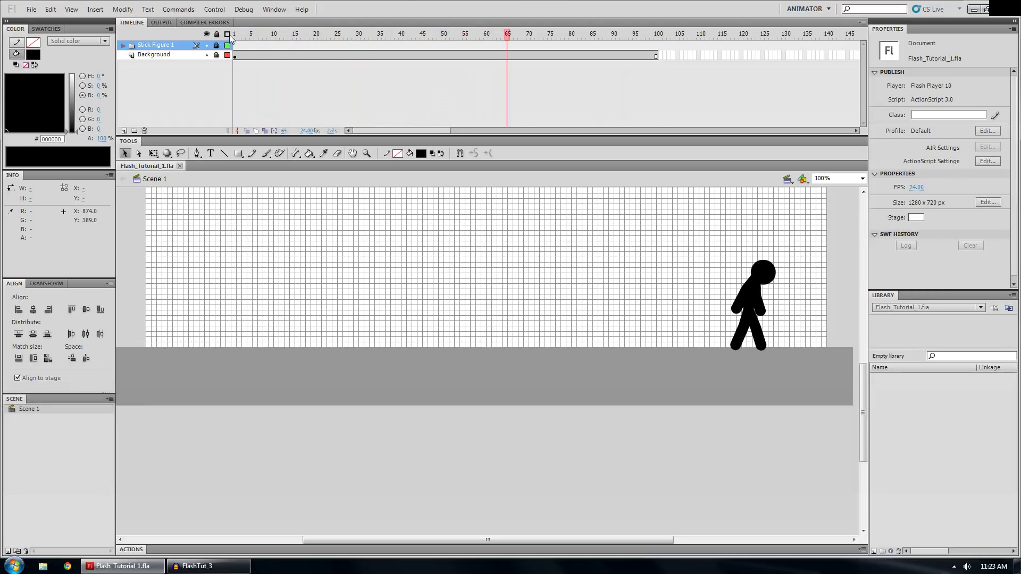
left_click_drag(518, 38, 222, 41)
left_click(124, 46)
key("Return")
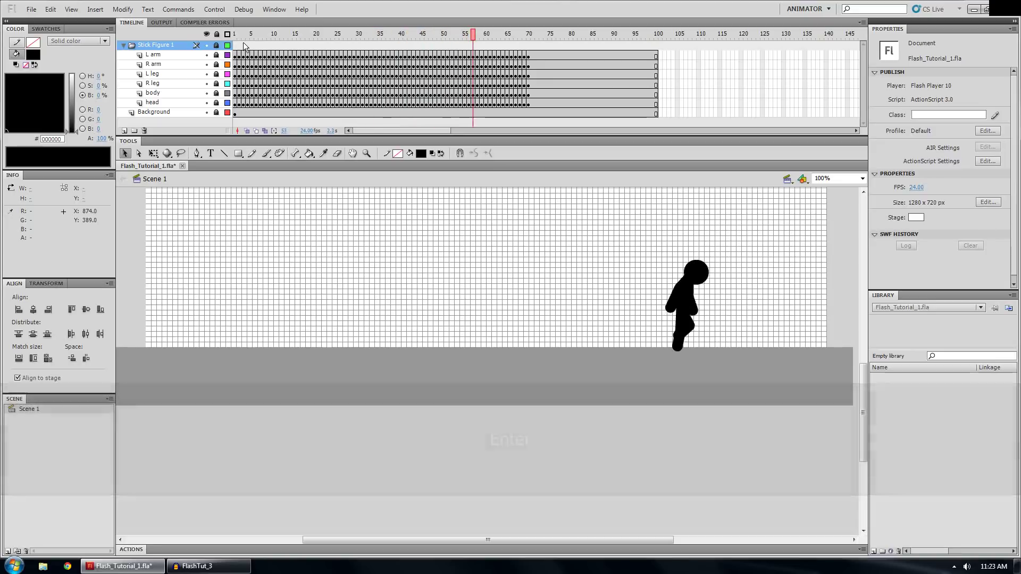
- Remove frames 80 to 100 from all Stick Figure 1 layers and the Background layer
left_click_drag(585, 34, 658, 114)
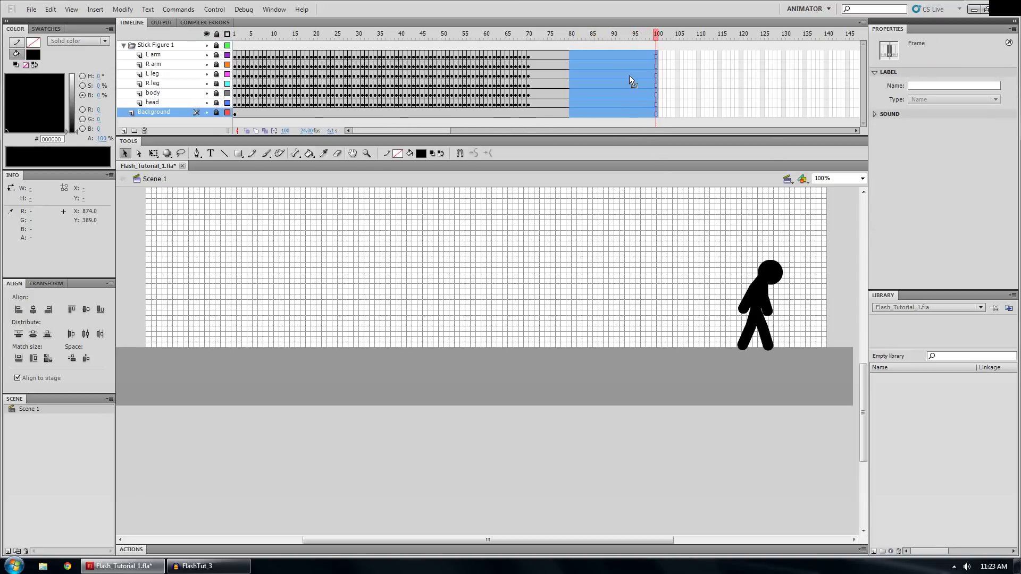
right_click(630, 80)
left_click(660, 137)
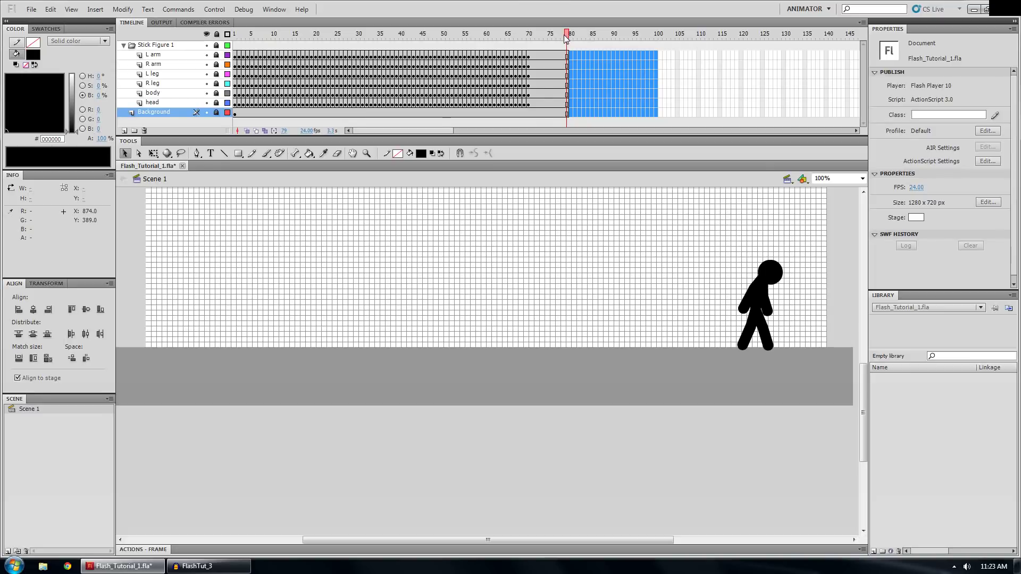
- Play the shortened animation from frame 1 to check its timing
left_click(234, 35)
key("Return")
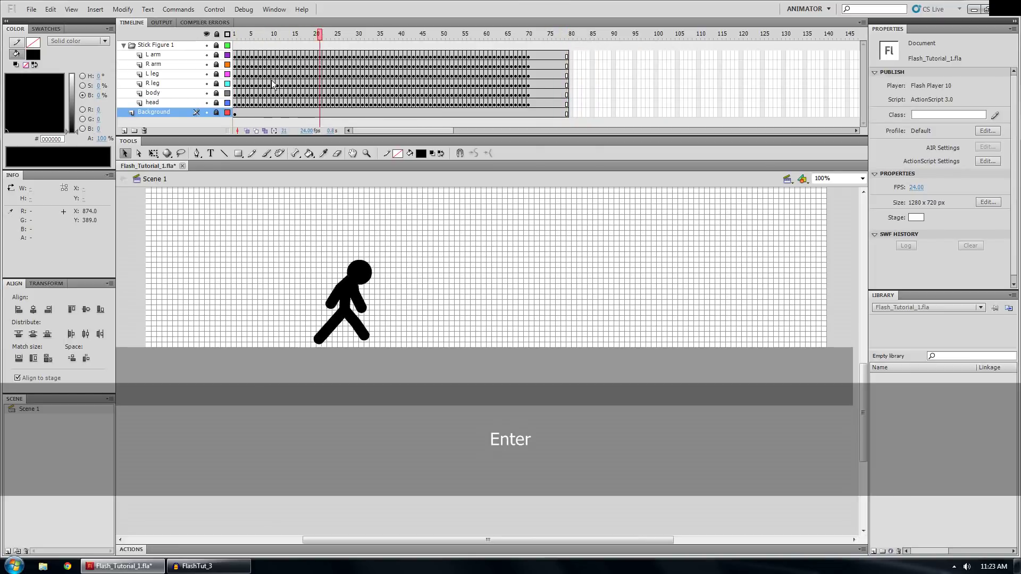
key("Return")
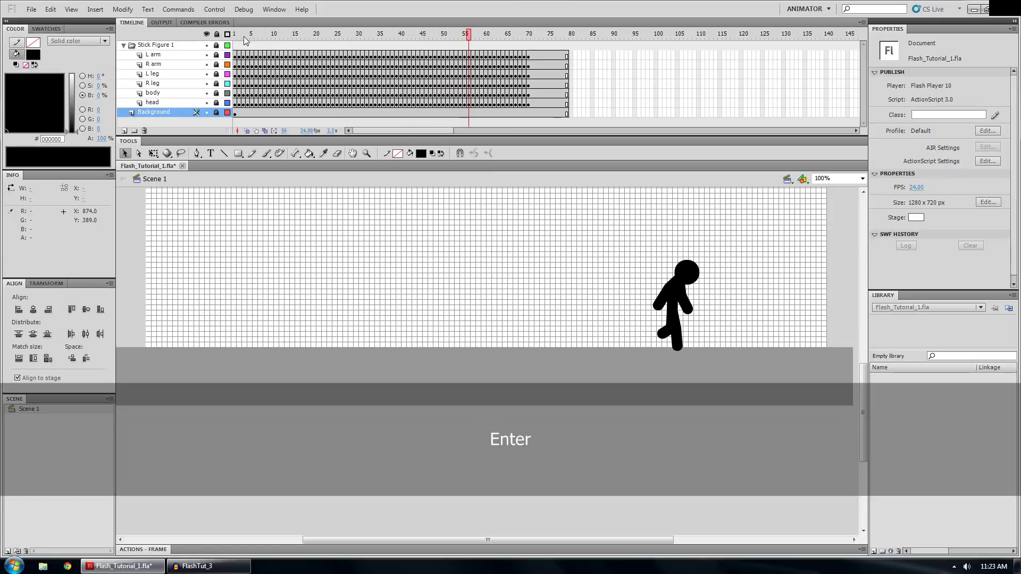
- Insert eight frames after frame 1 on all layers to hold the starting pose, and play the animation through
left_click(235, 35)
left_click_drag(237, 55, 237, 116)
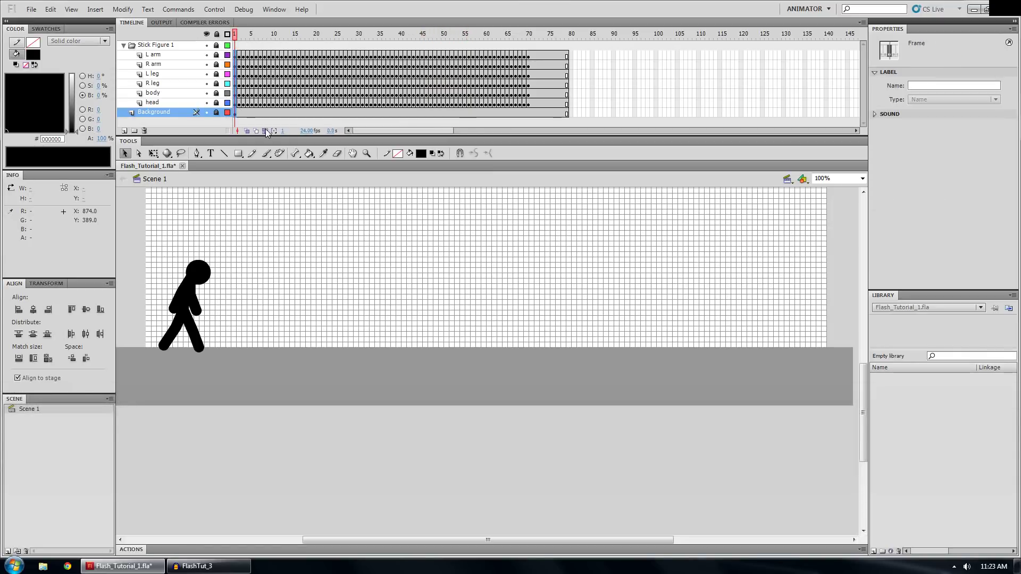
key("F5")
key("F5")
key("F5")
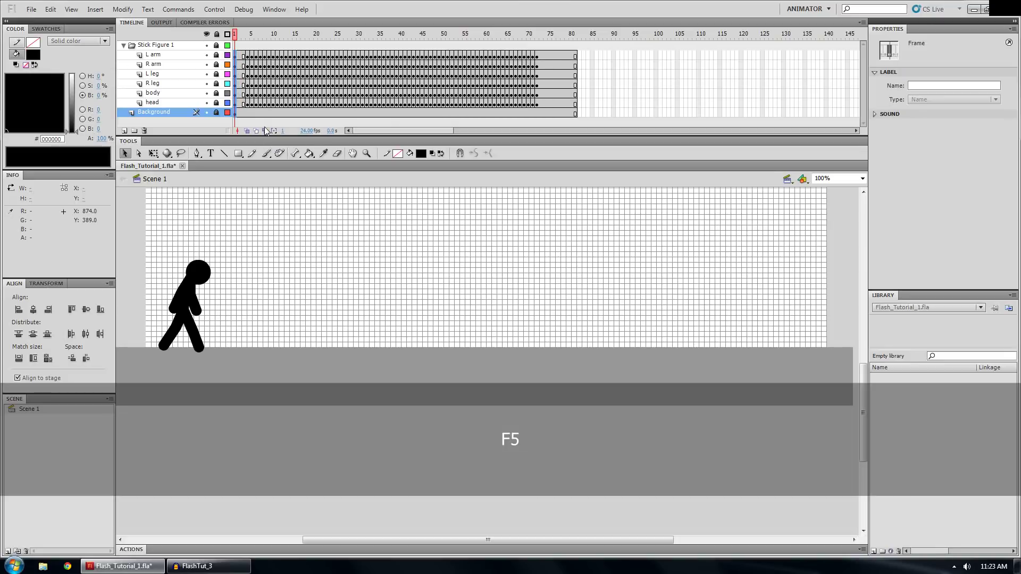
key("F5")
key("F5")
key("F5")
key("F5")
key("F5")
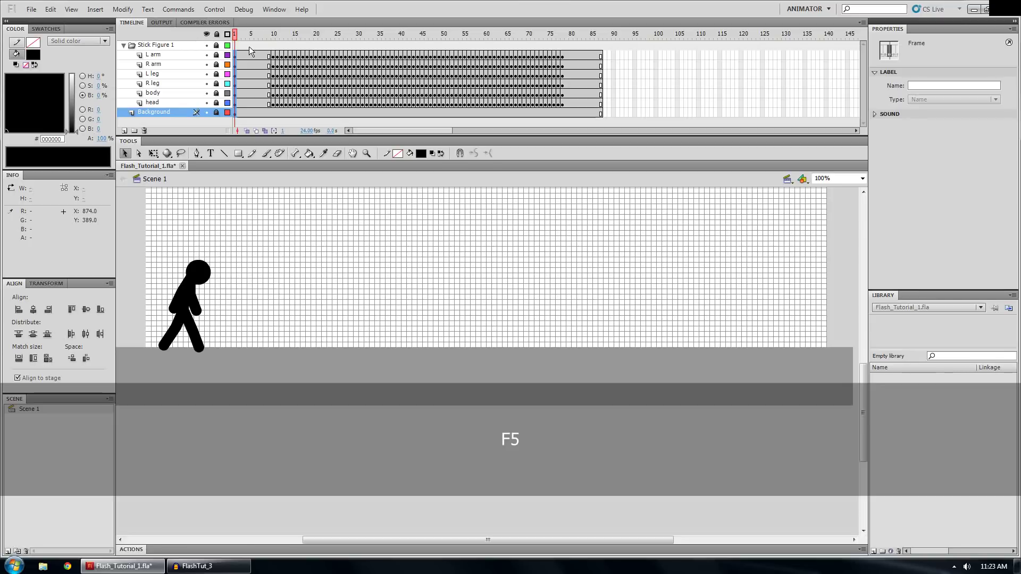
key("Return")
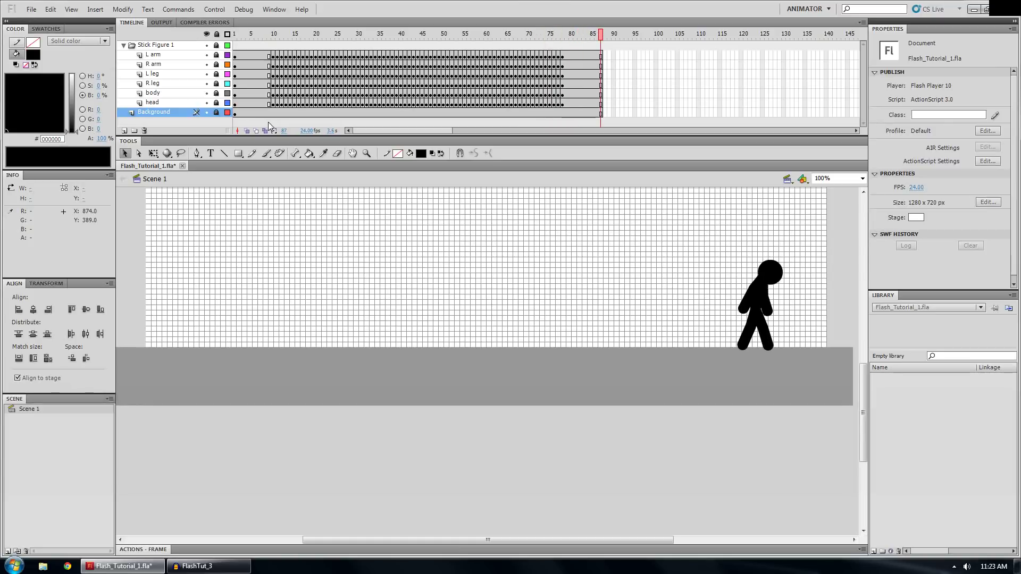
- Save the file and test the movie as an SWF, closing the preview window after watching it
key("ctrl+s")
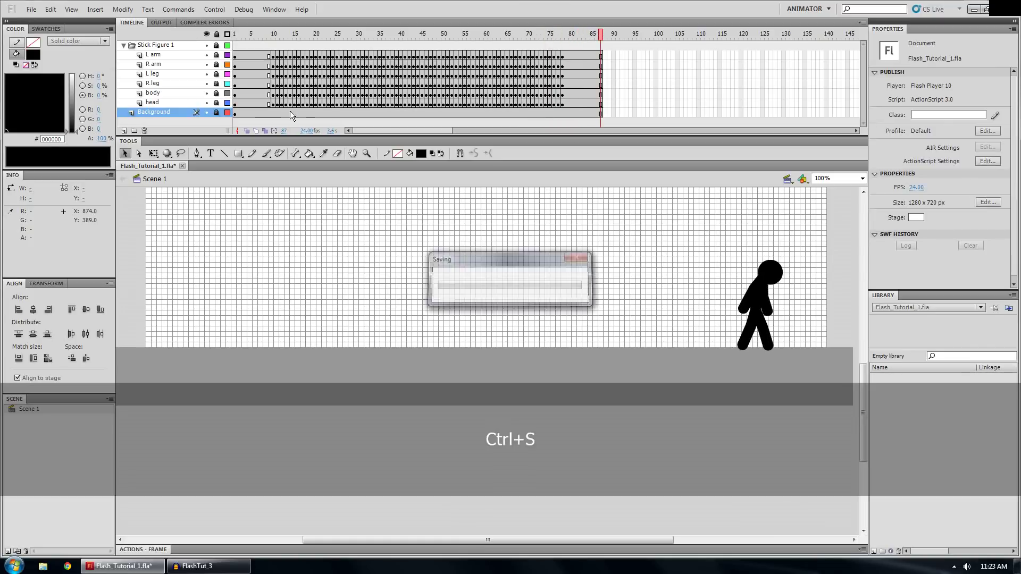
left_click(174, 225)
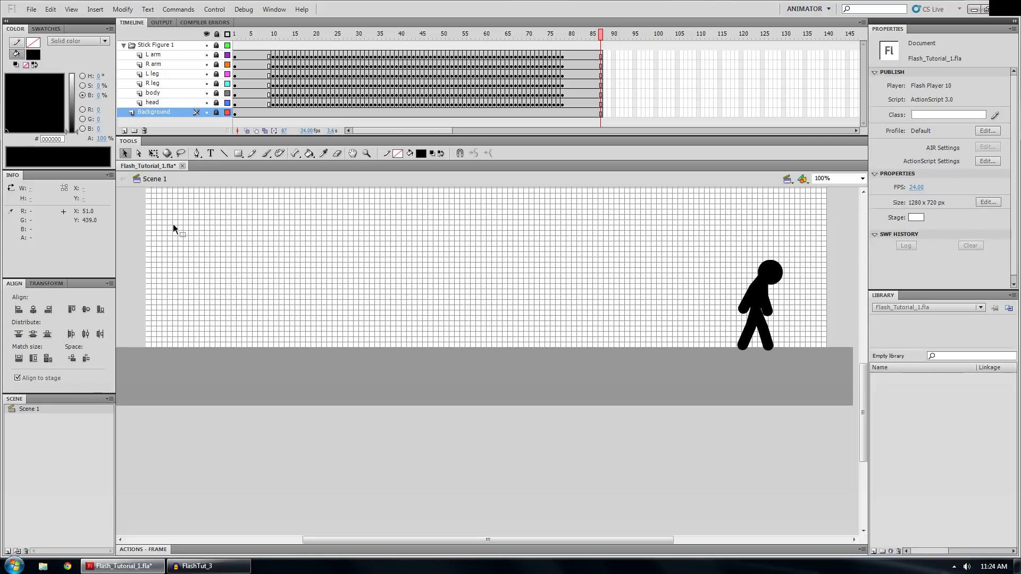
key("ctrl+Return")
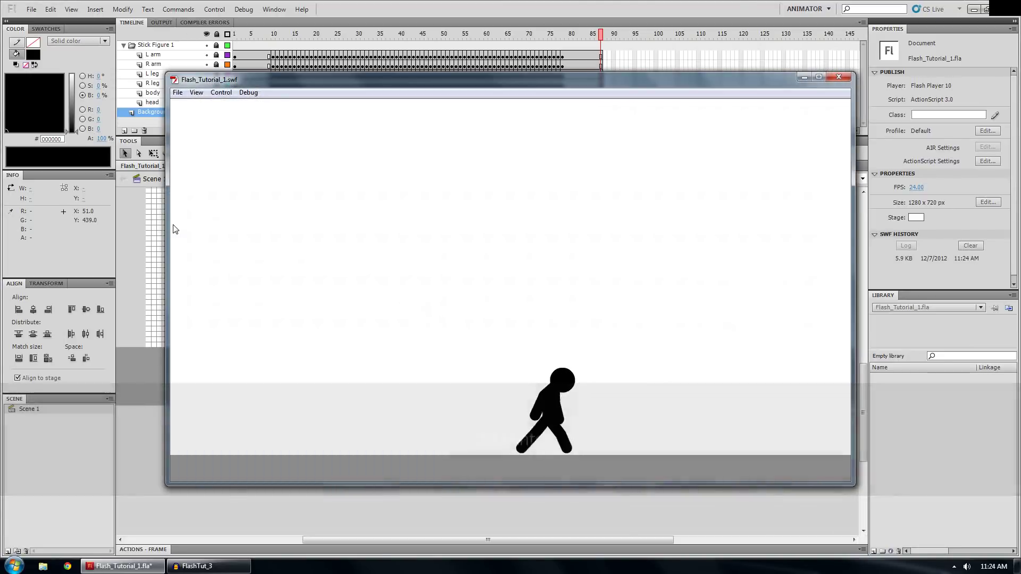
left_click(838, 79)
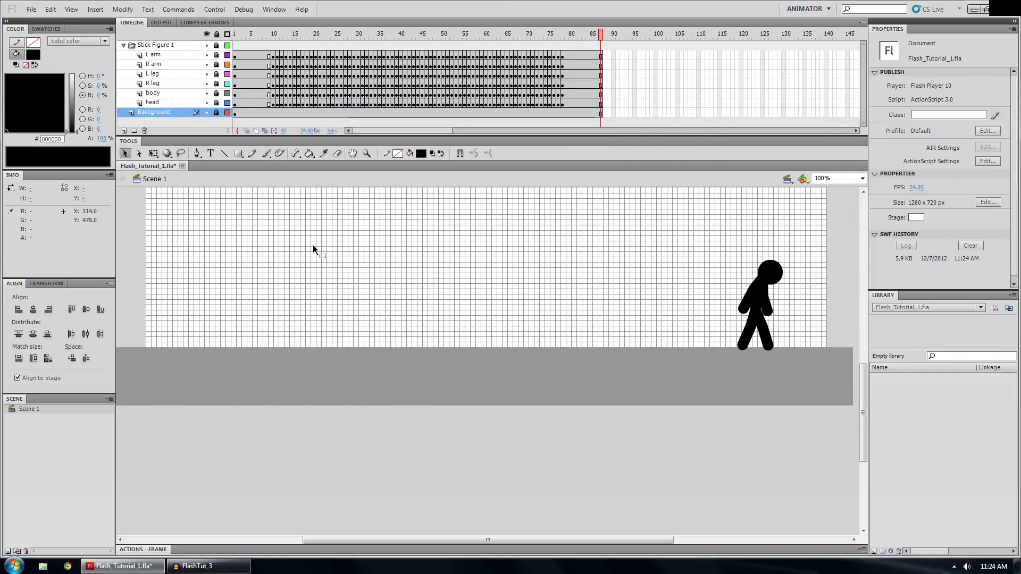
- Save the file, minimise Flash and place Flash_Tutorial_1.swf and Flash_Tutorial_1.fla side by side in the middle of the desktop
mouse_move(159, 566)
key("ctrl+s")
left_click(154, 566)
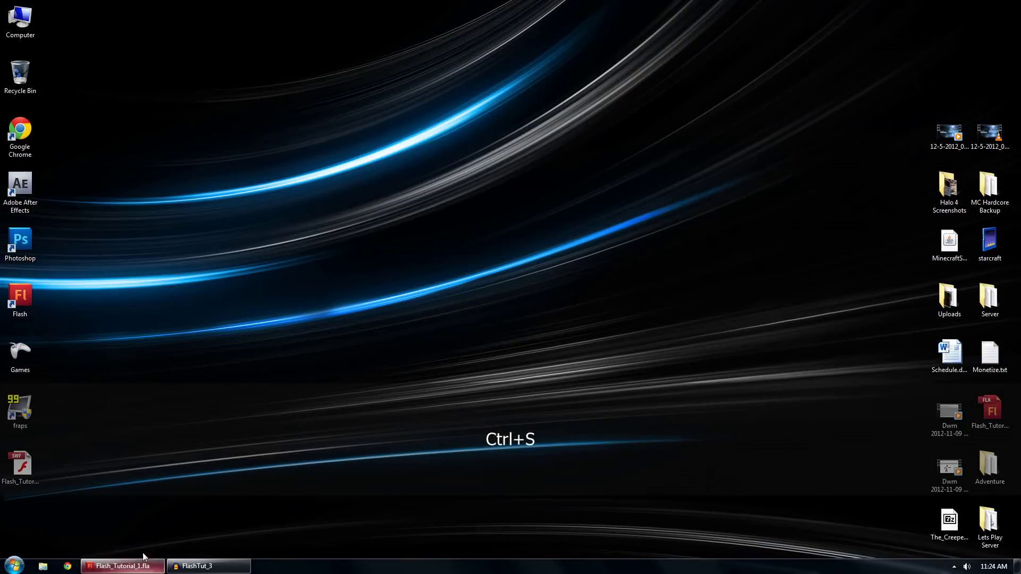
left_click_drag(27, 468, 451, 312)
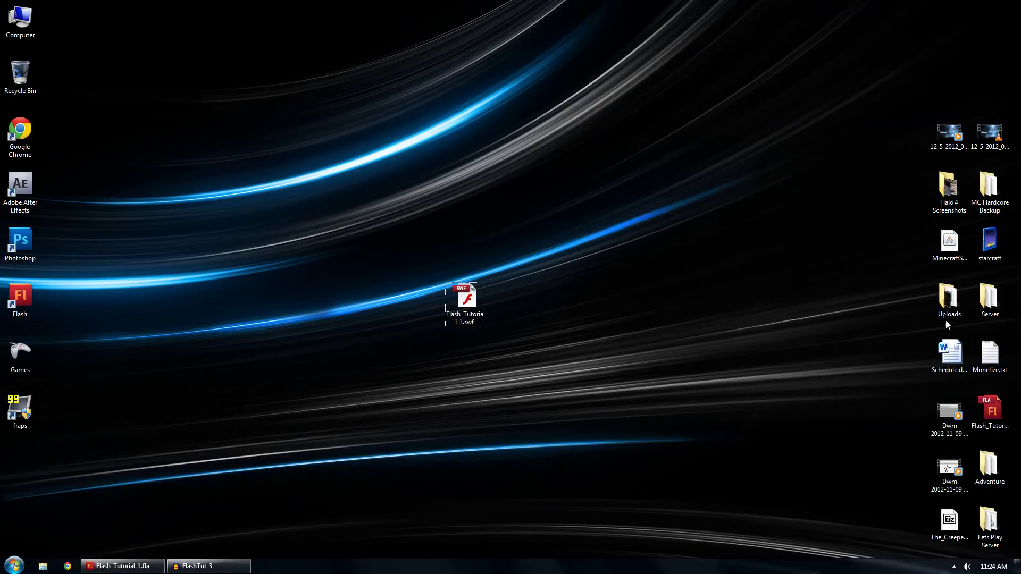
left_click(996, 417)
left_click_drag(996, 417, 511, 304)
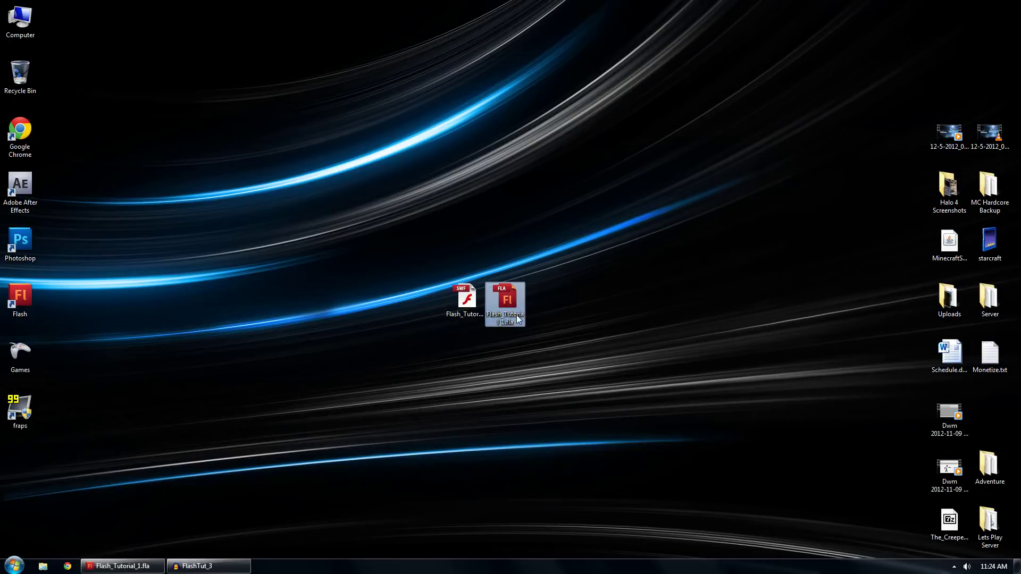
left_click(111, 569)
left_click(111, 568)
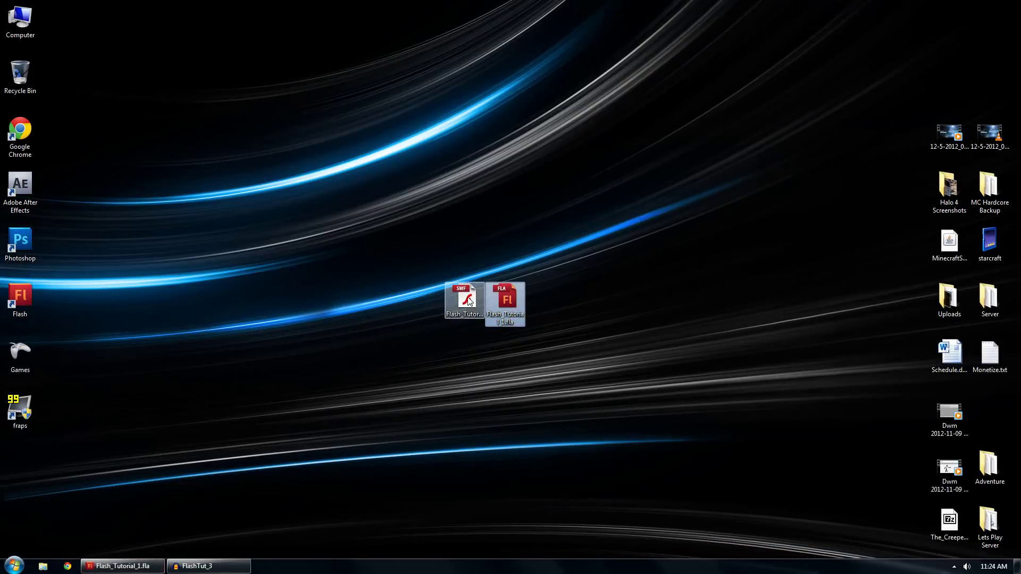
- Open Flash_Tutorial_1.swf from the desktop
left_click(464, 306)
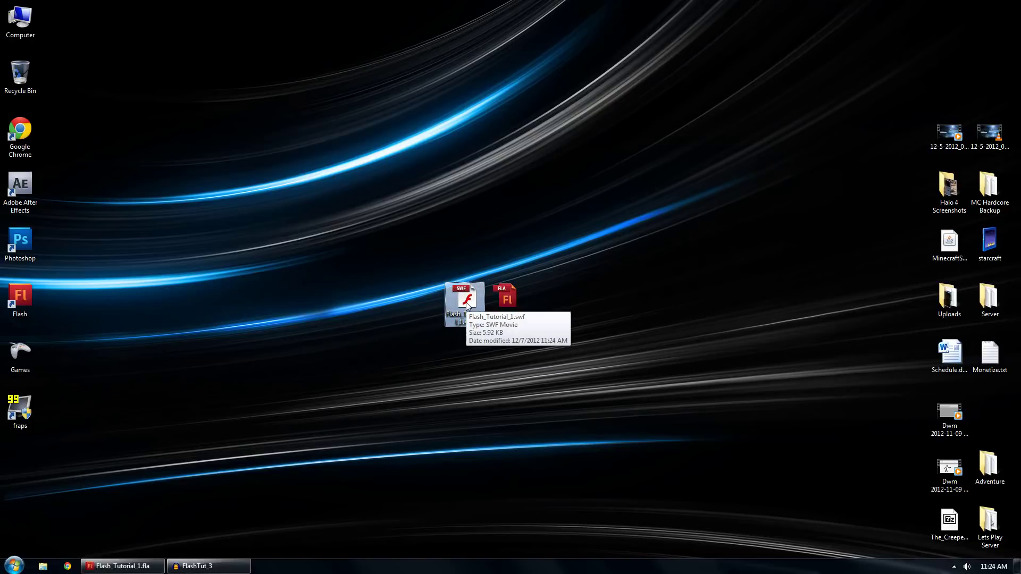
double_click(466, 304)
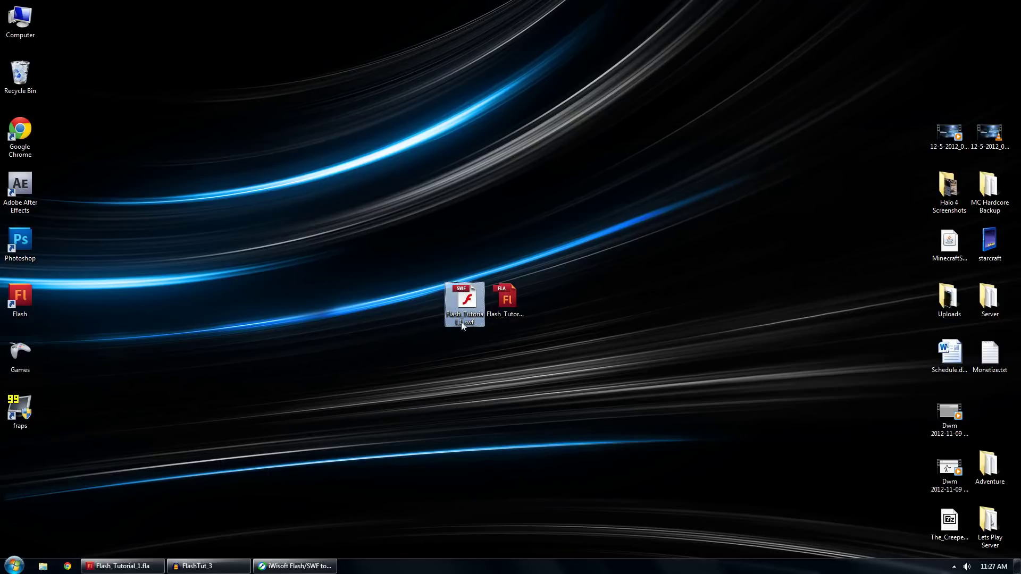
left_click_drag(472, 339, 412, 282)
left_click(400, 246)
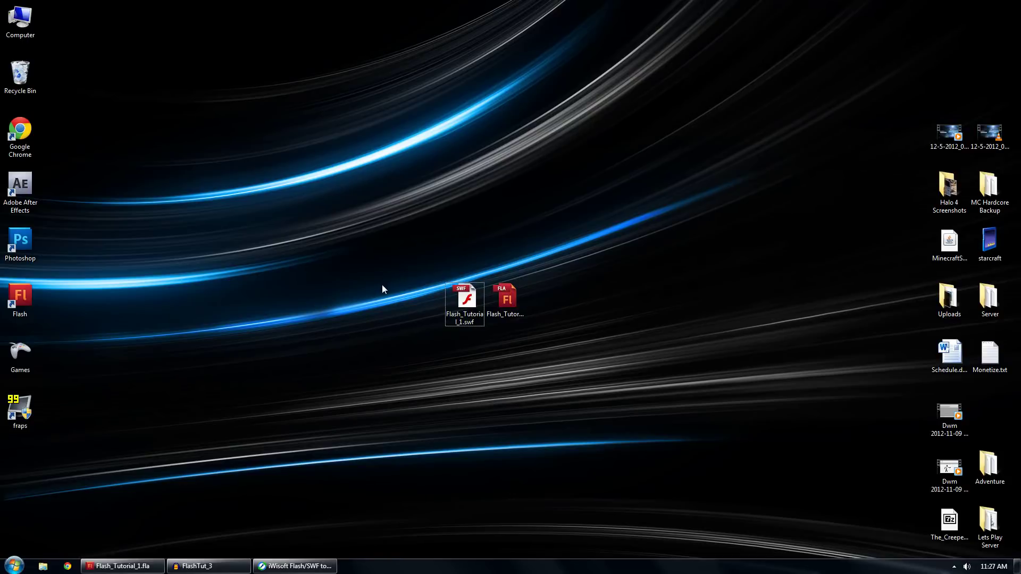
left_click_drag(411, 260, 462, 390)
left_click(463, 389)
- Switch to iWisoft Flash/SWF to Video Converter and enable Automatic mode
left_click(296, 566)
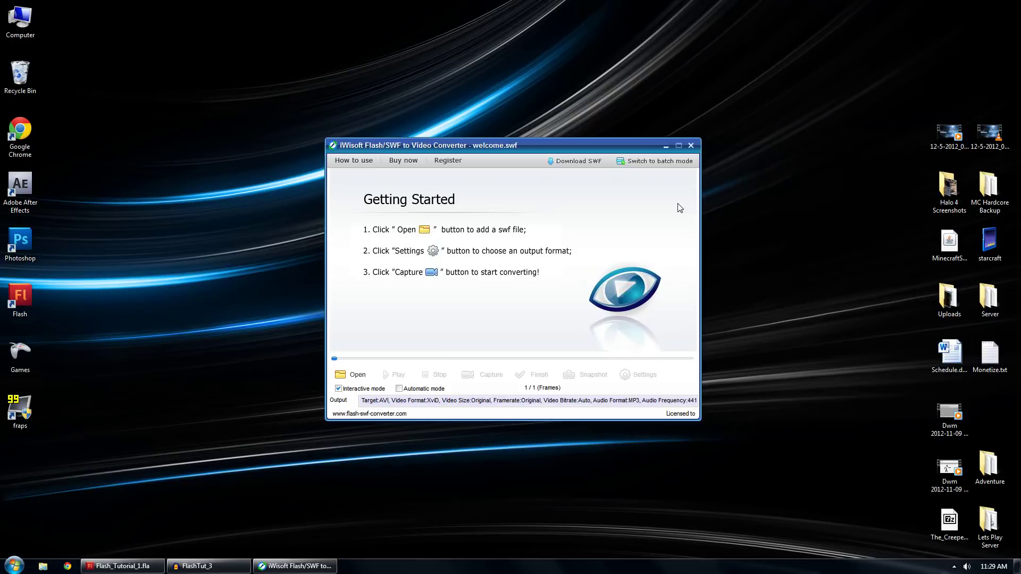
left_click(399, 389)
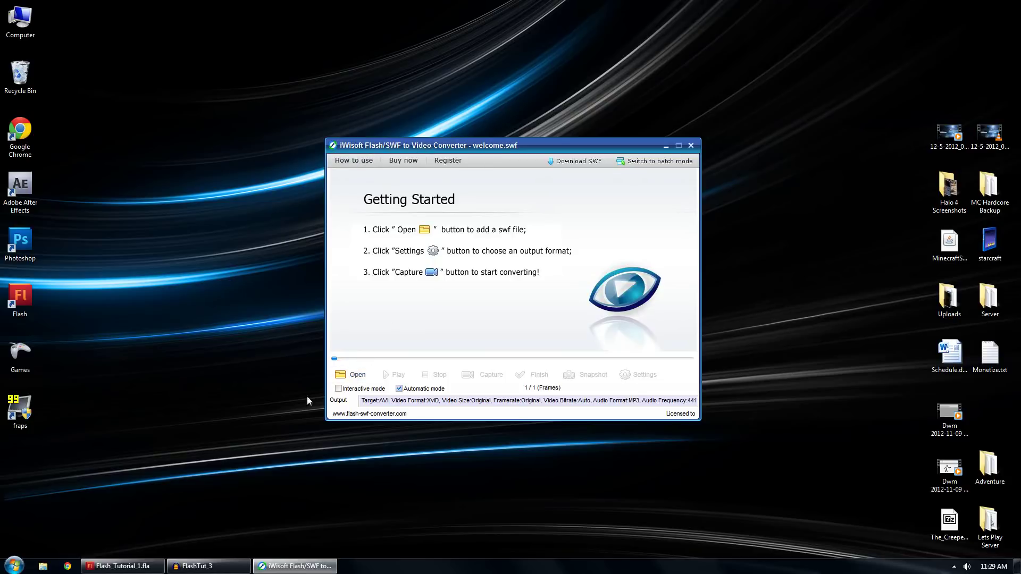
- Load Flash_Tutorial_1.swf from the desktop into the converter, centre the window and preview the animation's playback, stopping it after watching
left_click(352, 379)
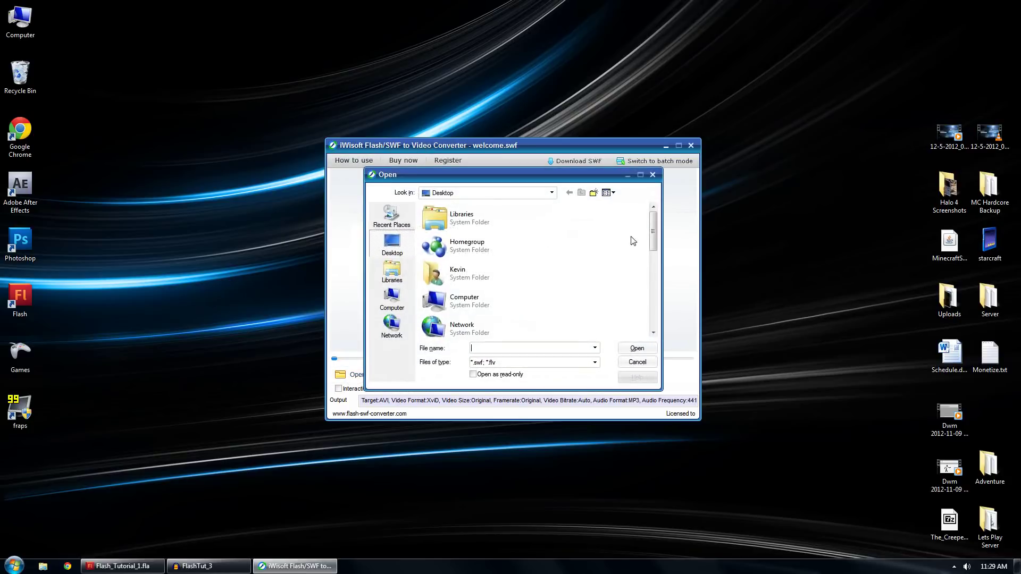
left_click_drag(653, 228, 654, 305)
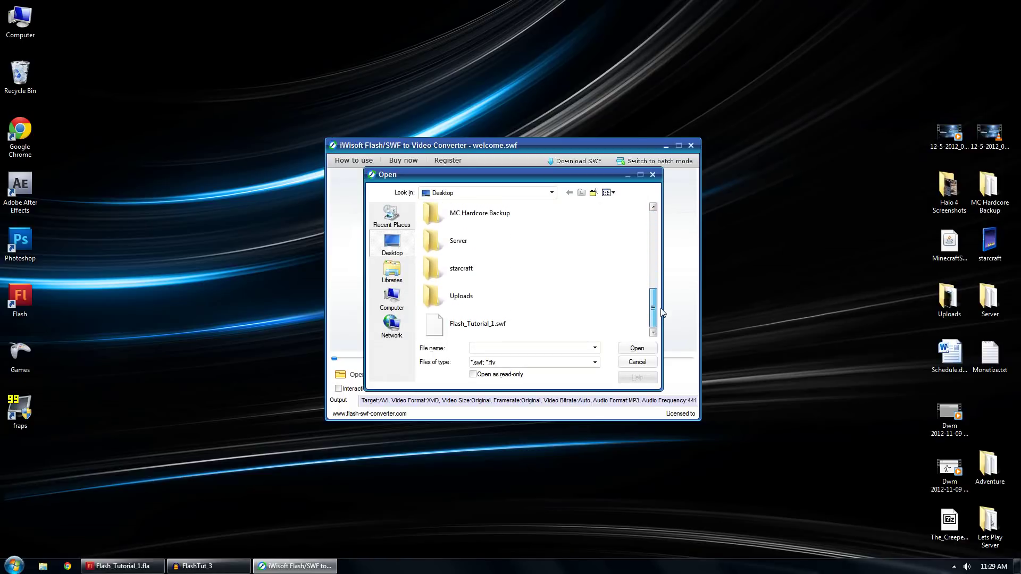
left_click(467, 334)
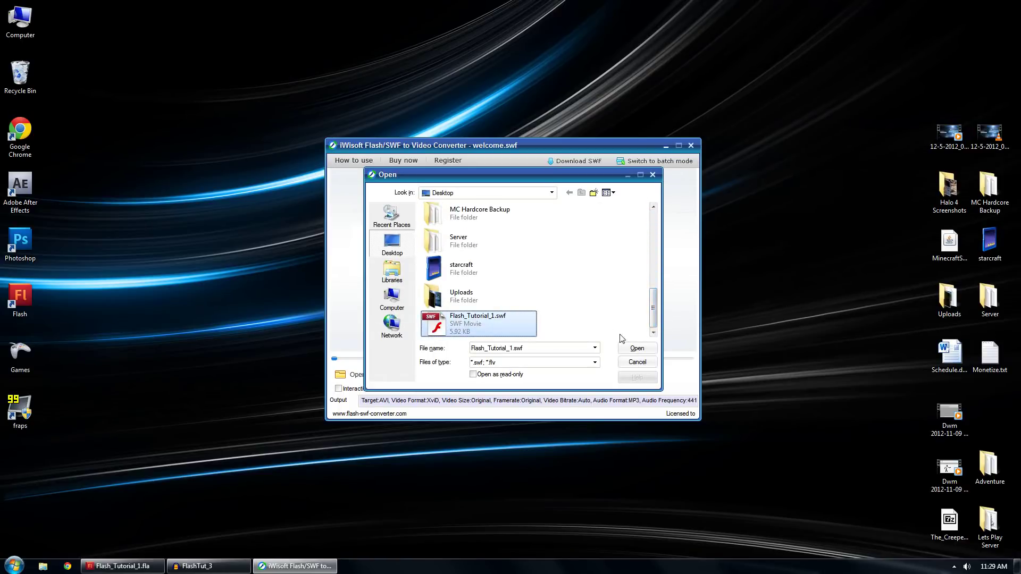
left_click(637, 349)
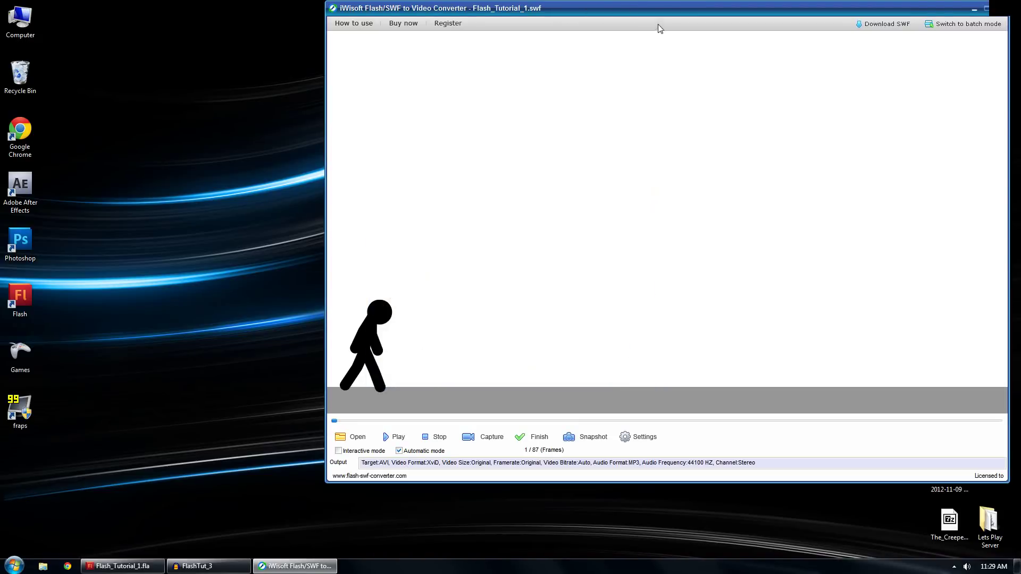
left_click_drag(665, 8, 497, 25)
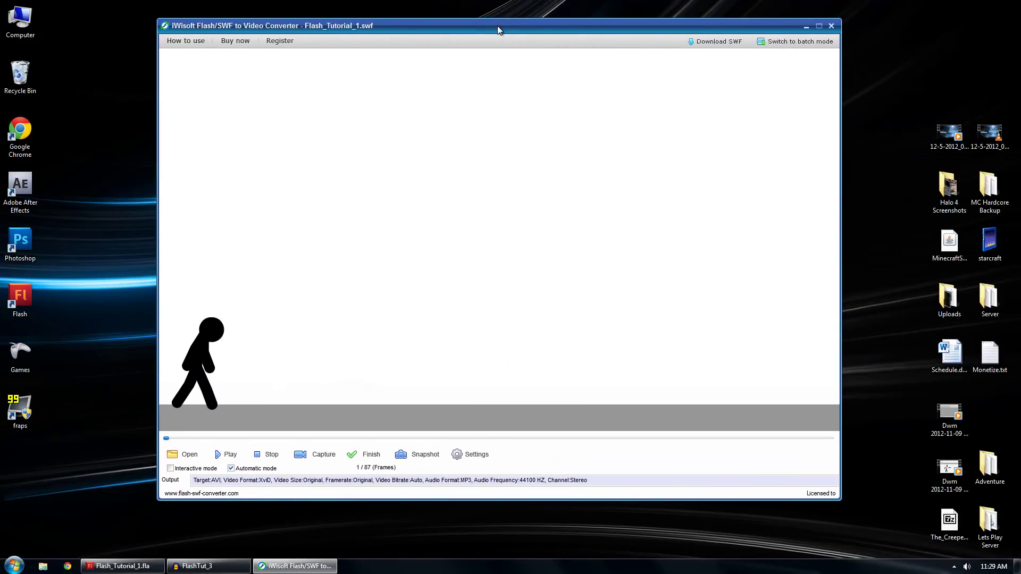
left_click(241, 457)
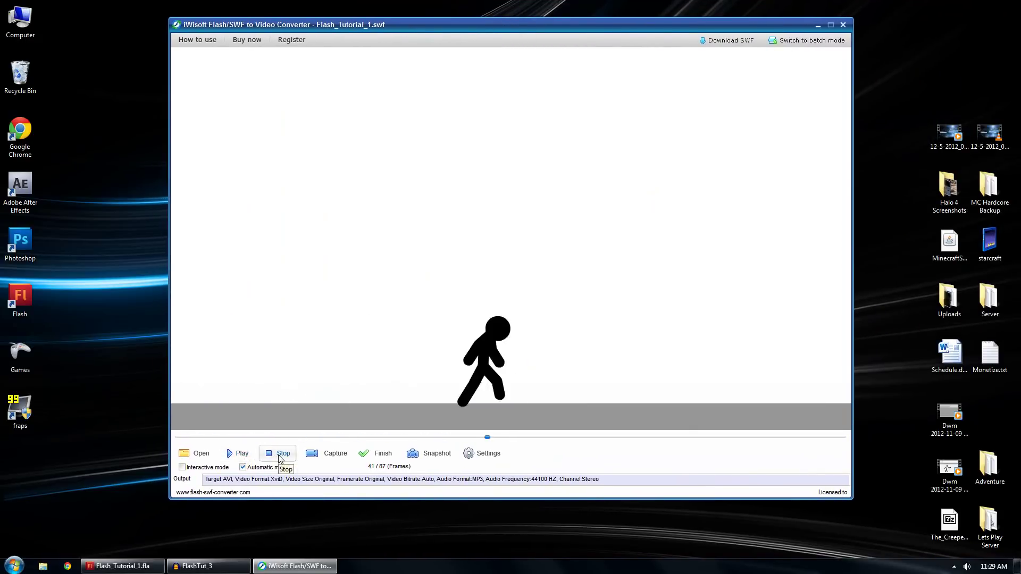
left_click(281, 456)
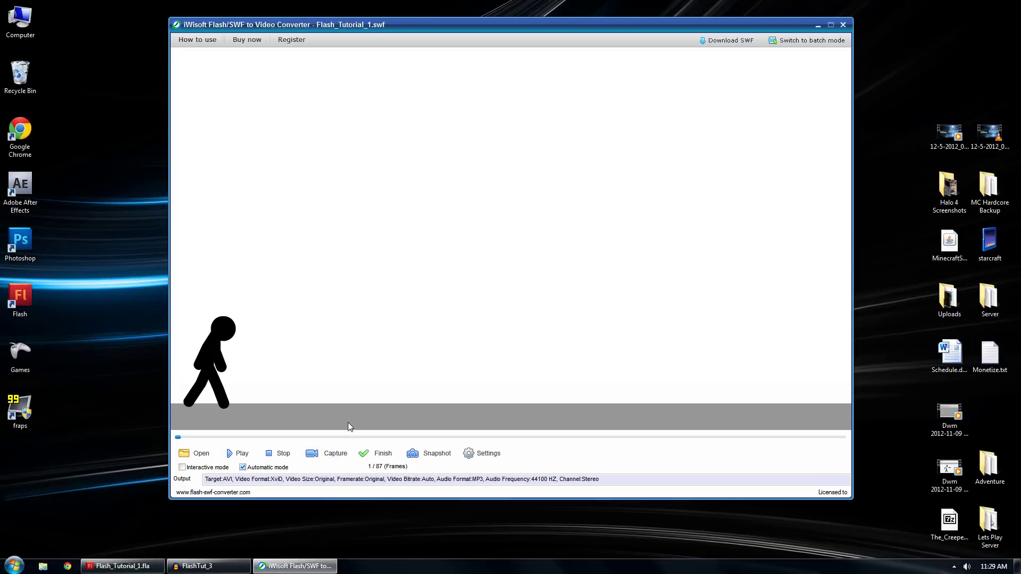
- Open the conversion settings and examine the output options for target format, video profile, video type and video size
left_click(478, 456)
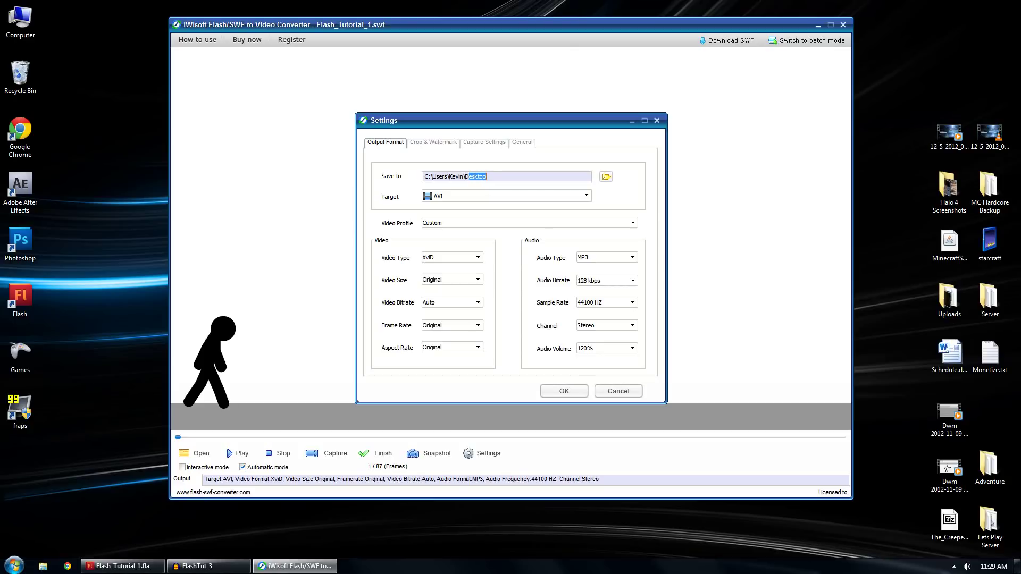
left_click(587, 196)
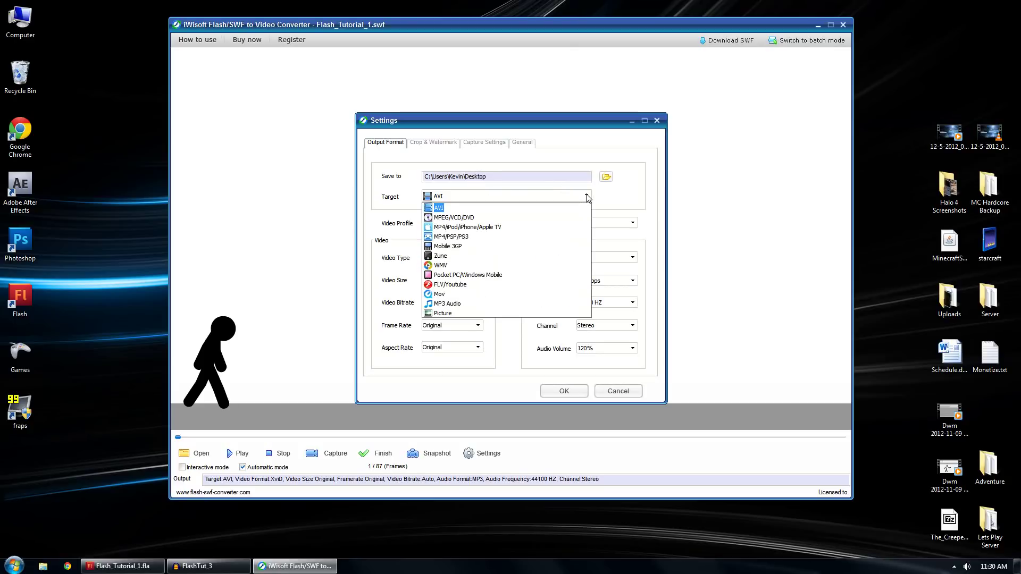
left_click(587, 197)
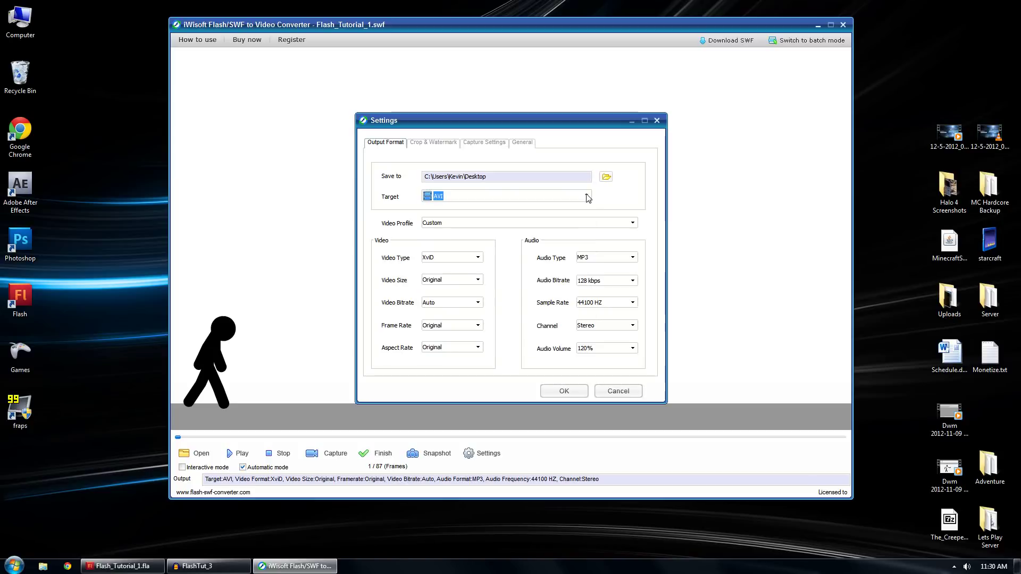
left_click(450, 224)
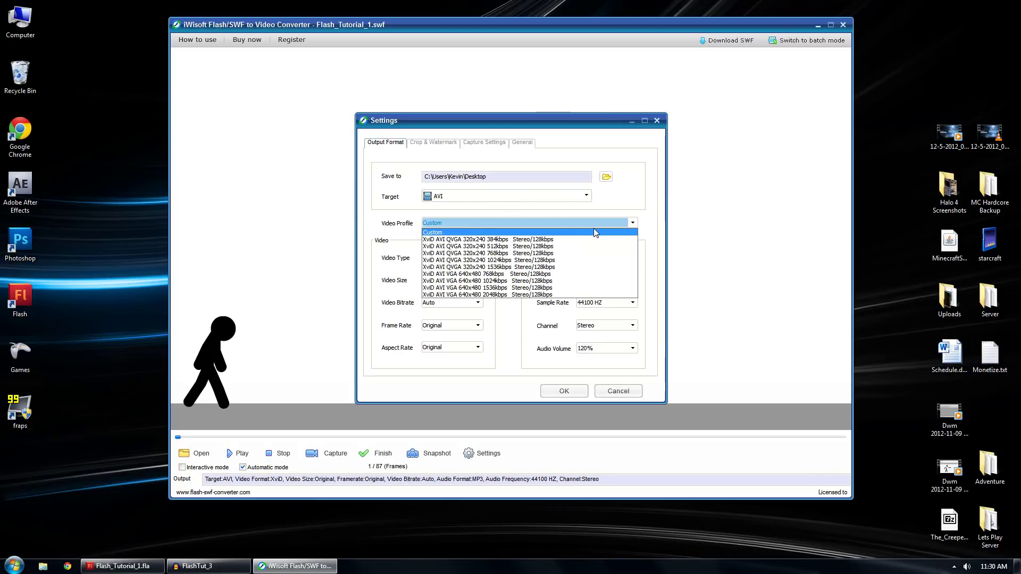
left_click(537, 225)
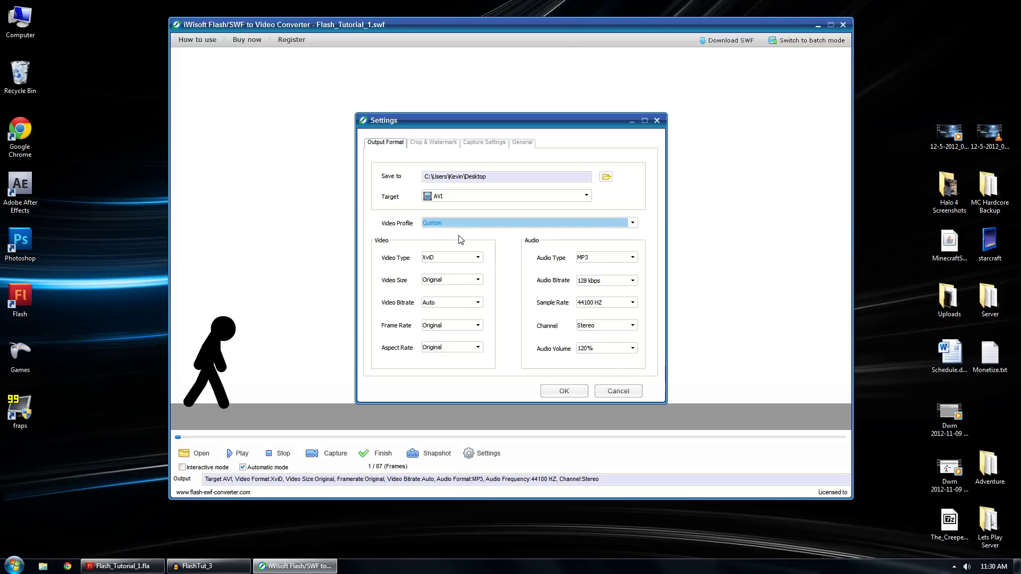
left_click(475, 259)
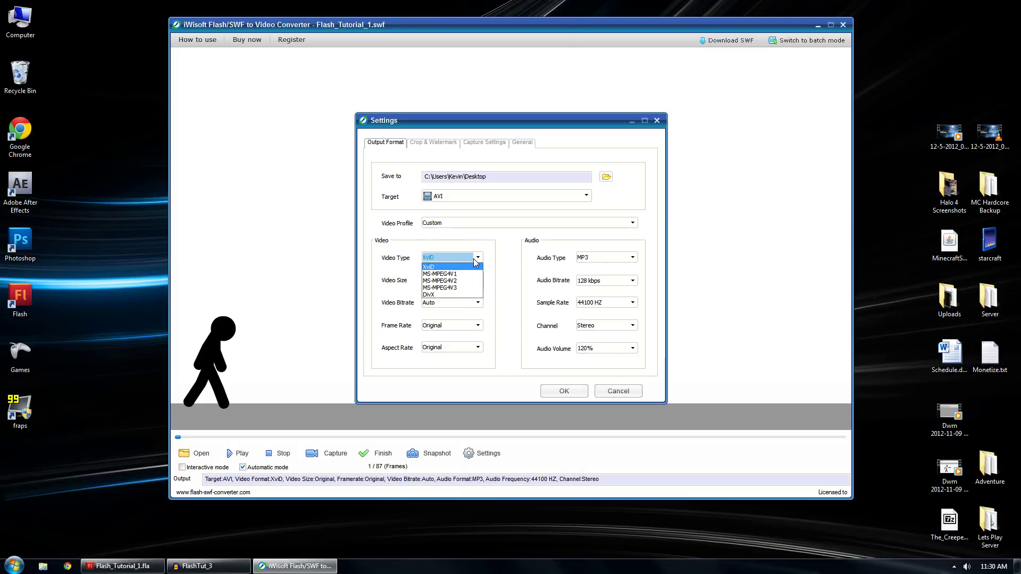
left_click(475, 259)
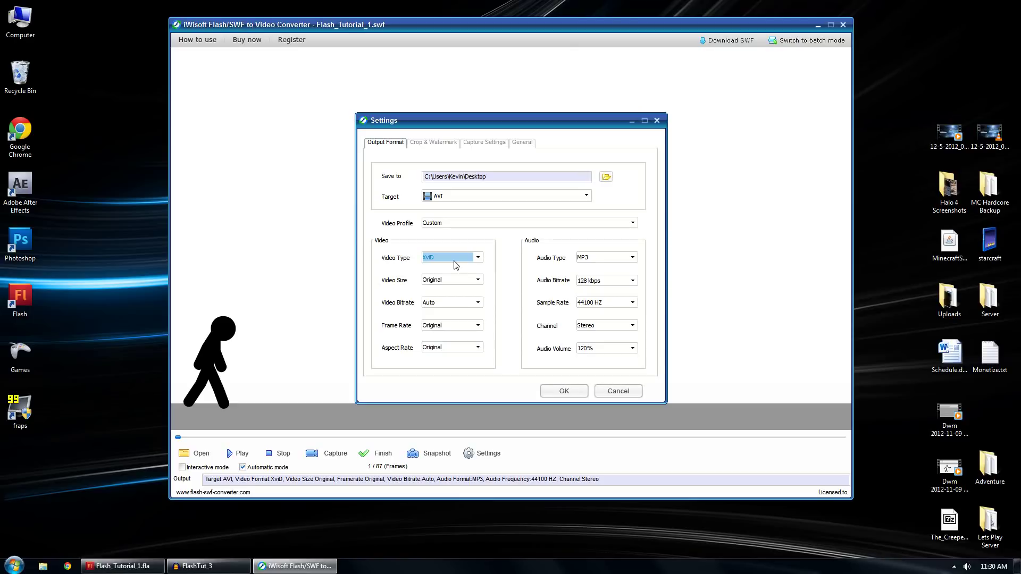
left_click(479, 281)
left_click(478, 280)
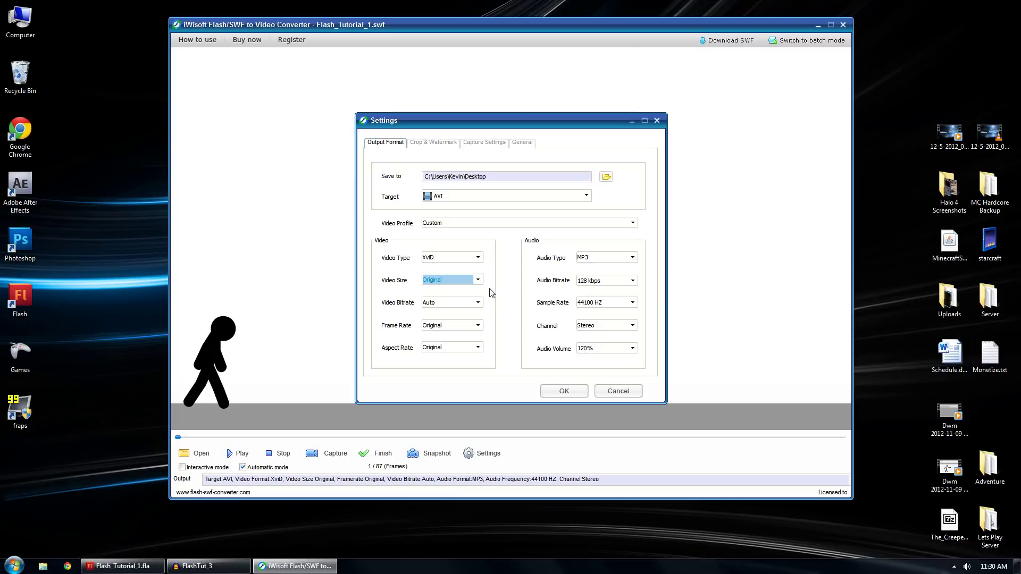
left_click(478, 258)
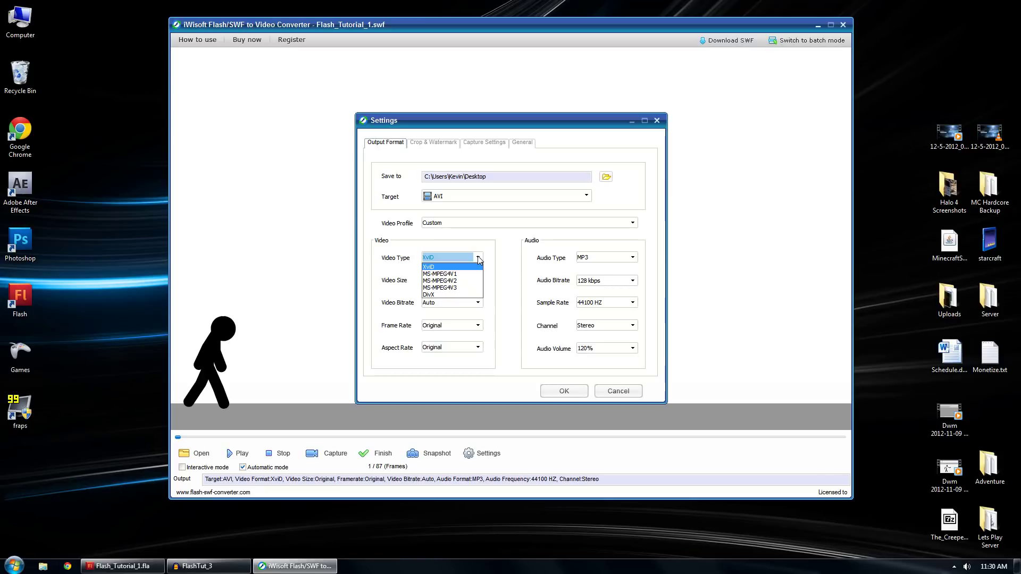
left_click(479, 259)
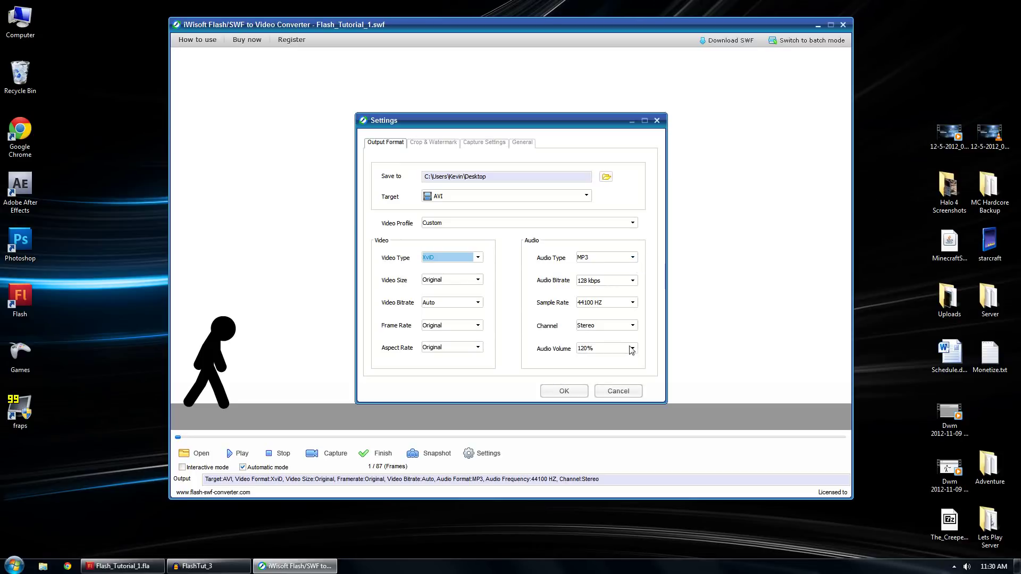
- Review the crop and watermark, capture and general settings, and accept the settings with AVI as the output target
left_click(420, 143)
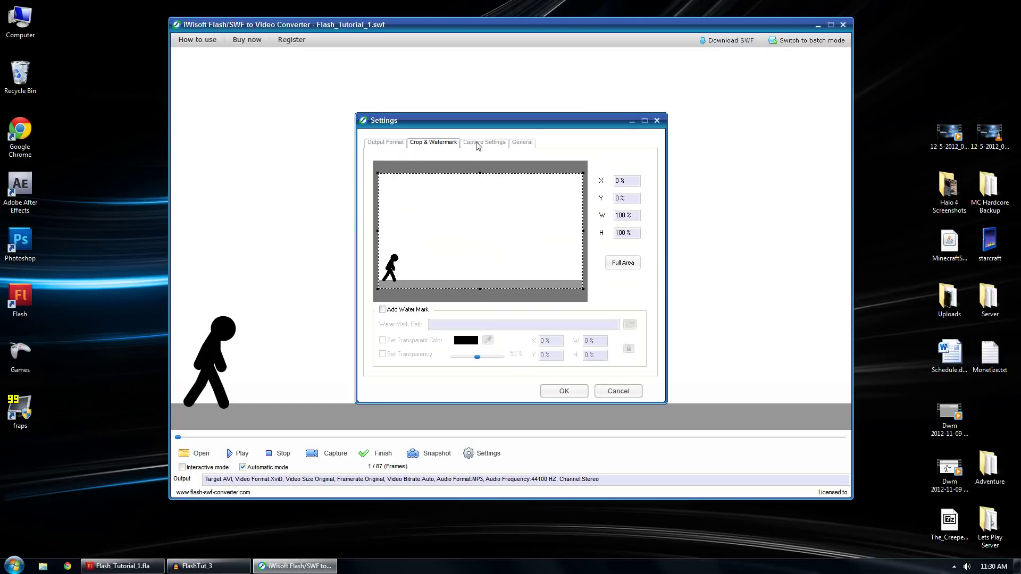
left_click(383, 310)
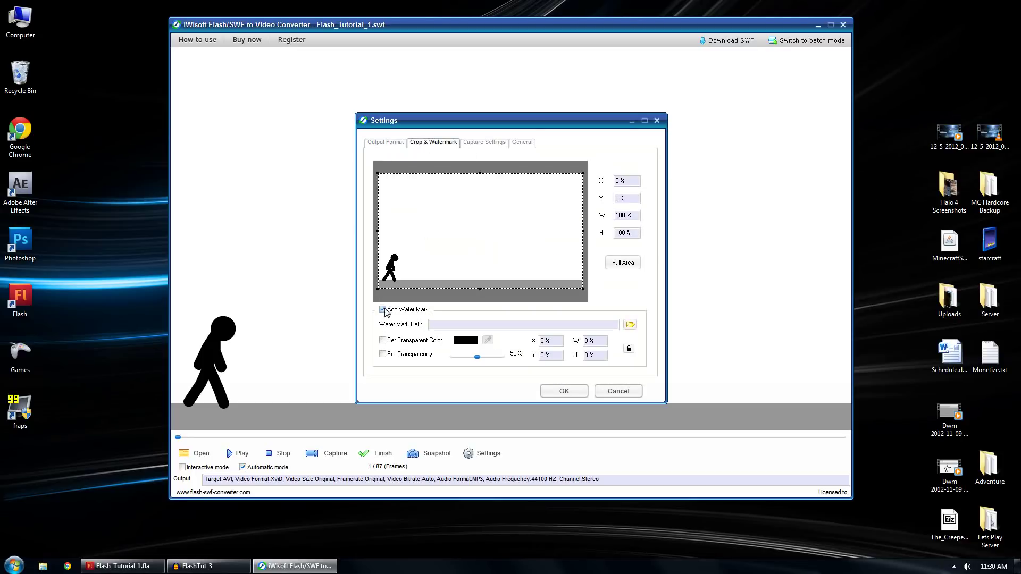
left_click(383, 310)
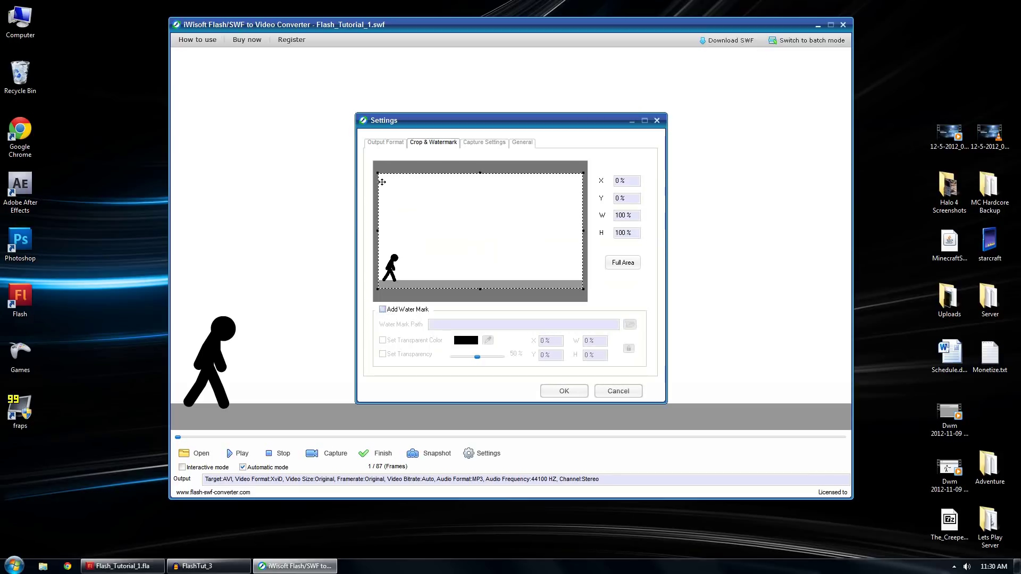
left_click(483, 145)
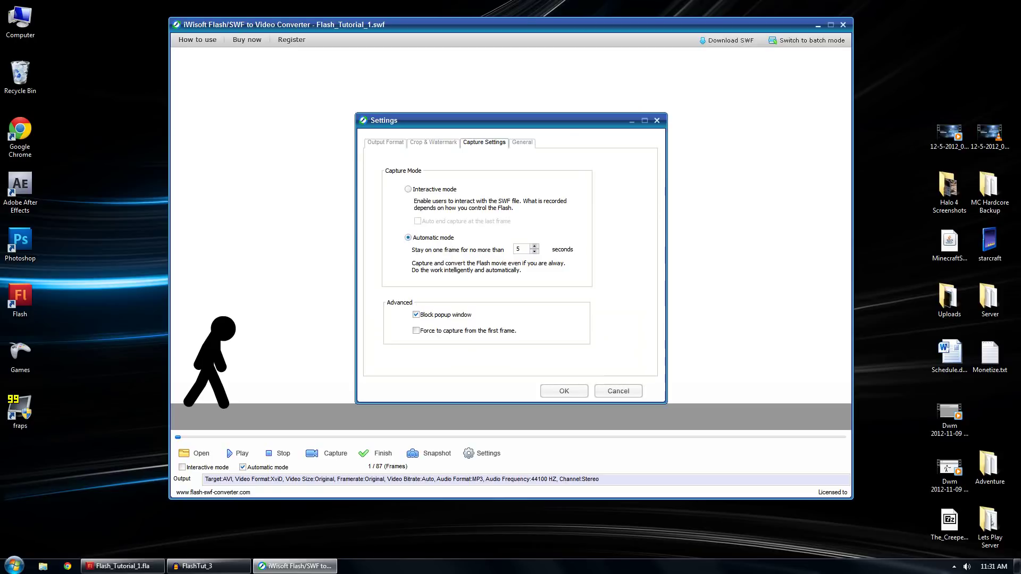
left_click(526, 143)
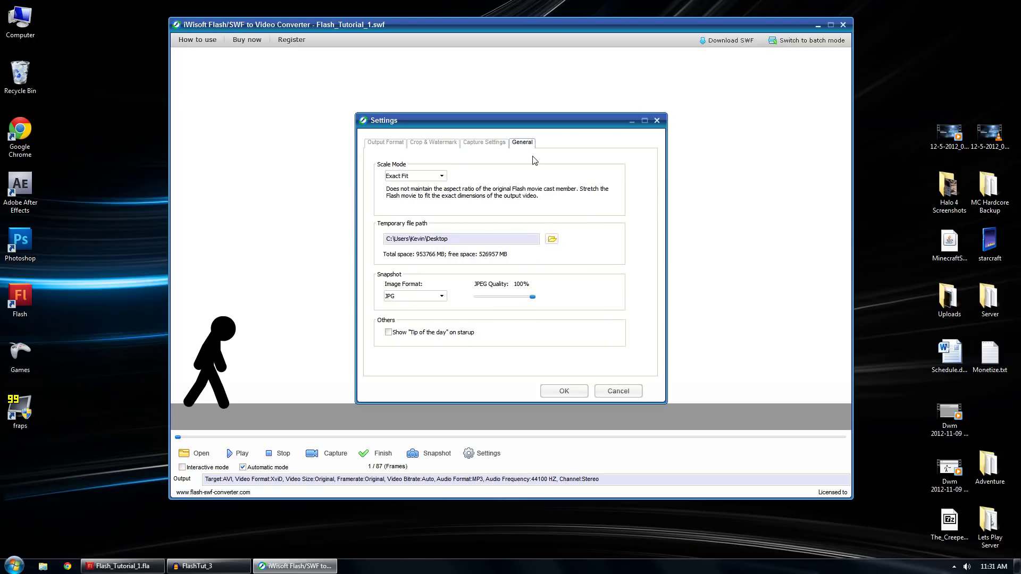
left_click(383, 143)
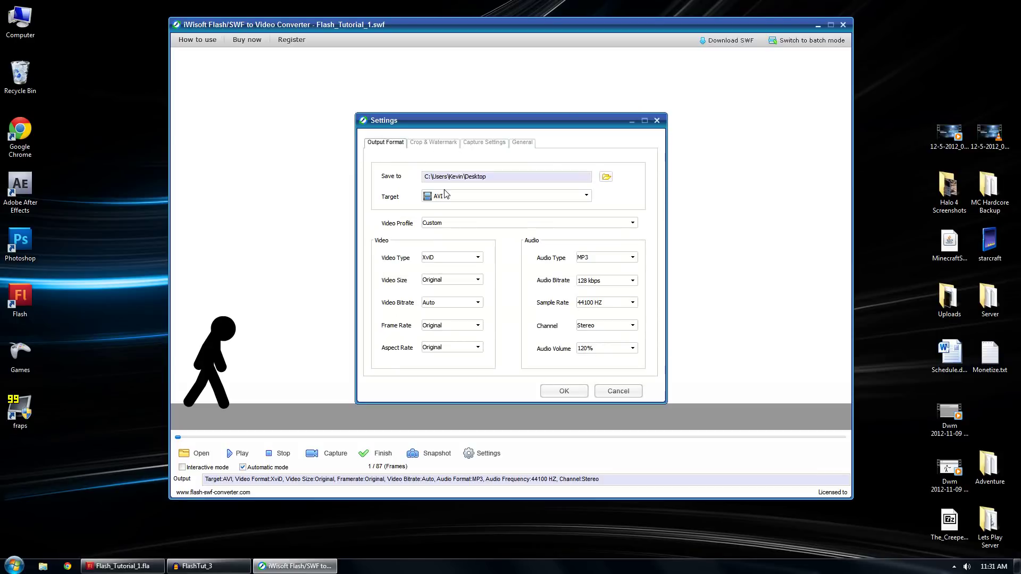
left_click(563, 392)
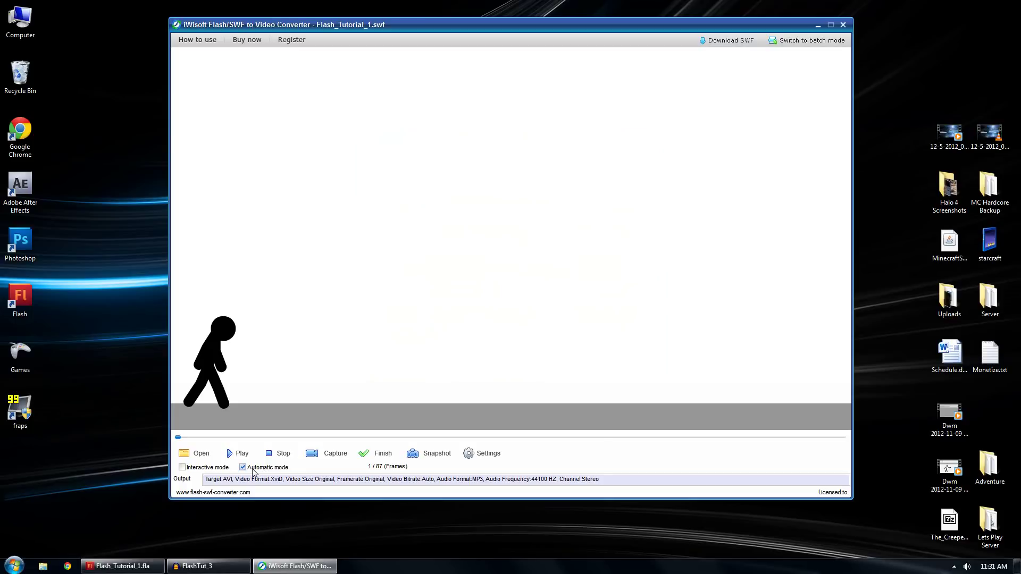
- Capture the animation as an AVI video on the desktop, and close the completion notice and the converter
left_click(323, 455)
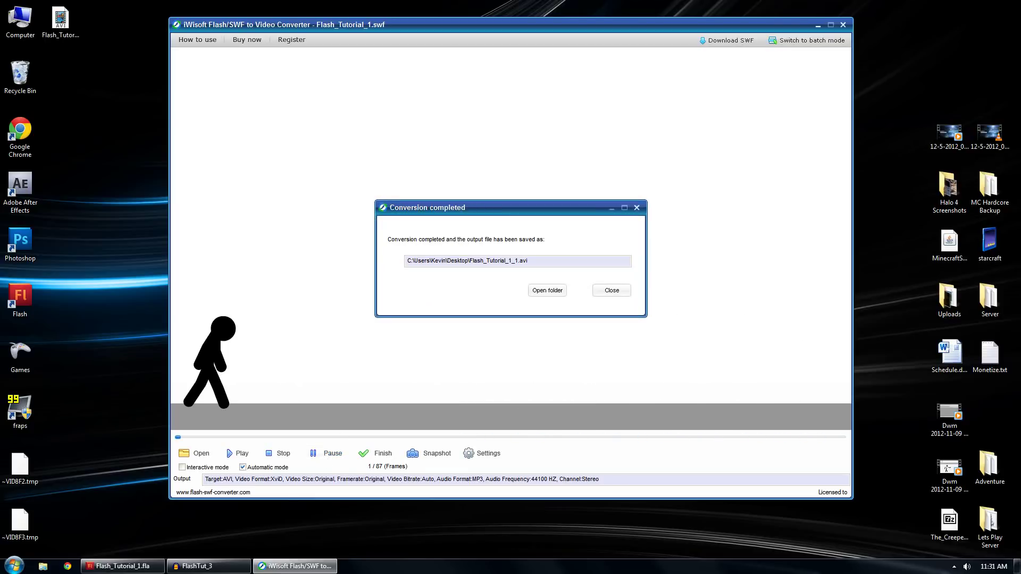
left_click_drag(431, 260, 518, 261)
left_click(527, 260)
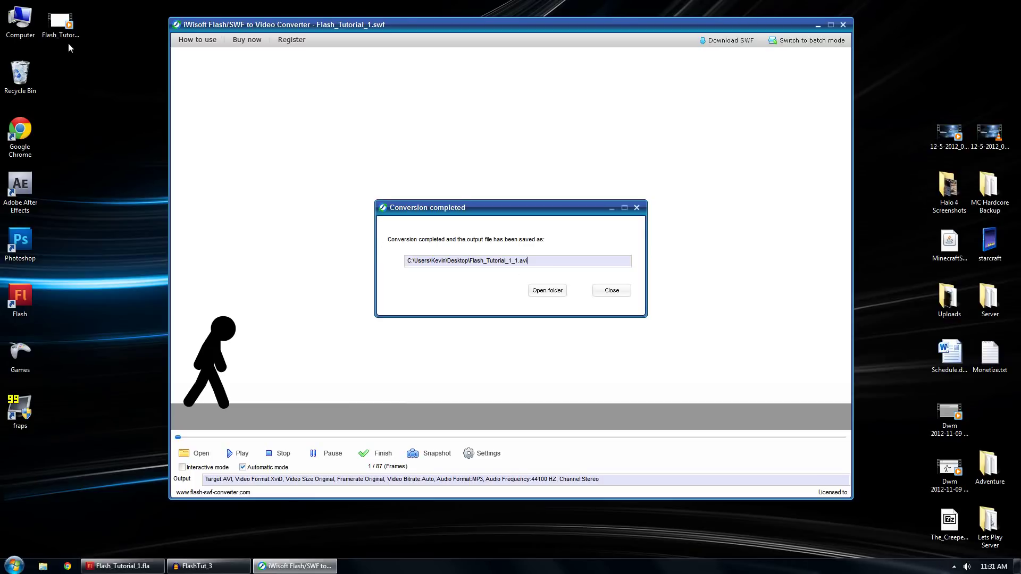
left_click(614, 292)
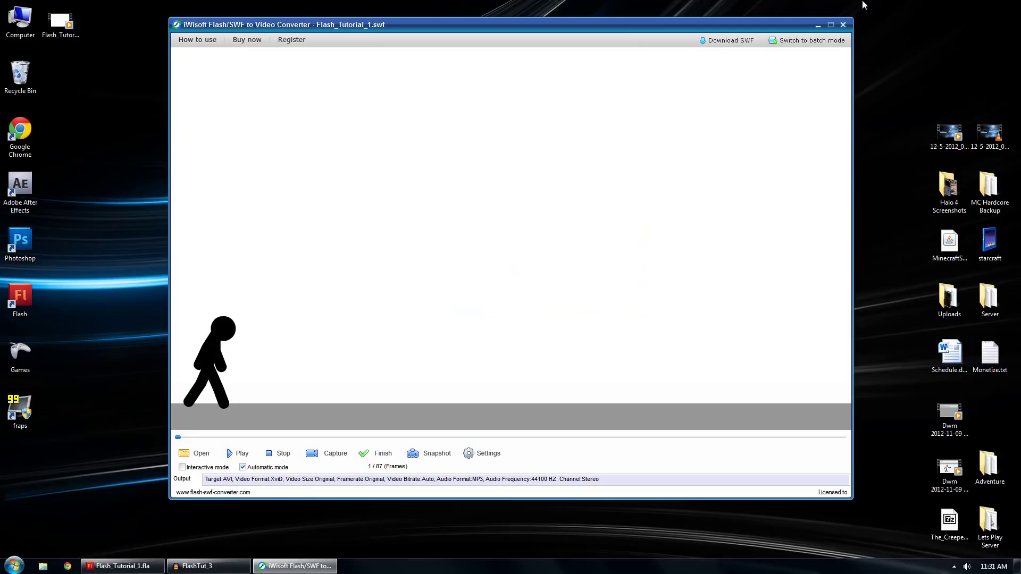
left_click(843, 25)
- Place Flash_Tutorial_1_1.avi beside the FLA file in the middle of the desktop and open it for playback
left_click(60, 28)
left_click_drag(60, 24, 550, 319)
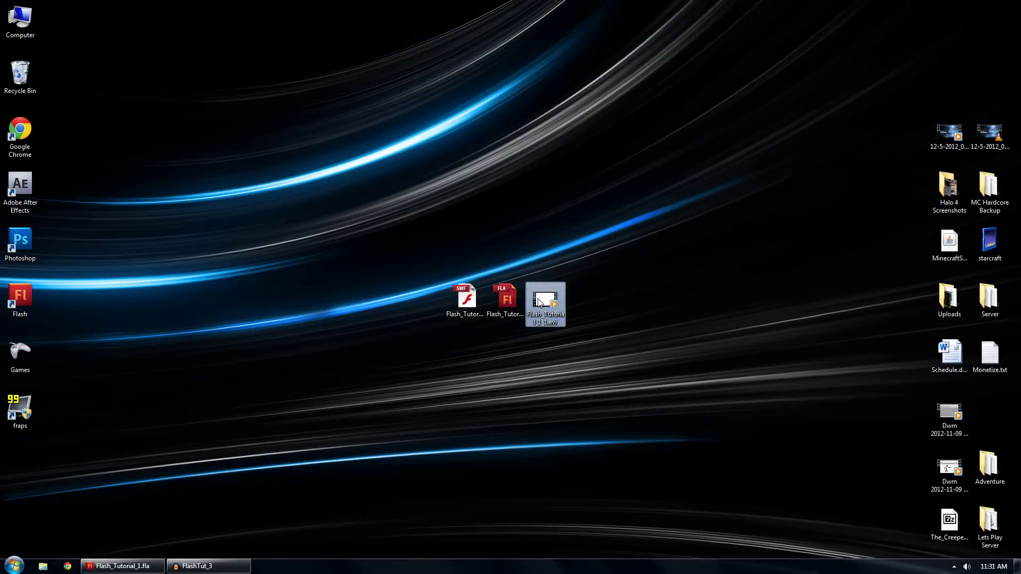
left_click(548, 319)
double_click(545, 308)
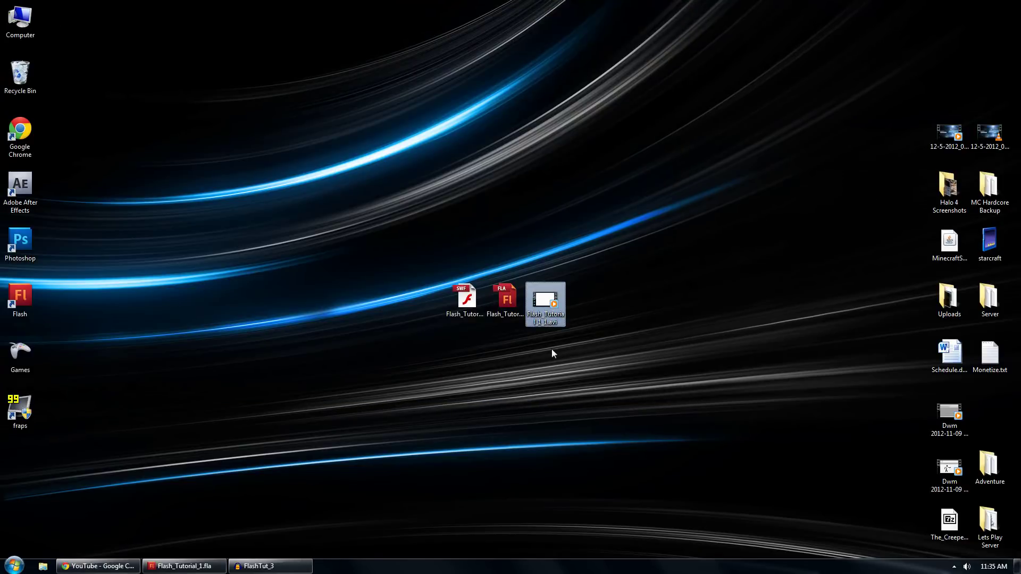
left_click_drag(618, 358, 538, 254)
left_click(622, 325)
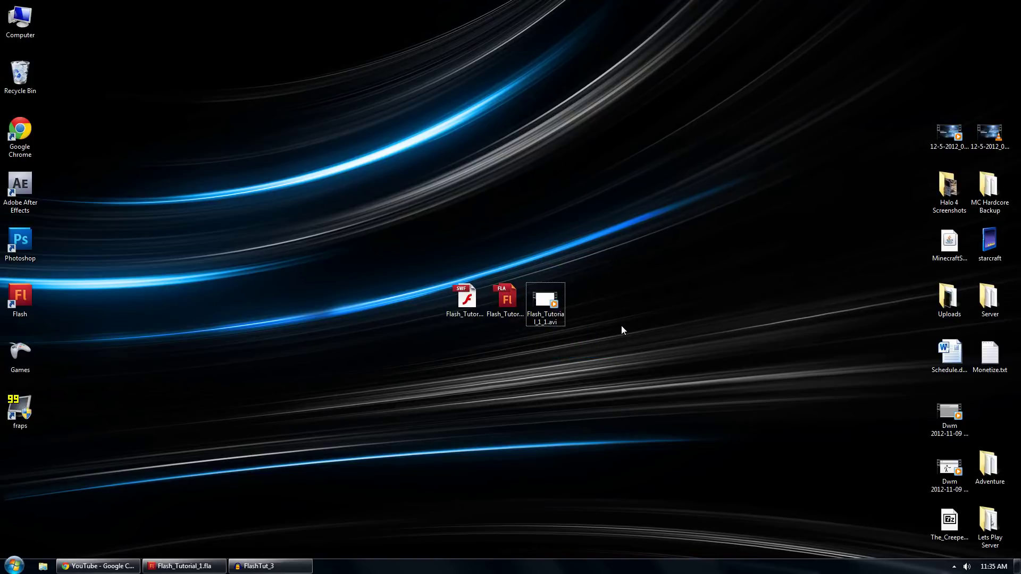
- Switch to YouTube in Google Chrome, open the video upload page and set the privacy to Unlisted
left_click(123, 565)
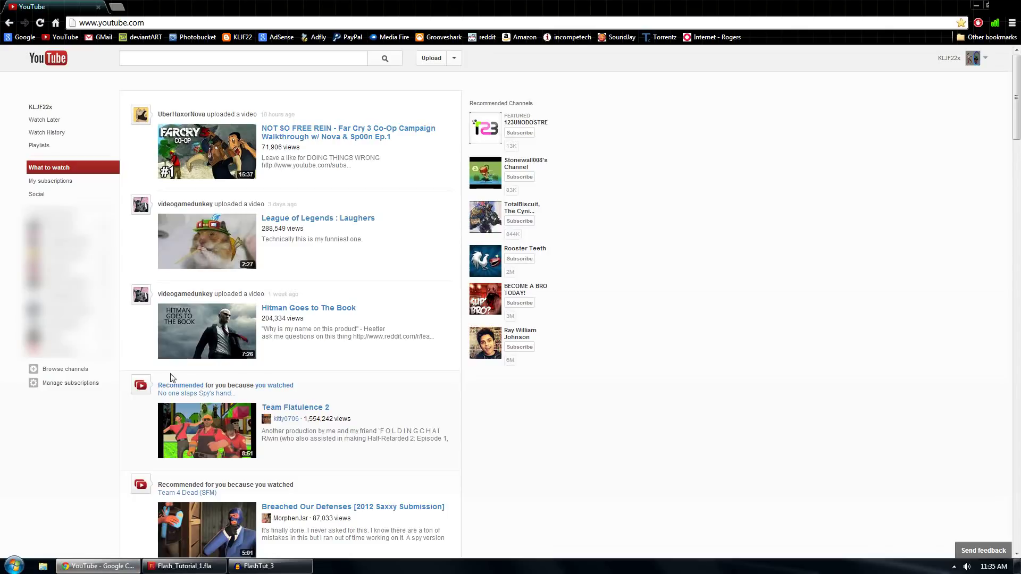
left_click(431, 58)
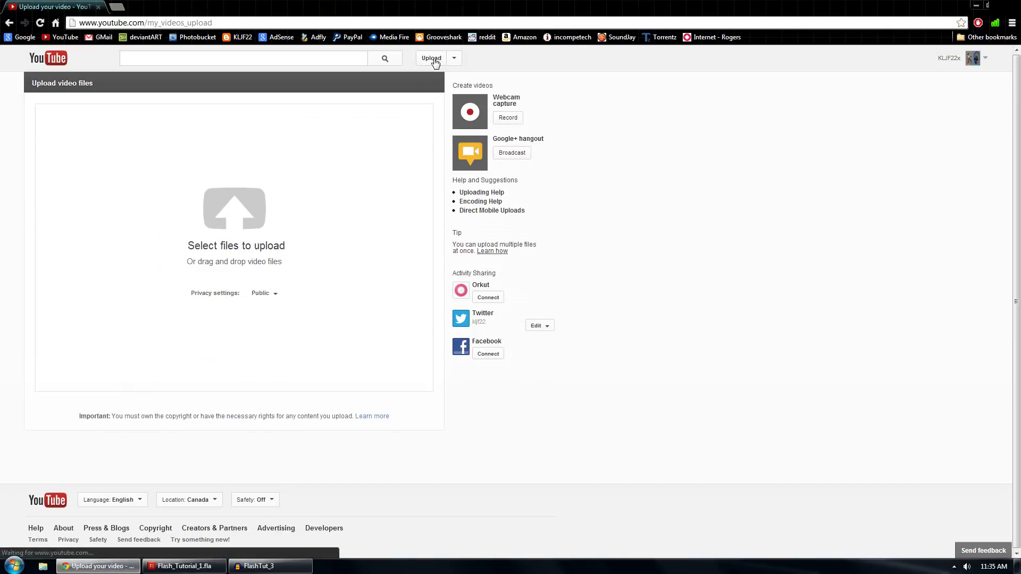
left_click(269, 294)
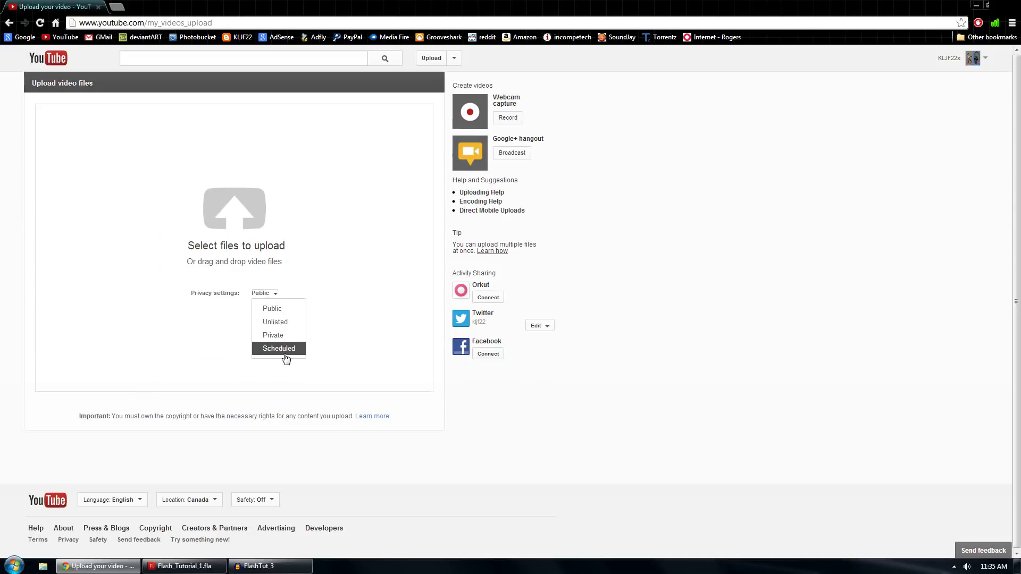
left_click(282, 324)
- Upload Flash_Tutorial_1_1.avi from the desktop as an unlisted video
left_click(245, 213)
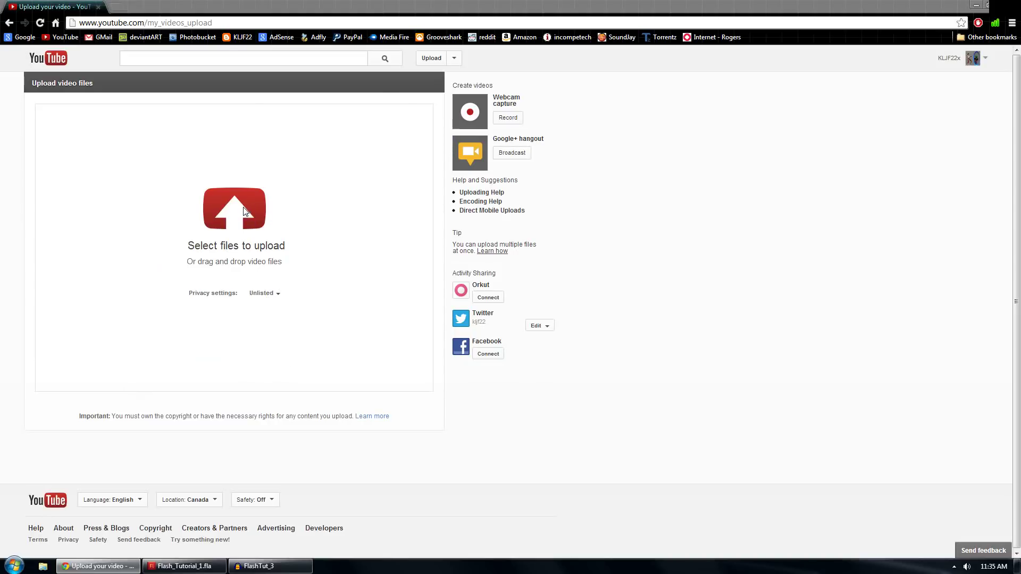
left_click_drag(388, 136, 388, 228)
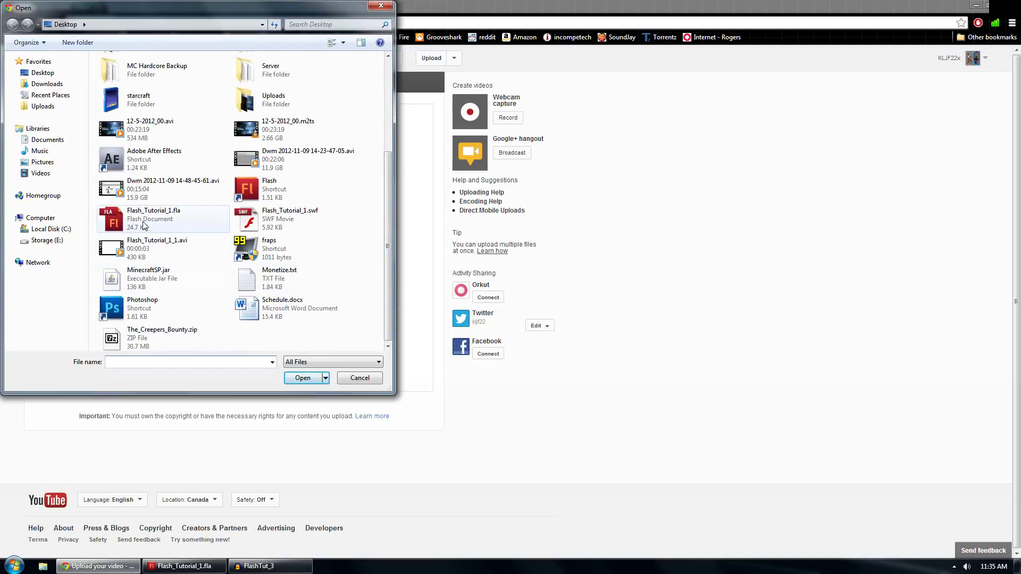
double_click(151, 251)
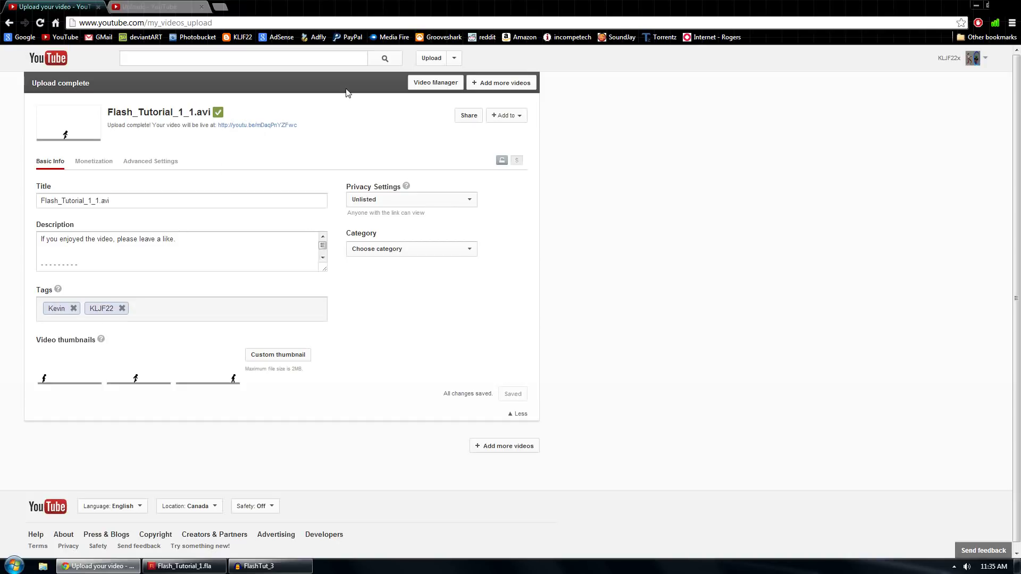
- View the uploaded Flash Tutorial 1 1 video on its watch page and switch to the large player
left_click(171, 7)
left_click(219, 175)
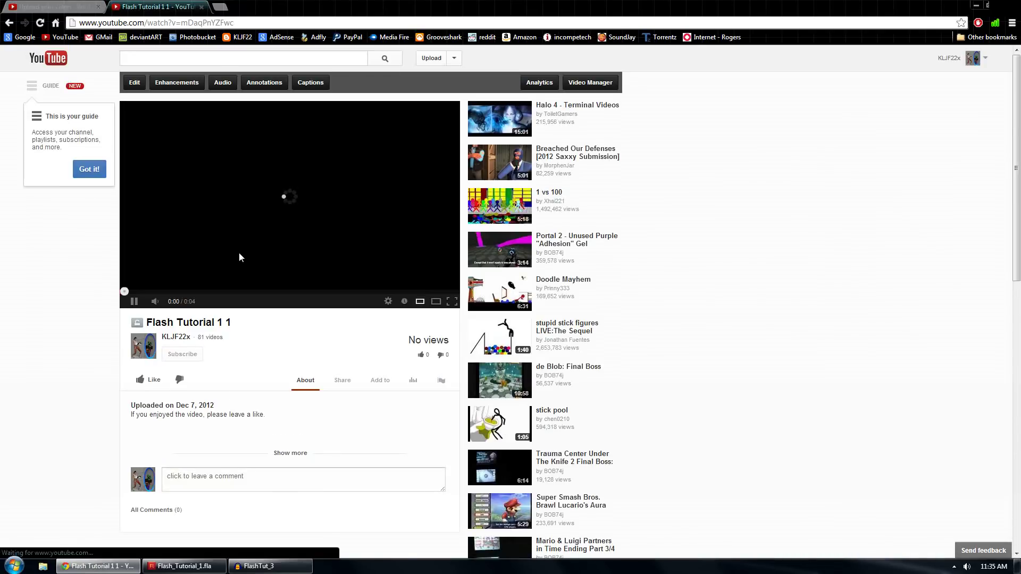
left_click(436, 301)
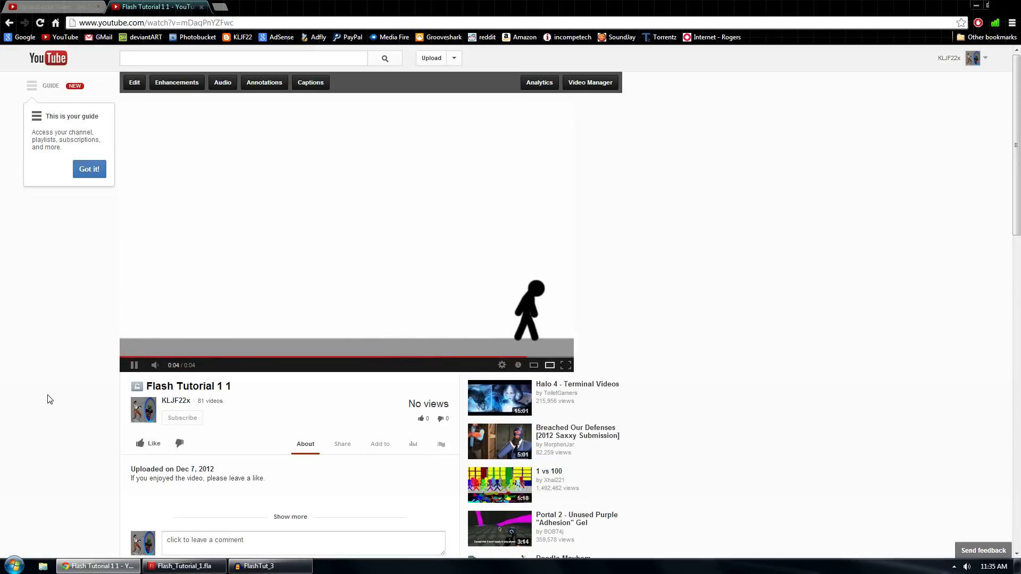
- Replay the uploaded video at 720p quality and return to the desktop
left_click(501, 366)
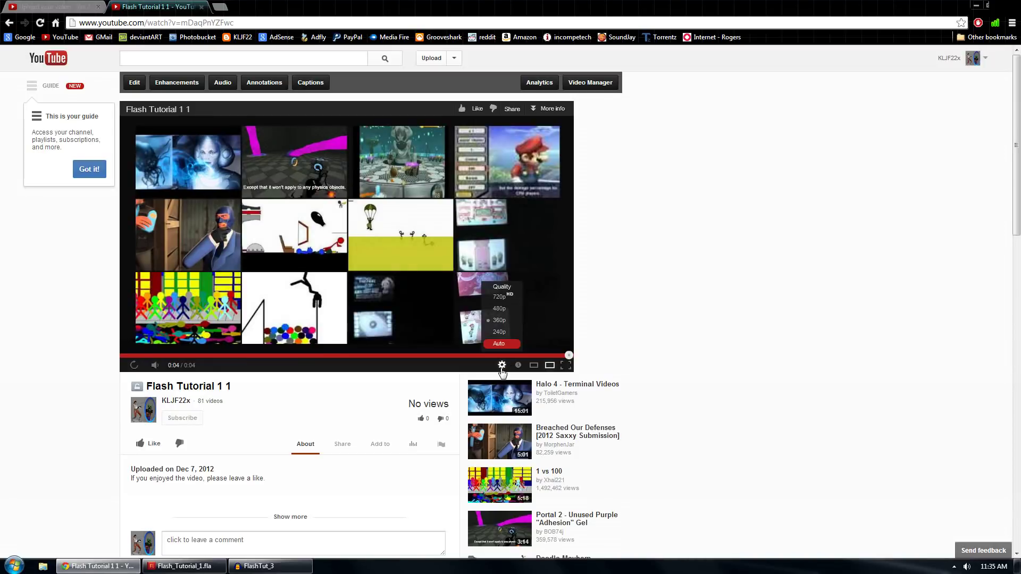
left_click(501, 301)
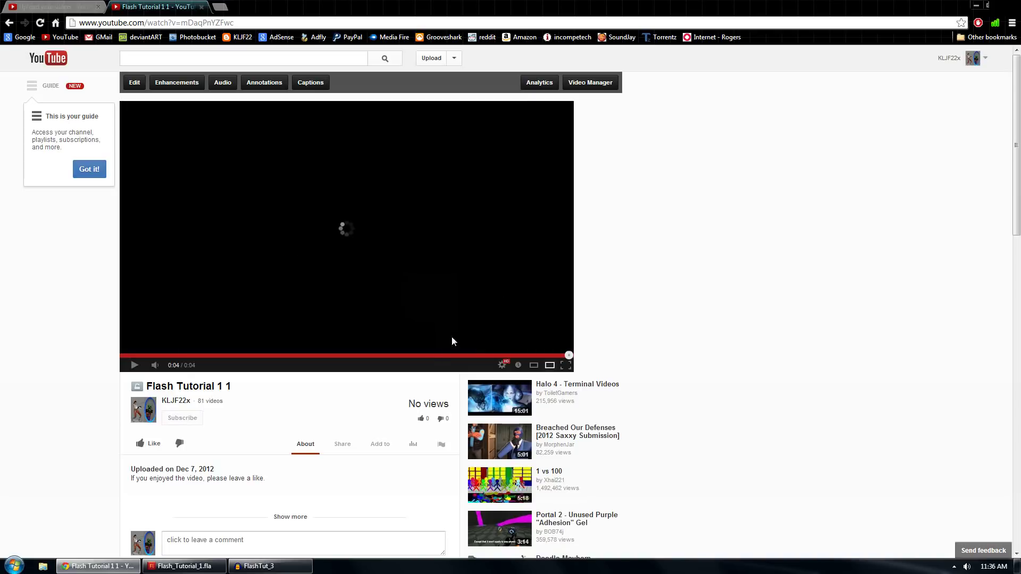
left_click(131, 365)
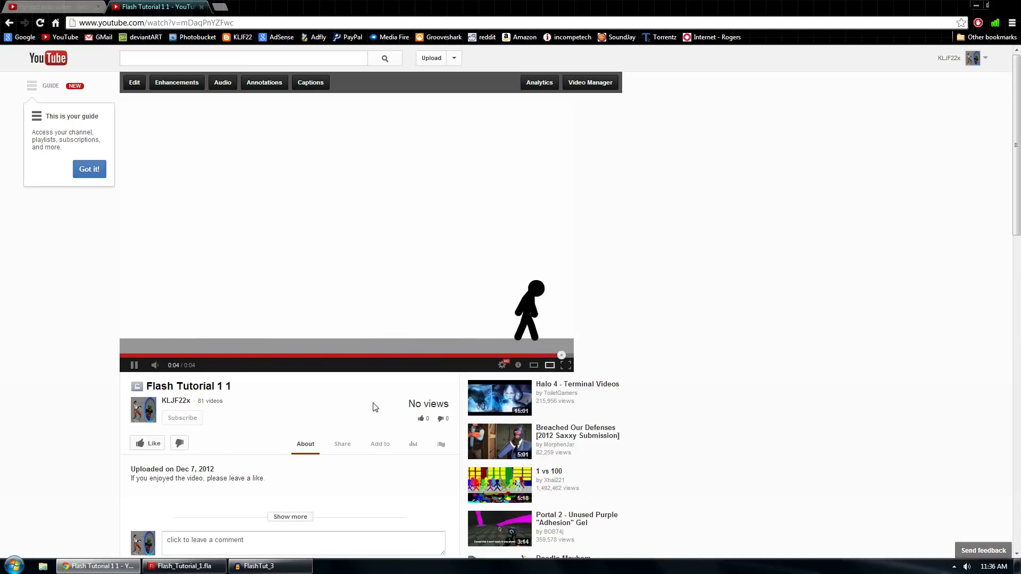
key("super+d")
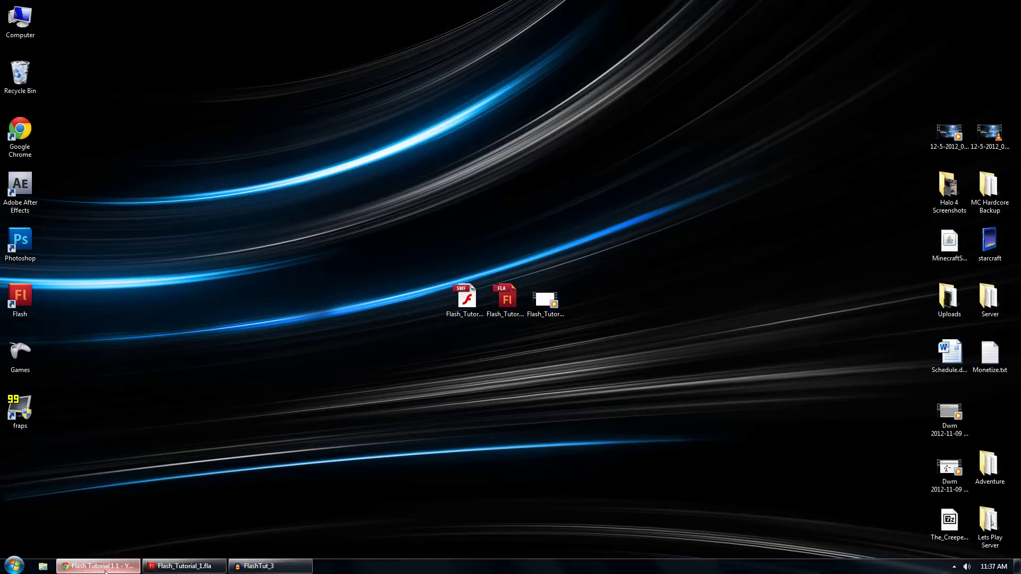
- Try to create a video response to the uploaded video from its comment area, and return to the desktop
left_click(98, 566)
left_click(280, 386)
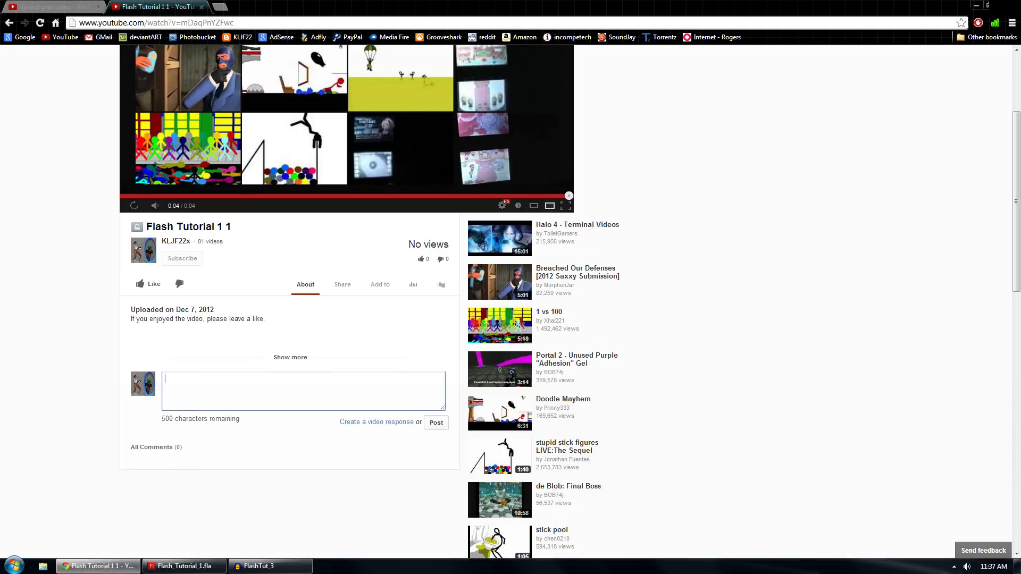
left_click(376, 425)
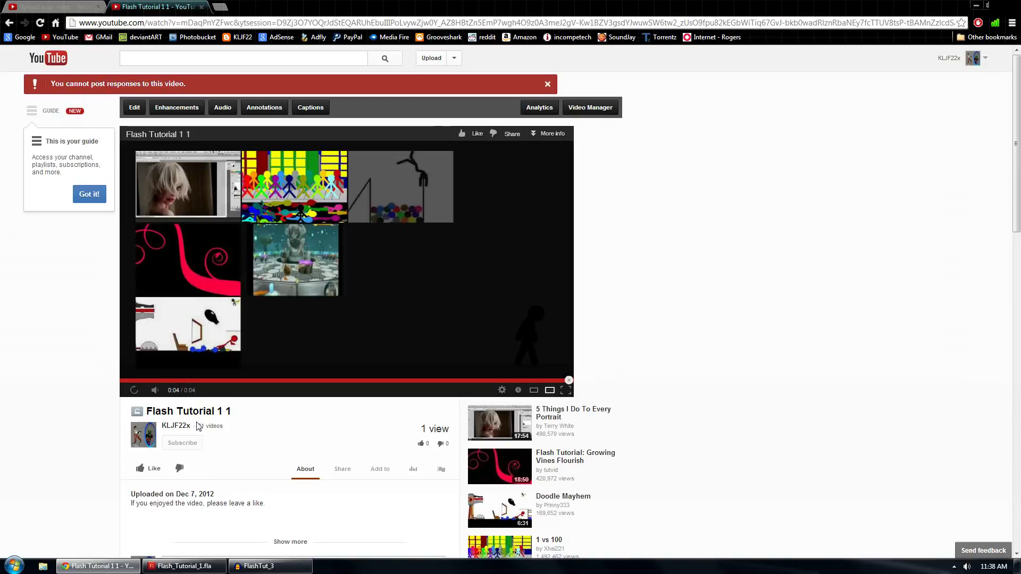
scroll(282, 503, "down", 3)
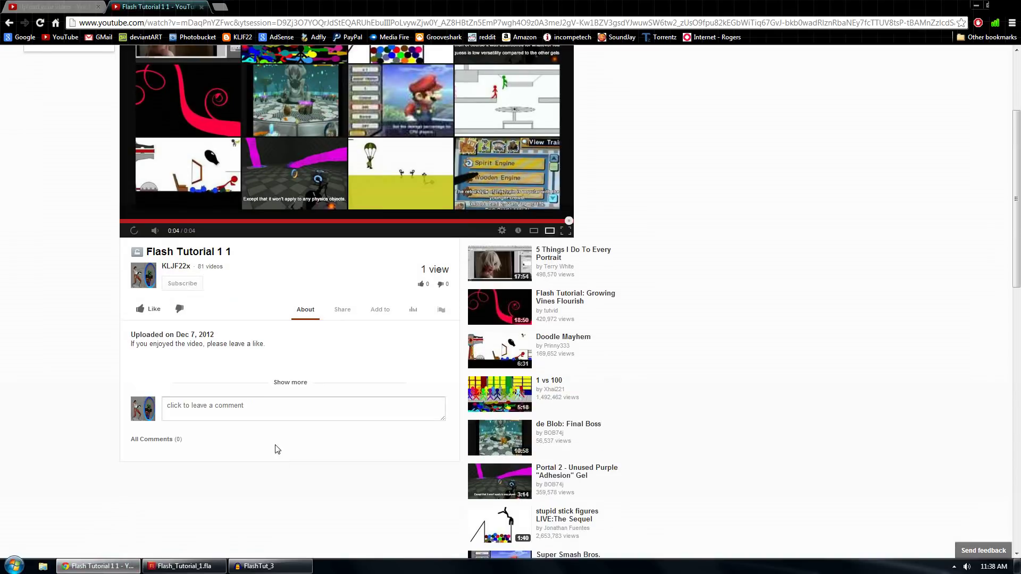
left_click(303, 409)
left_click(348, 447)
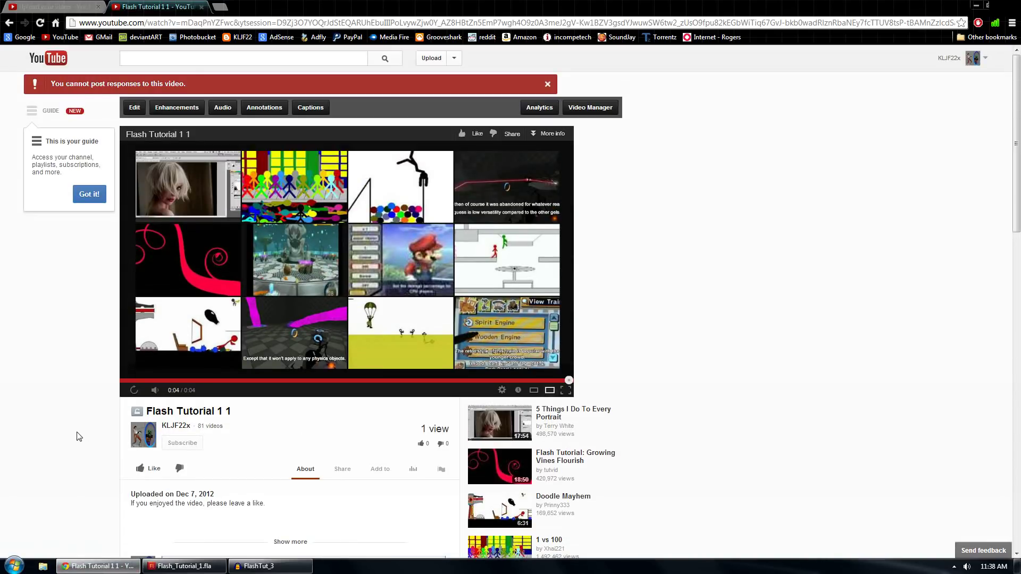
key("super+d")
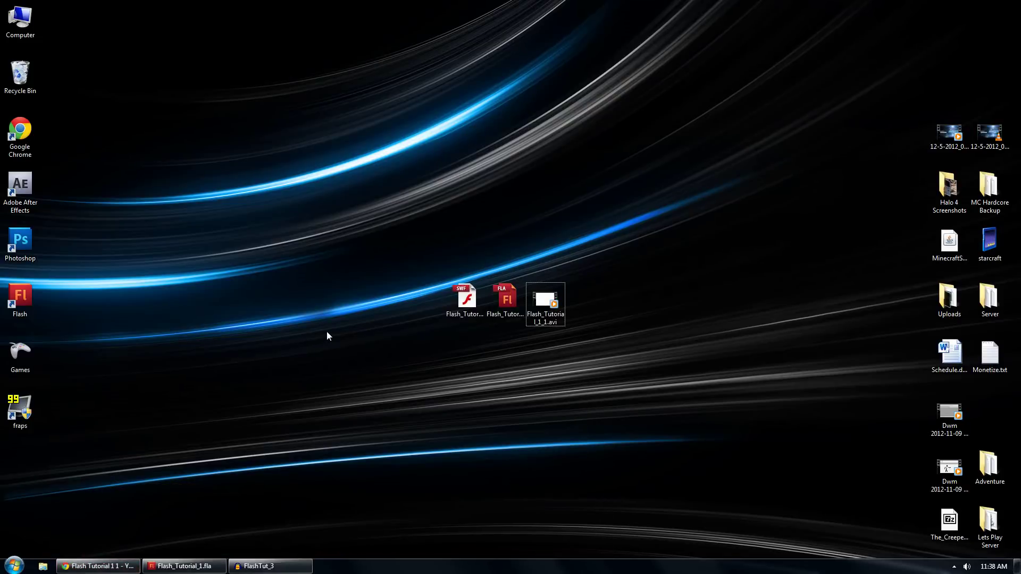